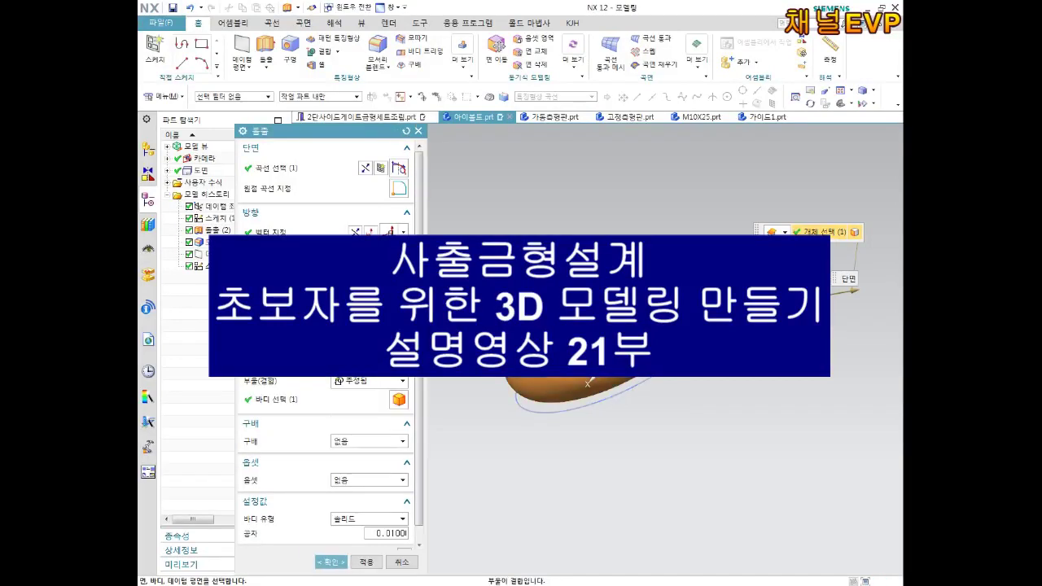
# - Unite the extruded shank with the torus ring into one body as Extrude (6)
pyautogui.moveTo(703, 410)
pyautogui.mouseDown(button='middle')
pyautogui.moveTo(755, 453)
pyautogui.moveTo(705, 415)
pyautogui.moveTo(679, 415)
pyautogui.moveTo(694, 415)
pyautogui.moveTo(643, 444)
pyautogui.mouseUp(button='middle')
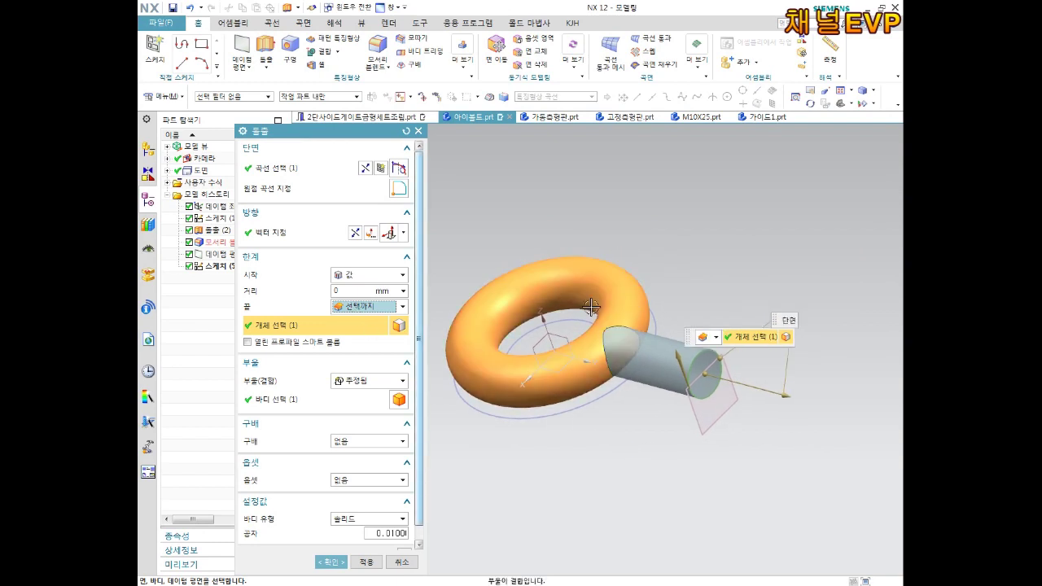
pyautogui.moveTo(600, 428)
pyautogui.mouseDown(button='middle')
pyautogui.moveTo(642, 455)
pyautogui.moveTo(650, 443)
pyautogui.mouseUp(button='middle')
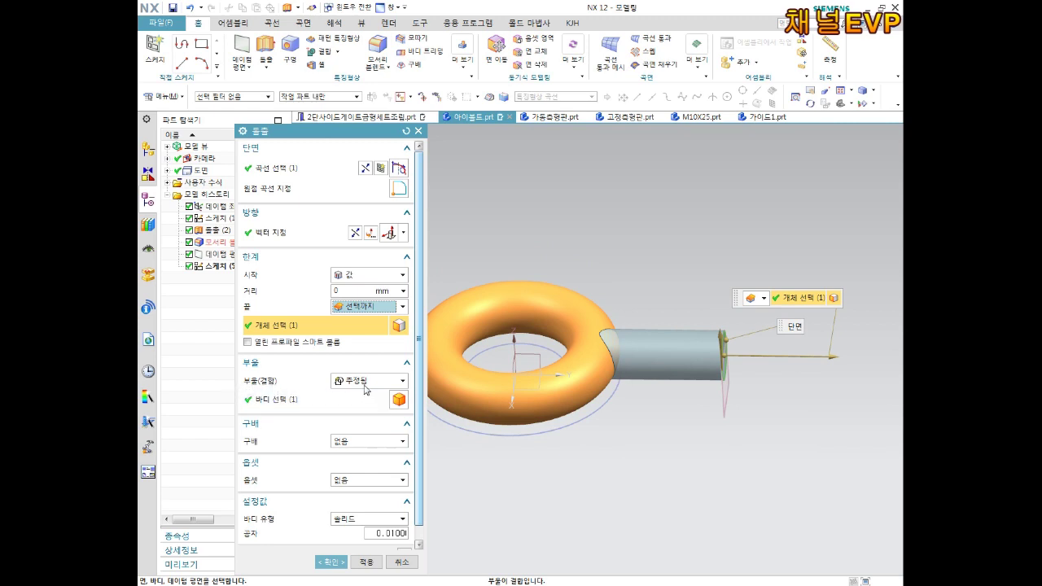
pyautogui.click(368, 381)
pyautogui.click(363, 411)
pyautogui.click(365, 380)
pyautogui.click(363, 410)
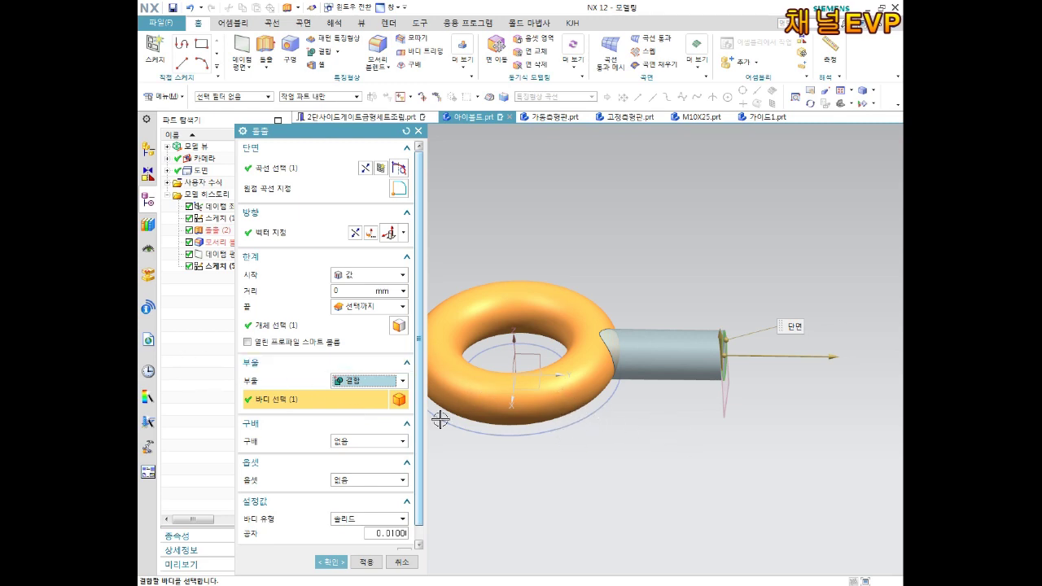
pyautogui.click(331, 562)
pyautogui.moveTo(718, 412)
pyautogui.mouseDown(button='middle')
pyautogui.moveTo(704, 420)
pyautogui.moveTo(721, 414)
pyautogui.mouseUp(button='middle')
pyautogui.scroll(3, 721, 414)
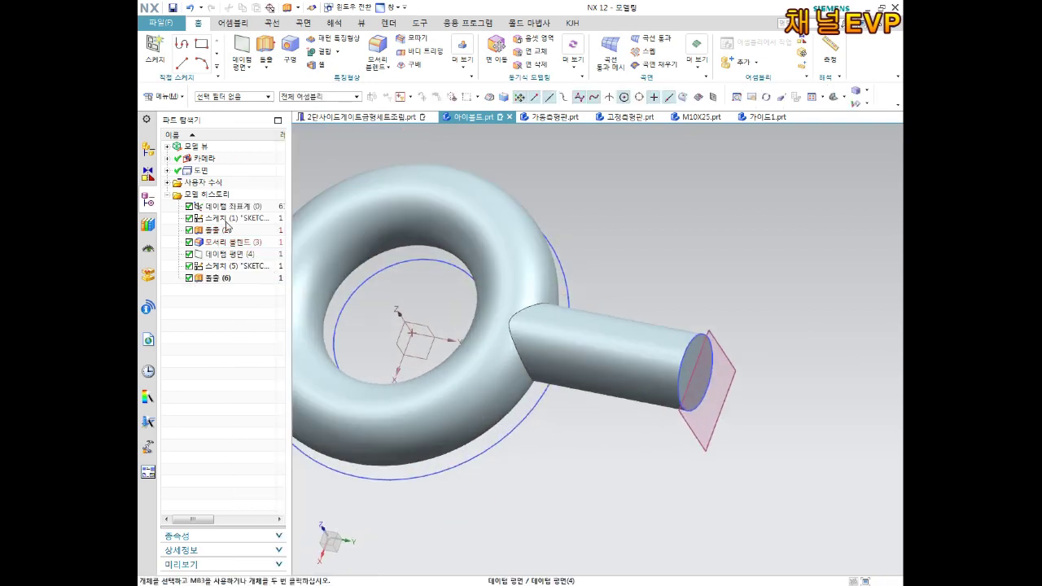
# - Hide Sketch (1), Datum Plane (4) and Sketch (5) in the Part Navigator
pyautogui.click(227, 222)
pyautogui.rightClick(228, 222)
pyautogui.click(244, 210)
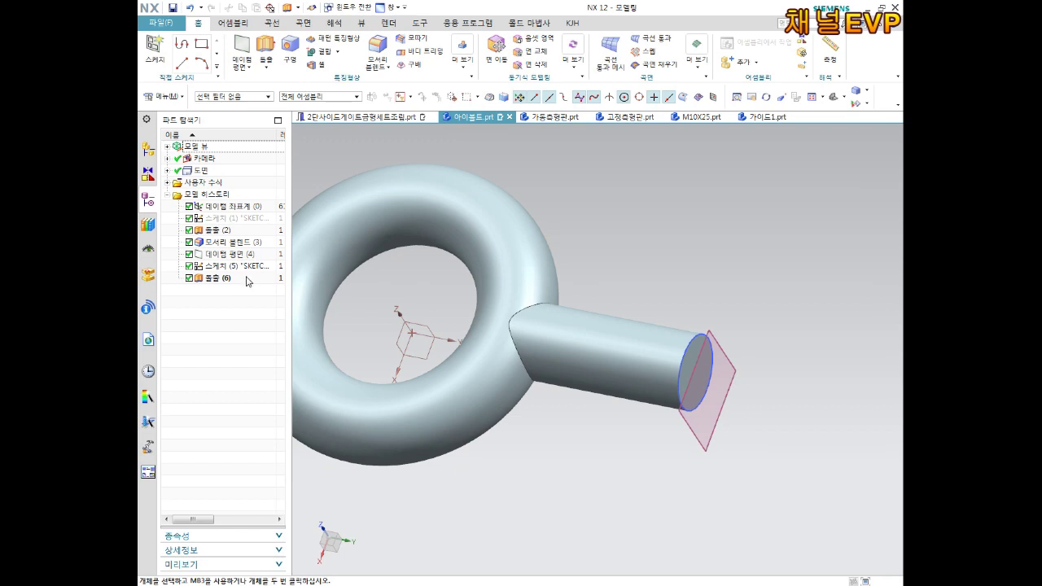
pyautogui.rightClick(227, 258)
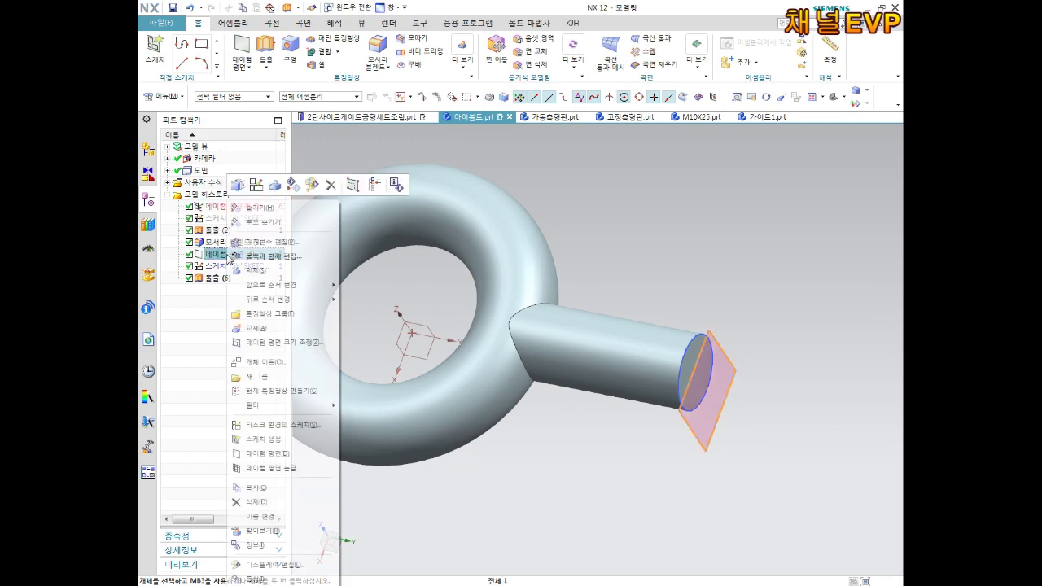
pyautogui.click(244, 216)
pyautogui.scroll(-2, 662, 373)
pyautogui.click(228, 266)
pyautogui.rightClick(227, 266)
pyautogui.click(273, 195)
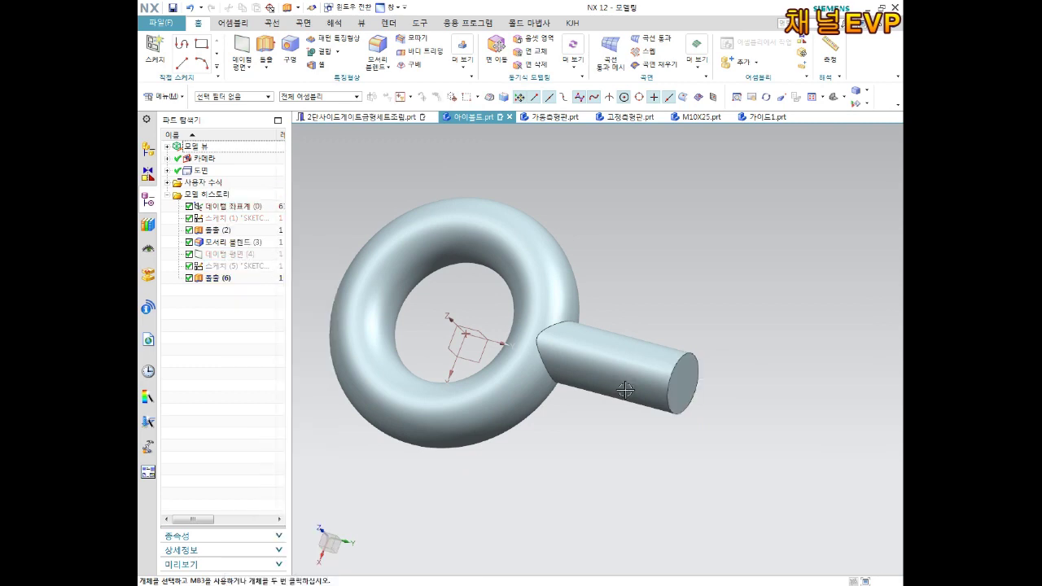
pyautogui.scroll(-3, 665, 358)
pyautogui.scroll(3, 665, 356)
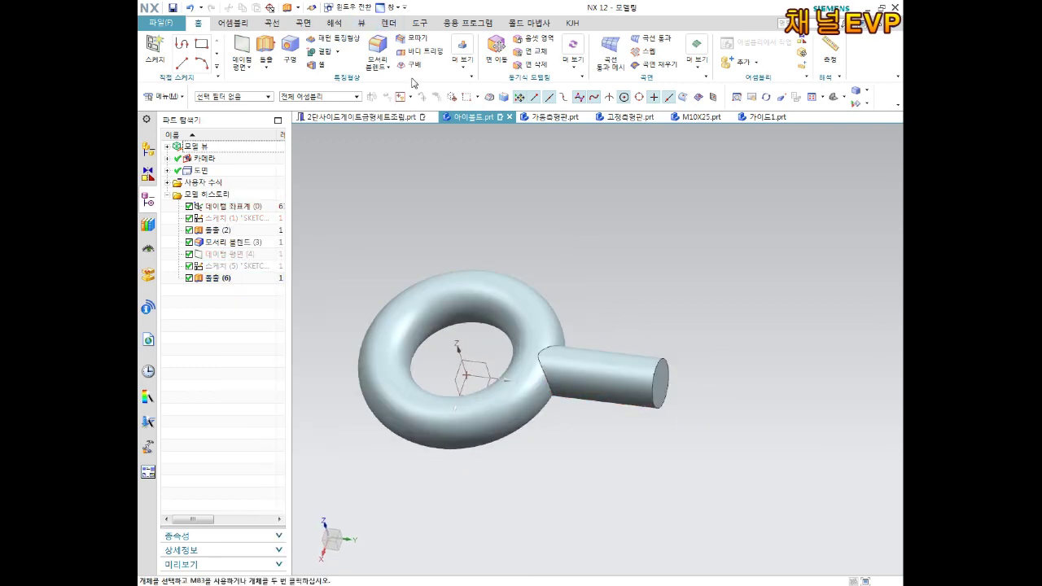
# - Chamfer the outer end edge of the shank
pyautogui.click(413, 38)
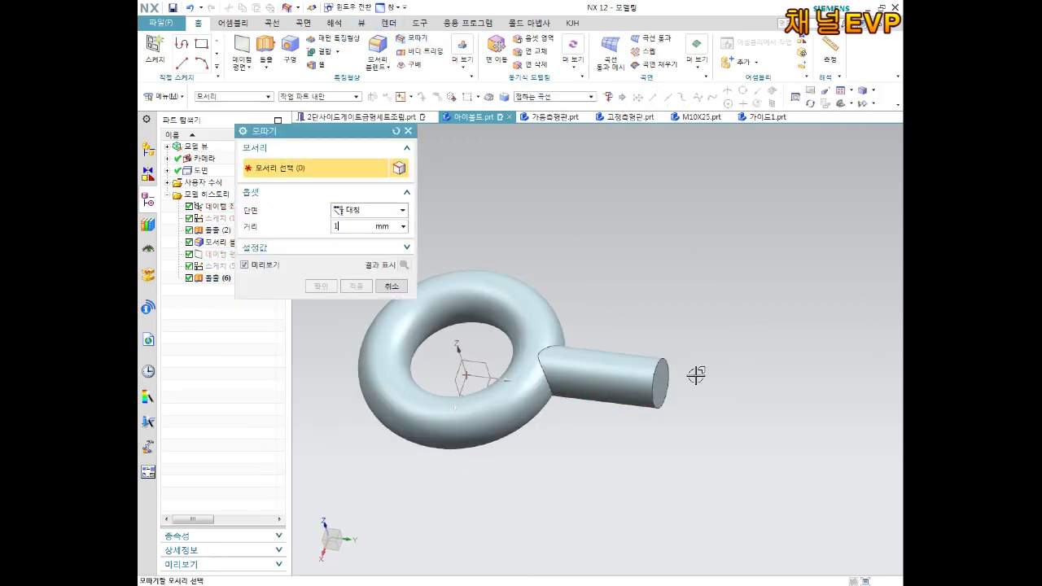
pyautogui.click(662, 360)
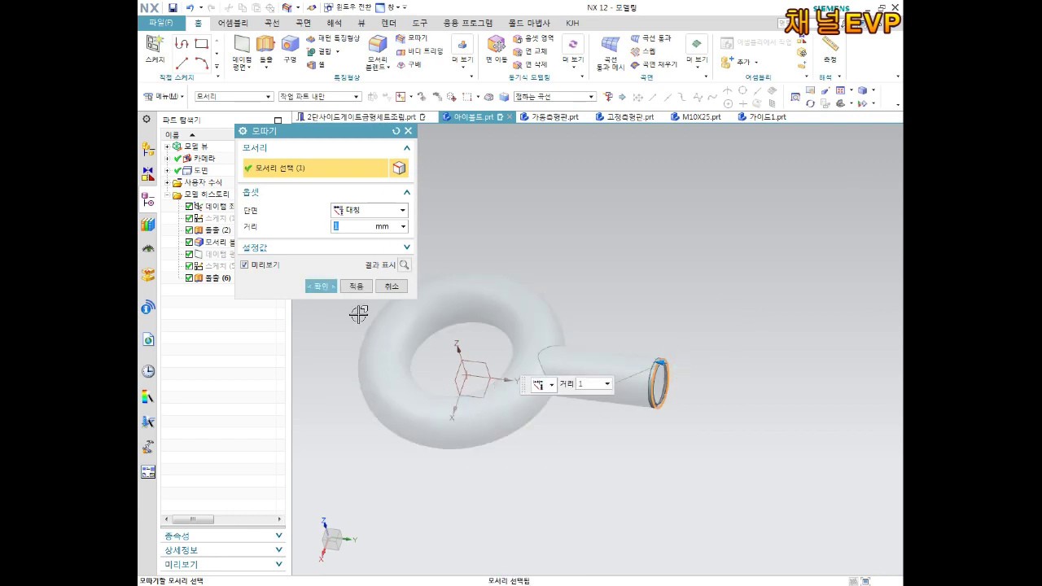
pyautogui.click(321, 285)
pyautogui.scroll(5, 642, 372)
pyautogui.scroll(3, 675, 380)
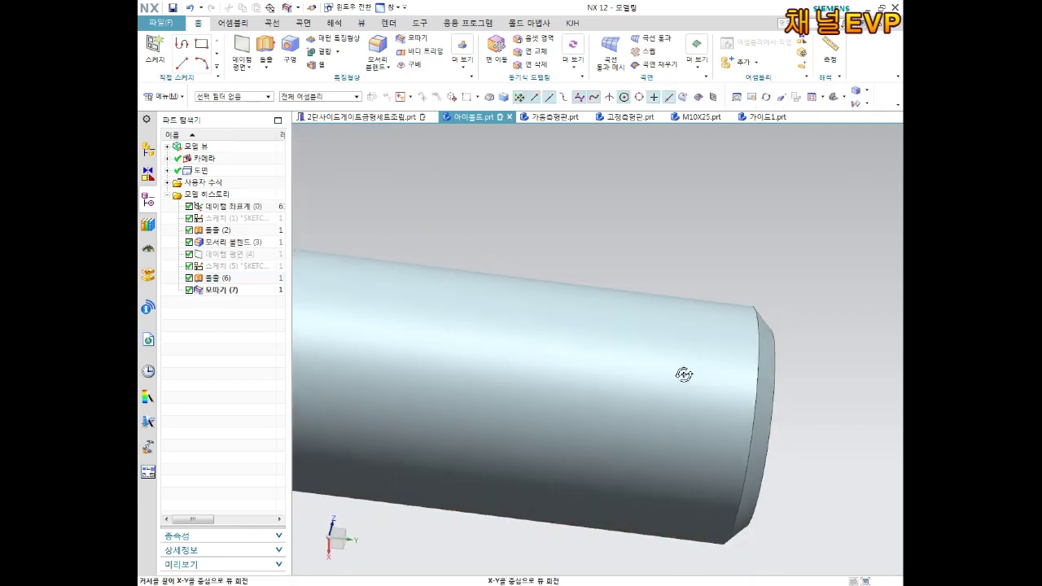
pyautogui.scroll(-3, 667, 373)
pyautogui.scroll(-2, 655, 361)
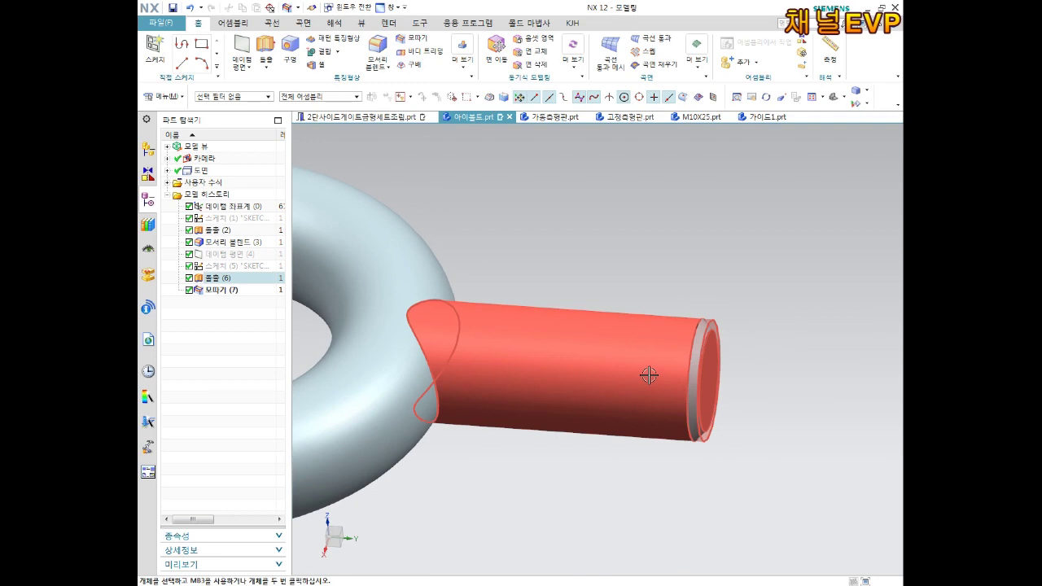
pyautogui.scroll(-1, 643, 370)
pyautogui.moveTo(624, 366); pyautogui.dragTo(643, 391, button='middle')
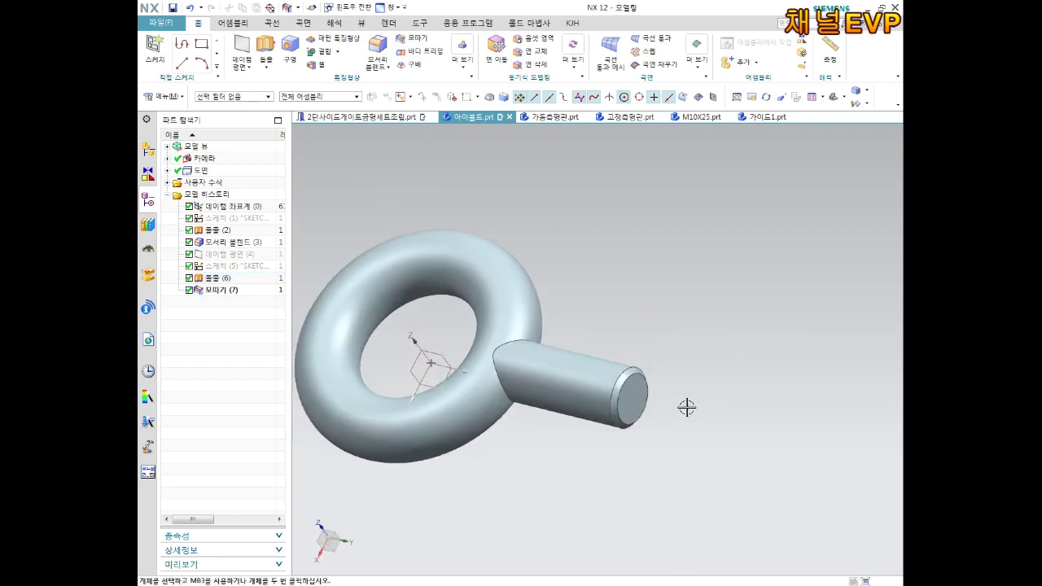
# - Edit Chamfer (7) so its distance is 1.5 mm
pyautogui.rightClick(214, 292)
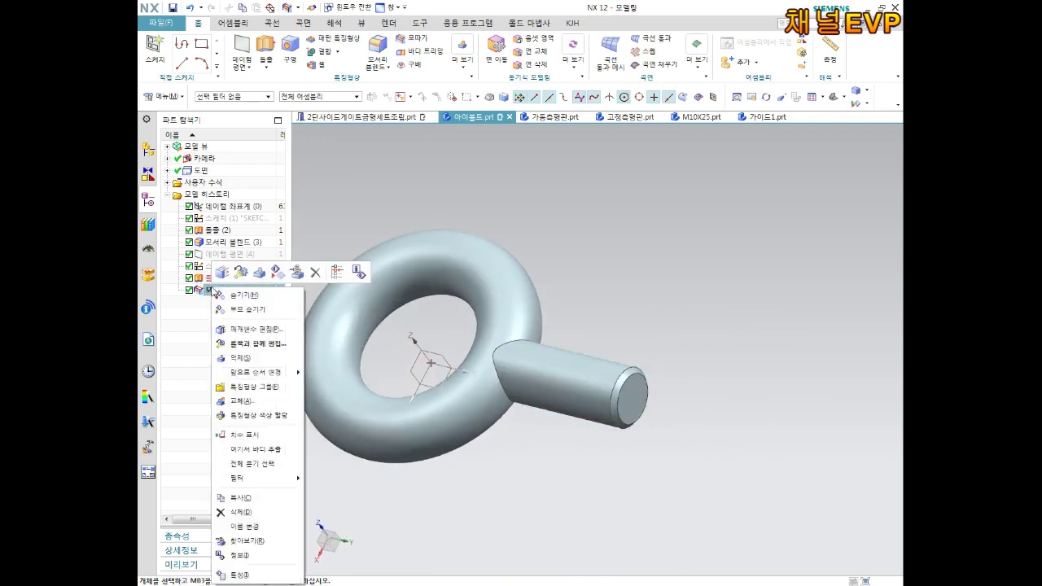
pyautogui.click(237, 310)
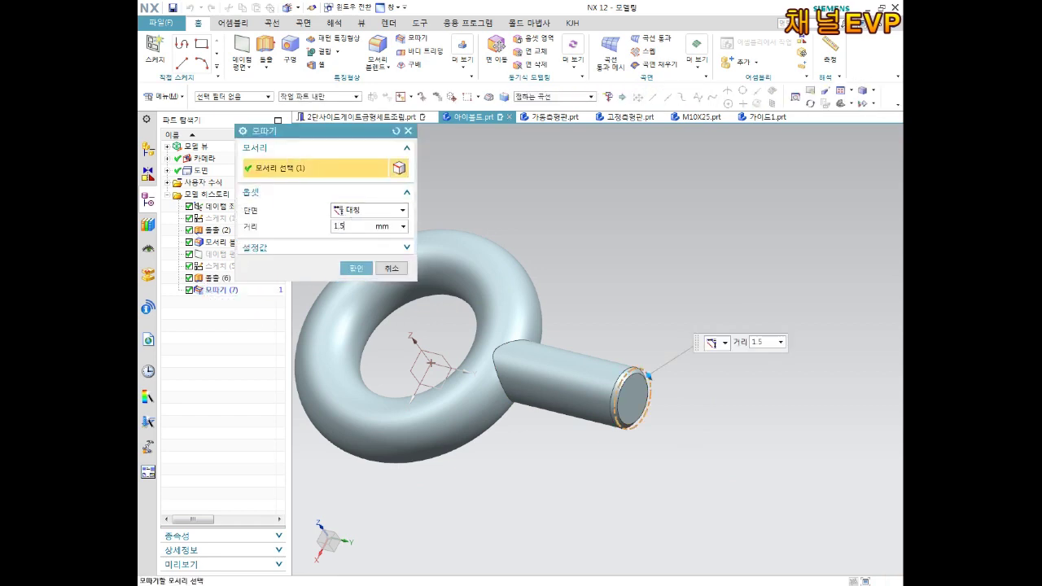
pyautogui.click(356, 268)
pyautogui.moveTo(358, 277)
pyautogui.mouseDown(button='middle')
pyautogui.moveTo(738, 388)
pyautogui.moveTo(686, 432)
pyautogui.moveTo(712, 413)
pyautogui.mouseUp(button='middle')
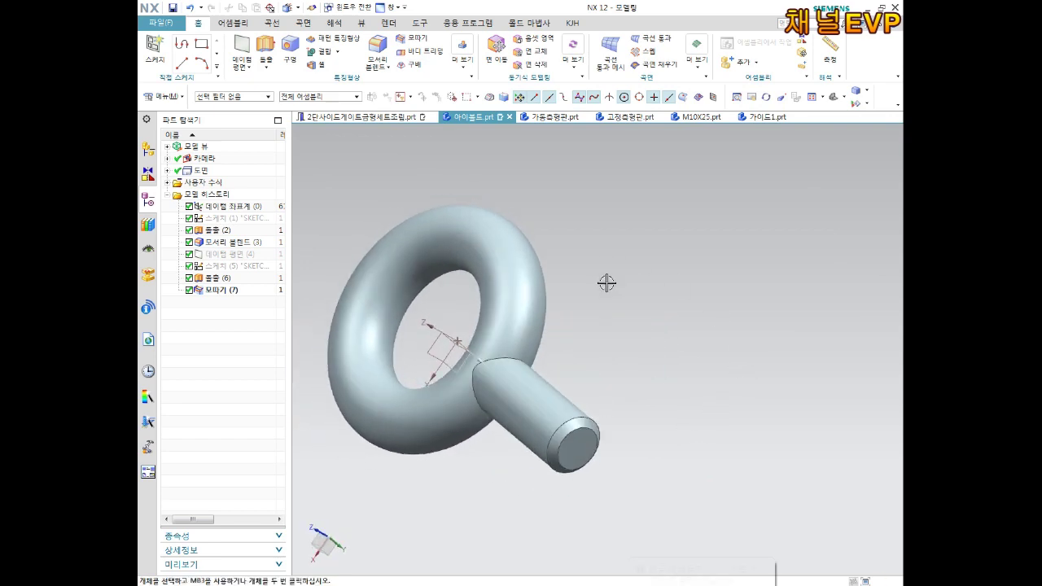
pyautogui.moveTo(607, 281); pyautogui.dragTo(562, 228, button='middle')
pyautogui.click(378, 51)
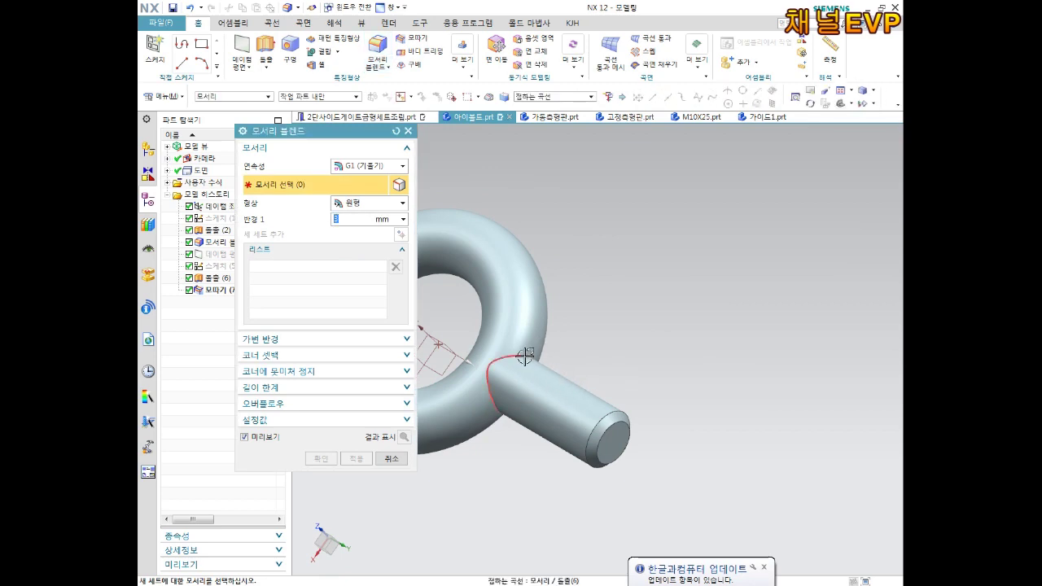
# - Round the ring–shank junction edge with a 3 mm Edge Blend (8)
pyautogui.click(530, 362)
pyautogui.moveTo(524, 410); pyautogui.dragTo(568, 394, button='middle')
pyautogui.scroll(2, 510, 365)
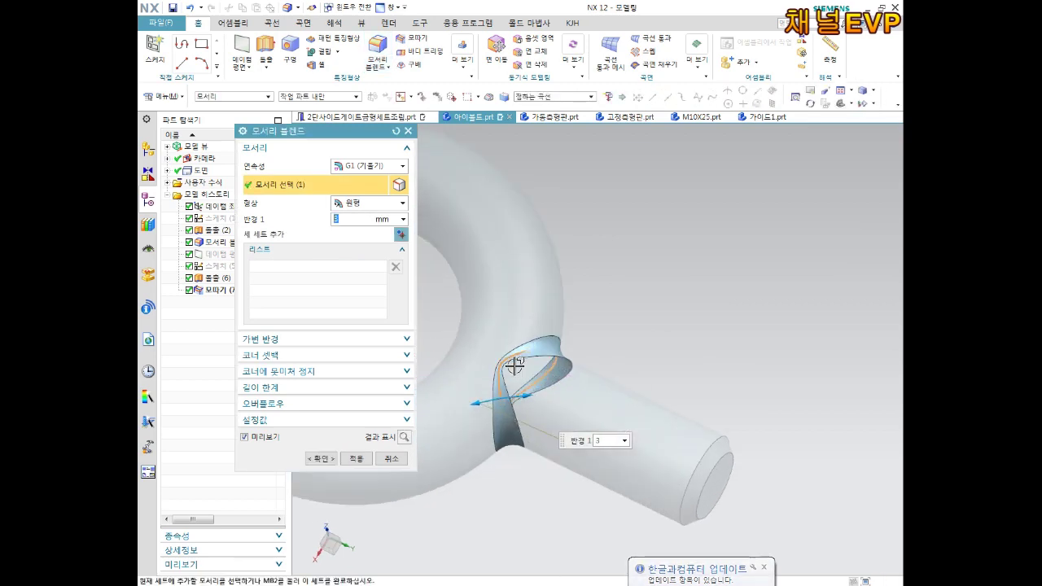
pyautogui.scroll(2, 537, 342)
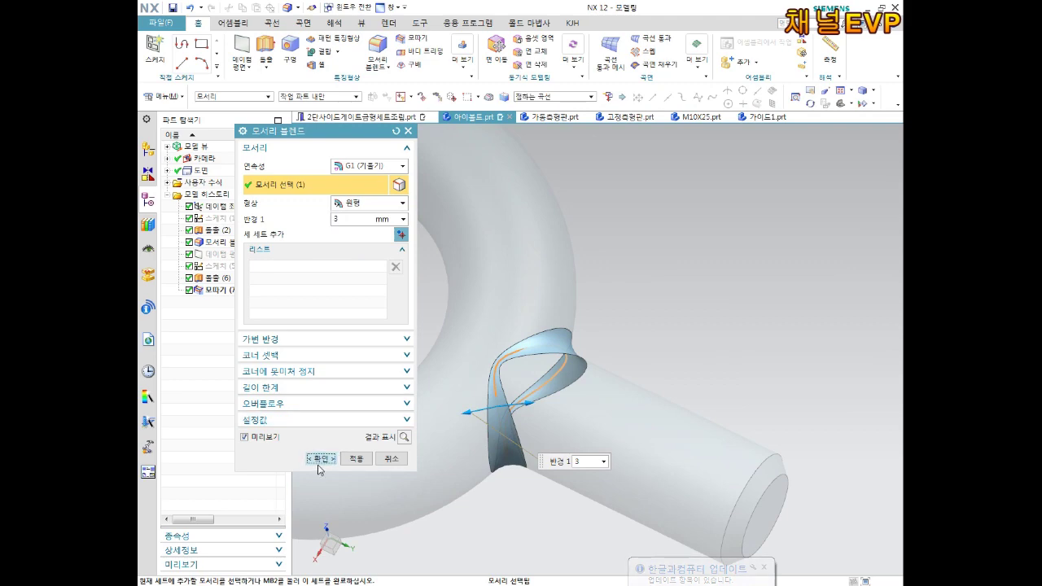
pyautogui.click(318, 459)
pyautogui.moveTo(389, 435)
pyautogui.mouseDown(button='middle')
pyautogui.moveTo(540, 384)
pyautogui.moveTo(477, 447)
pyautogui.moveTo(407, 463)
pyautogui.moveTo(477, 449)
pyautogui.moveTo(590, 351)
pyautogui.mouseUp(button='middle')
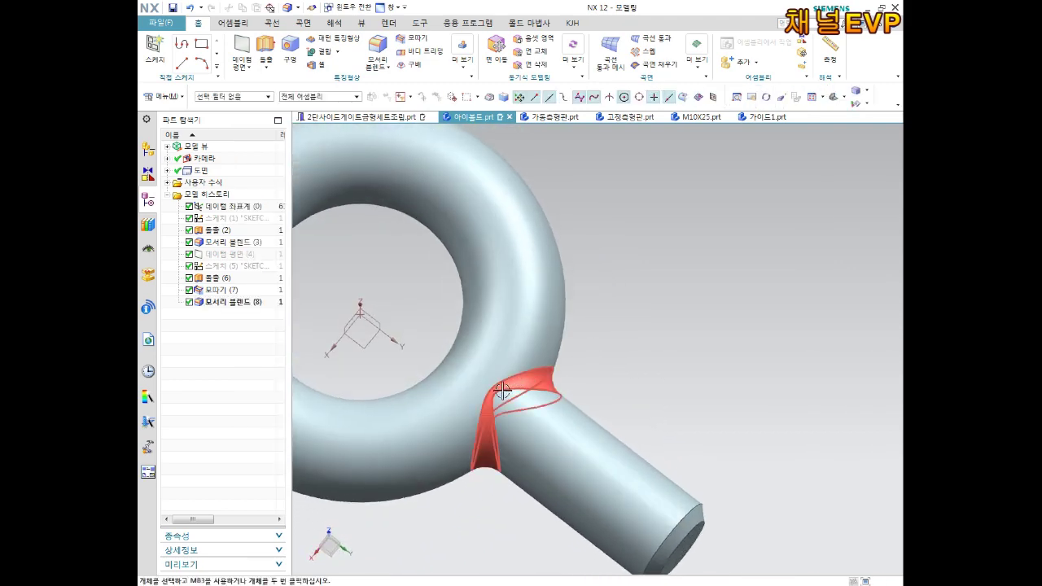
pyautogui.scroll(-2, 565, 377)
pyautogui.hotkey('ctrl', 'f')
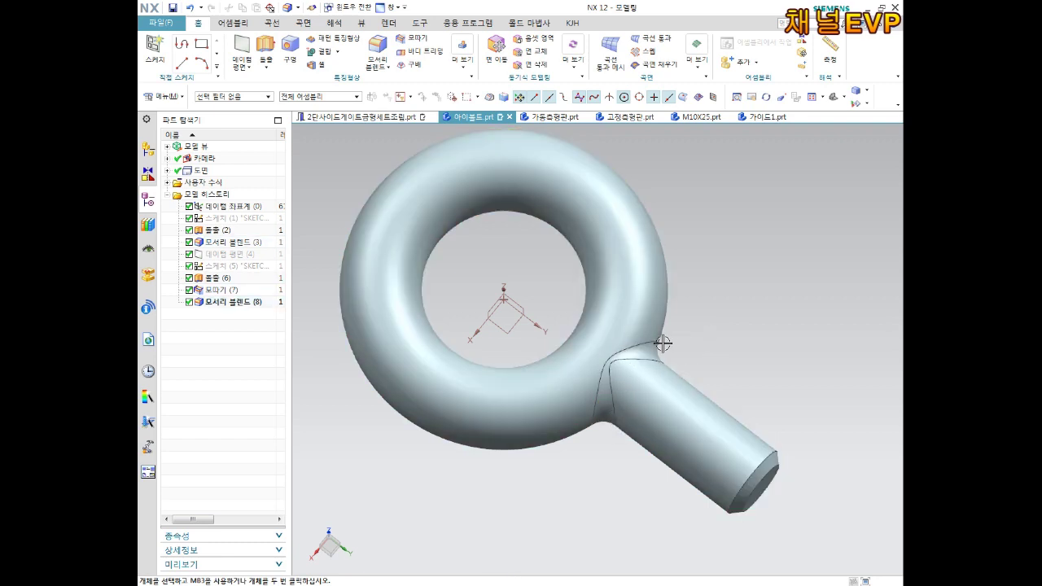
pyautogui.scroll(-3, 600, 356)
pyautogui.moveTo(601, 356); pyautogui.dragTo(623, 372, button='middle')
pyautogui.scroll(3, 643, 379)
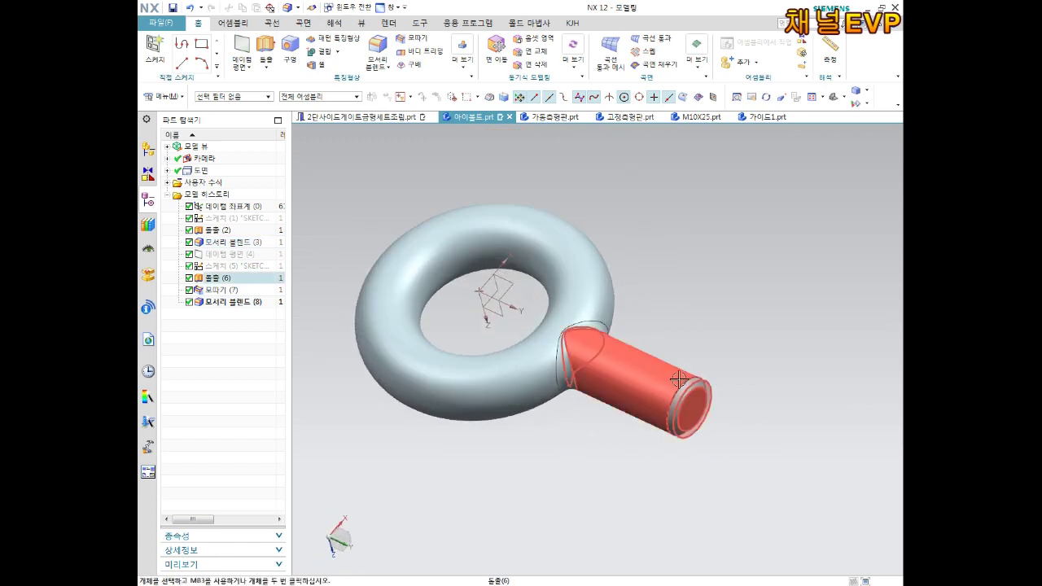
pyautogui.keyDown('shift'); pyautogui.moveTo(689, 365); pyautogui.dragTo(640, 347, button='middle'); pyautogui.keyUp('shift')
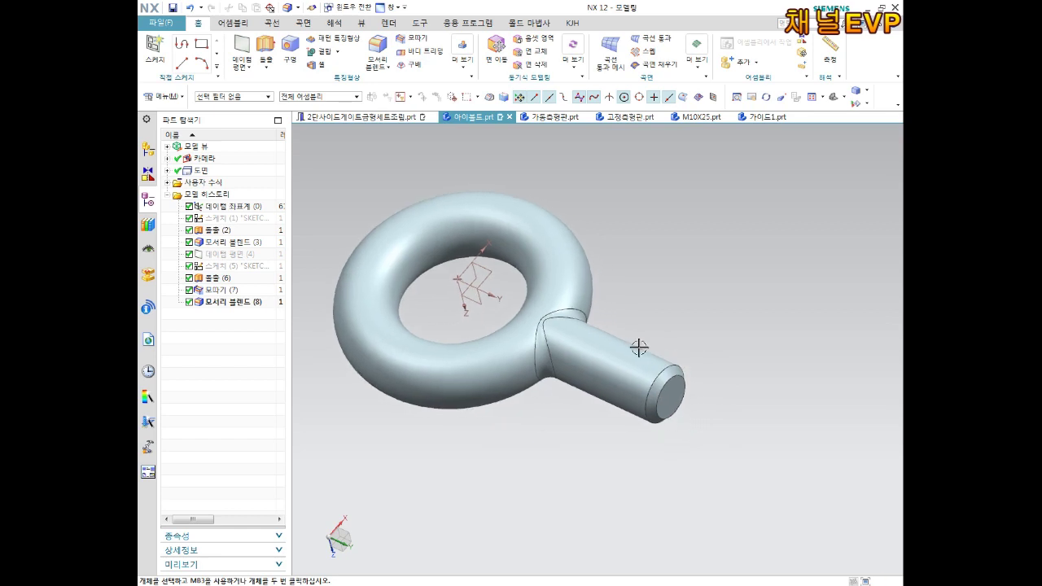
pyautogui.click(464, 62)
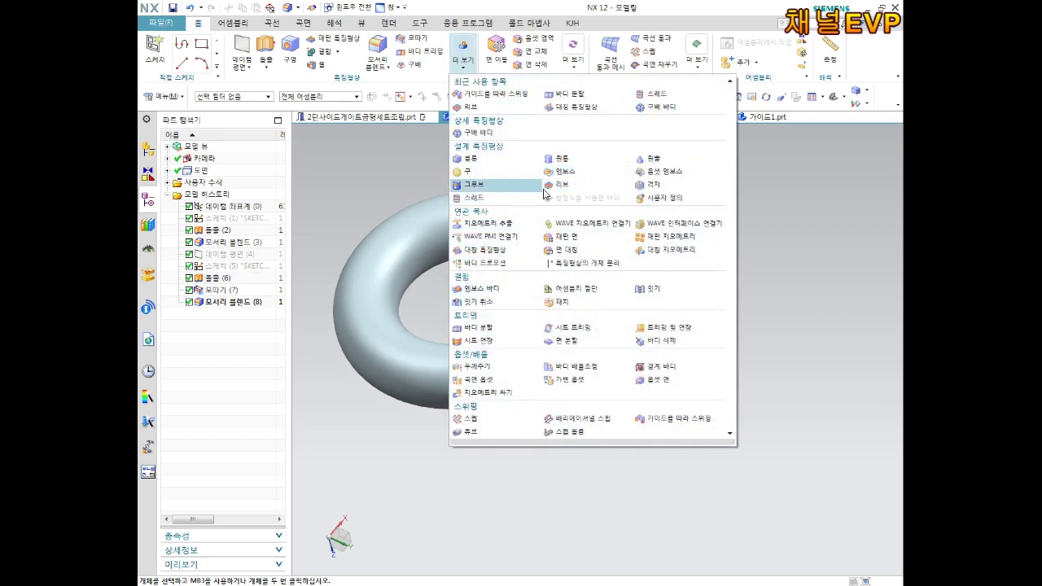
# - Add a detailed 25 mm thread to the shank, starting from its chamfered end face
pyautogui.click(486, 204)
pyautogui.click(334, 170)
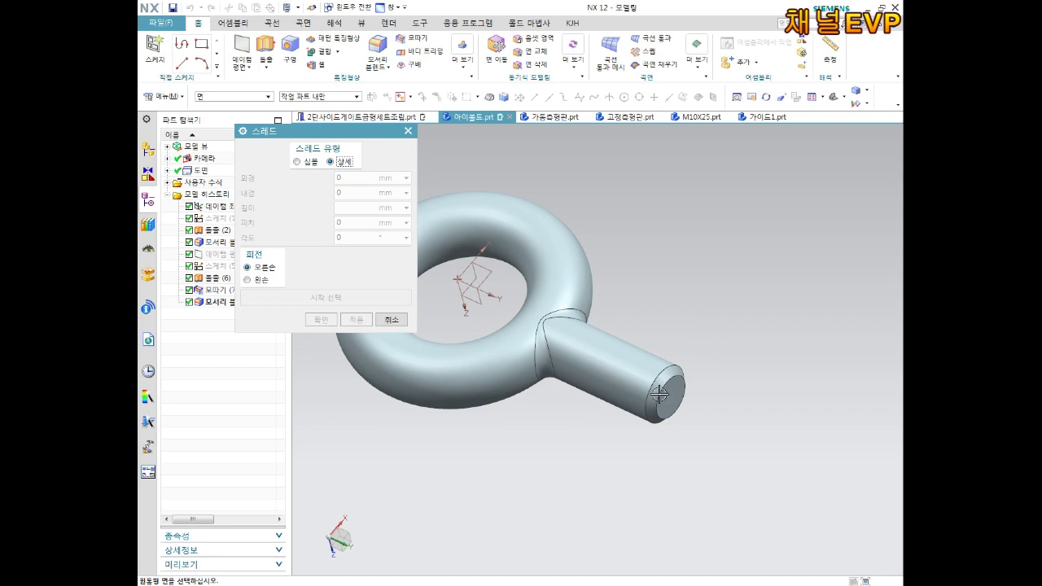
pyautogui.scroll(3, 669, 392)
pyautogui.click(633, 313)
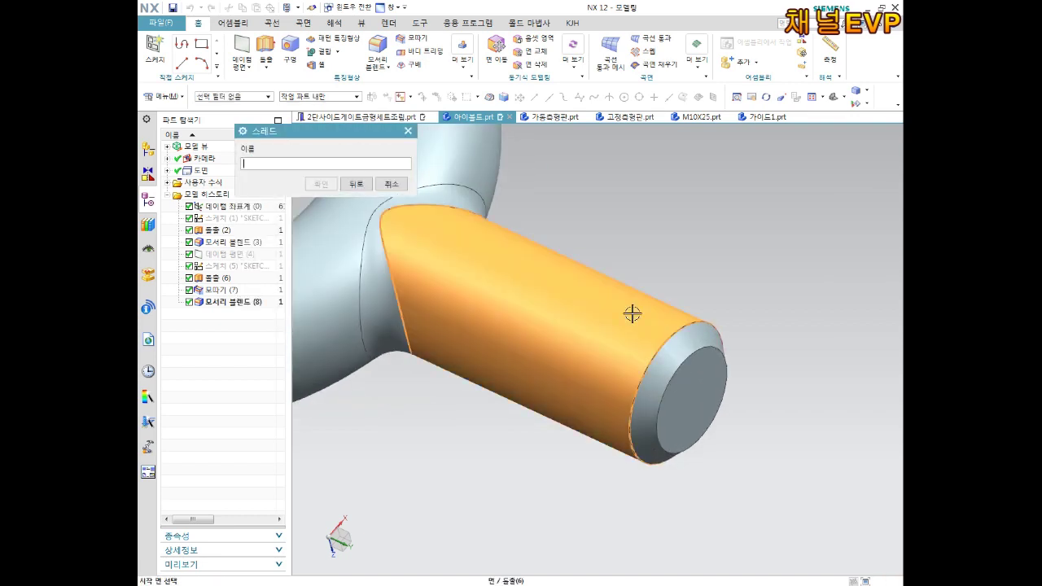
pyautogui.click(706, 364)
pyautogui.click(360, 162)
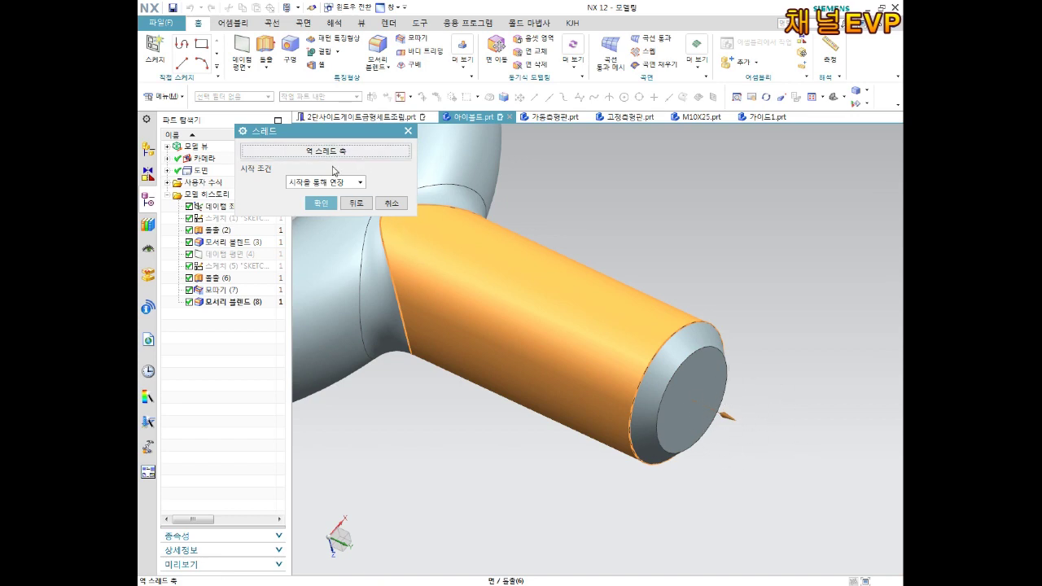
pyautogui.click(333, 151)
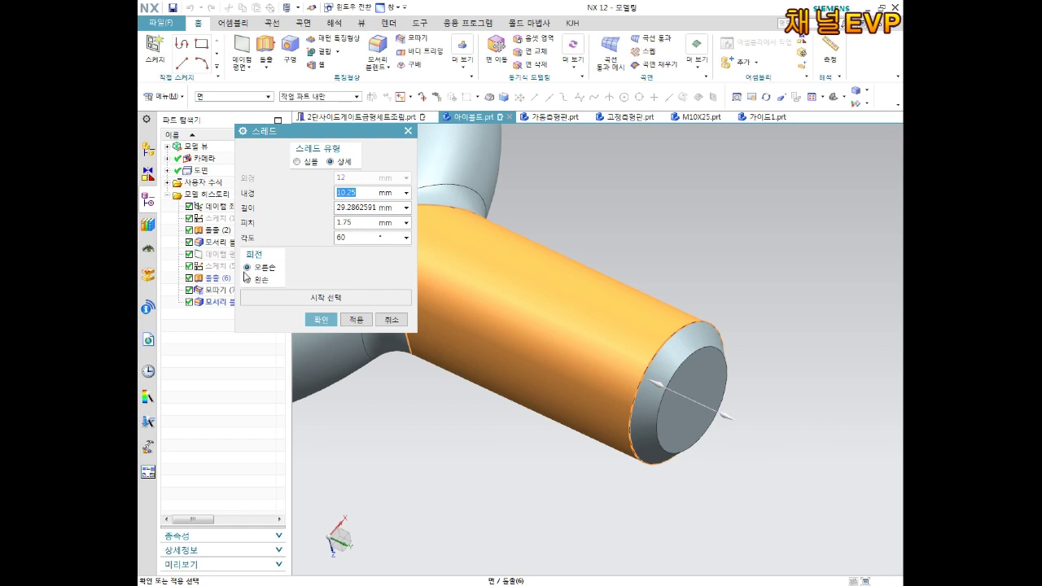
pyautogui.click(353, 211)
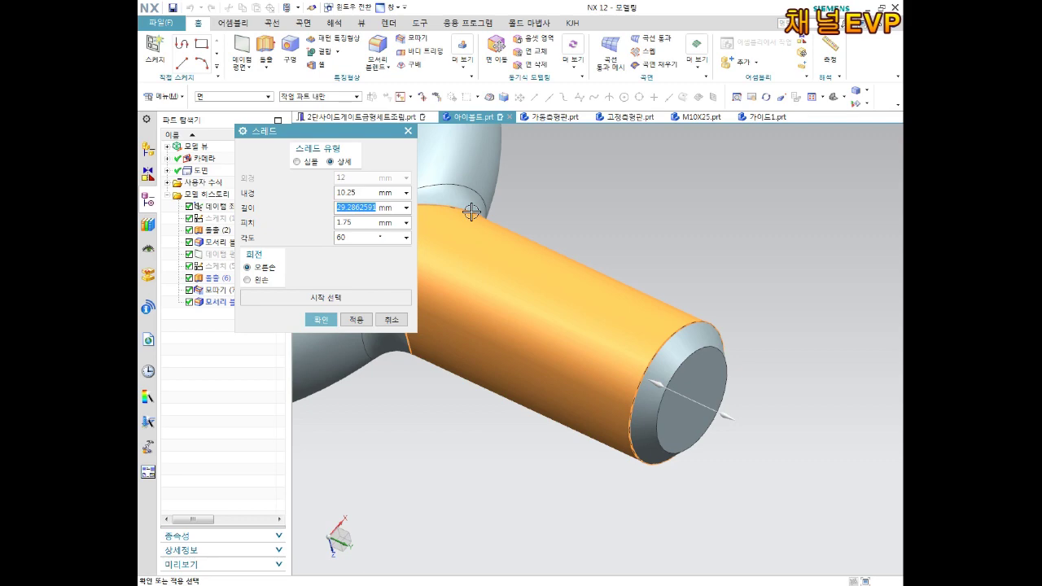
pyautogui.write('25')
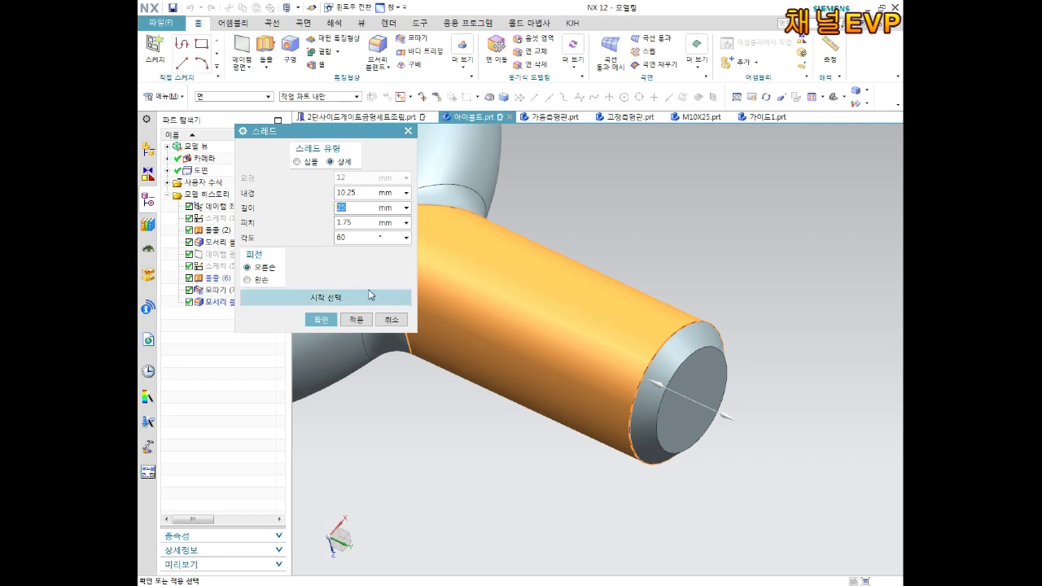
pyautogui.click(321, 320)
pyautogui.moveTo(681, 323)
pyautogui.mouseDown(button='middle')
pyautogui.moveTo(623, 427)
pyautogui.moveTo(671, 342)
pyautogui.mouseUp(button='middle')
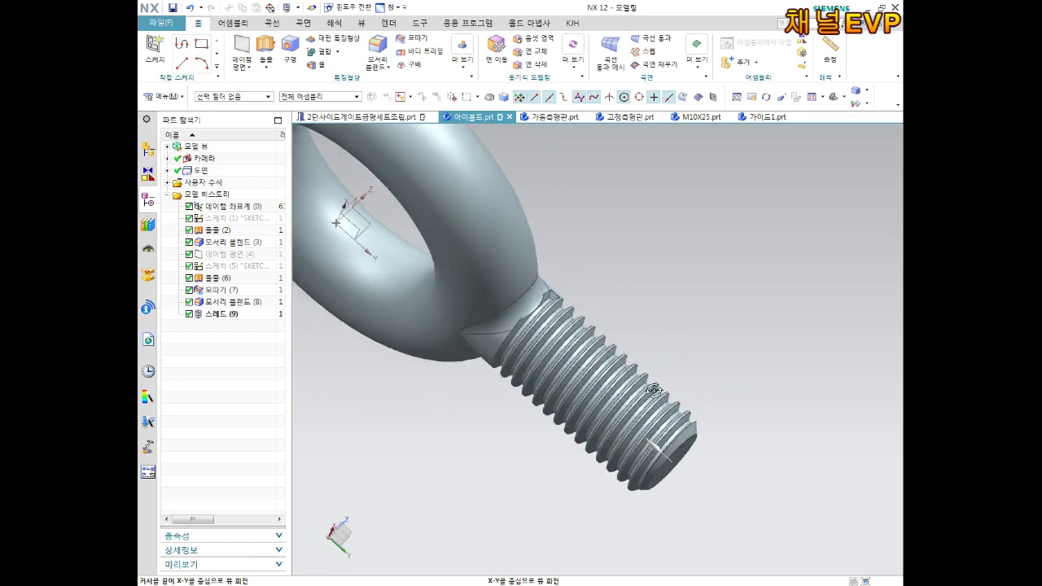
# - Edit Thread (9) to a 22 mm length and save the part
pyautogui.rightClick(232, 318)
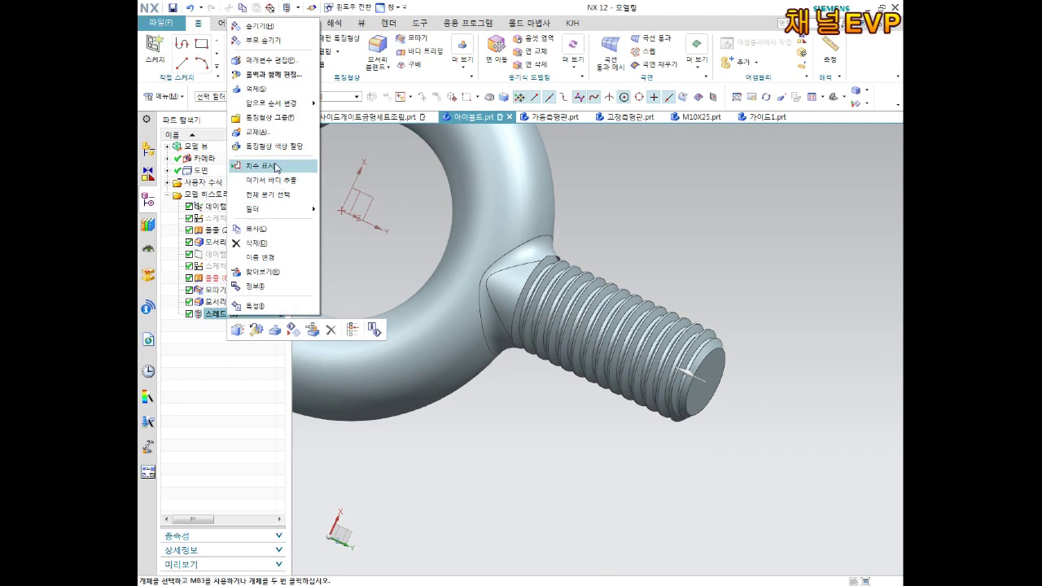
pyautogui.click(275, 62)
pyautogui.click(326, 150)
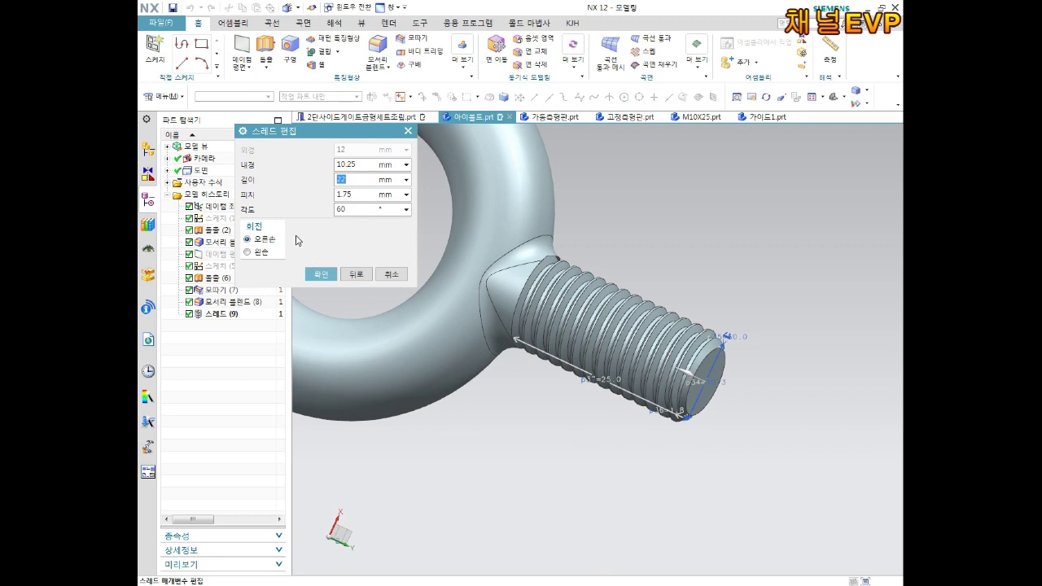
pyautogui.click(328, 275)
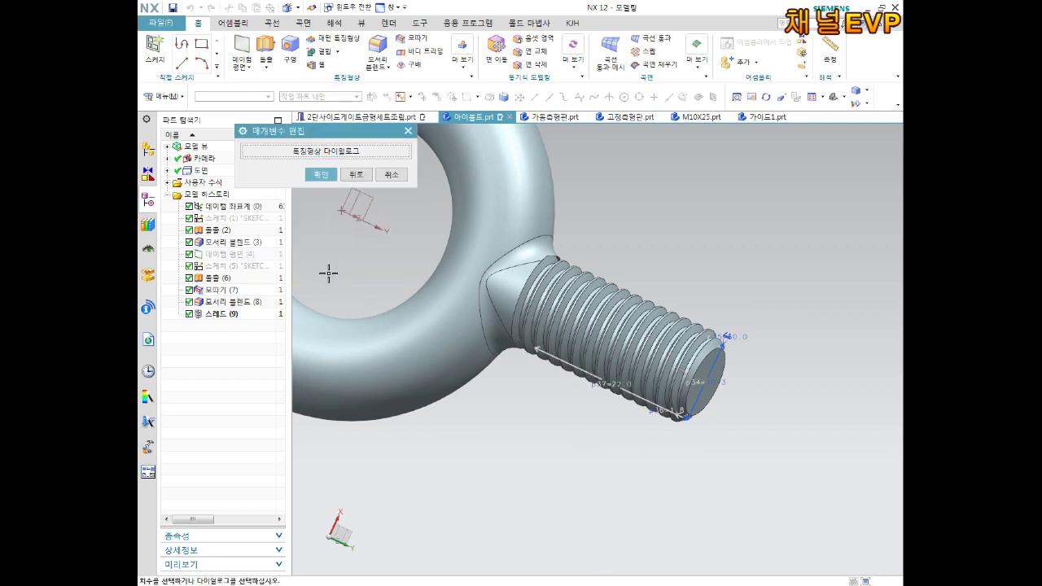
pyautogui.click(321, 175)
pyautogui.moveTo(614, 289)
pyautogui.mouseDown(button='middle')
pyautogui.moveTo(603, 344)
pyautogui.moveTo(570, 384)
pyautogui.moveTo(575, 265)
pyautogui.moveTo(539, 298)
pyautogui.moveTo(544, 325)
pyautogui.moveTo(550, 244)
pyautogui.moveTo(623, 302)
pyautogui.mouseUp(button='middle')
pyautogui.hotkey('ctrl', 's')
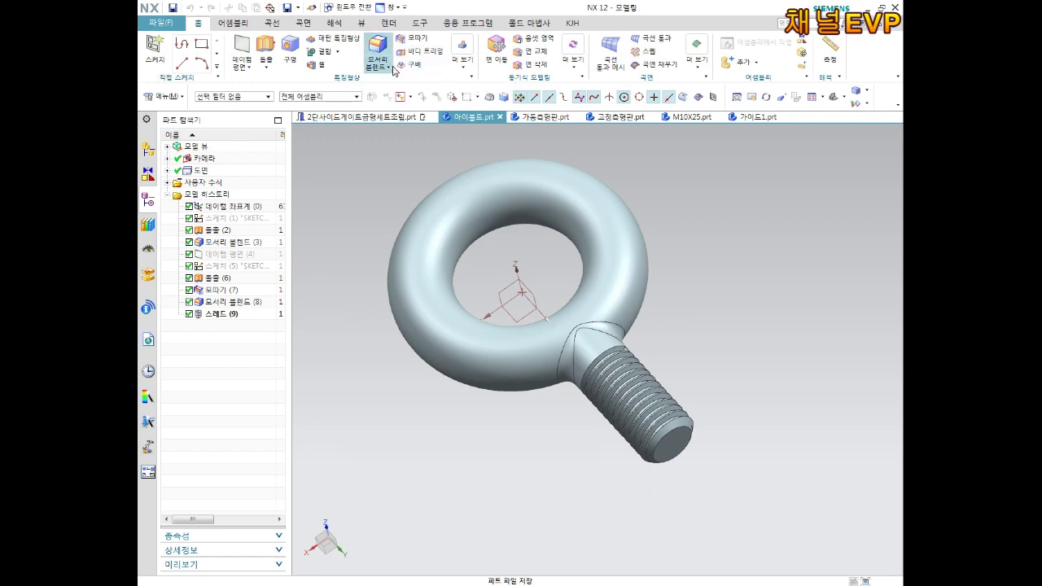
# - Select the eyebolt body for Edit Object Display
pyautogui.click(364, 25)
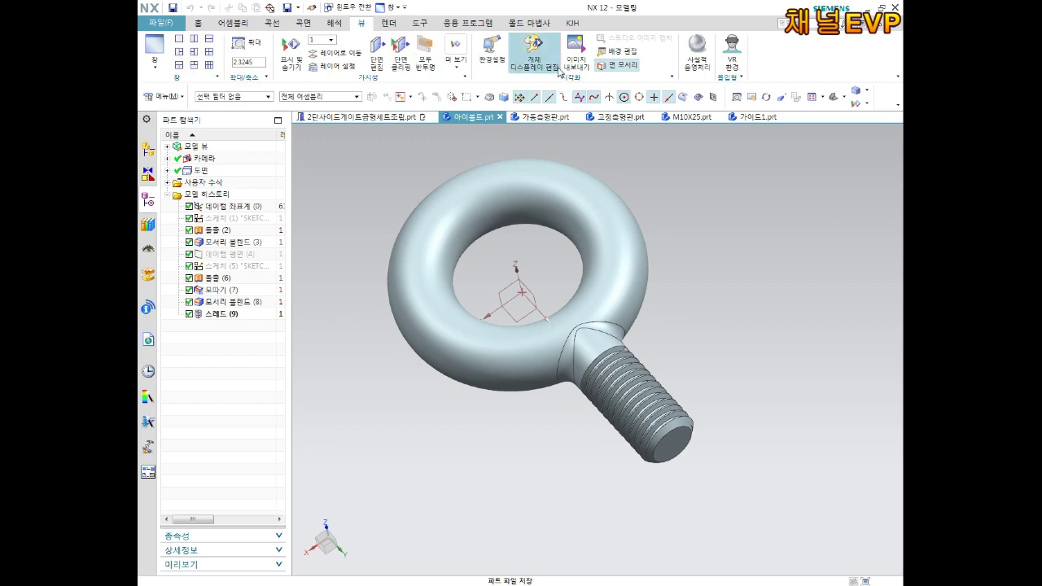
pyautogui.click(541, 70)
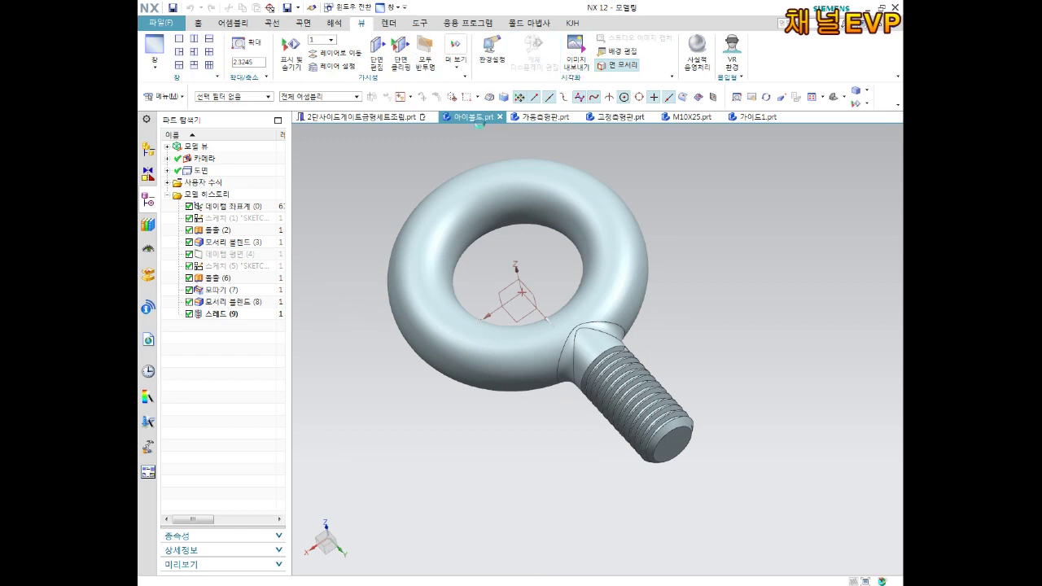
pyautogui.click(528, 170)
pyautogui.click(356, 426)
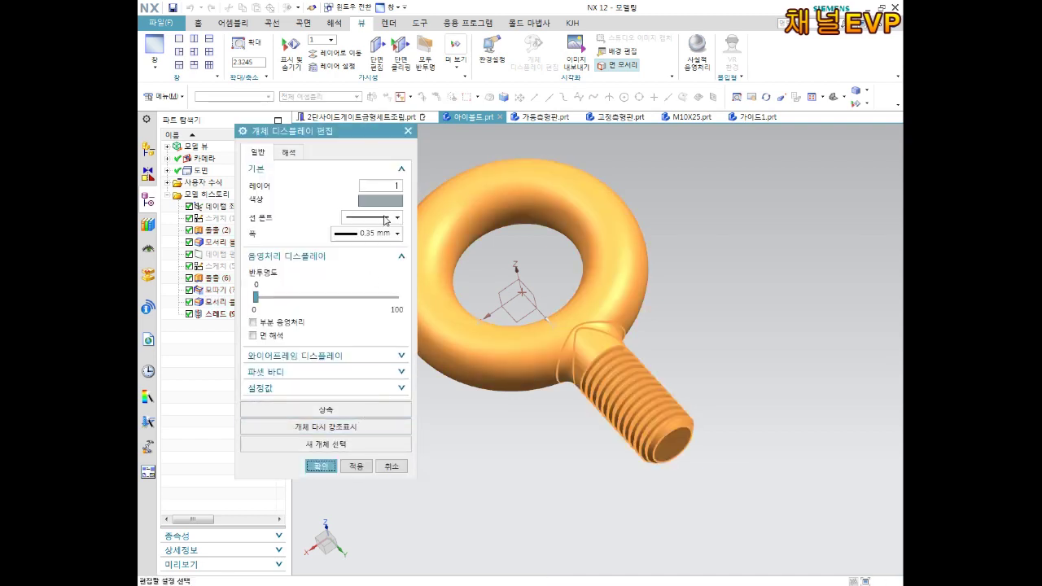
# - Set the eyebolt's colour to grey 'Strong Stone' (ID 191) and save the part
pyautogui.click(381, 202)
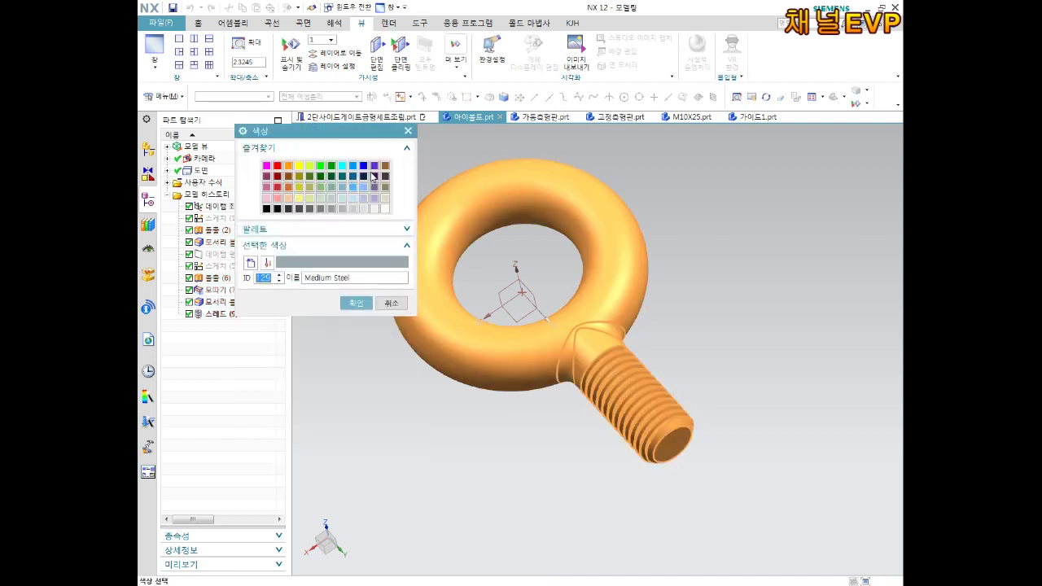
pyautogui.click(374, 166)
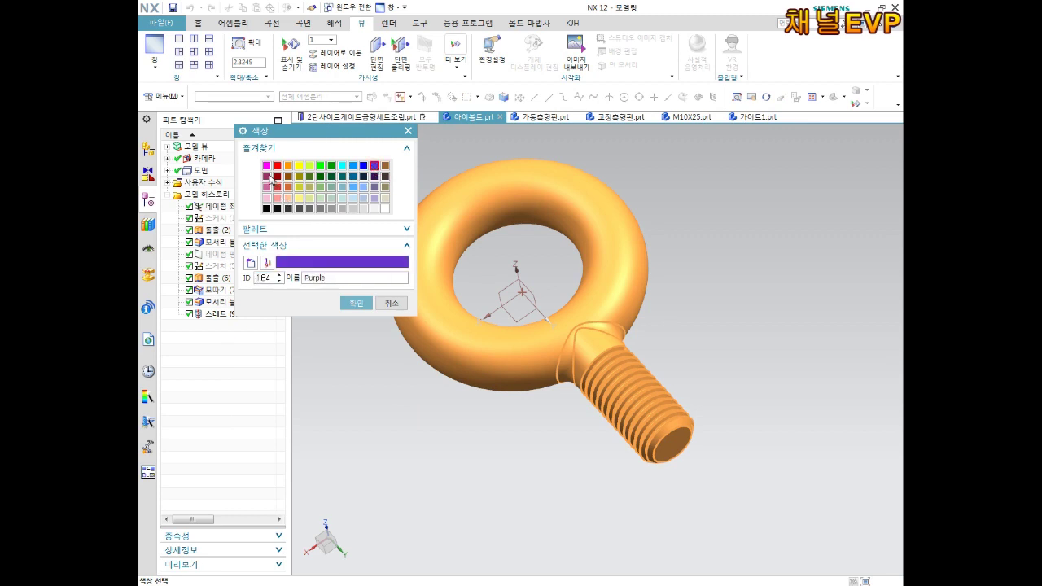
pyautogui.click(385, 167)
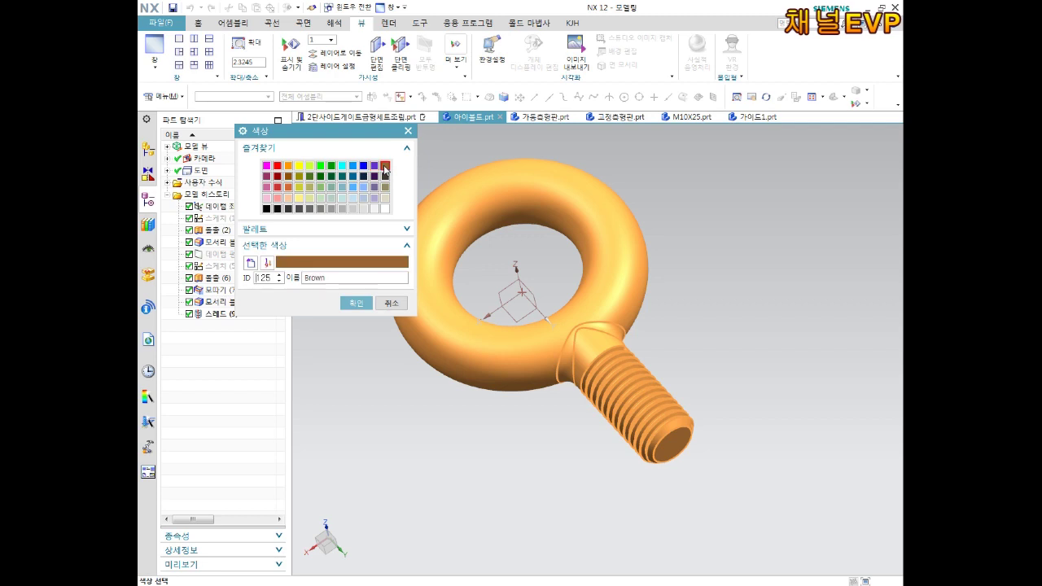
pyautogui.click(374, 167)
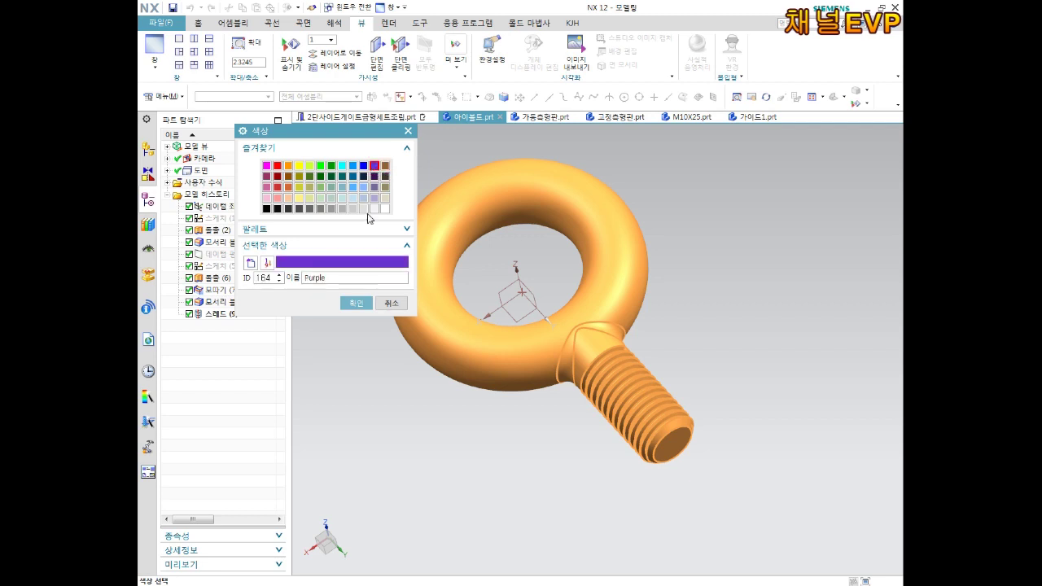
pyautogui.click(386, 198)
pyautogui.click(386, 187)
pyautogui.click(321, 208)
pyautogui.click(358, 303)
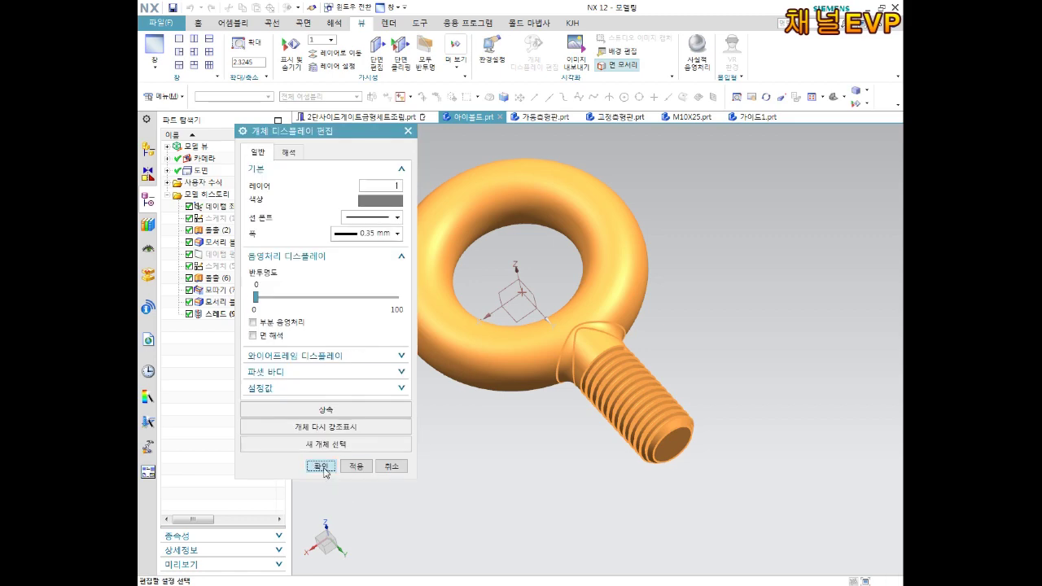
pyautogui.click(321, 466)
pyautogui.moveTo(472, 360)
pyautogui.mouseDown(button='middle')
pyautogui.moveTo(496, 343)
pyautogui.moveTo(474, 426)
pyautogui.moveTo(582, 395)
pyautogui.moveTo(570, 333)
pyautogui.moveTo(565, 391)
pyautogui.moveTo(565, 341)
pyautogui.moveTo(631, 311)
pyautogui.moveTo(560, 366)
pyautogui.moveTo(570, 366)
pyautogui.mouseUp(button='middle')
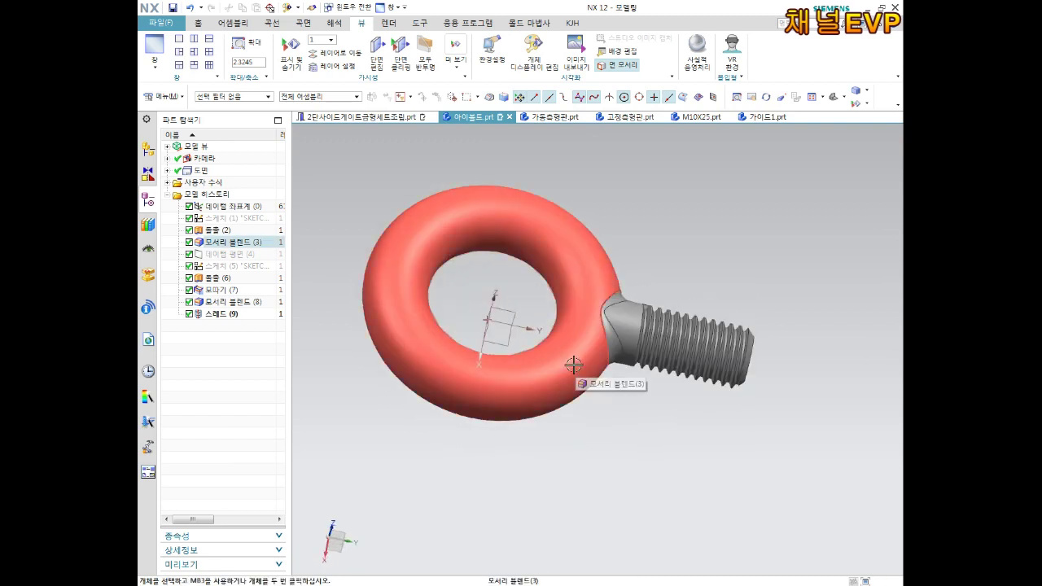
pyautogui.hotkey('ctrl', 's')
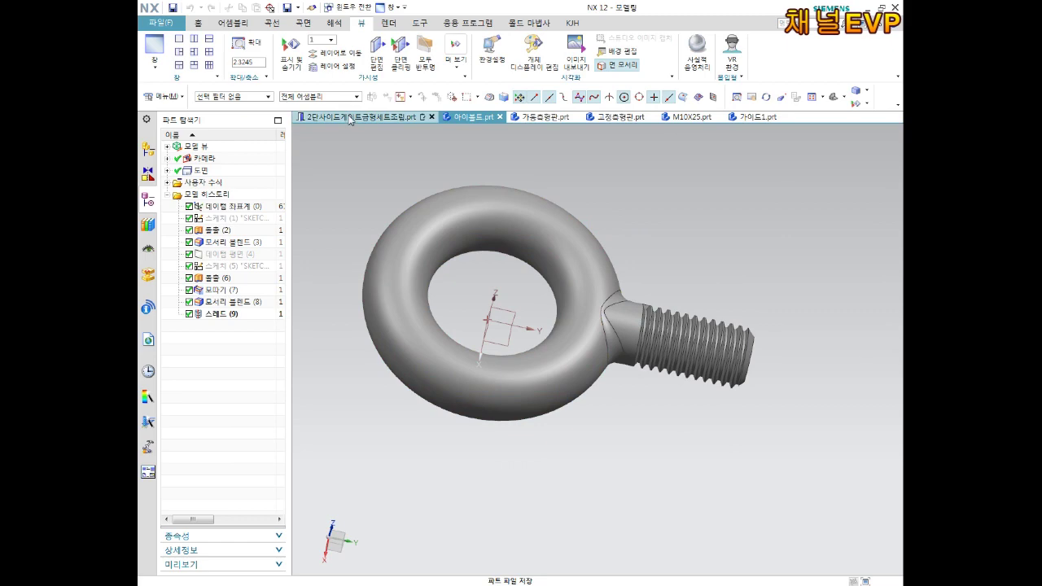
# - Switch to the 2단사이드게이트금형세트조립.prt assembly and show it in trimetric view
pyautogui.click(350, 117)
pyautogui.scroll(2, 596, 312)
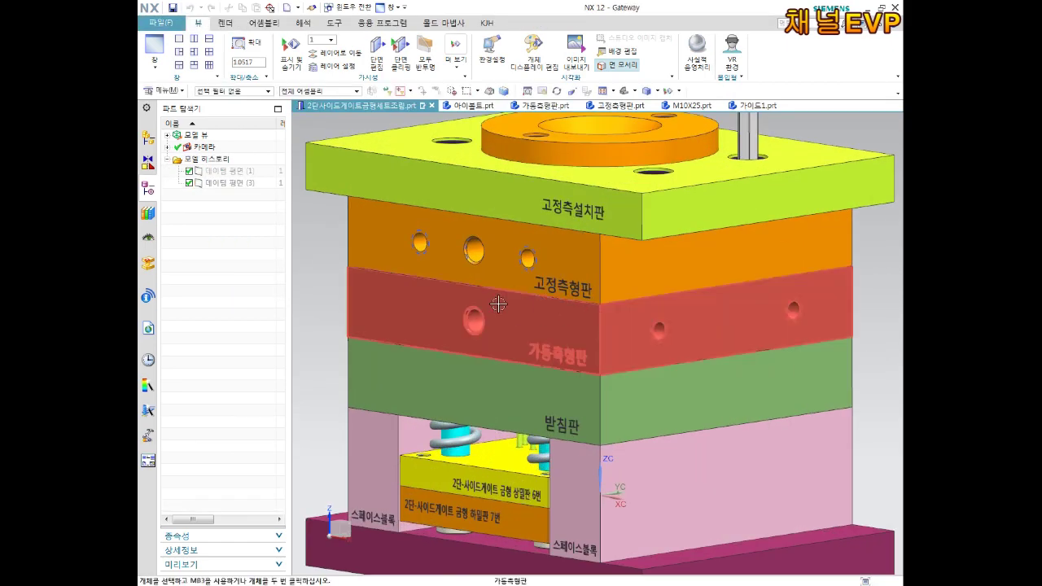
pyautogui.scroll(-2, 491, 330)
pyautogui.moveTo(538, 312)
pyautogui.mouseDown(button='middle')
pyautogui.moveTo(722, 321)
pyautogui.moveTo(619, 297)
pyautogui.mouseUp(button='middle')
pyautogui.scroll(-2, 722, 321)
pyautogui.press('Home')
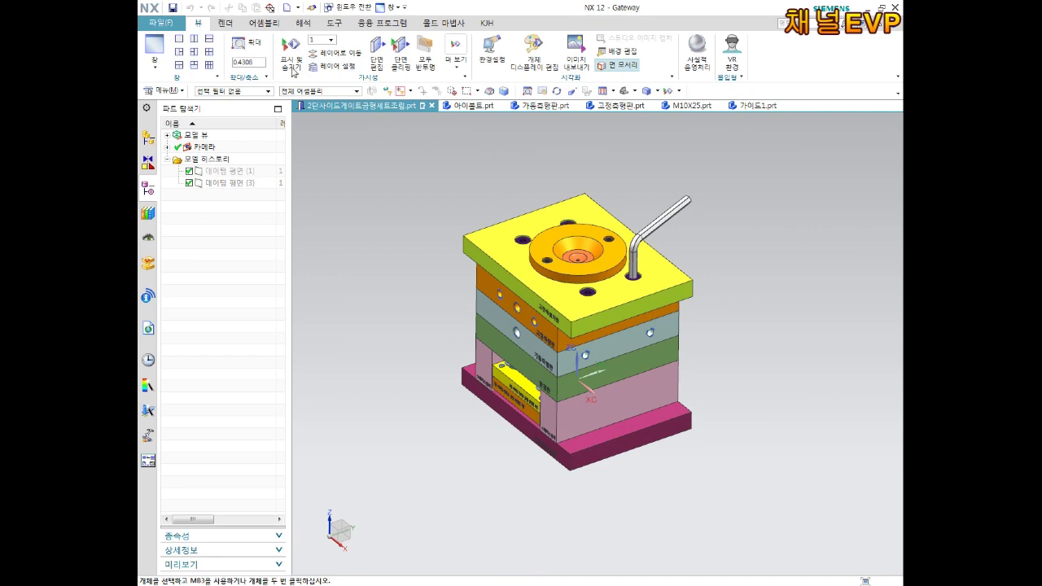
pyautogui.click(268, 29)
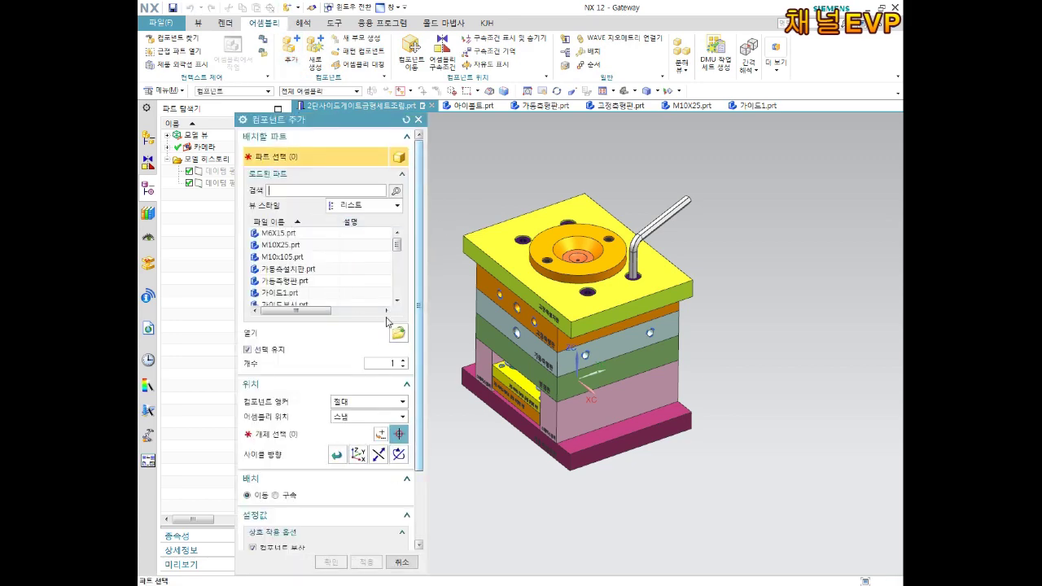
# - Add two copies of 아이볼트.prt, placed beside the mold set
pyautogui.click(398, 333)
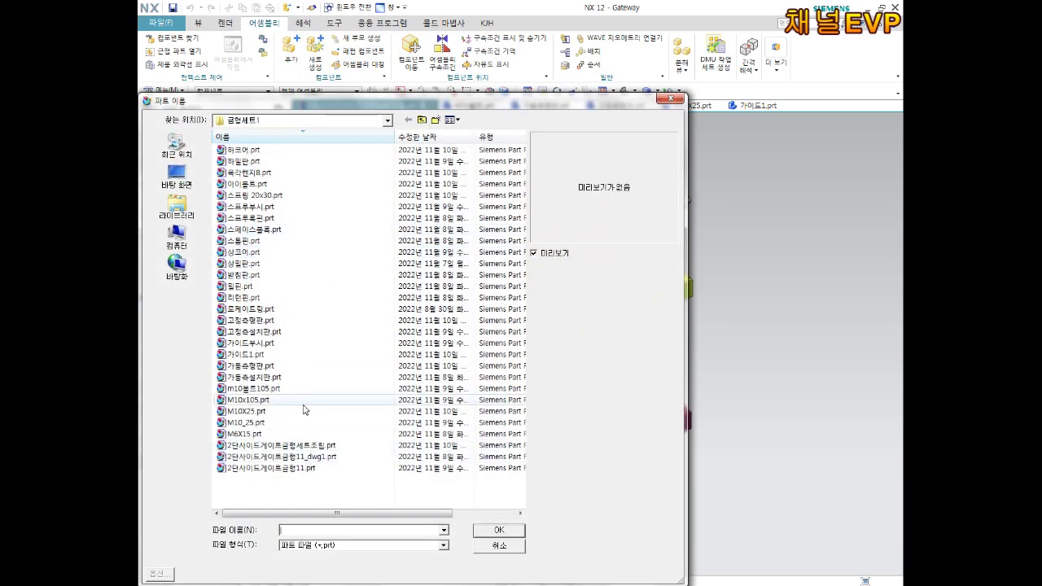
pyautogui.click(267, 186)
pyautogui.click(478, 532)
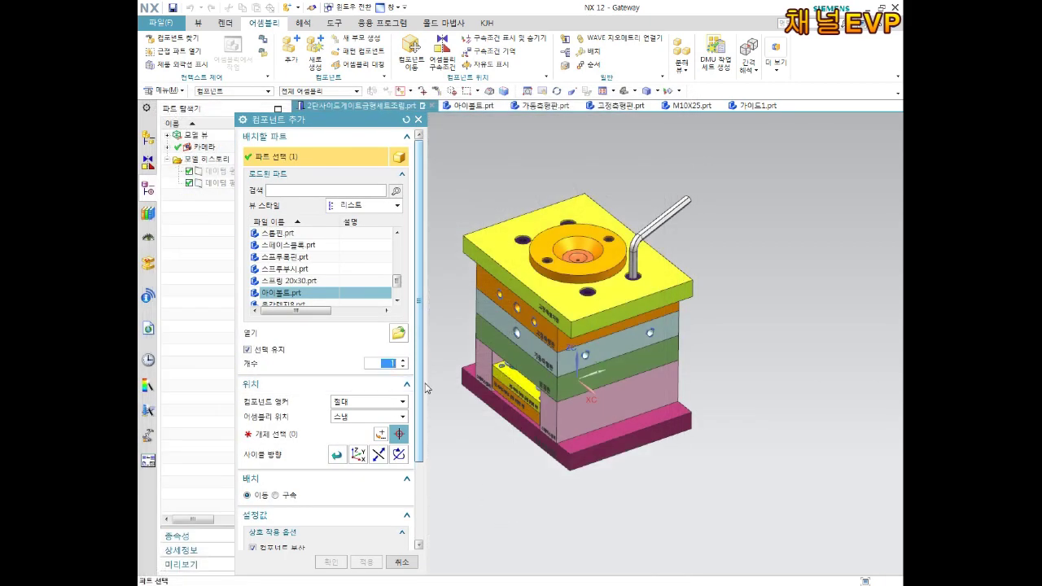
pyautogui.click(274, 437)
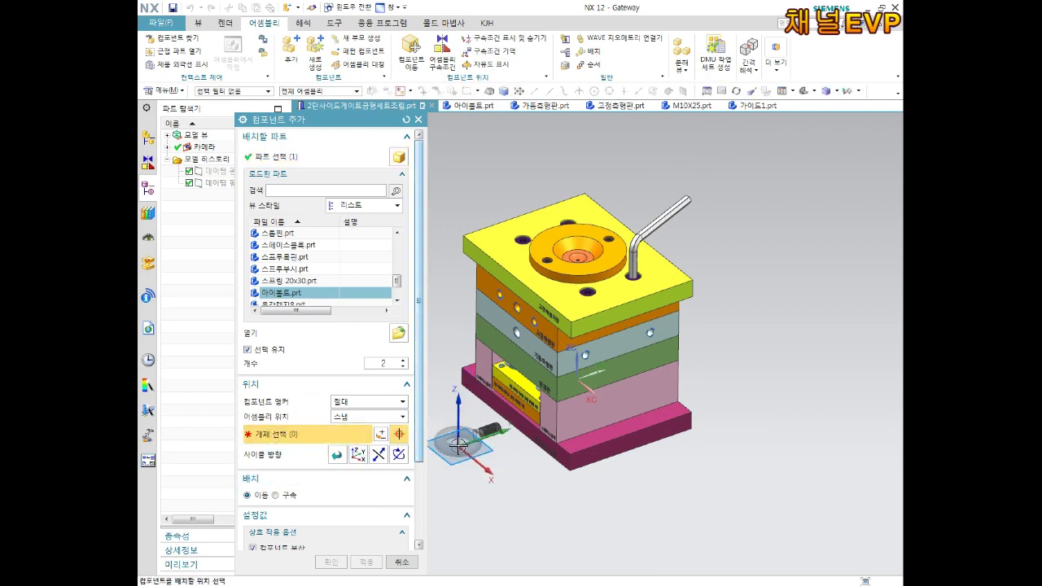
pyautogui.click(511, 275)
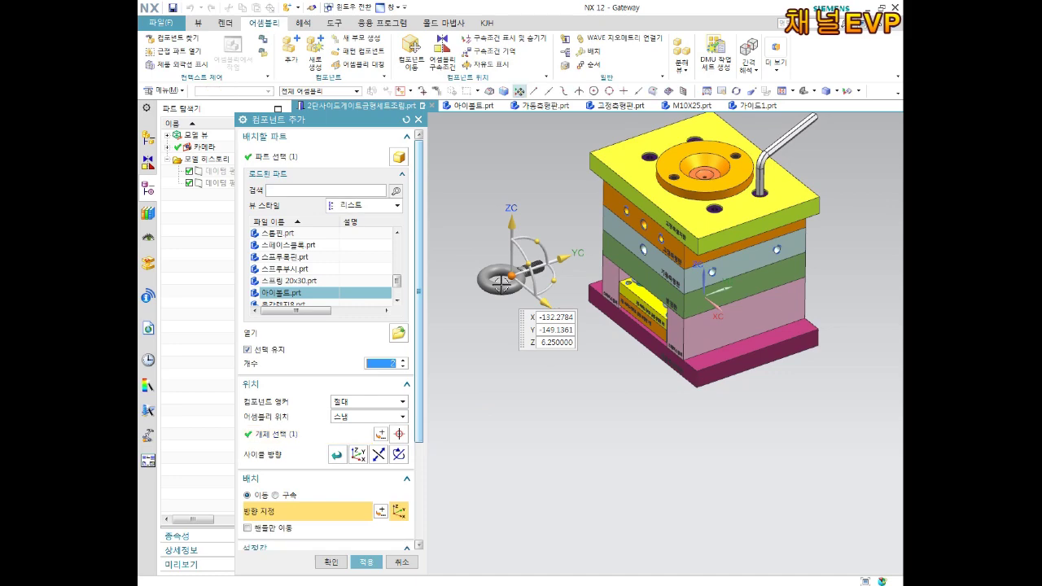
pyautogui.click(330, 562)
pyautogui.scroll(3, 598, 312)
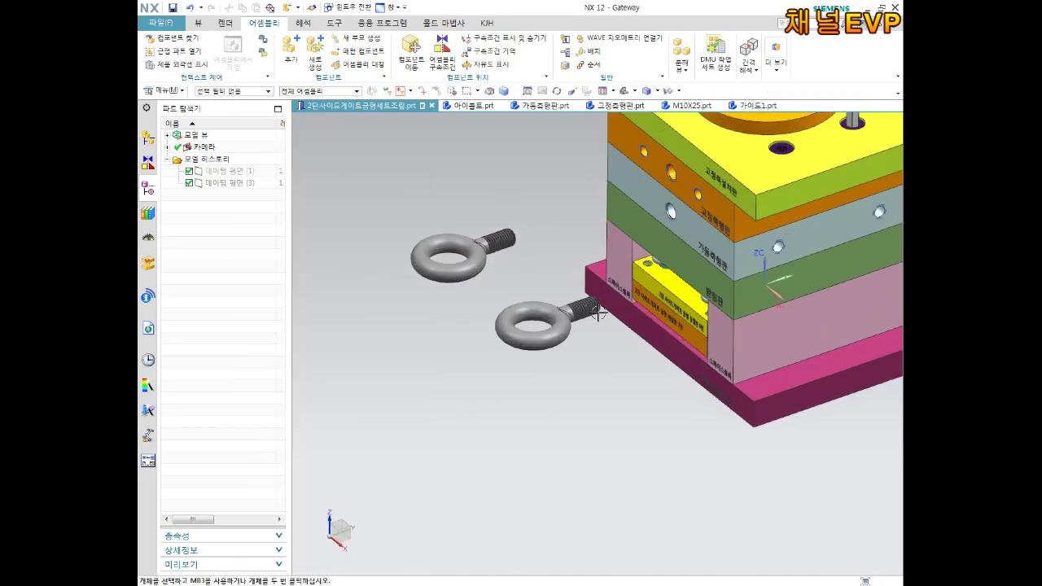
pyautogui.moveTo(599, 312); pyautogui.dragTo(576, 346, button='middle')
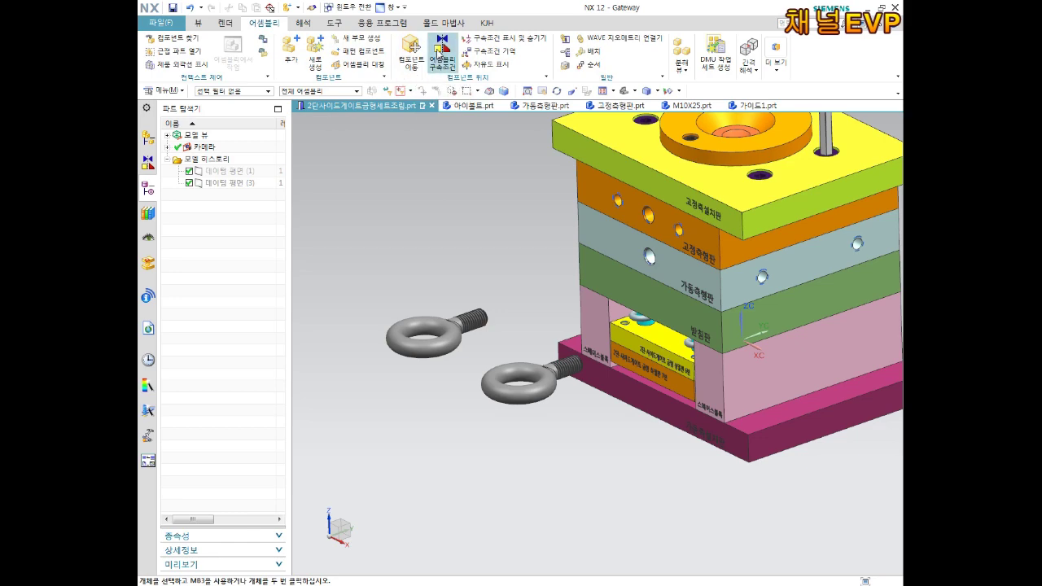
# - Touch Align the first eye bolt's thread with the plate's side hole
pyautogui.click(442, 53)
pyautogui.scroll(5, 574, 354)
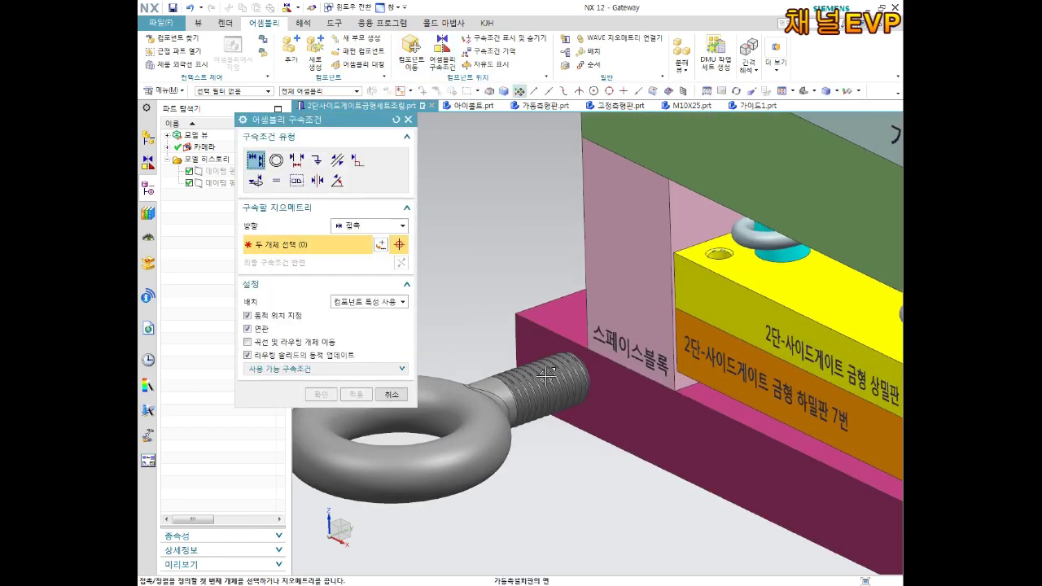
pyautogui.click(503, 402)
pyautogui.scroll(-5, 570, 310)
pyautogui.scroll(2, 678, 196)
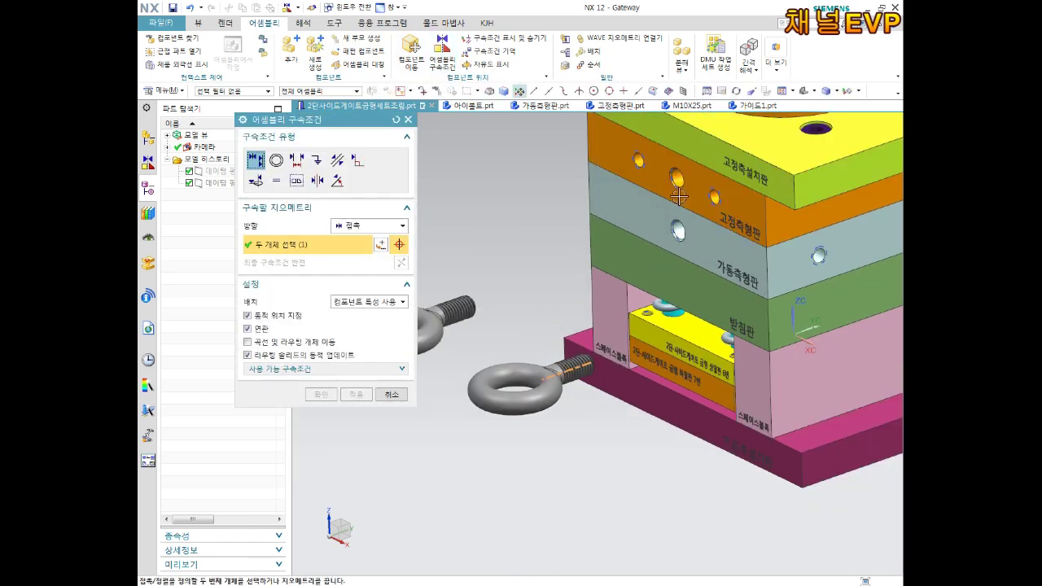
pyautogui.scroll(1, 678, 230)
pyautogui.click(693, 226)
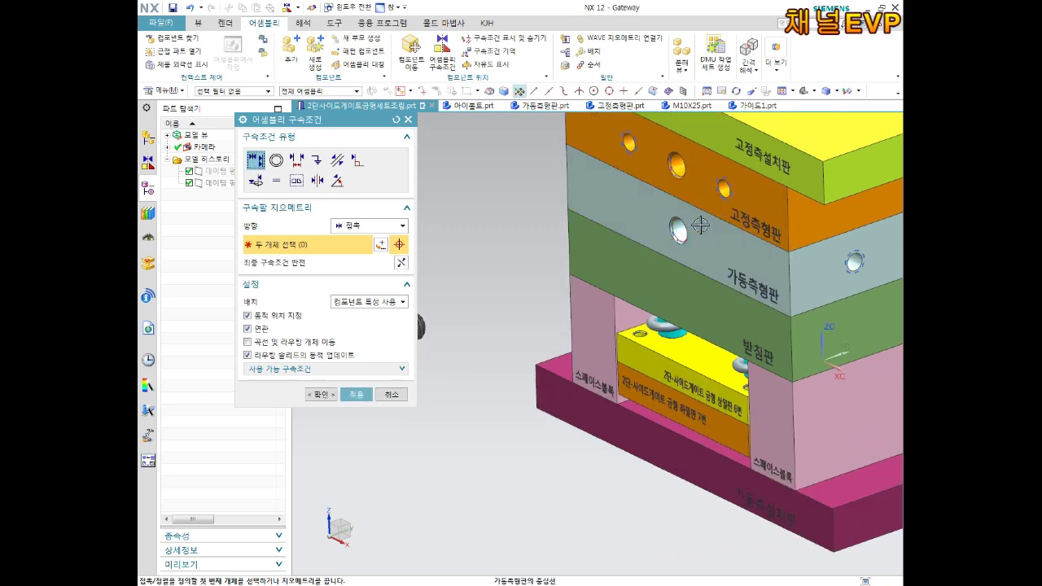
pyautogui.scroll(-5, 691, 230)
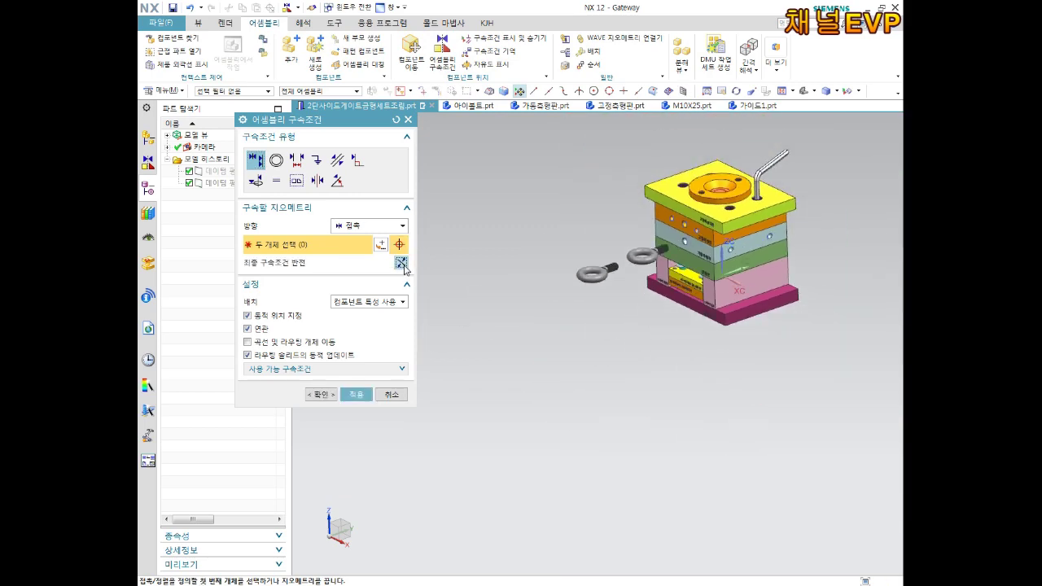
pyautogui.click(356, 394)
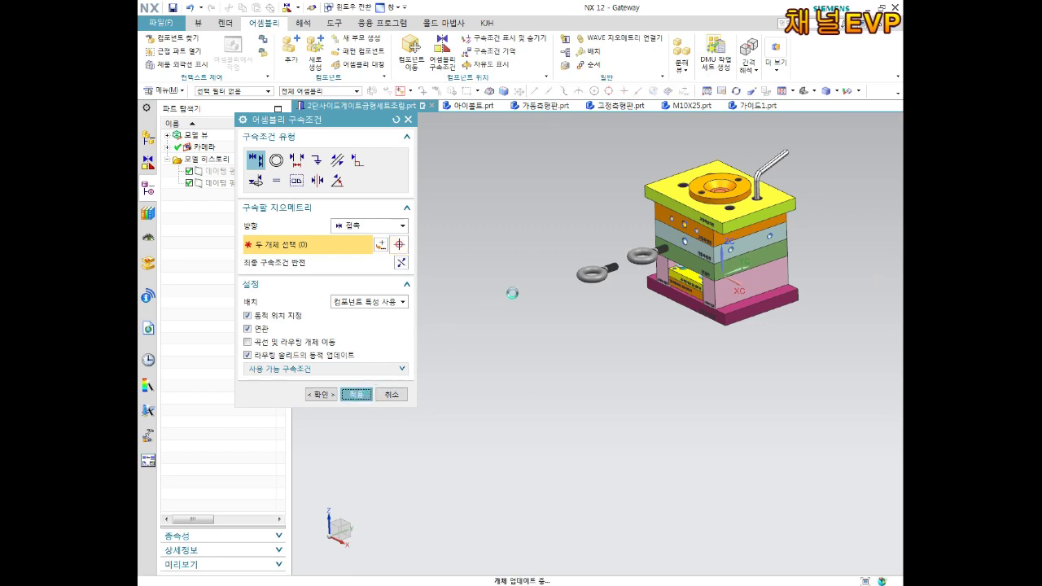
# - Touch Align the second eye bolt's thread with a hole on the mold's other side
pyautogui.scroll(4, 618, 275)
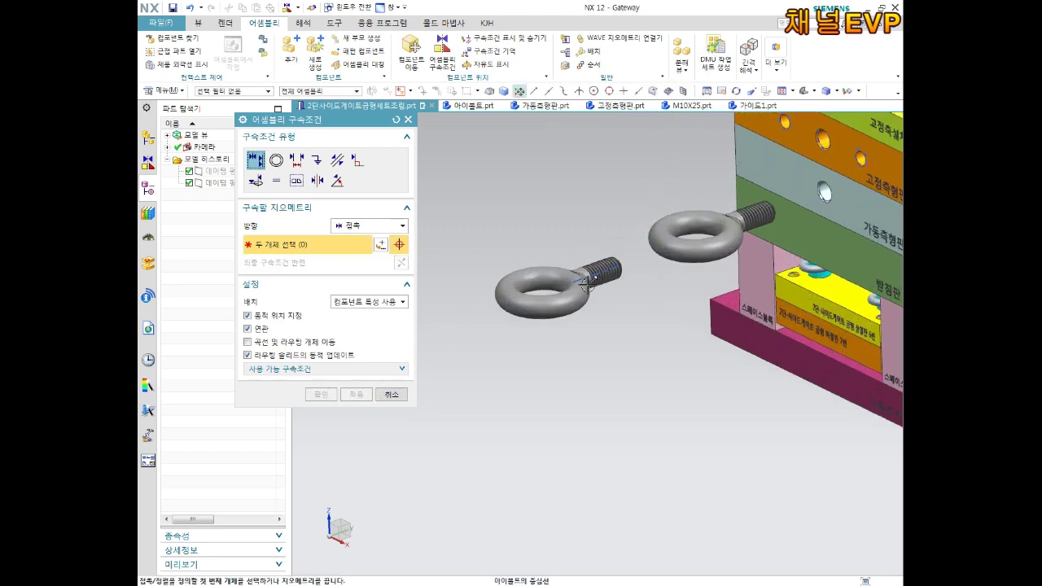
pyautogui.click(583, 277)
pyautogui.scroll(-5, 656, 279)
pyautogui.moveTo(693, 236); pyautogui.dragTo(693, 236, button='middle')
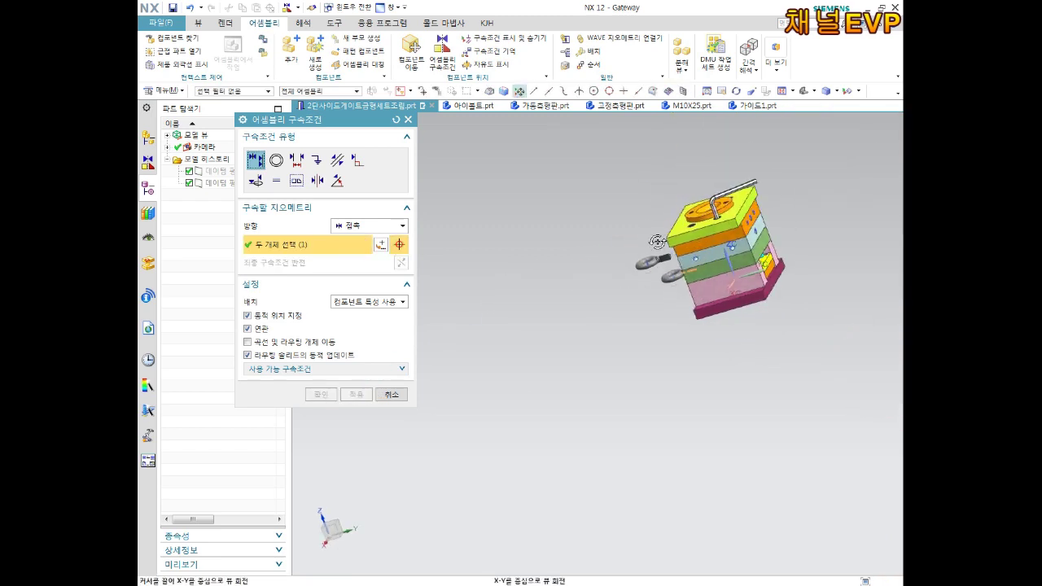
pyautogui.scroll(2, 826, 250)
pyautogui.scroll(2, 822, 252)
pyautogui.scroll(2, 778, 278)
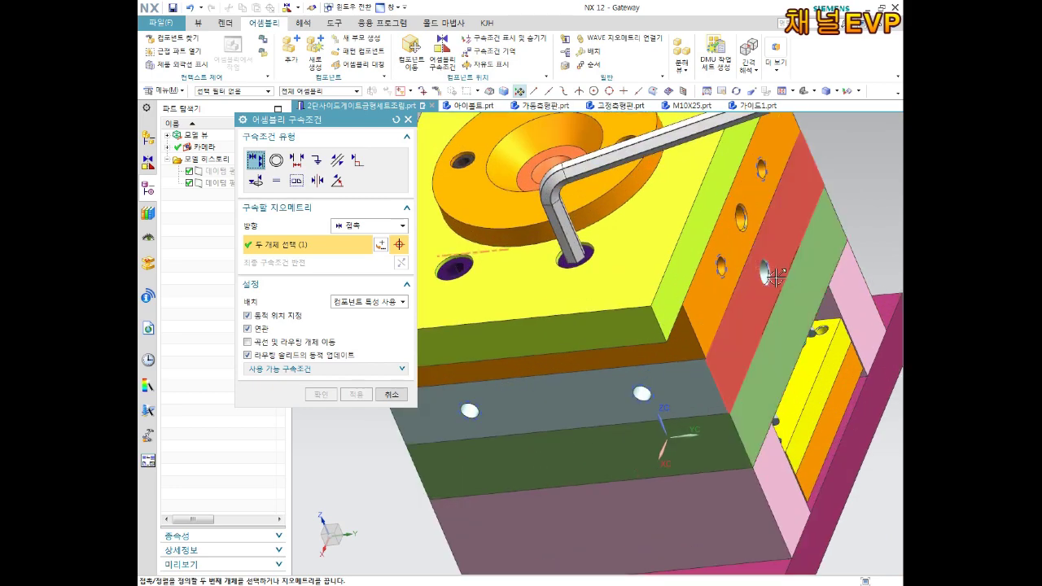
pyautogui.moveTo(800, 255); pyautogui.dragTo(774, 276, button='middle')
pyautogui.scroll(-3, 774, 277)
pyautogui.scroll(4, 750, 295)
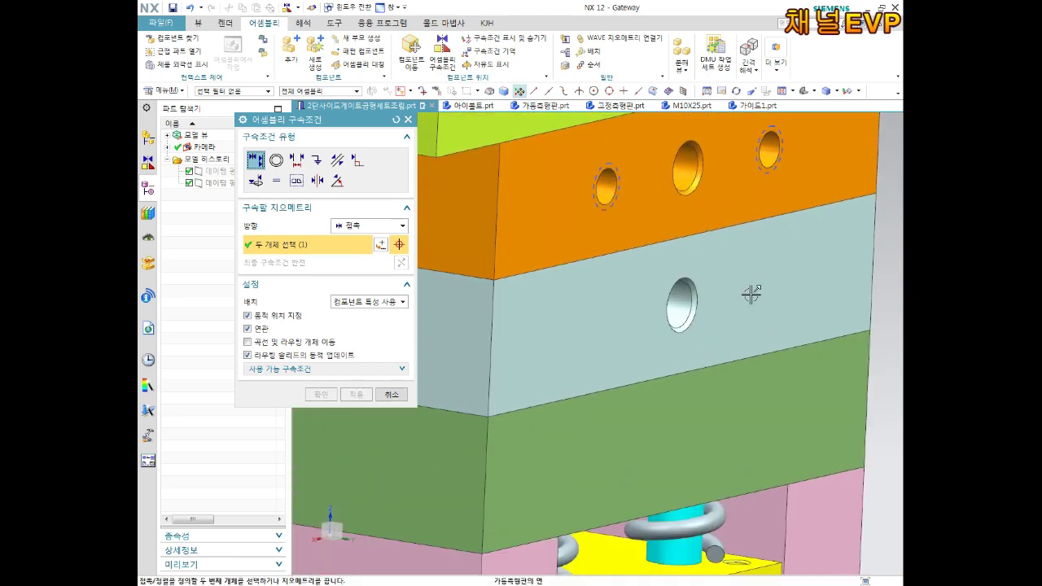
pyautogui.click(677, 303)
pyautogui.scroll(-5, 569, 318)
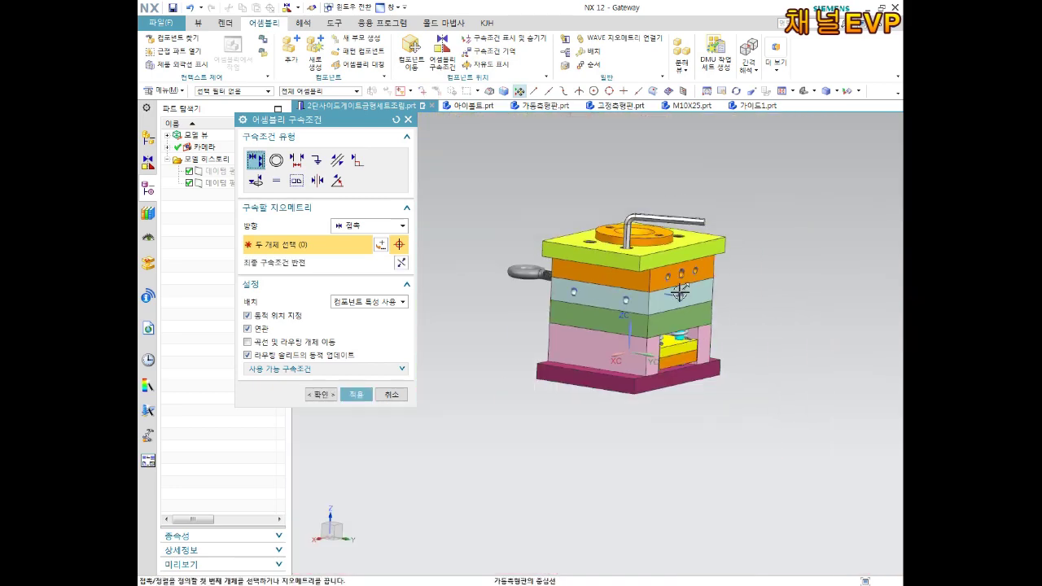
pyautogui.scroll(-2, 518, 331)
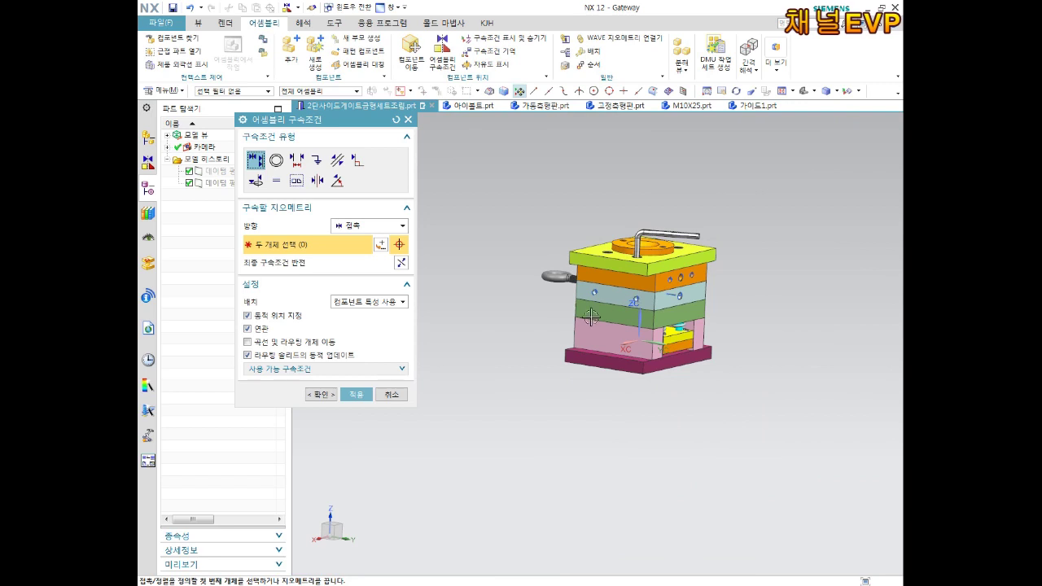
pyautogui.scroll(-3, 516, 293)
pyautogui.click(401, 263)
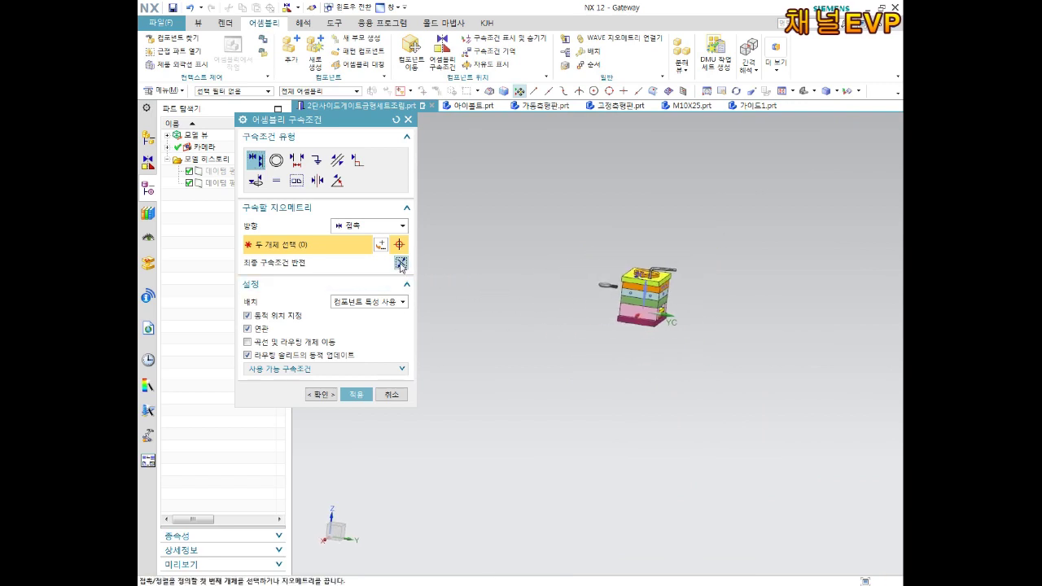
pyautogui.click(329, 396)
pyautogui.moveTo(514, 256); pyautogui.dragTo(515, 270, button='middle')
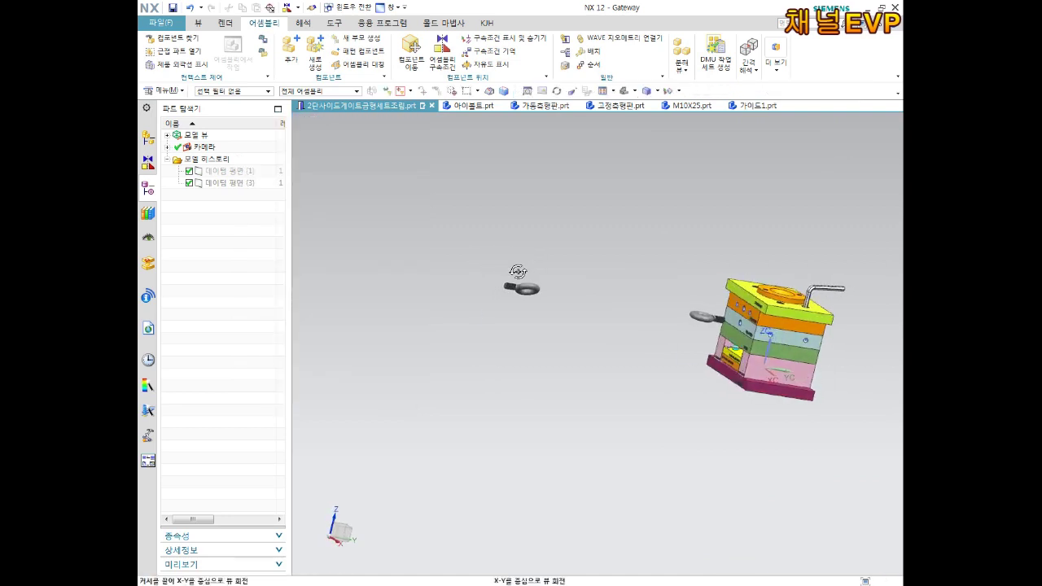
# - Start a Distance constraint between the 가동측형판 plate face and the eye bolt's end face
pyautogui.scroll(2, 520, 285)
pyautogui.scroll(-2, 516, 249)
pyautogui.moveTo(516, 249)
pyautogui.mouseDown(button='middle')
pyautogui.moveTo(640, 274)
pyautogui.moveTo(666, 304)
pyautogui.moveTo(723, 318)
pyautogui.mouseUp(button='middle')
pyautogui.scroll(3, 665, 305)
pyautogui.scroll(3, 684, 299)
pyautogui.scroll(2, 512, 238)
pyautogui.scroll(2, 512, 238)
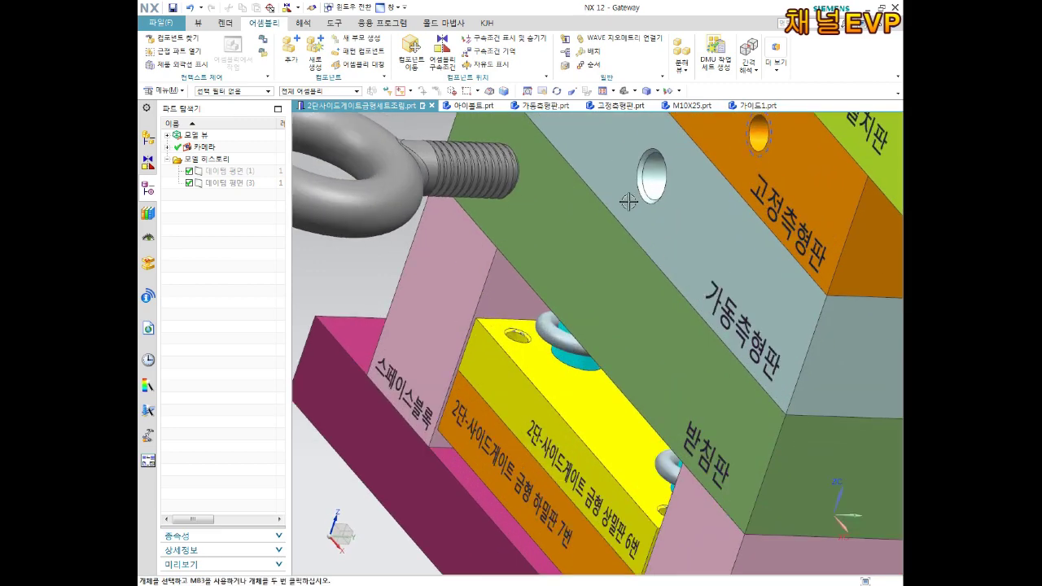
pyautogui.scroll(2, 512, 238)
pyautogui.scroll(1, 512, 238)
pyautogui.scroll(1, 512, 238)
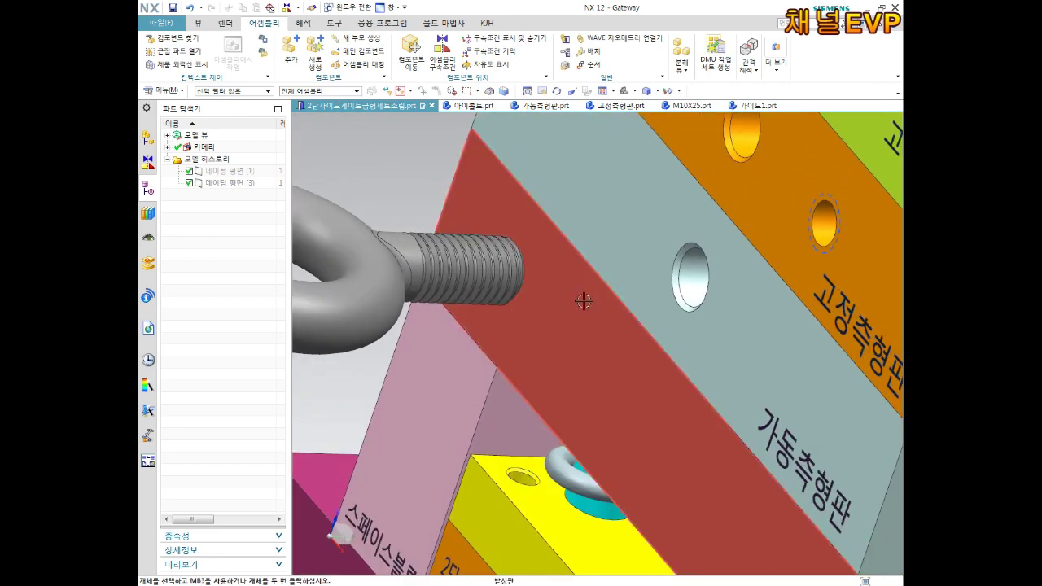
pyautogui.scroll(-1, 590, 296)
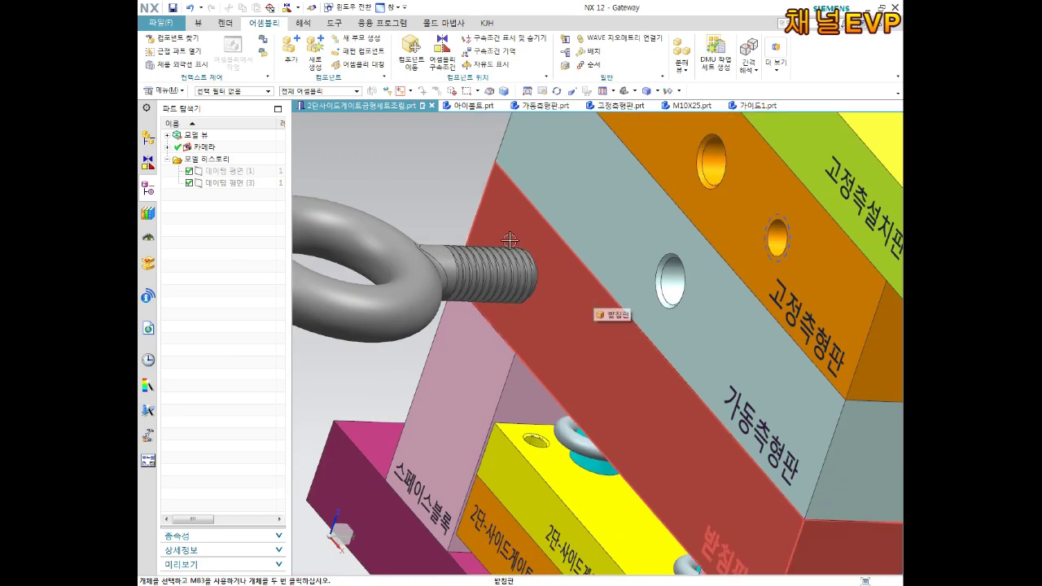
pyautogui.click(442, 50)
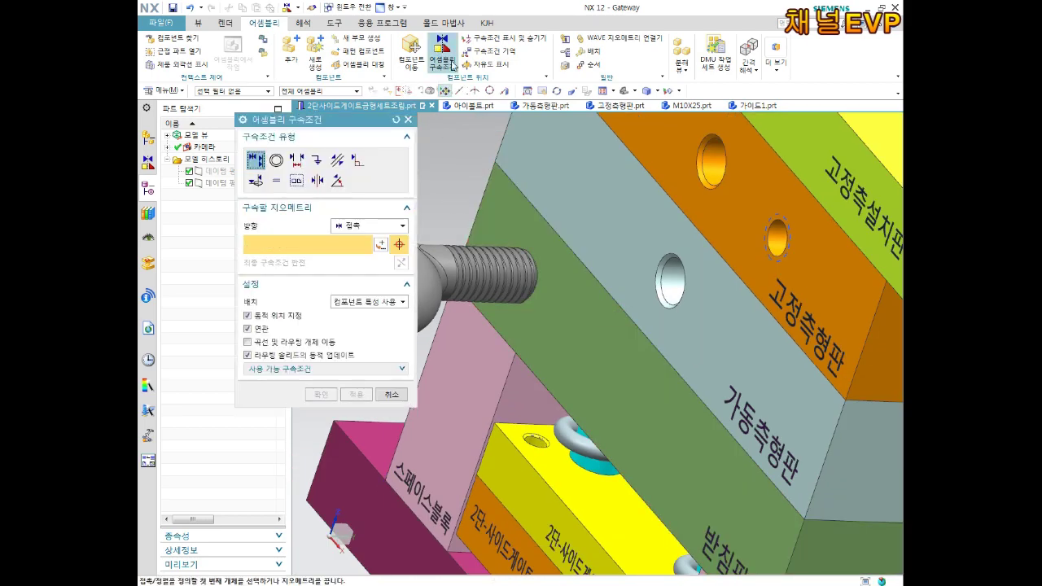
pyautogui.scroll(-2, 551, 298)
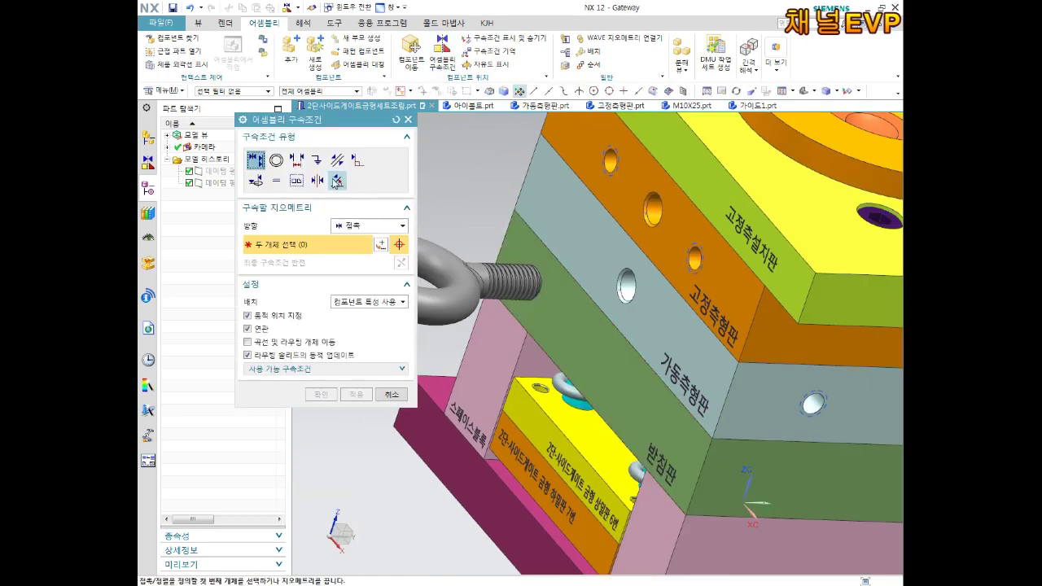
pyautogui.click(297, 161)
pyautogui.click(616, 314)
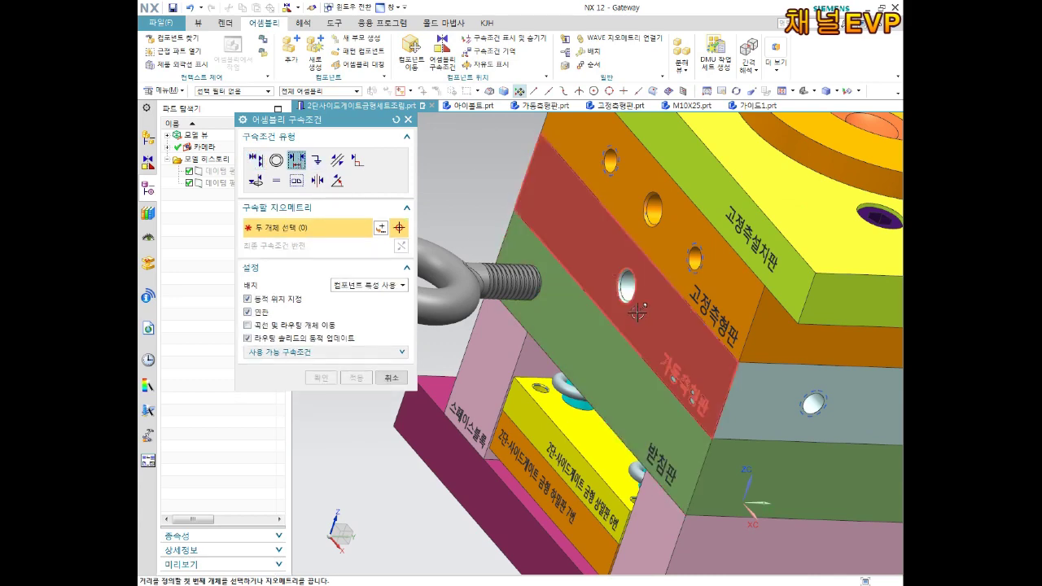
pyautogui.press('Home')
pyautogui.scroll(5, 608, 276)
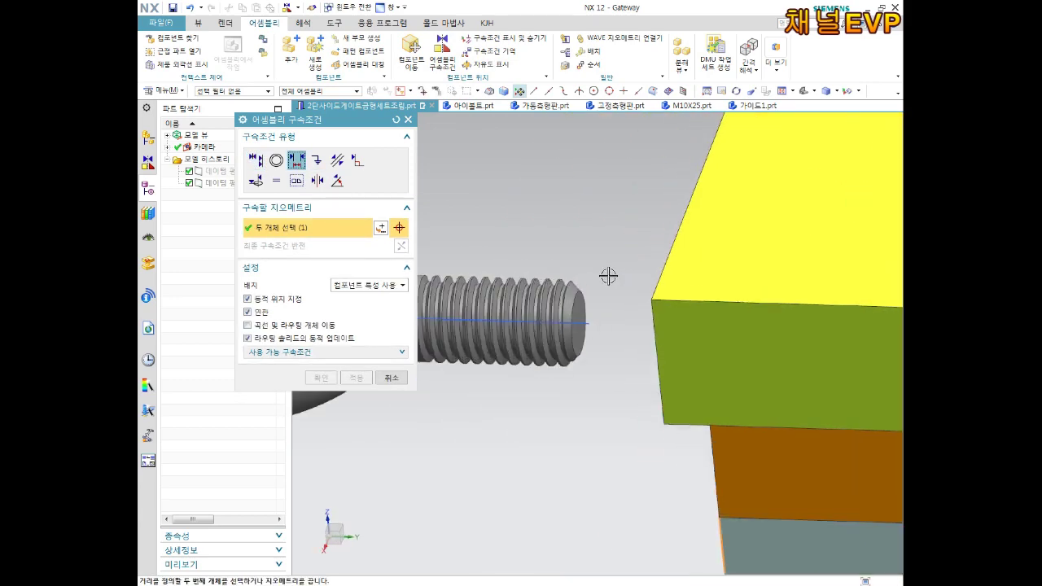
pyautogui.click(584, 307)
# - Set the constraint distance to -16 mm and apply it
pyautogui.scroll(-2, 605, 365)
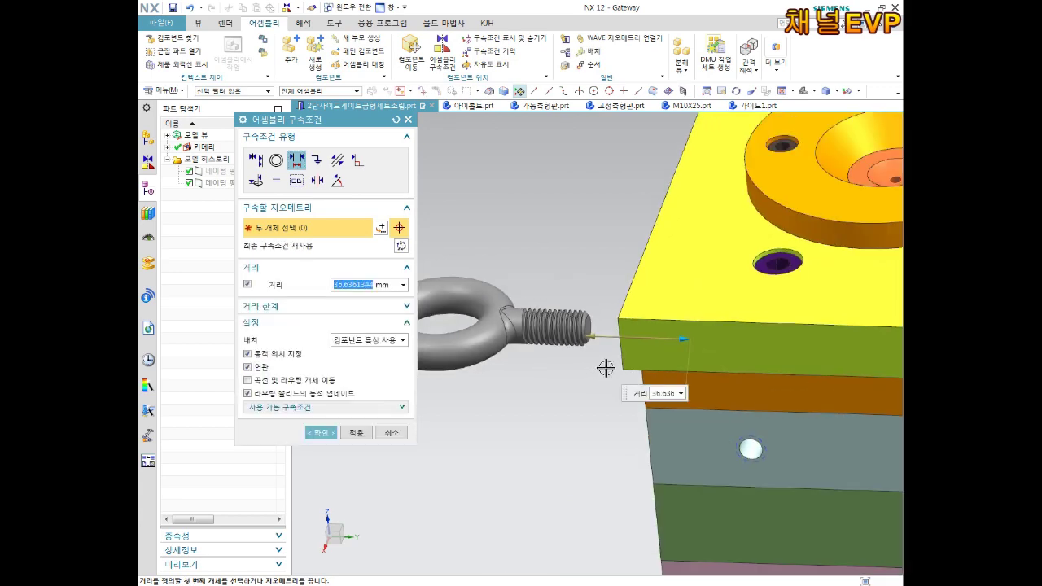
pyautogui.scroll(-2, 610, 365)
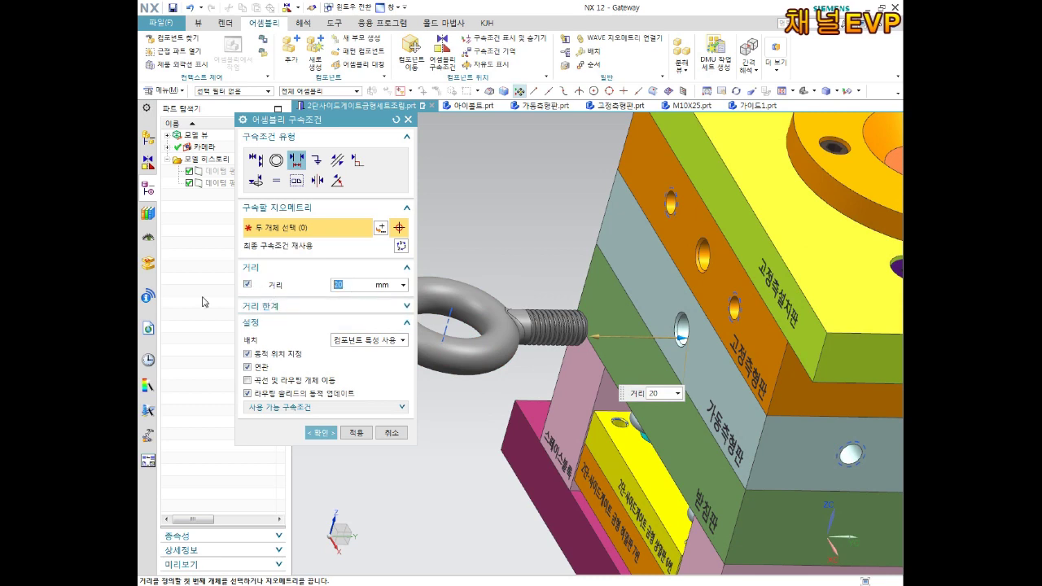
pyautogui.write('0')
pyautogui.press('Return')
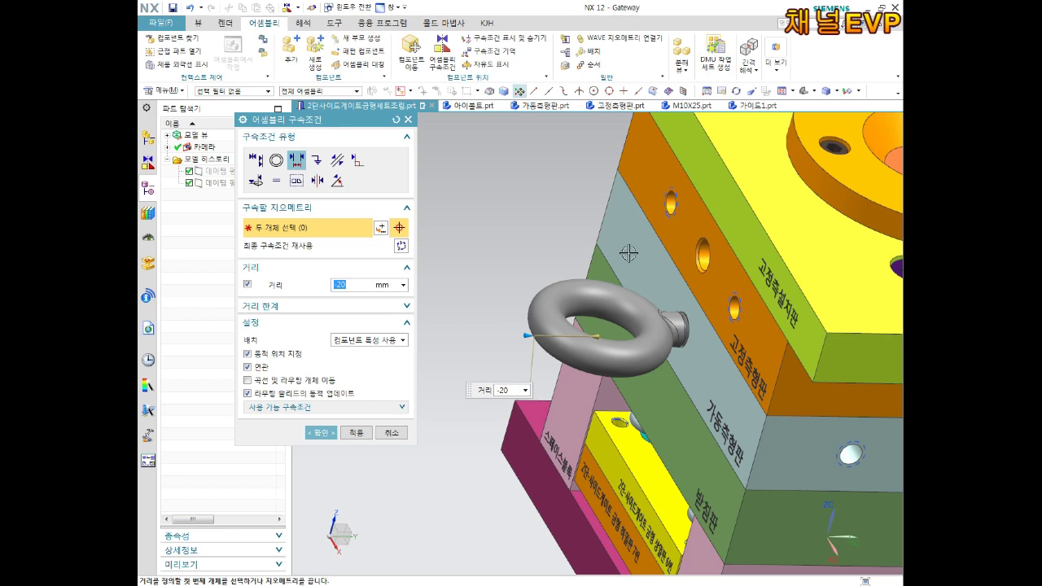
pyautogui.scroll(-3, 631, 280)
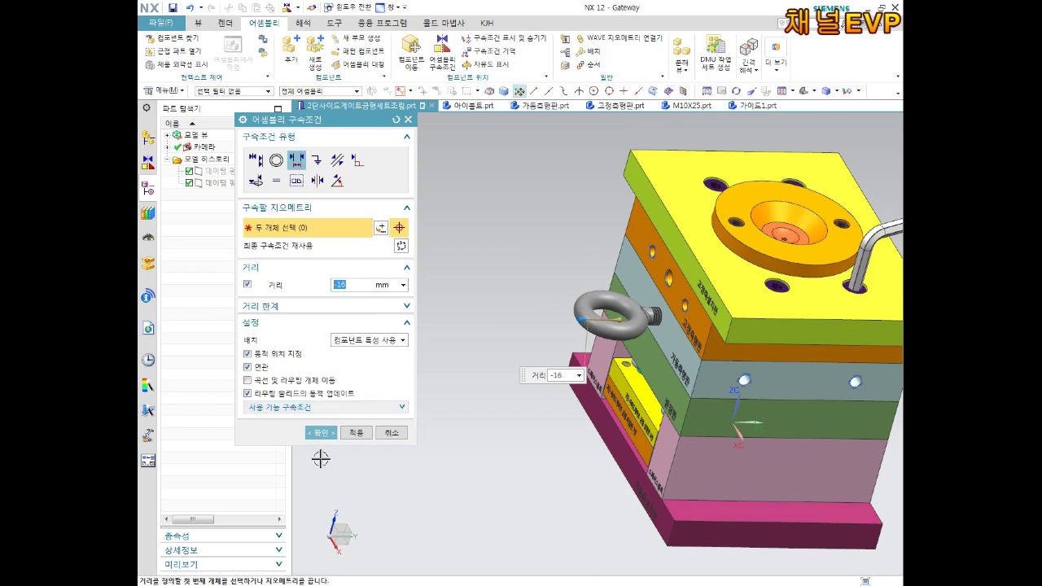
pyautogui.click(321, 432)
pyautogui.scroll(-3, 507, 418)
pyautogui.scroll(2, 346, 390)
pyautogui.keyDown('shift'); pyautogui.moveTo(346, 391); pyautogui.dragTo(543, 404, button='middle'); pyautogui.keyUp('shift')
pyautogui.scroll(2, 470, 377)
pyautogui.scroll(2, 458, 361)
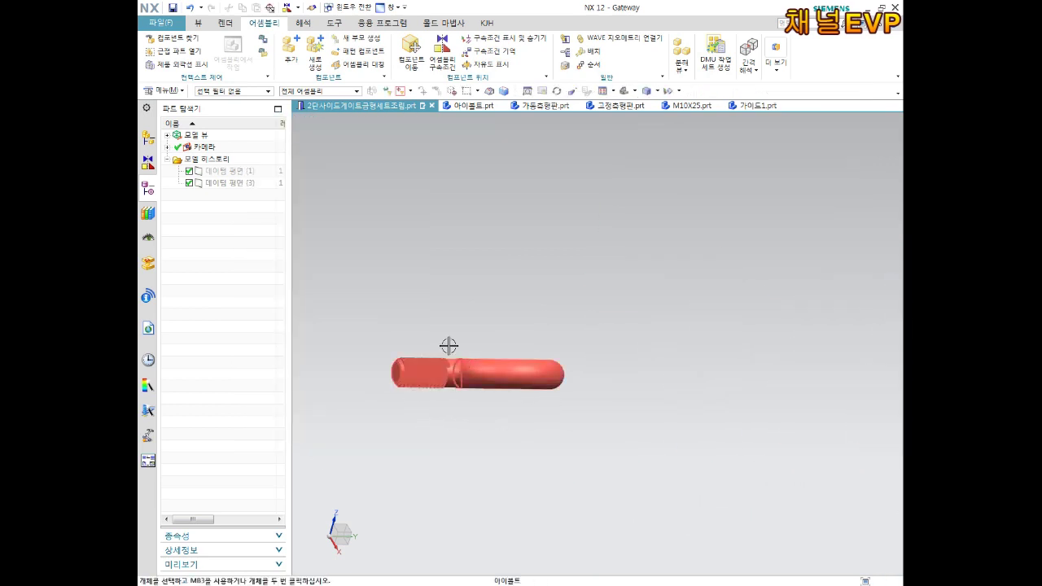
# - Start another Distance constraint from the loose eye bolt's end face to the 가동측형판 plate face
pyautogui.click(432, 65)
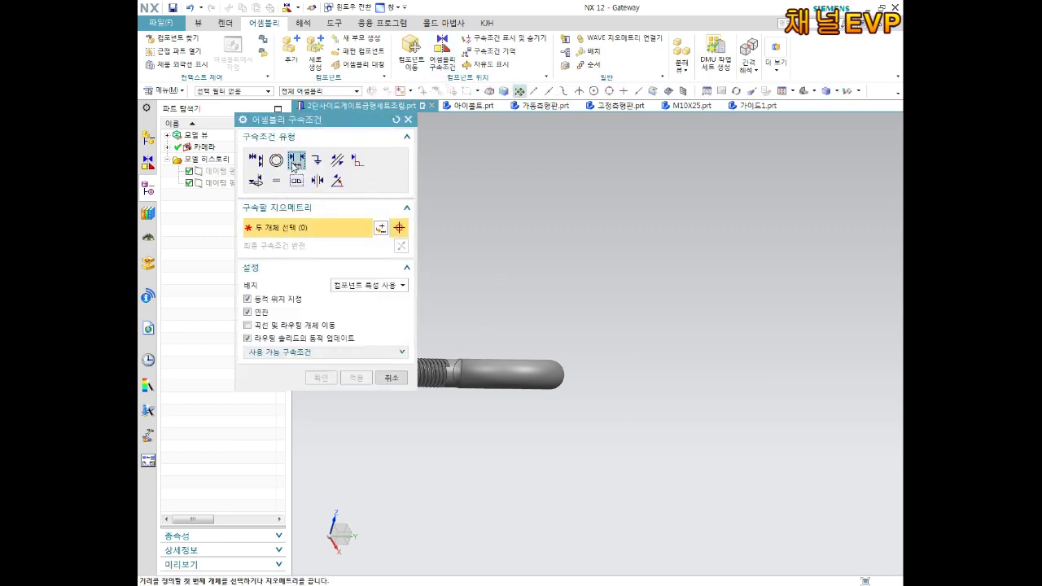
pyautogui.scroll(1, 503, 361)
pyautogui.scroll(3, 509, 405)
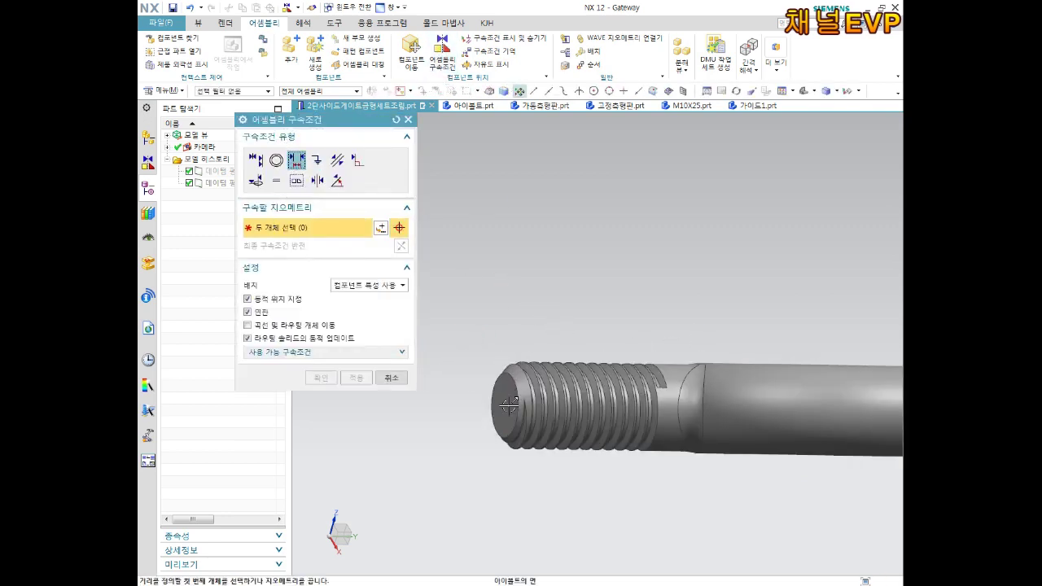
pyautogui.click(497, 395)
pyautogui.scroll(-3, 521, 407)
pyautogui.scroll(-2, 546, 444)
pyautogui.scroll(-1, 614, 463)
pyautogui.scroll(2, 724, 432)
pyautogui.scroll(5, 724, 432)
pyautogui.click(580, 434)
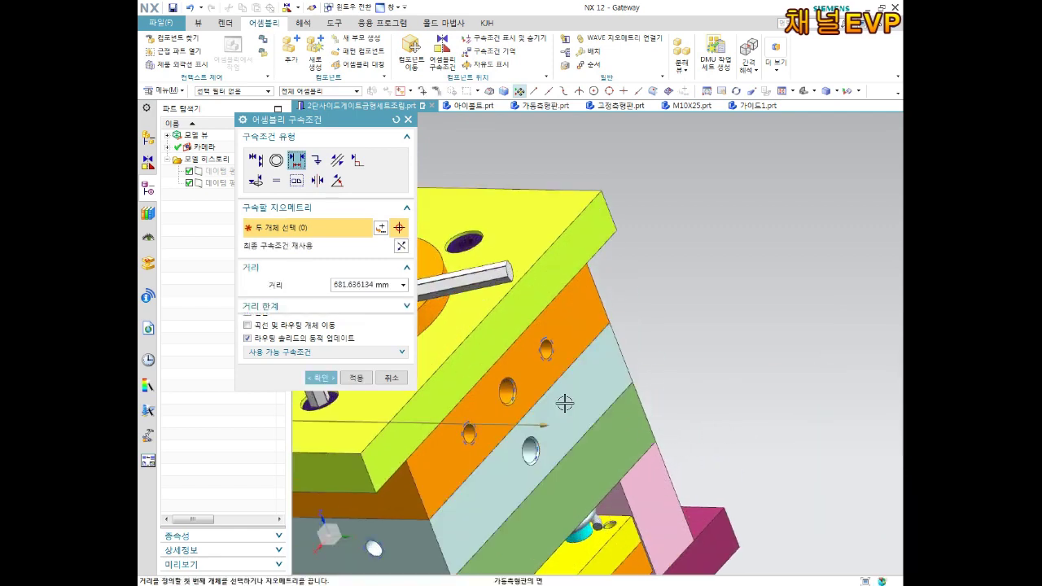
# - Set the second bolt's distance to 16 mm and apply the constraint
pyautogui.scroll(-1, 564, 433)
pyautogui.scroll(-3, 564, 433)
pyautogui.scroll(-1, 619, 431)
pyautogui.scroll(-1, 667, 424)
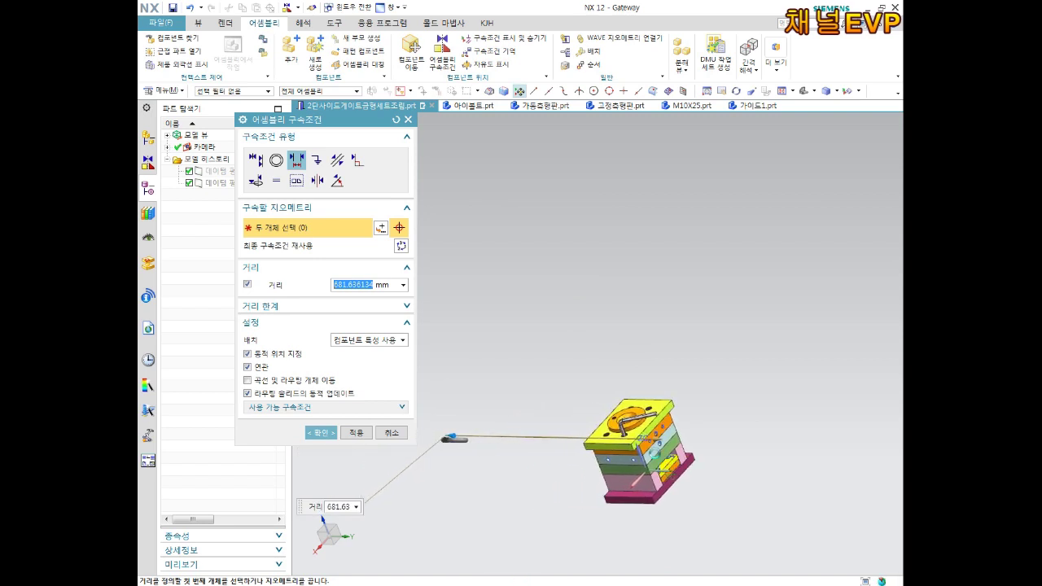
pyautogui.write('0')
pyautogui.press('Return')
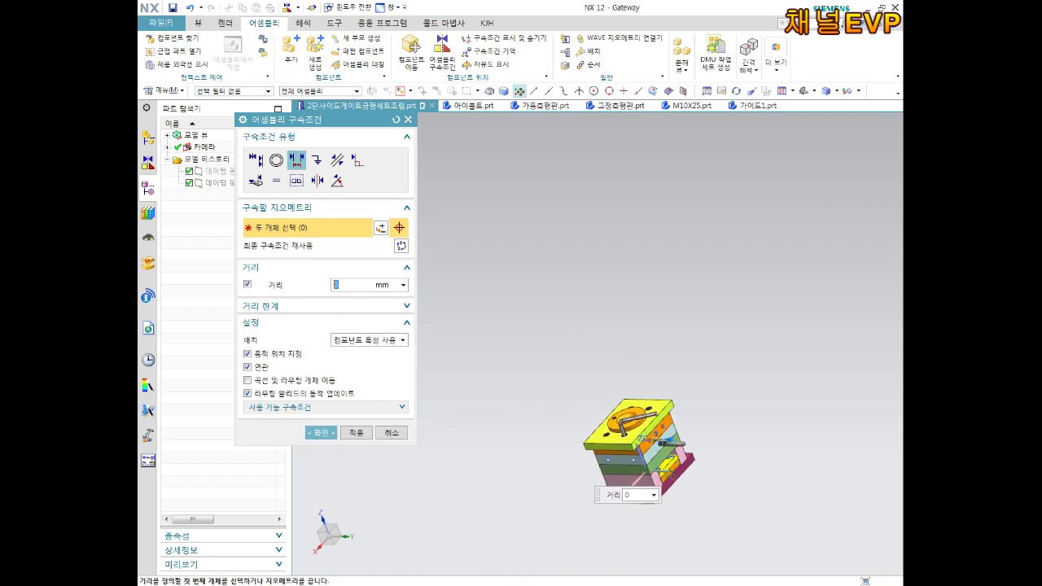
pyautogui.scroll(2, 669, 480)
pyautogui.scroll(2, 669, 473)
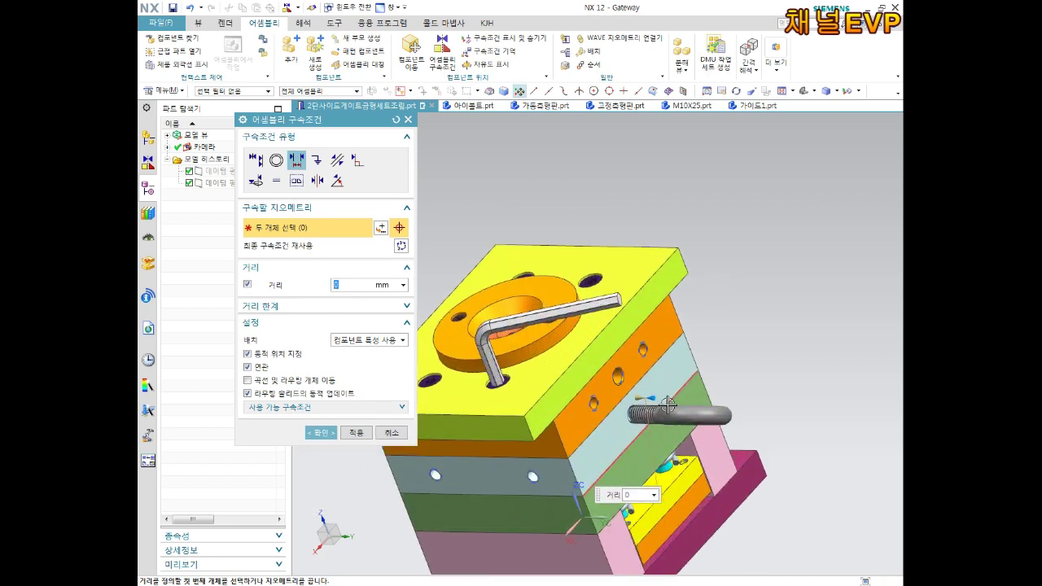
pyautogui.scroll(1, 701, 415)
pyautogui.scroll(2, 711, 408)
pyautogui.scroll(2, 712, 408)
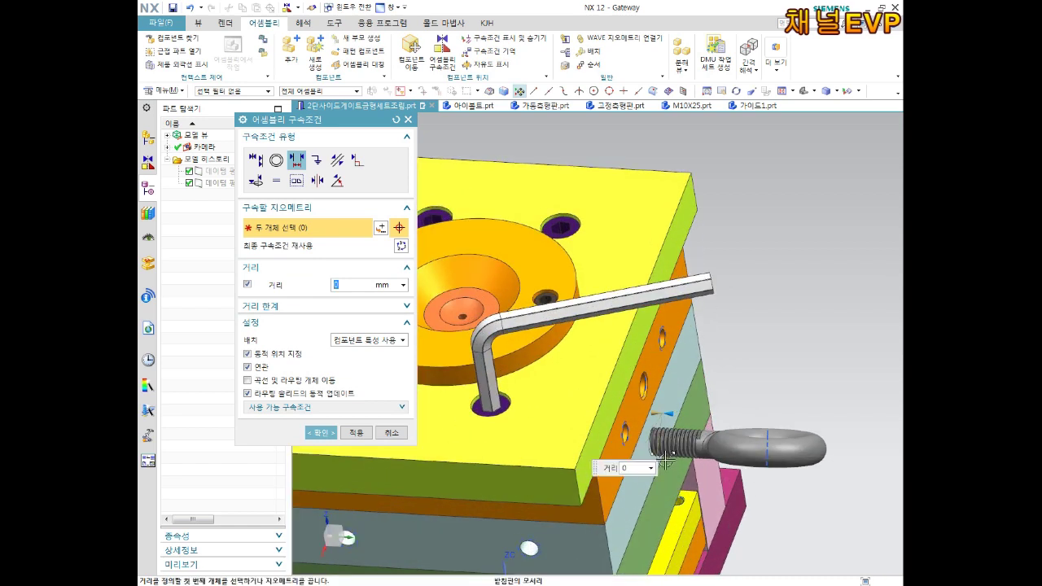
pyautogui.write('16')
pyautogui.press('Return')
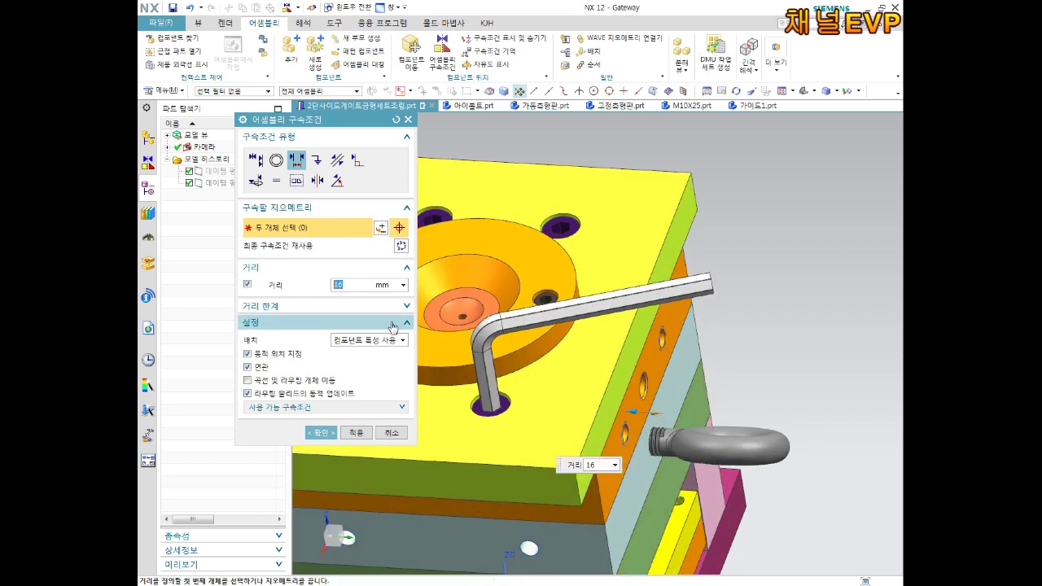
pyautogui.click(309, 439)
pyautogui.scroll(-5, 553, 422)
pyautogui.moveTo(557, 424); pyautogui.dragTo(608, 365, button='middle')
pyautogui.scroll(3, 640, 414)
pyautogui.moveTo(640, 414); pyautogui.dragTo(581, 410, button='middle')
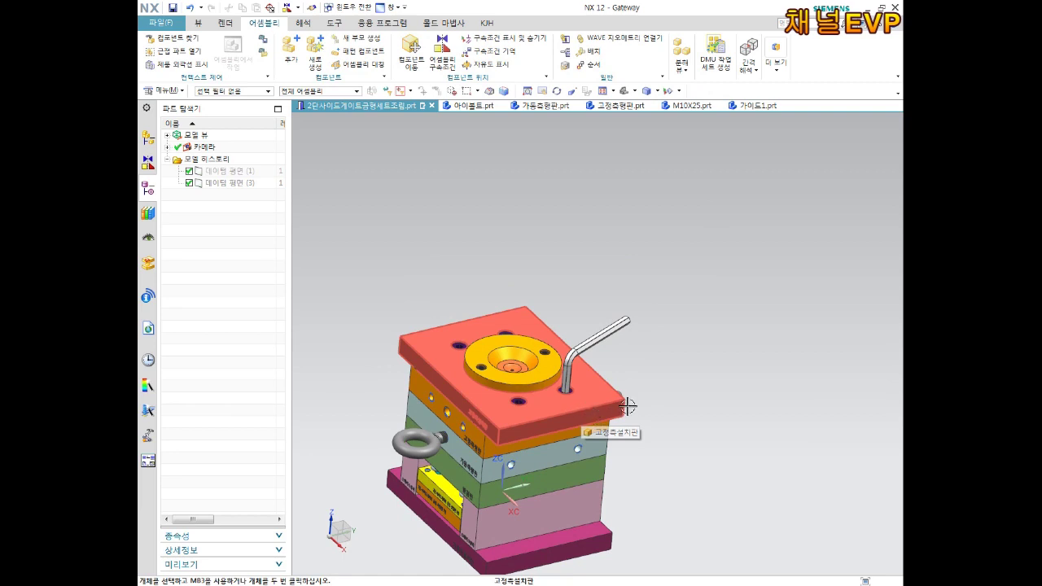
# - Switch from the mold assembly to the 아이볼트.prt eye bolt part
pyautogui.scroll(1, 628, 405)
pyautogui.keyDown('shift'); pyautogui.moveTo(677, 381); pyautogui.dragTo(715, 348, button='middle'); pyautogui.keyUp('shift')
pyautogui.scroll(3, 664, 355)
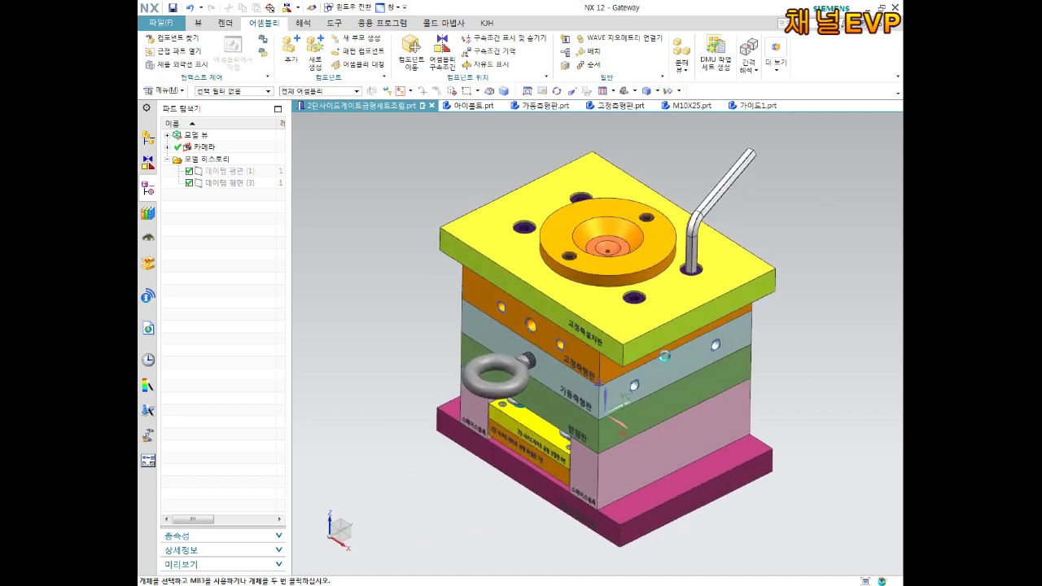
pyautogui.scroll(1, 664, 355)
pyautogui.scroll(-2, 664, 350)
pyautogui.scroll(1, 662, 347)
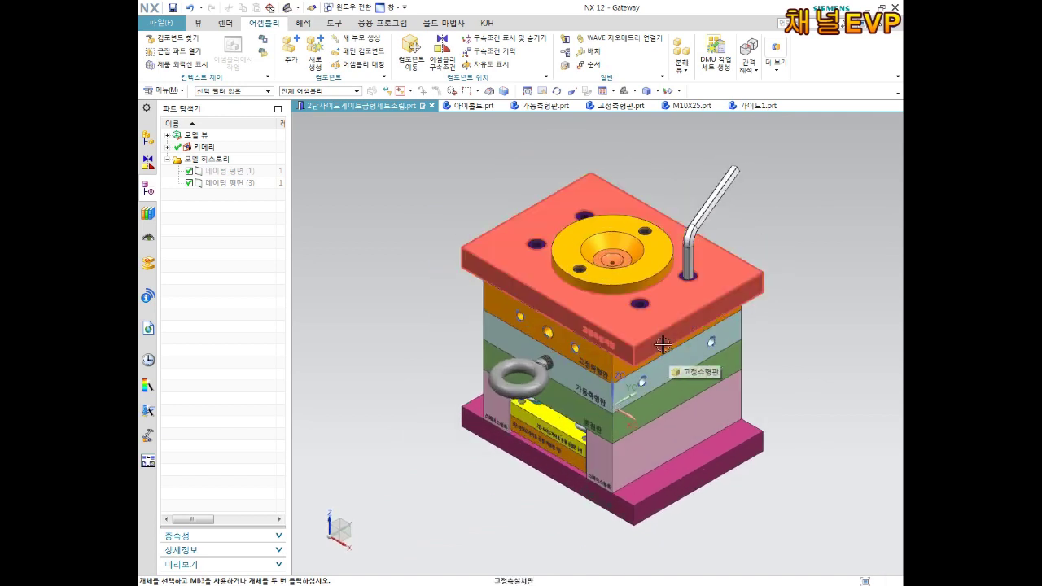
pyautogui.keyDown('shift'); pyautogui.moveTo(662, 347); pyautogui.dragTo(655, 370, button='middle'); pyautogui.keyUp('shift')
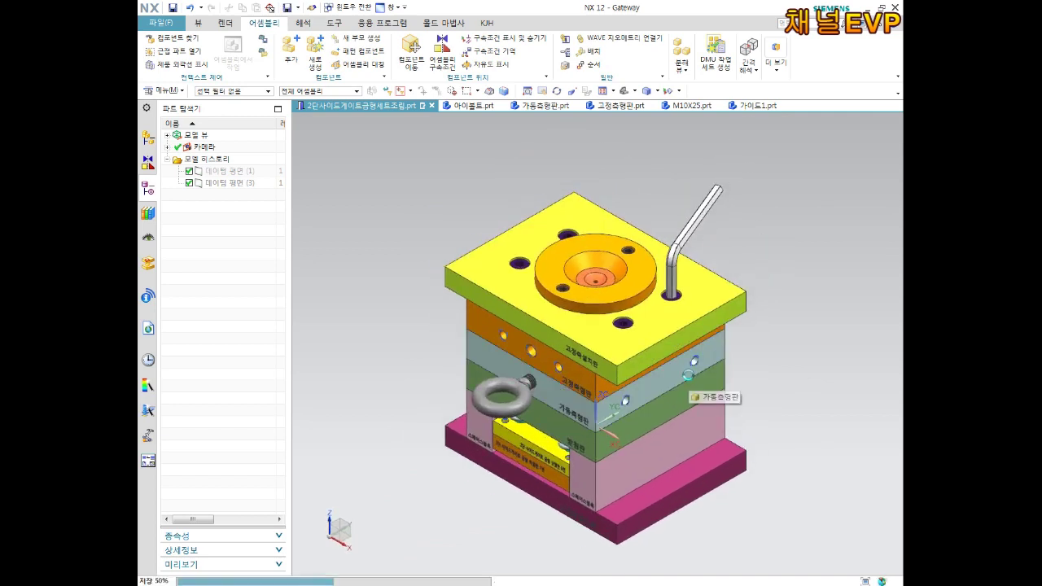
pyautogui.moveTo(646, 361)
pyautogui.mouseDown(button='middle')
pyautogui.moveTo(711, 355)
pyautogui.moveTo(671, 328)
pyautogui.mouseUp(button='middle')
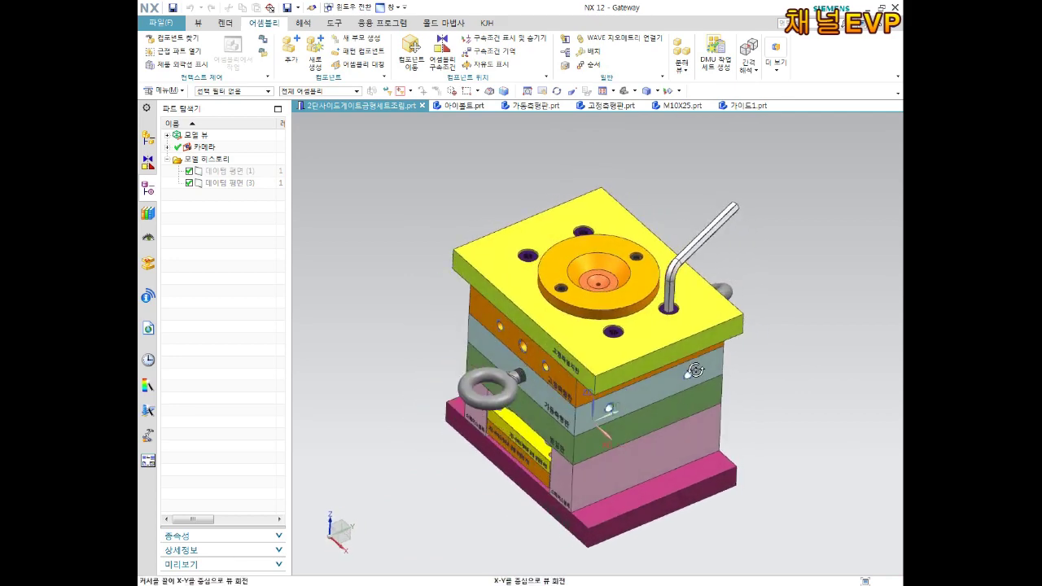
pyautogui.click(463, 106)
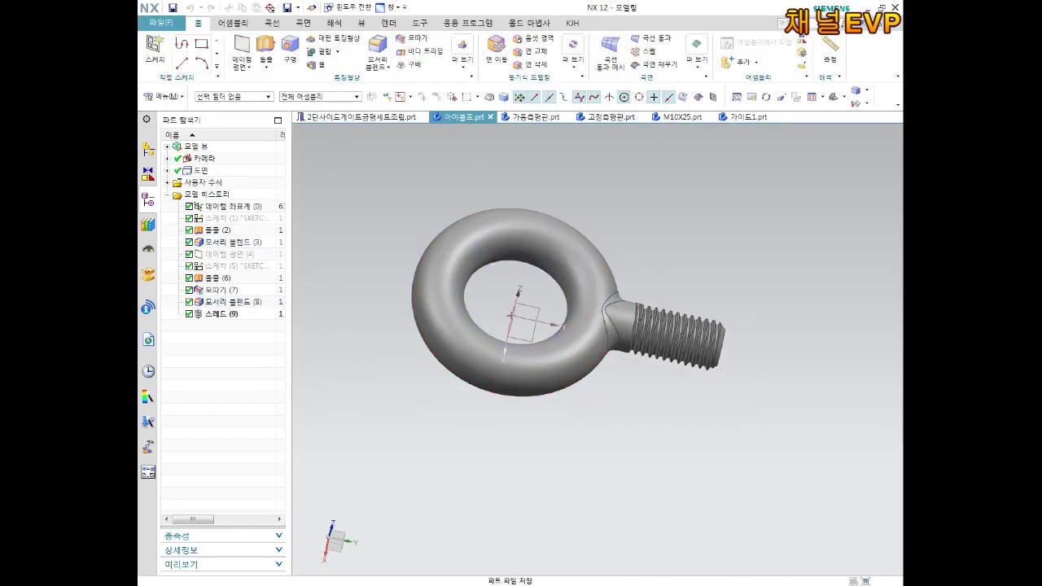
# - Show the 금형세트1 part-file folder in File Explorer, browsing files such as 하코어.prt
pyautogui.hotkey('alt', 'Tab')
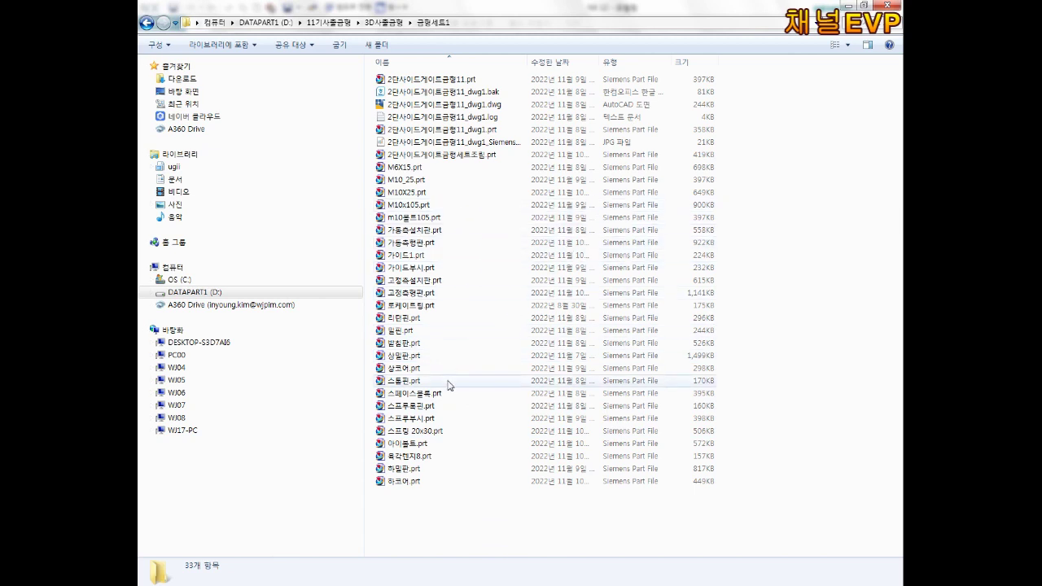
pyautogui.click(407, 444)
pyautogui.click(411, 481)
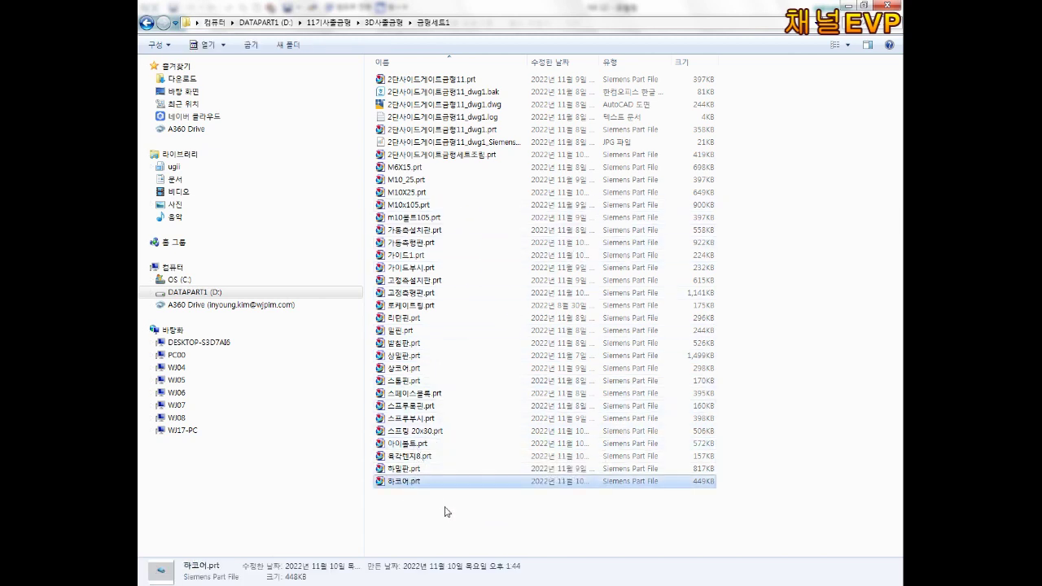
pyautogui.click(426, 493)
# - Return to NX and switch to the 2단사이드게이트금형세트조립.prt mold assembly
pyautogui.hotkey('alt', 'Tab')
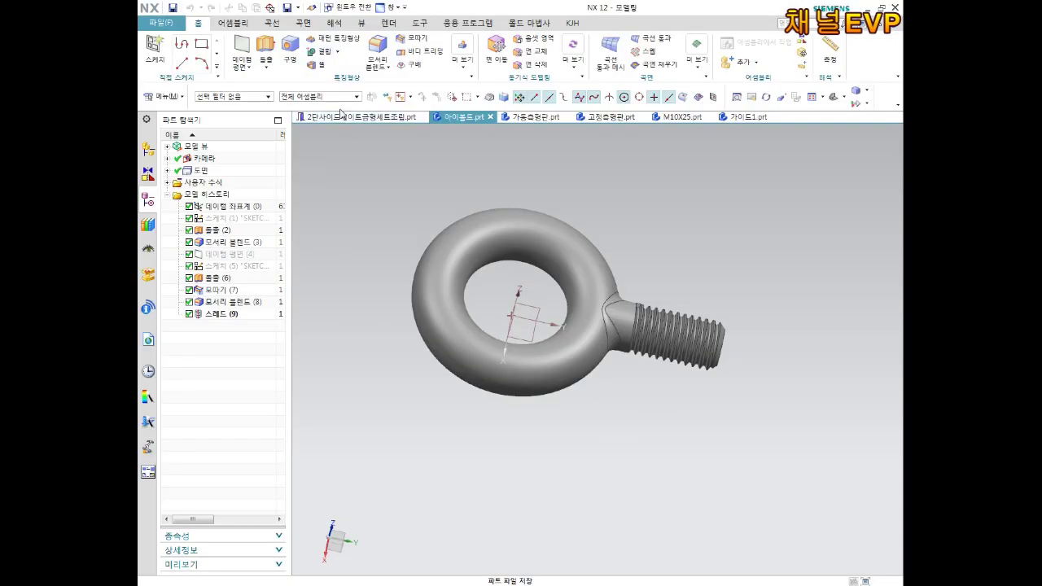
pyautogui.click(341, 116)
pyautogui.moveTo(603, 367)
pyautogui.mouseDown(button='middle')
pyautogui.moveTo(636, 388)
pyautogui.moveTo(701, 383)
pyautogui.mouseUp(button='middle')
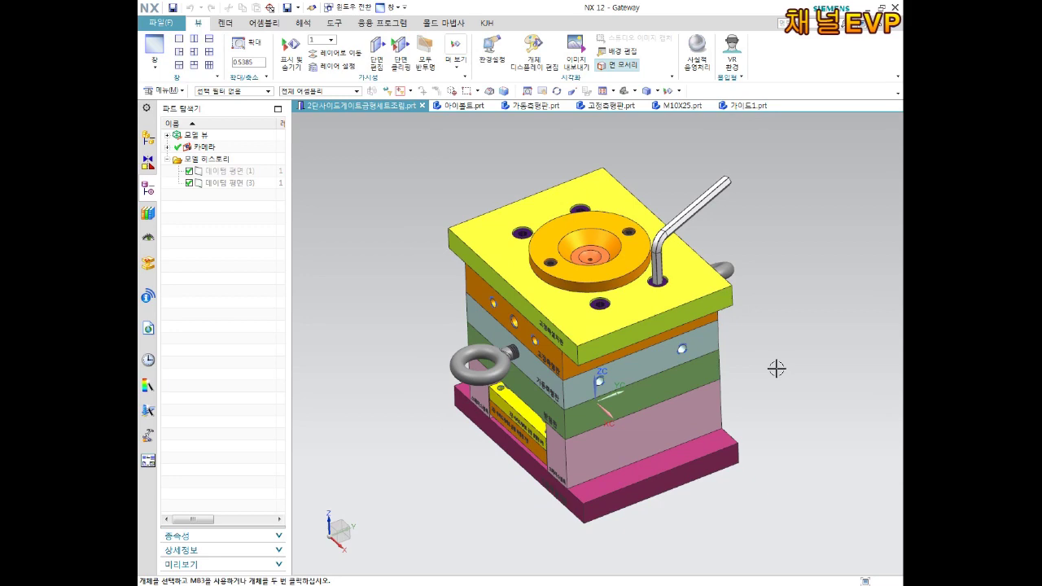
pyautogui.scroll(1, 776, 368)
pyautogui.moveTo(768, 334); pyautogui.dragTo(796, 284, button='middle')
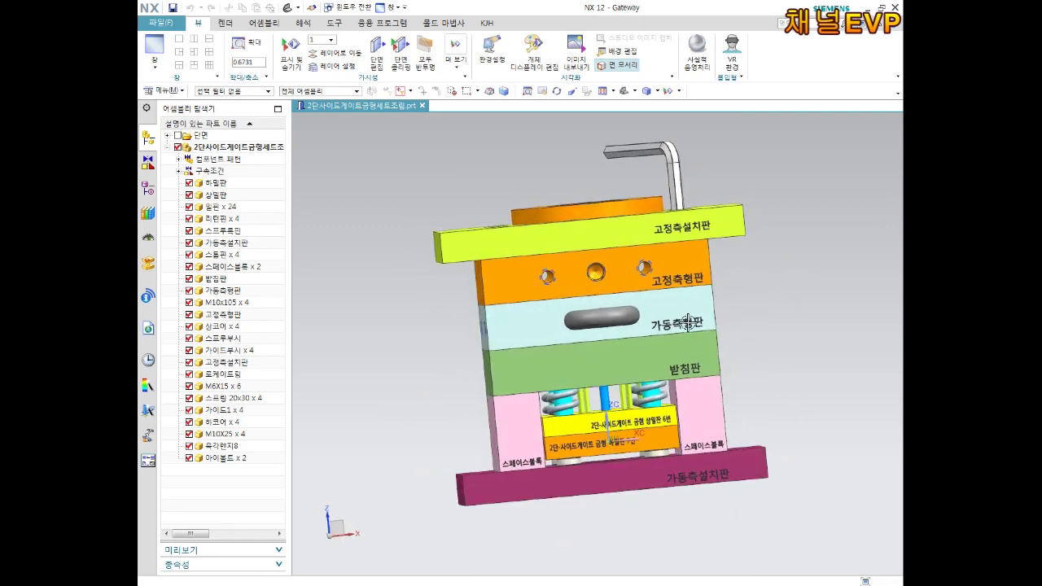
pyautogui.scroll(2, 610, 318)
pyautogui.scroll(-4, 608, 312)
pyautogui.moveTo(609, 312); pyautogui.dragTo(691, 335, button='middle')
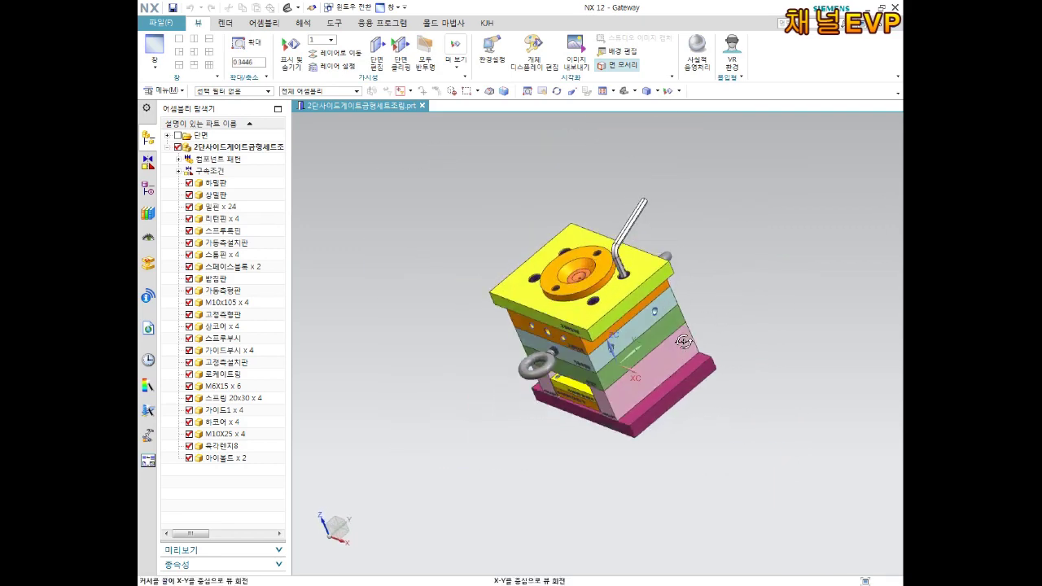
# - Orbit and zoom around the mold to inspect the side-mounted eyebolt from several angles
pyautogui.scroll(3, 612, 247)
pyautogui.moveTo(644, 216)
pyautogui.mouseDown(button='middle')
pyautogui.moveTo(739, 347)
pyautogui.moveTo(705, 419)
pyautogui.mouseUp(button='middle')
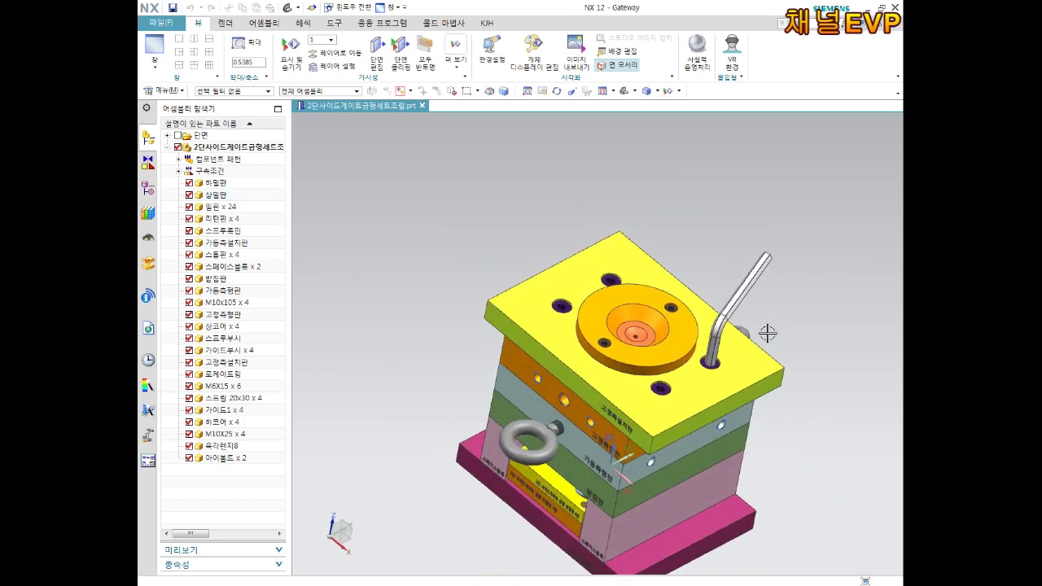
pyautogui.moveTo(688, 470)
pyautogui.mouseDown(button='middle')
pyautogui.moveTo(738, 303)
pyautogui.moveTo(847, 264)
pyautogui.moveTo(664, 381)
pyautogui.moveTo(701, 245)
pyautogui.mouseUp(button='middle')
pyautogui.scroll(3, 684, 492)
pyautogui.scroll(-4, 739, 302)
pyautogui.scroll(2, 664, 381)
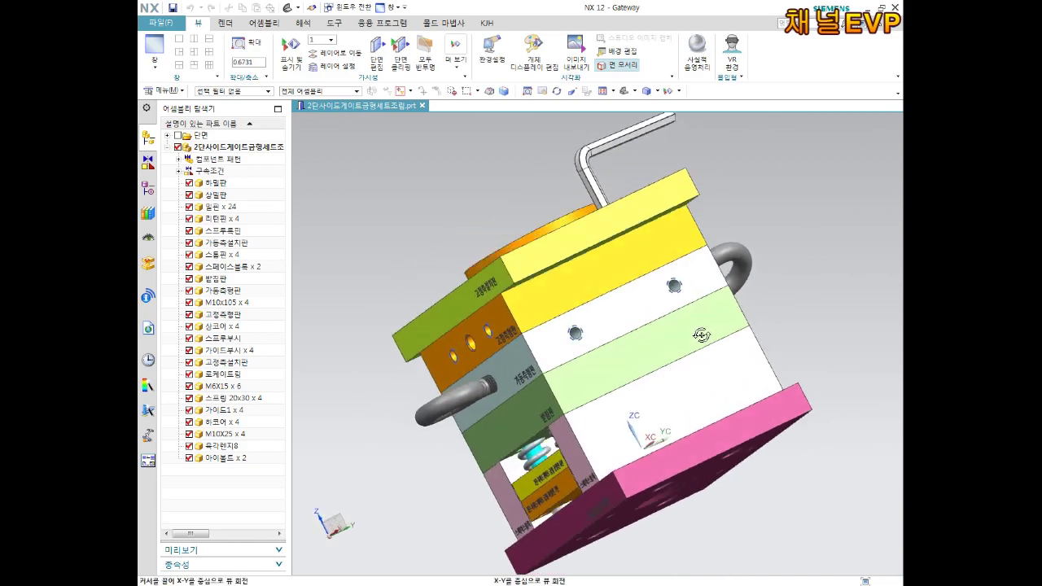
pyautogui.scroll(2, 701, 244)
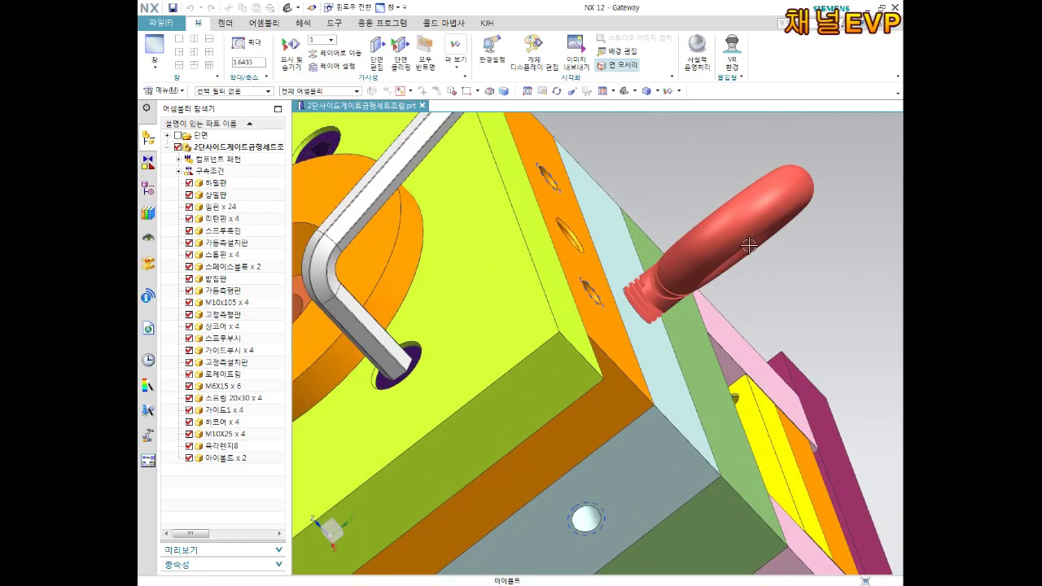
pyautogui.scroll(-1, 749, 245)
pyautogui.moveTo(749, 245)
pyautogui.mouseDown(button='middle')
pyautogui.moveTo(768, 243)
pyautogui.moveTo(790, 321)
pyautogui.mouseUp(button='middle')
pyautogui.scroll(3, 798, 326)
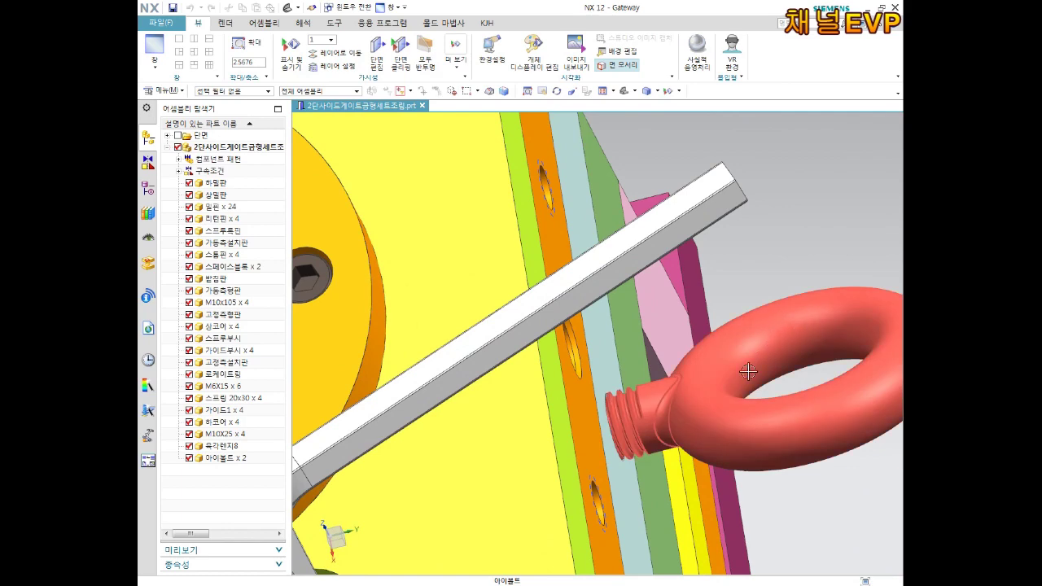
pyautogui.scroll(-3, 716, 398)
pyautogui.moveTo(716, 398); pyautogui.dragTo(735, 394, button='middle')
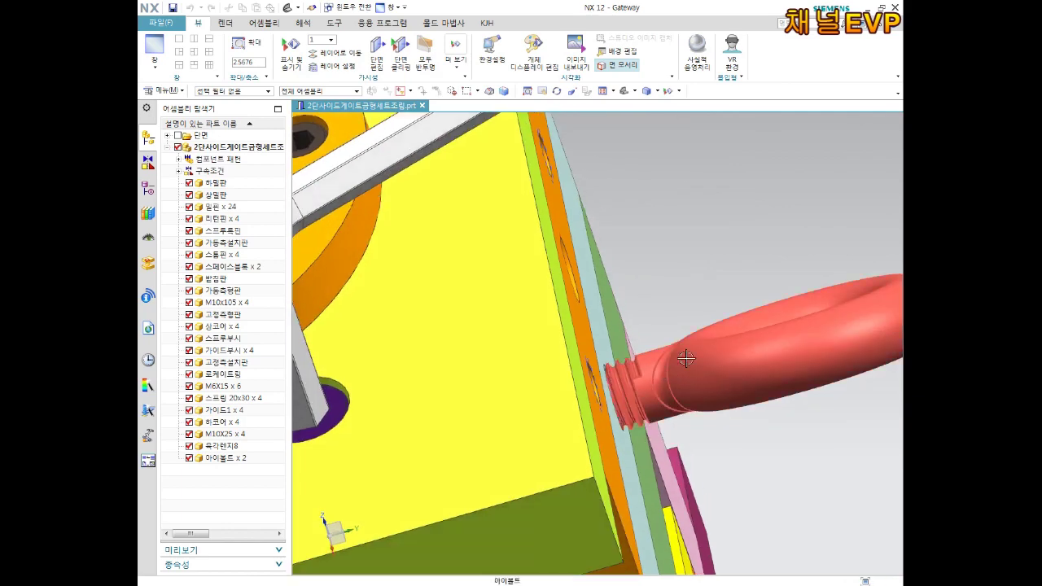
pyautogui.moveTo(675, 360); pyautogui.dragTo(802, 378, button='middle')
pyautogui.rightClick(801, 375)
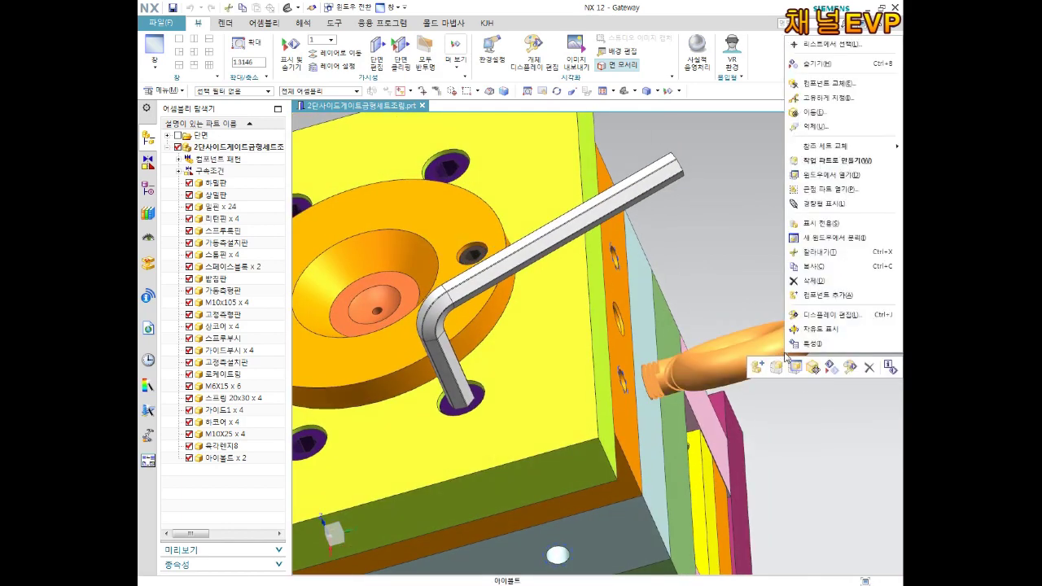
pyautogui.moveTo(838, 146)
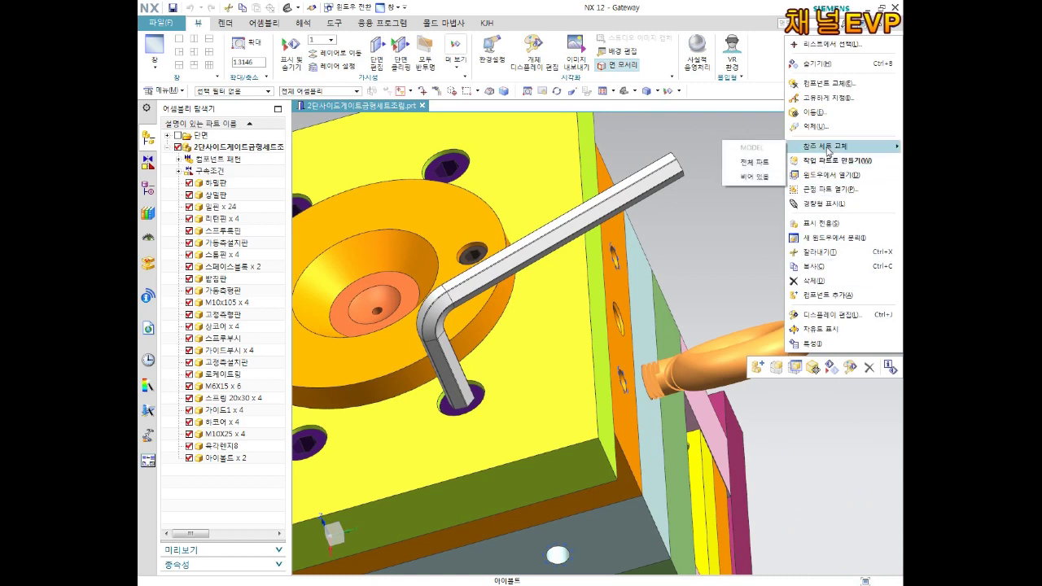
# - Replace the eyebolt's reference set with 전체 파트 so its reference circle and axes show
pyautogui.click(772, 169)
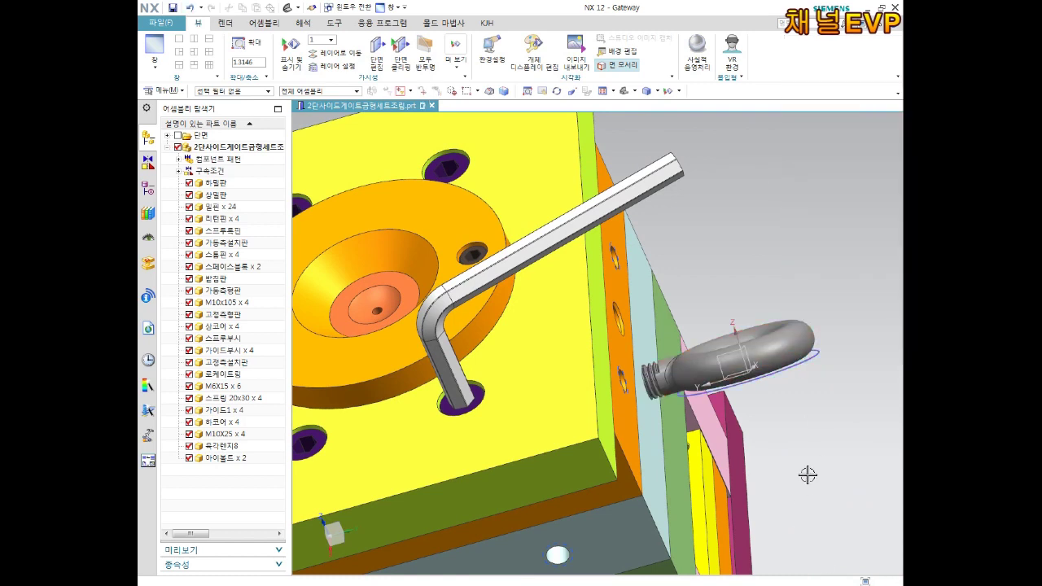
pyautogui.scroll(2, 808, 475)
pyautogui.press('F8')
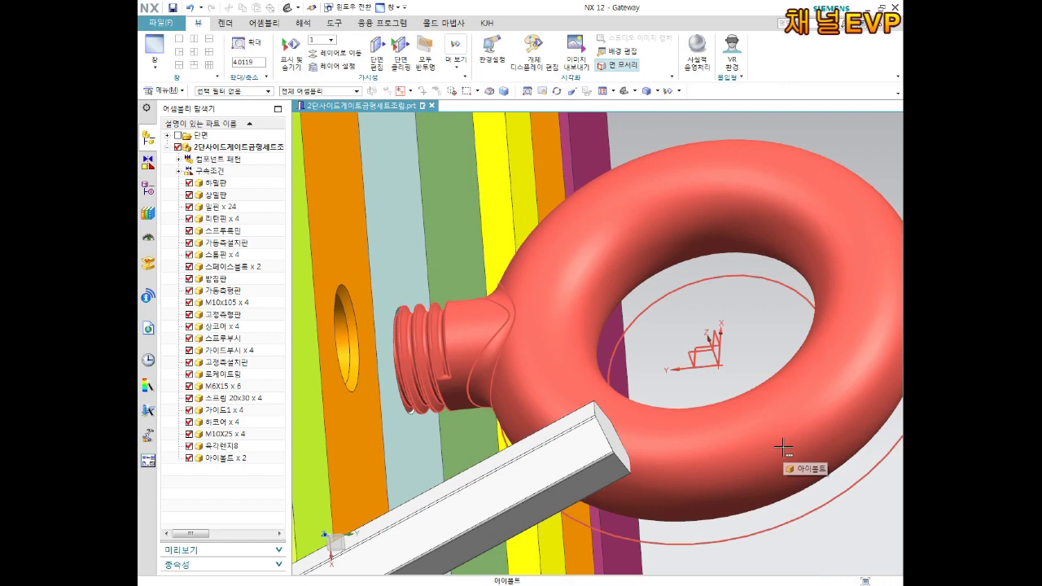
pyautogui.scroll(-2, 781, 447)
pyautogui.moveTo(775, 301)
pyautogui.mouseDown(button='middle')
pyautogui.moveTo(782, 264)
pyautogui.moveTo(745, 444)
pyautogui.mouseUp(button='middle')
pyautogui.scroll(4, 745, 444)
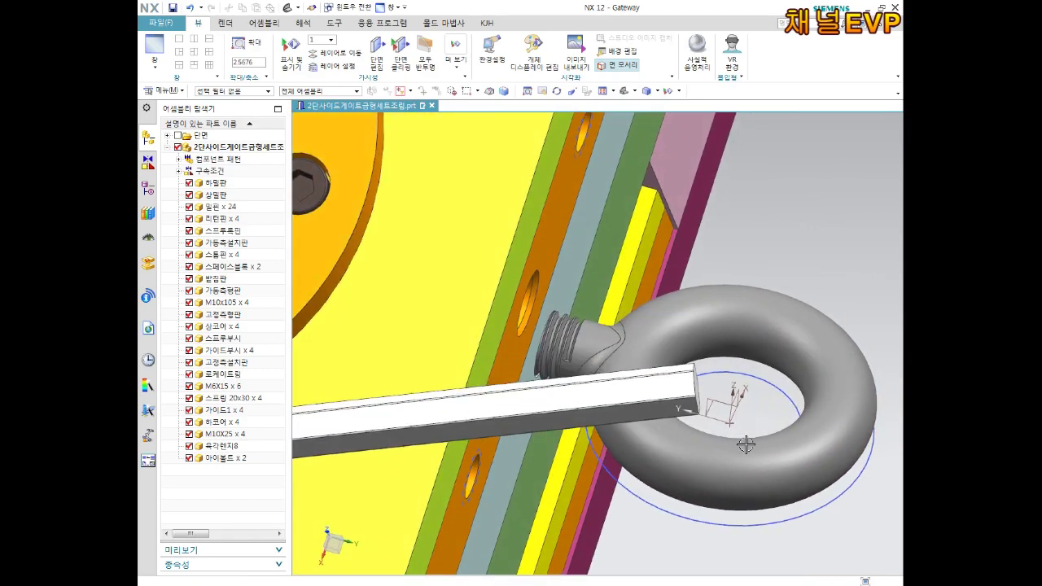
pyautogui.click(276, 22)
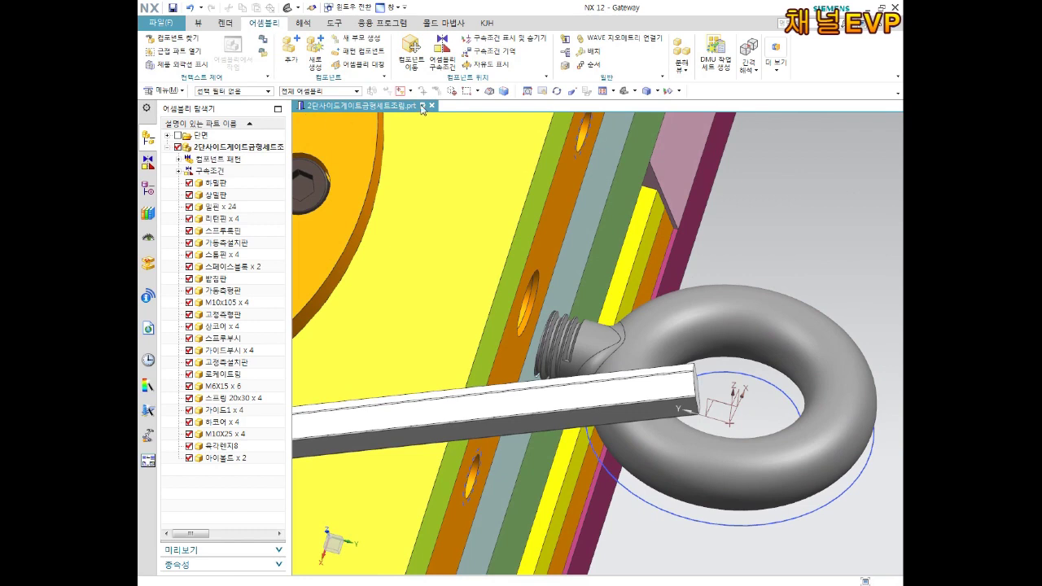
# - Begin an assembly constraint of type Parallel, viewing the eyebolt from above
pyautogui.click(446, 57)
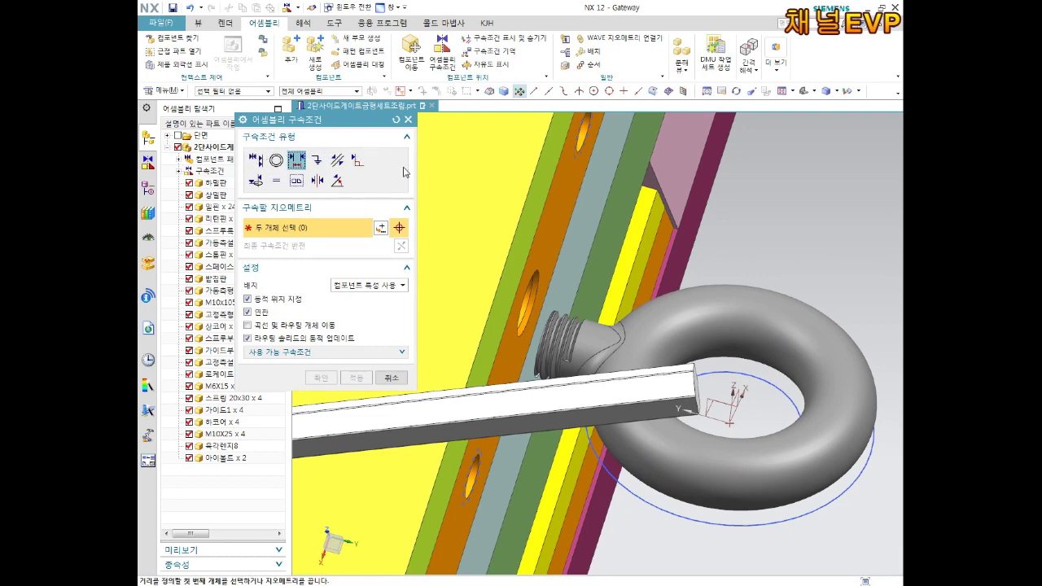
pyautogui.scroll(-1, 671, 324)
pyautogui.scroll(-2, 671, 324)
pyautogui.scroll(-1, 670, 324)
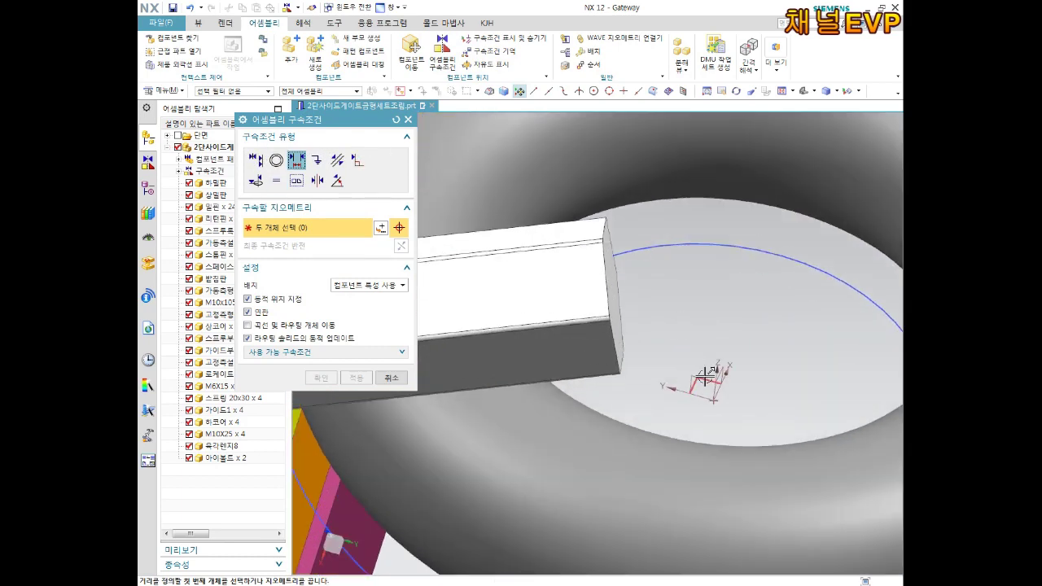
pyautogui.scroll(2, 691, 371)
pyautogui.scroll(2, 692, 302)
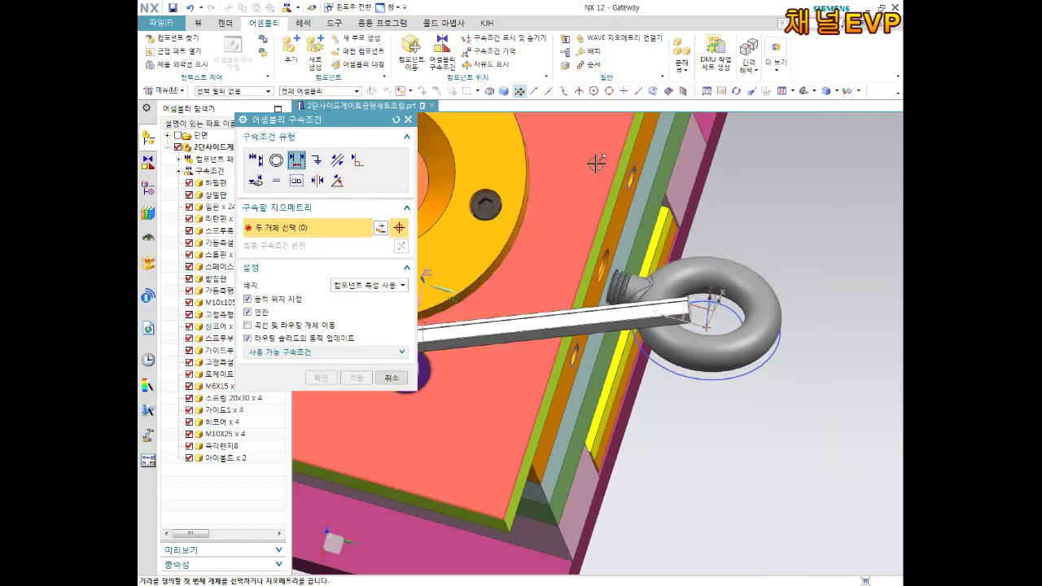
pyautogui.moveTo(452, 167)
pyautogui.mouseDown(button='middle')
pyautogui.moveTo(706, 250)
pyautogui.moveTo(722, 326)
pyautogui.mouseUp(button='middle')
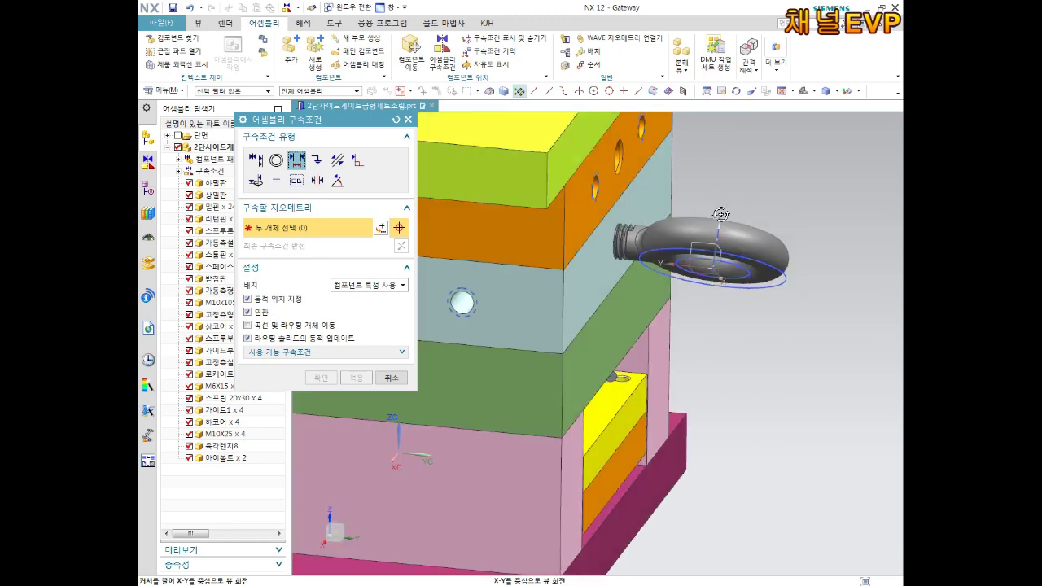
pyautogui.scroll(3, 722, 326)
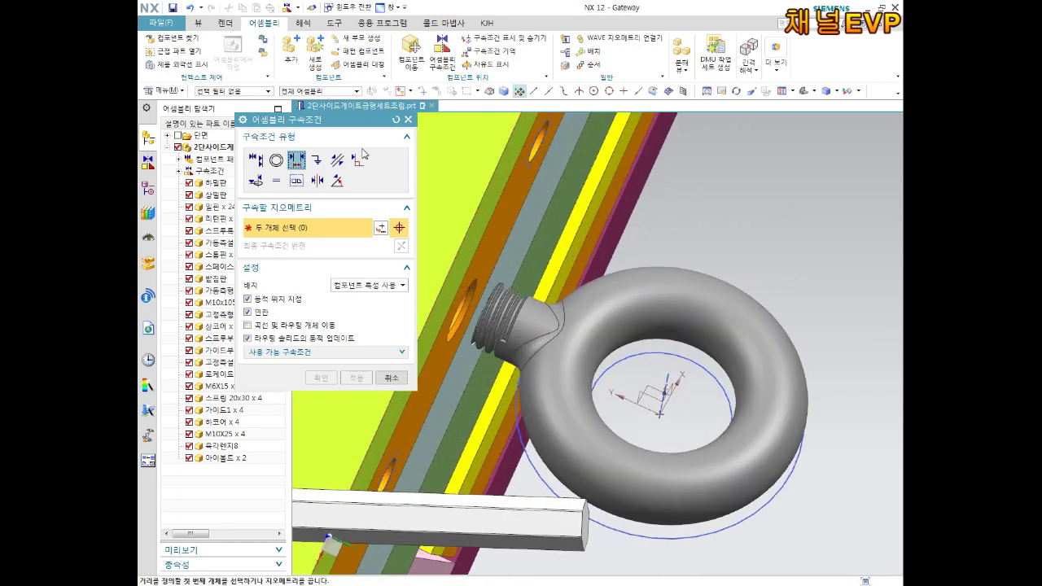
pyautogui.click(332, 162)
# - Make the eyebolt parallel to the mold's top plate face and confirm
pyautogui.scroll(3, 680, 348)
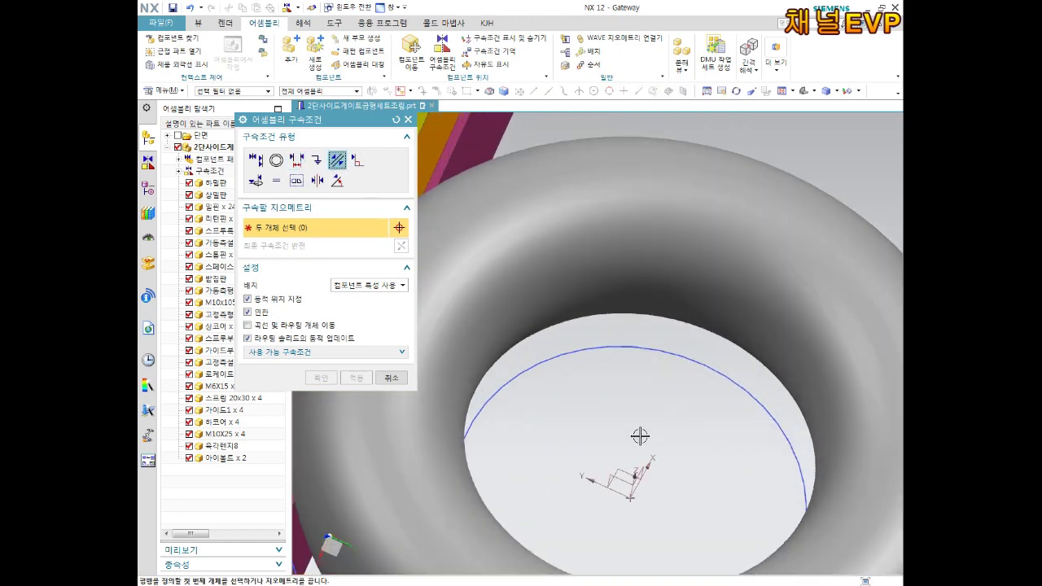
pyautogui.click(630, 467)
pyautogui.scroll(-5, 659, 404)
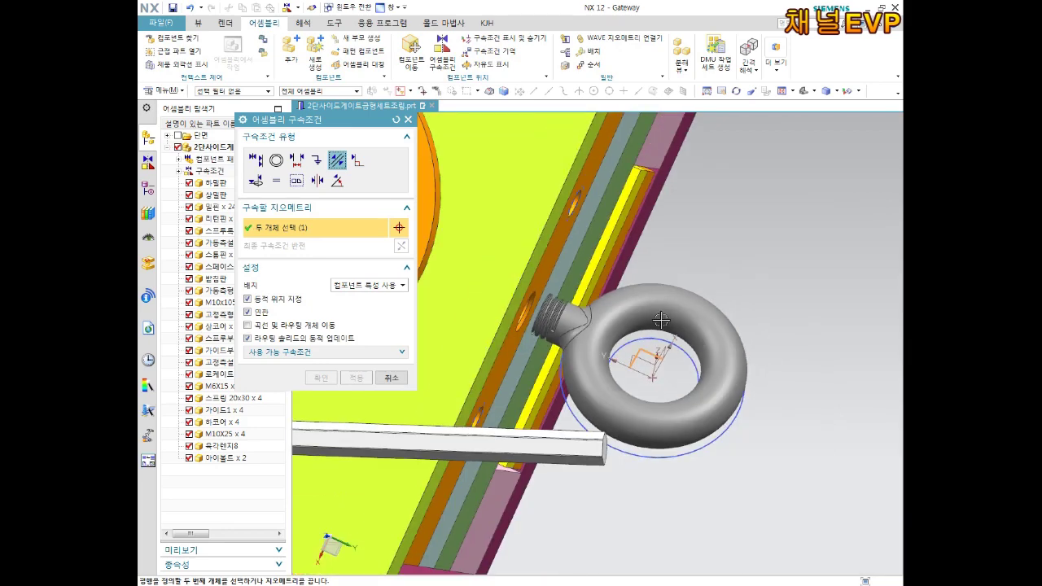
pyautogui.click(662, 272)
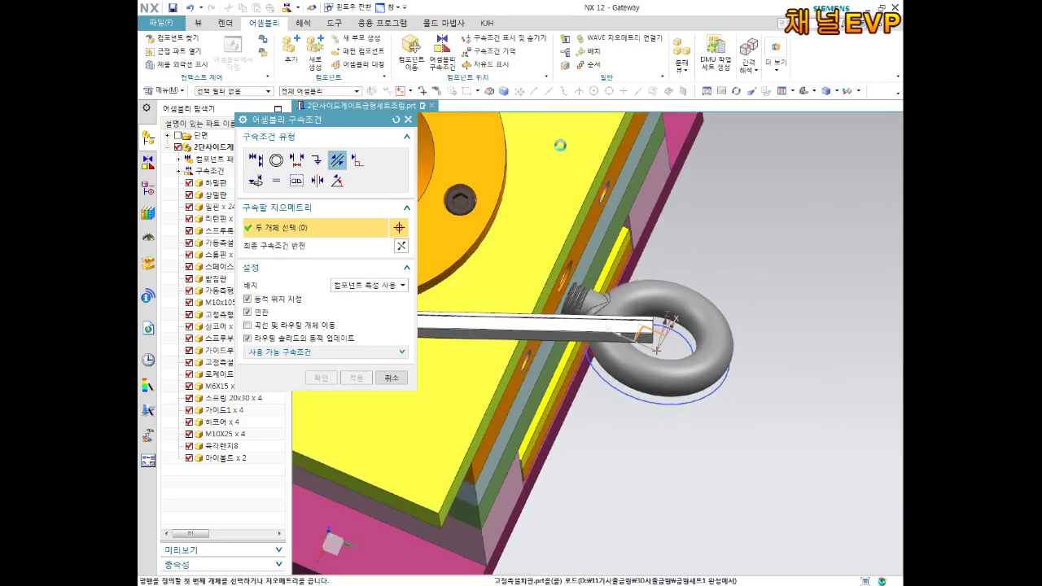
pyautogui.moveTo(560, 145); pyautogui.dragTo(743, 183, button='middle')
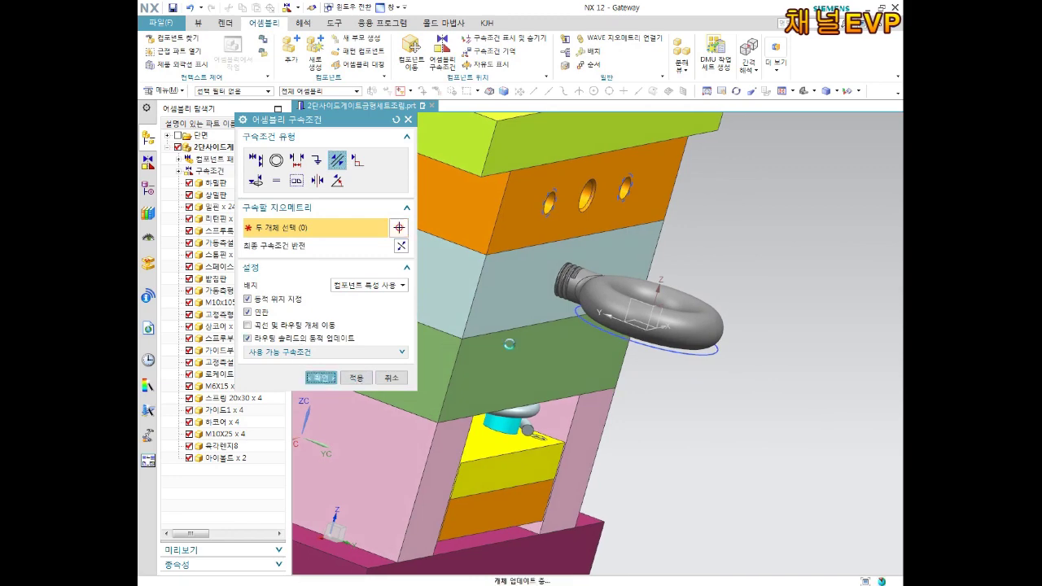
pyautogui.click(319, 378)
pyautogui.moveTo(664, 350); pyautogui.dragTo(699, 352, button='middle')
pyautogui.rightClick(698, 350)
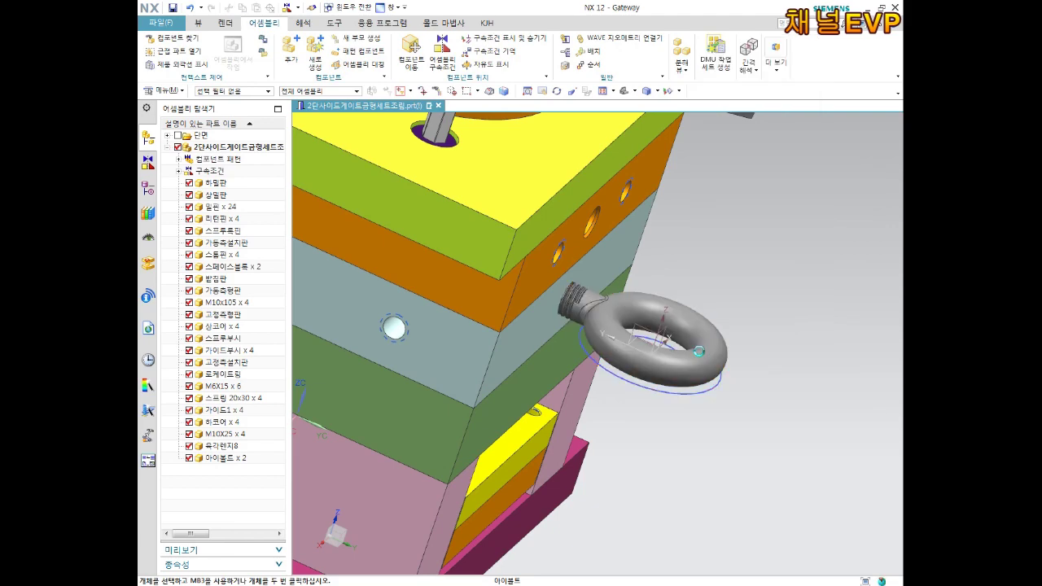
# - Switch the eyebolt's reference set back to MODEL and reset to a standard isometric view
pyautogui.click(847, 146)
pyautogui.moveTo(656, 489)
pyautogui.mouseDown(button='middle')
pyautogui.moveTo(702, 454)
pyautogui.moveTo(689, 495)
pyautogui.mouseUp(button='middle')
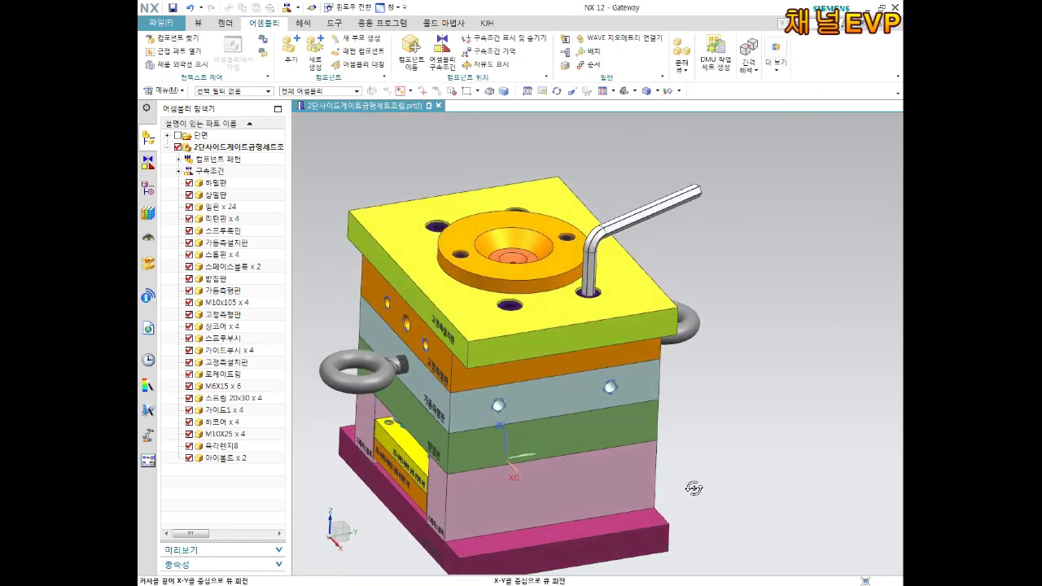
pyautogui.scroll(3, 689, 495)
pyautogui.press('End')
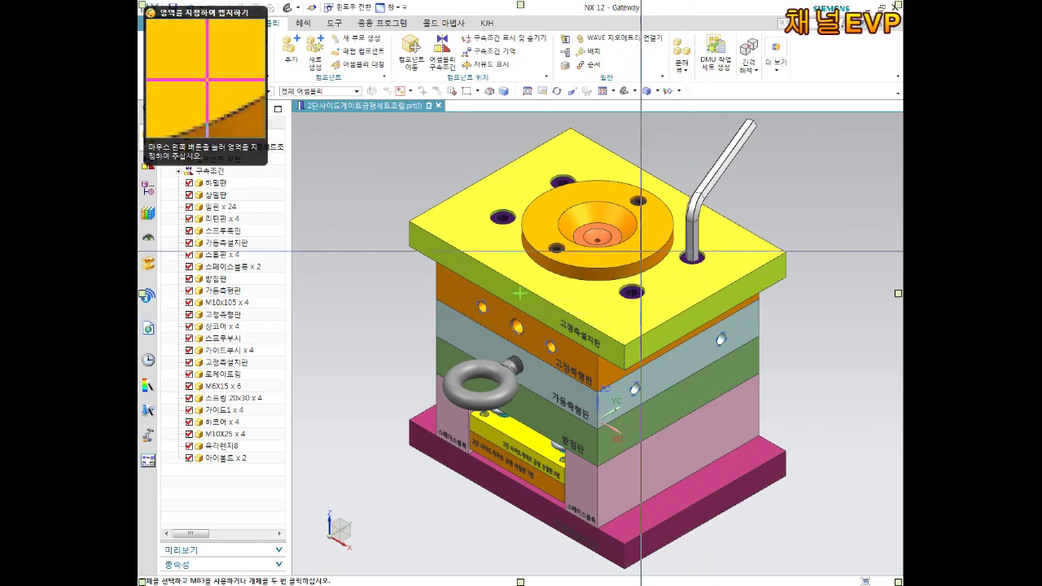
pyautogui.press('Escape')
pyautogui.moveTo(665, 311)
pyautogui.mouseDown(button='middle')
pyautogui.moveTo(677, 272)
pyautogui.moveTo(732, 324)
pyautogui.moveTo(720, 165)
pyautogui.mouseUp(button='middle')
pyautogui.scroll(-2, 720, 165)
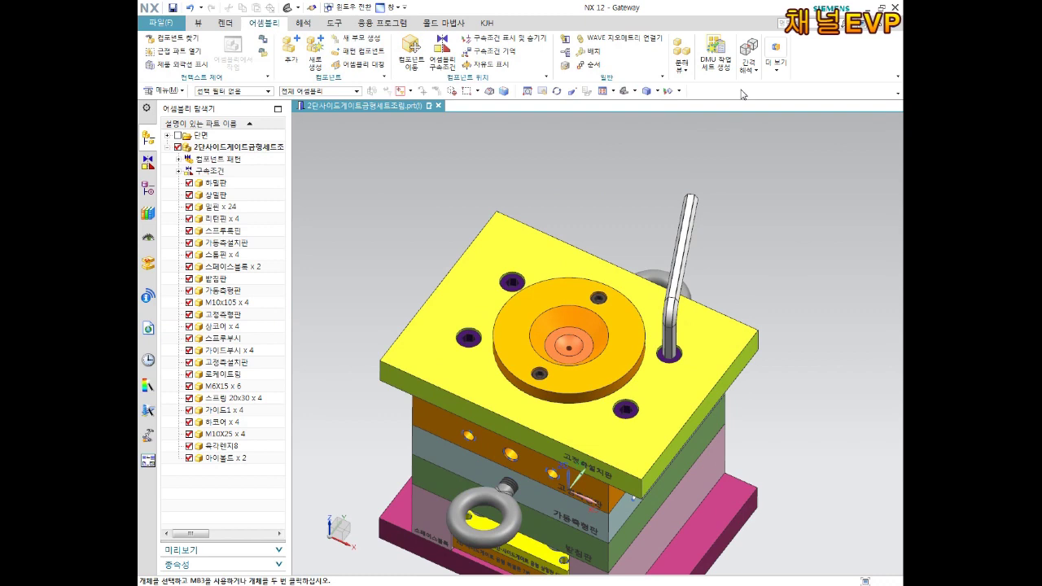
pyautogui.click(689, 76)
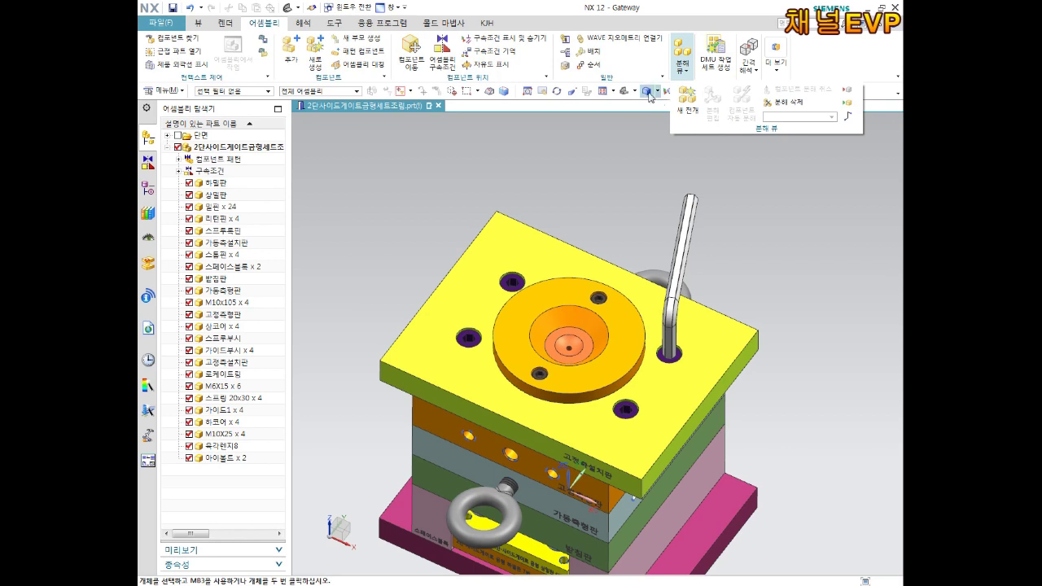
# - Create a new explosion named 분해1 and open it in Edit Explosion
pyautogui.click(687, 102)
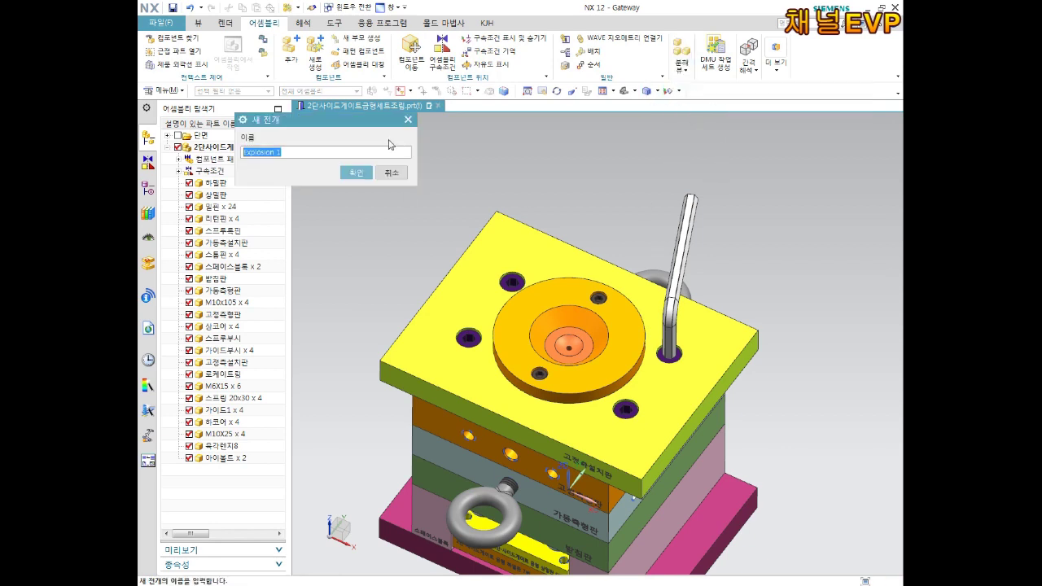
pyautogui.press('BackSpace')
pyautogui.click(356, 173)
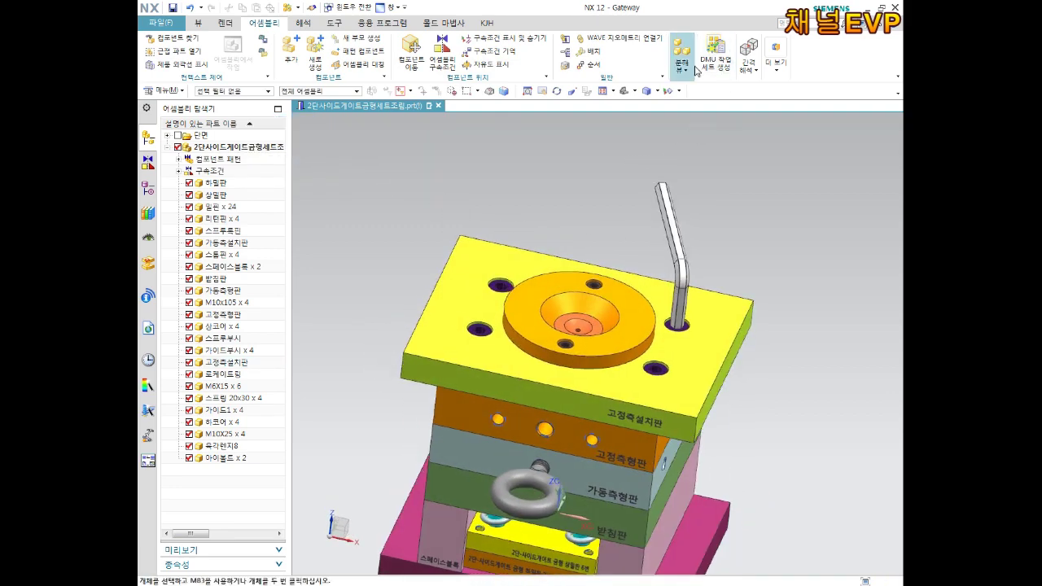
pyautogui.click(688, 79)
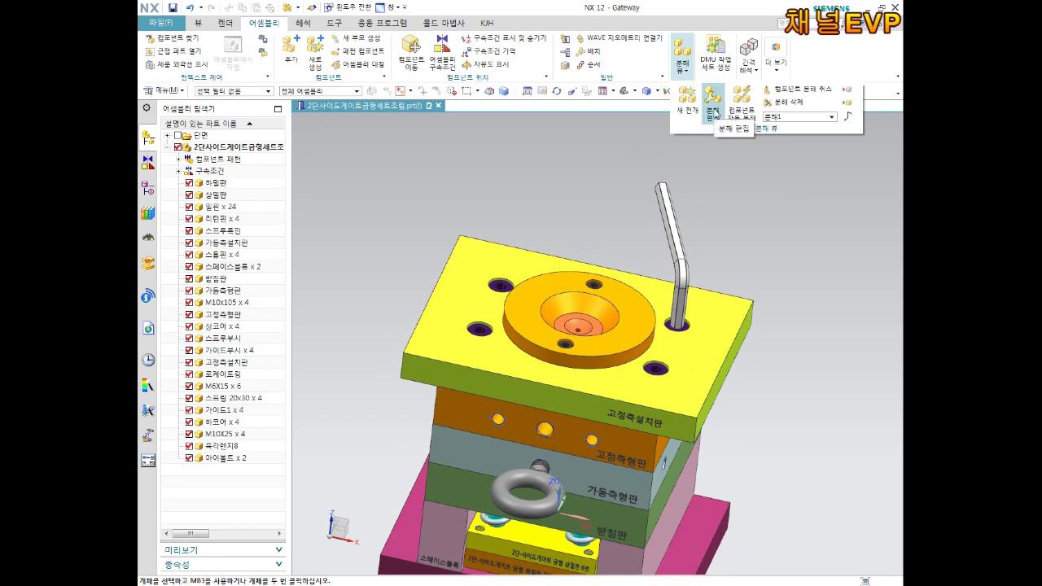
pyautogui.click(711, 112)
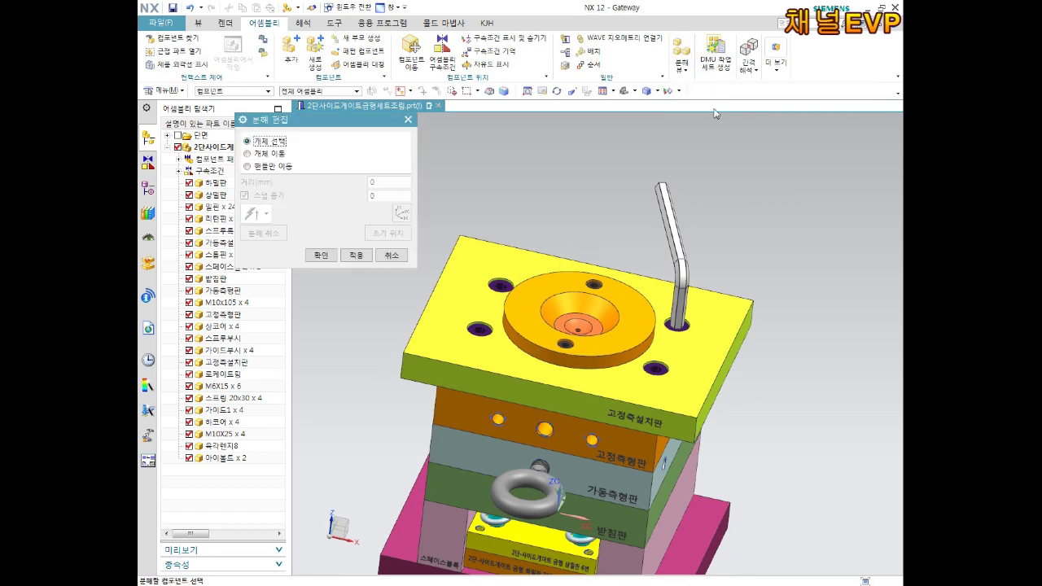
# - Select the hex wrench in Edit Explosion and switch to Move Objects
pyautogui.scroll(-3, 497, 249)
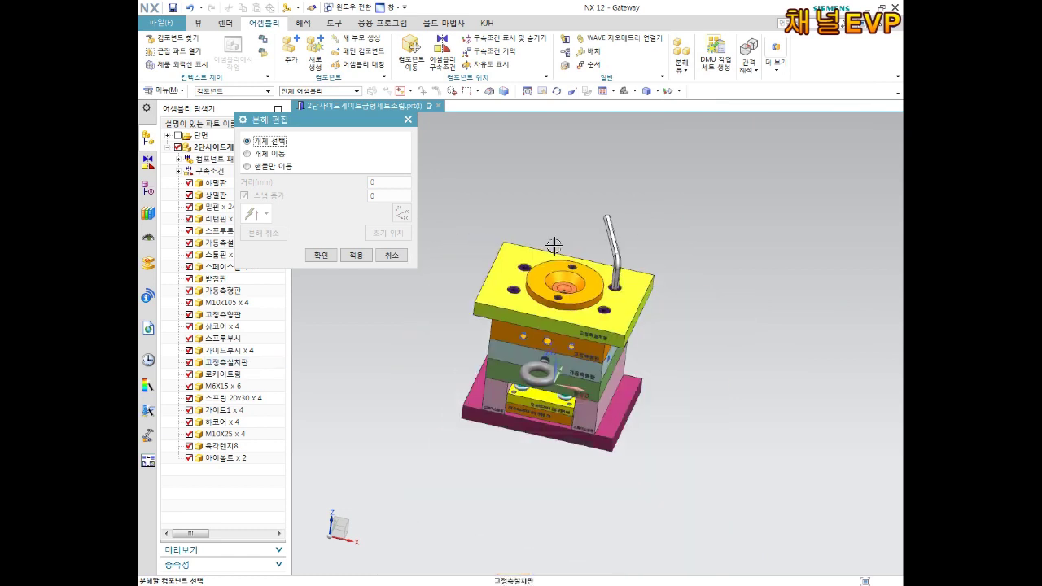
pyautogui.click(689, 74)
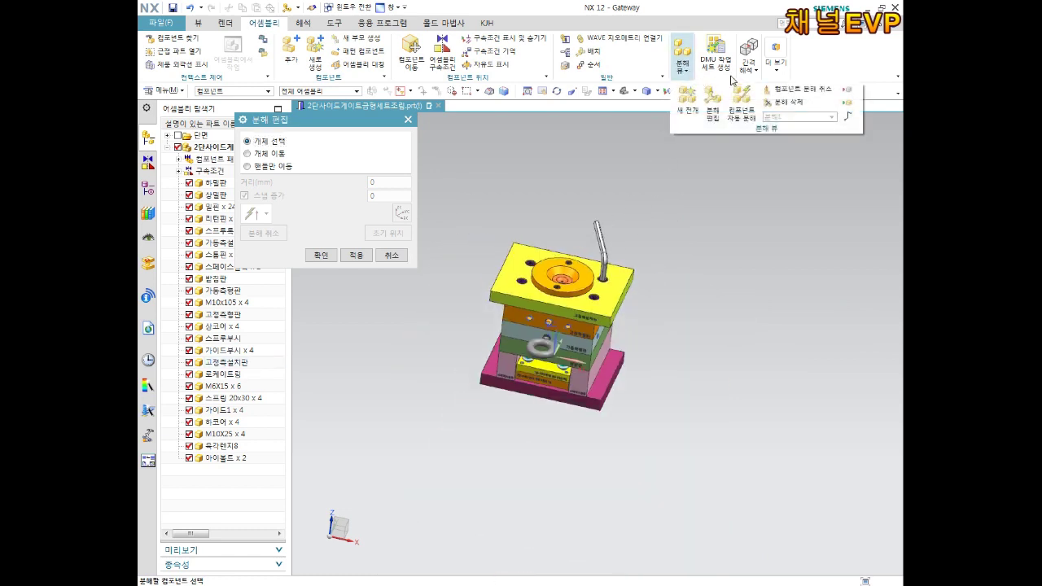
pyautogui.click(777, 72)
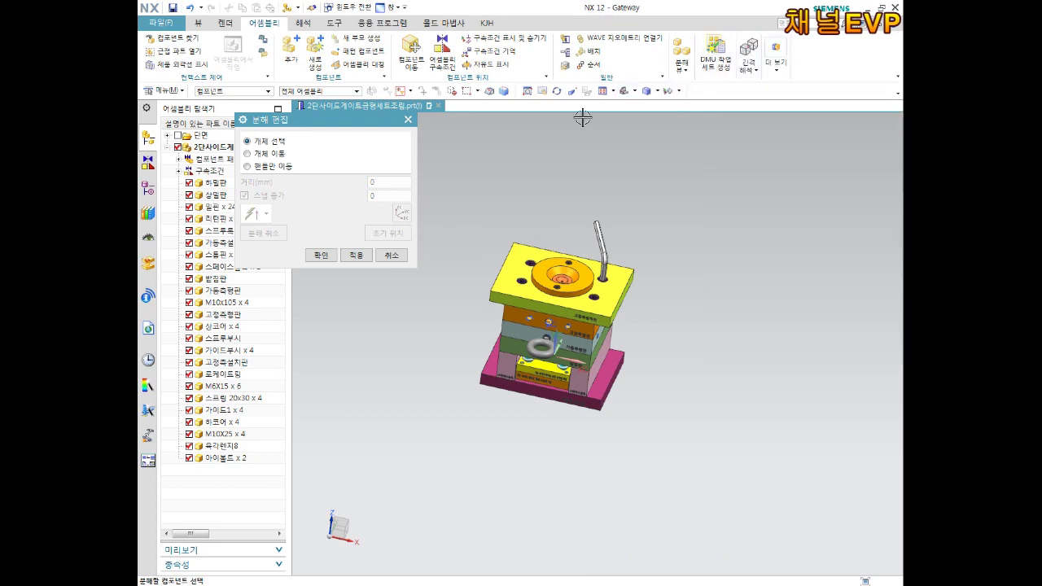
pyautogui.moveTo(591, 174)
pyautogui.mouseDown(button='middle')
pyautogui.moveTo(583, 155)
pyautogui.moveTo(583, 188)
pyautogui.mouseUp(button='middle')
pyautogui.scroll(3, 613, 228)
pyautogui.click(609, 254)
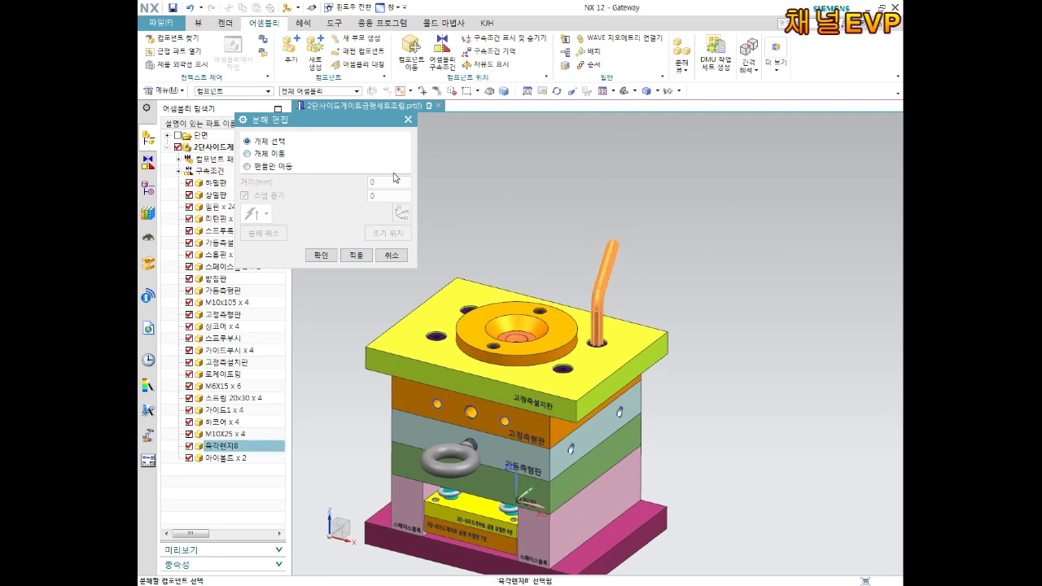
pyautogui.click(270, 154)
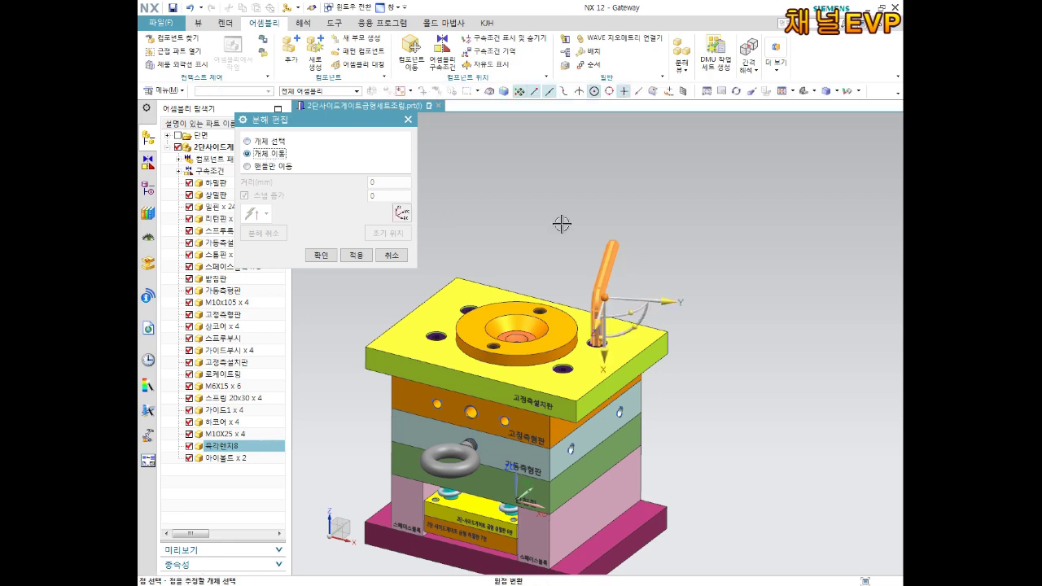
# - Move the hex wrench -300 along its axis away from the mold and apply
pyautogui.moveTo(632, 272); pyautogui.dragTo(627, 255, button='middle')
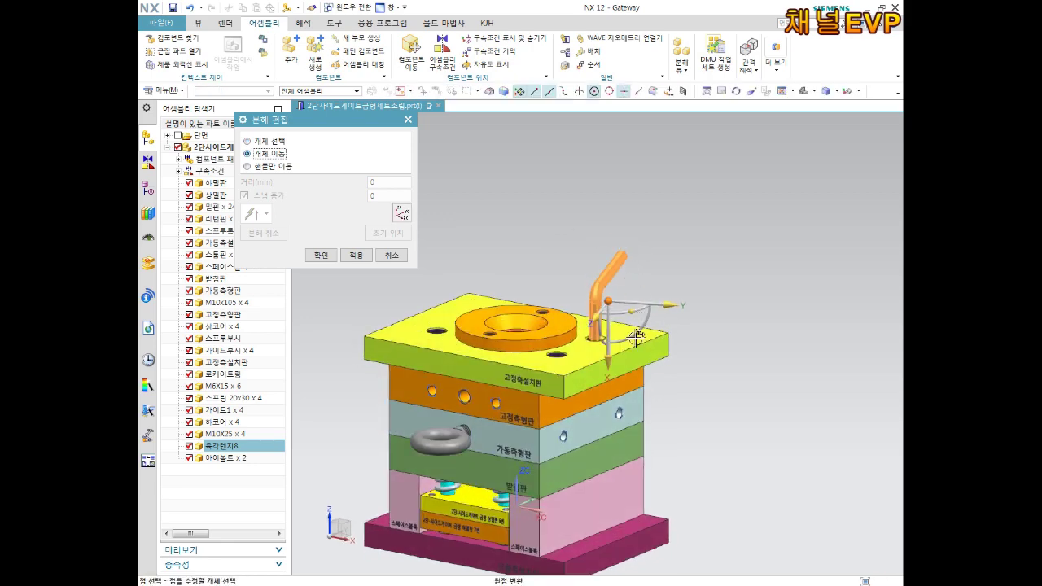
pyautogui.click(610, 359)
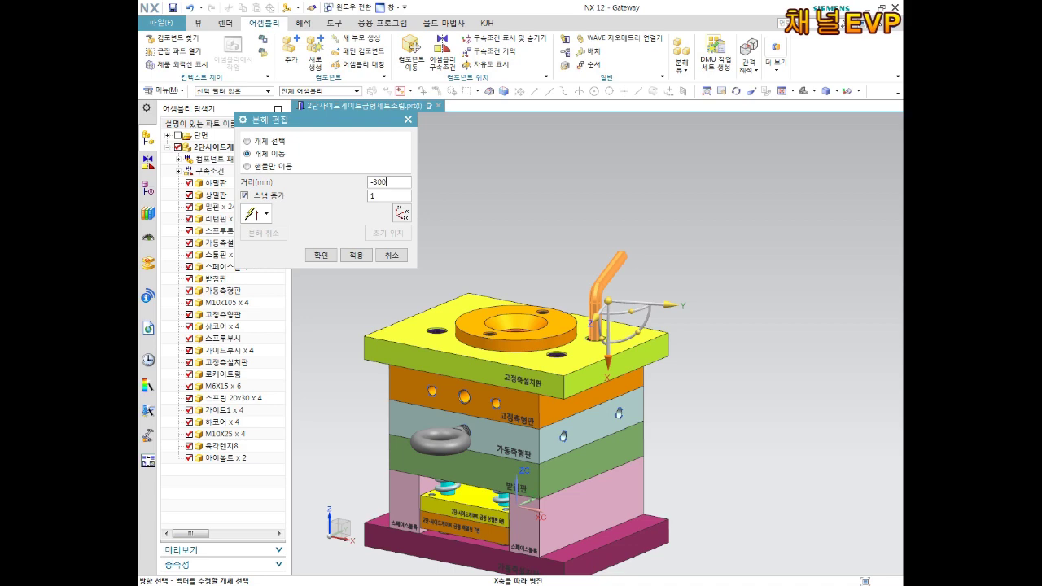
pyautogui.press('Return')
pyautogui.scroll(-3, 597, 244)
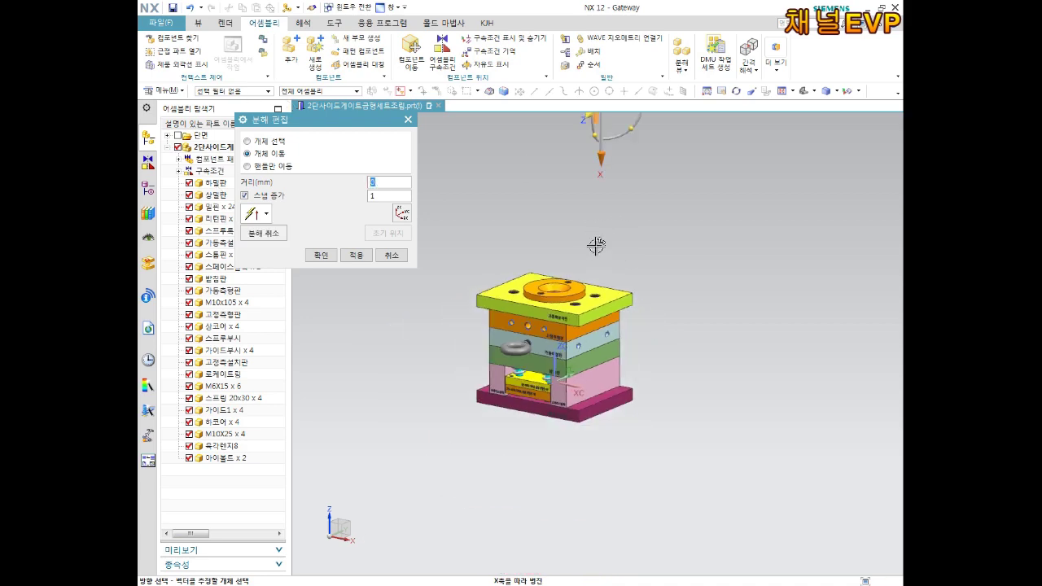
pyautogui.scroll(-2, 609, 222)
pyautogui.scroll(3, 600, 221)
pyautogui.scroll(3, 591, 236)
pyautogui.scroll(-2, 591, 236)
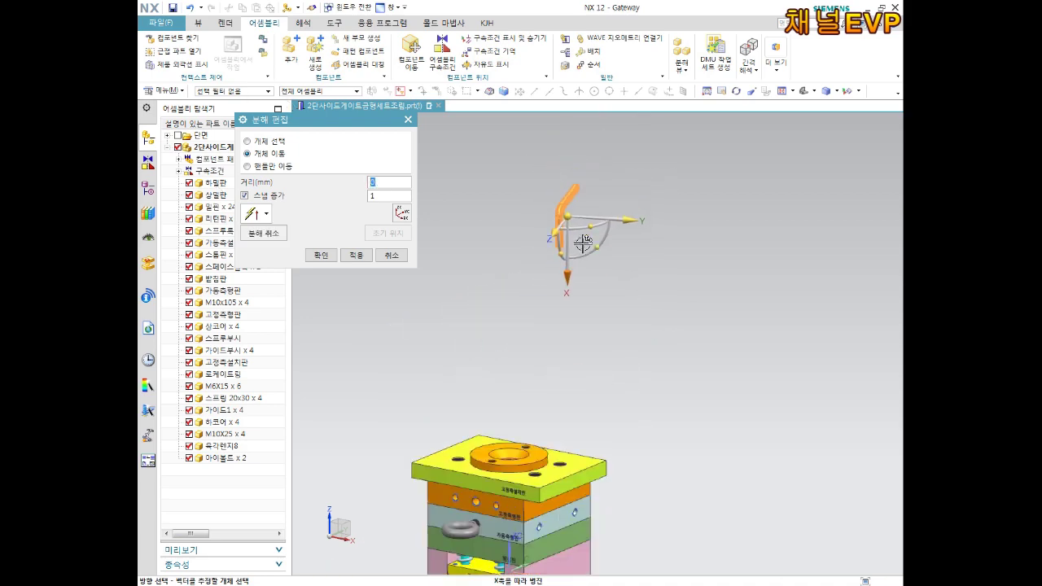
pyautogui.click(355, 255)
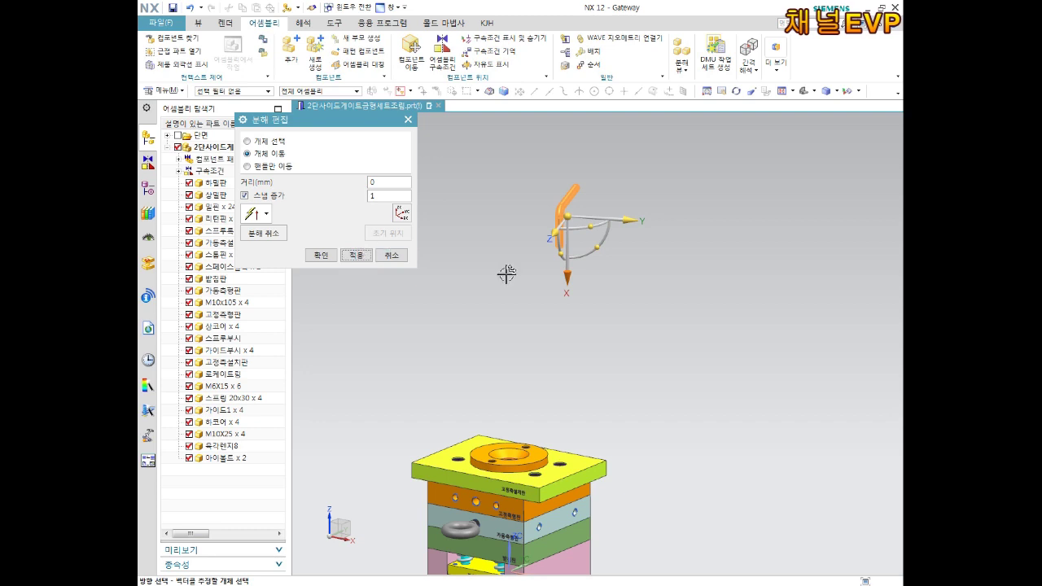
# - Select the M6X15 bolts, leaving the hex wrench deselected
pyautogui.click(266, 142)
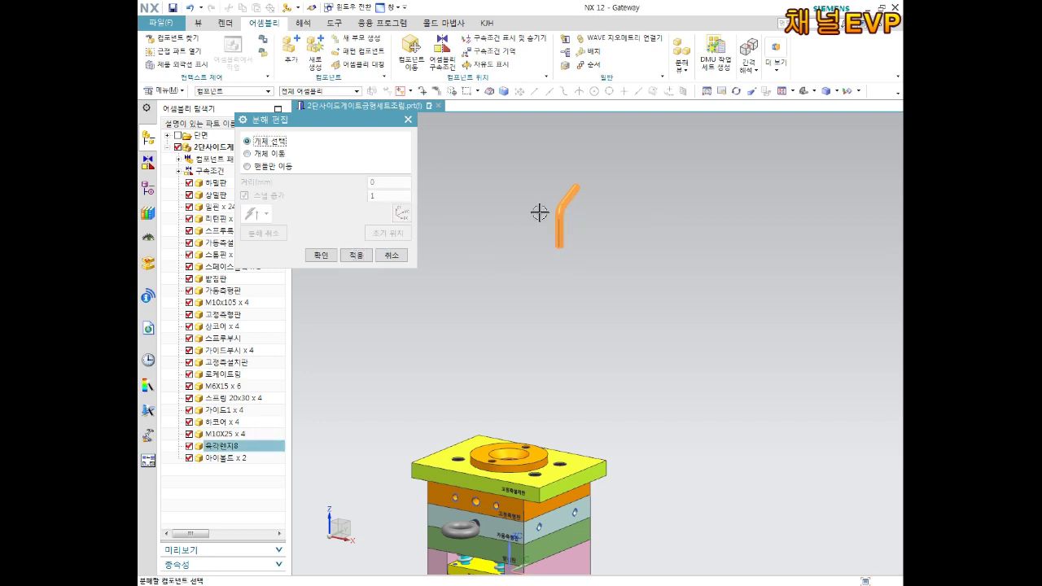
pyautogui.scroll(-3, 508, 278)
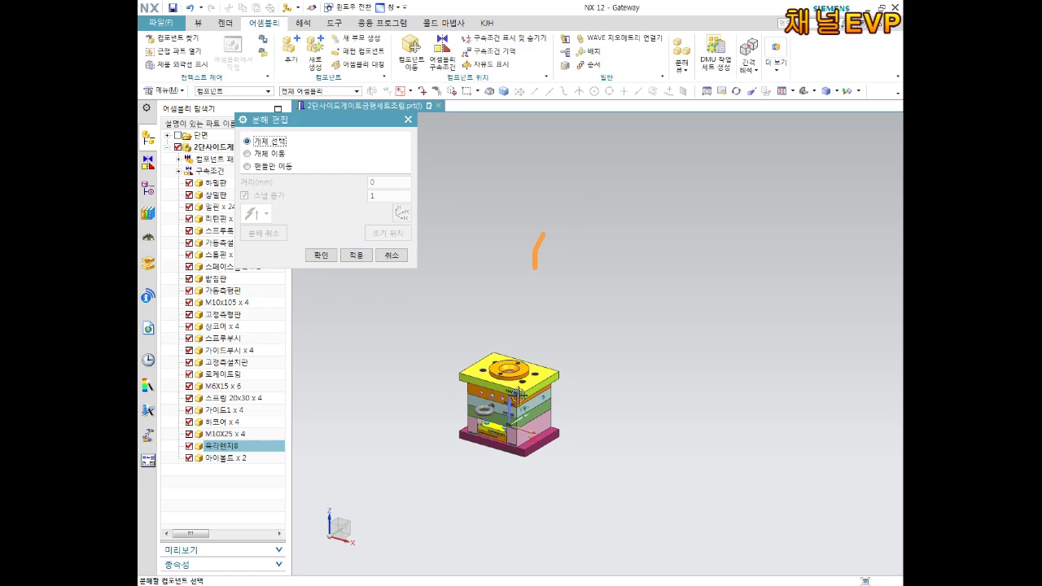
pyautogui.scroll(5, 519, 361)
pyautogui.scroll(3, 589, 424)
pyautogui.scroll(3, 589, 392)
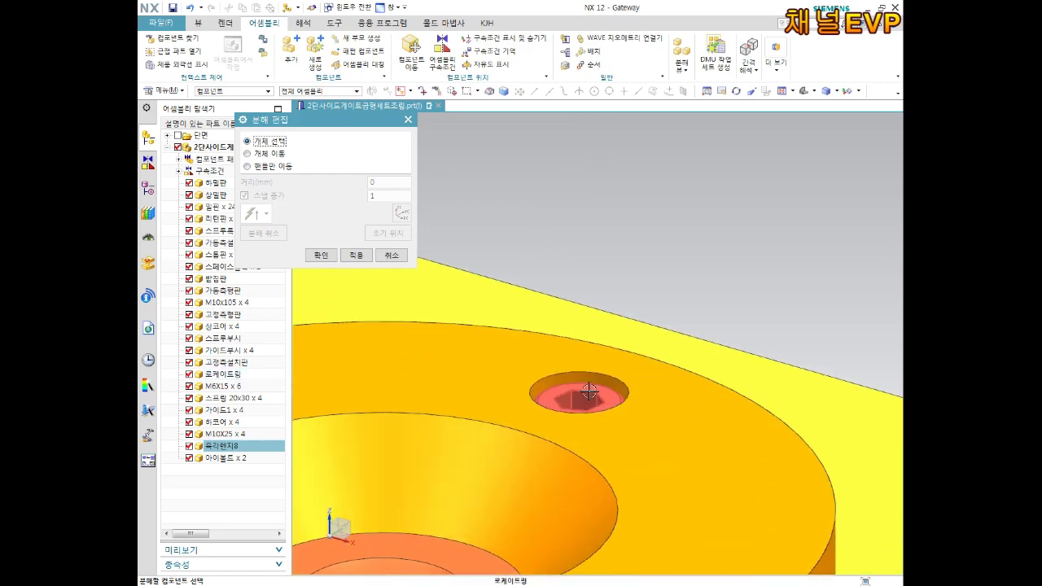
pyautogui.scroll(-3, 588, 393)
pyautogui.scroll(-2, 588, 392)
pyautogui.scroll(4, 554, 408)
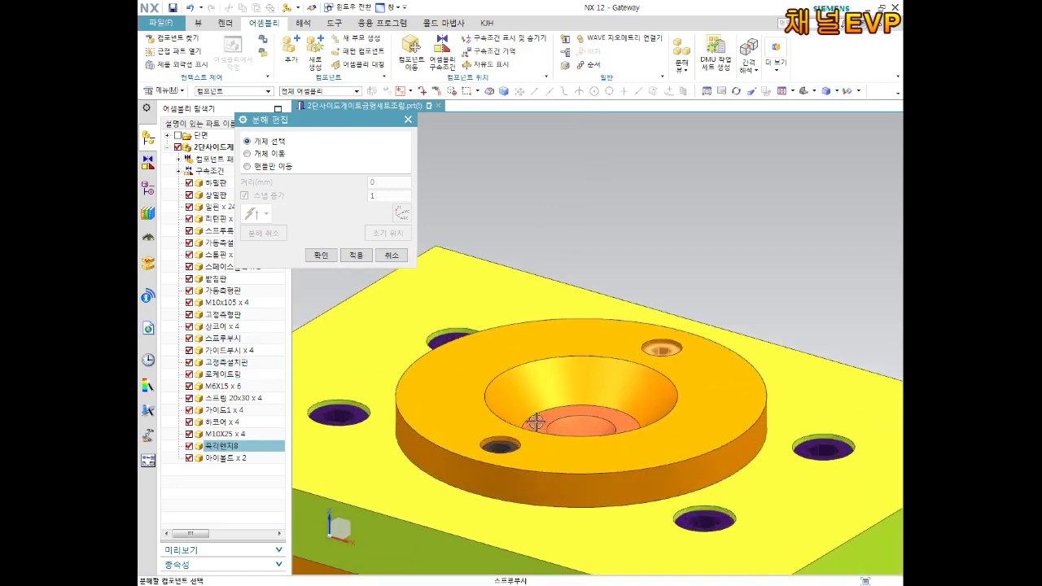
pyautogui.scroll(2, 535, 423)
pyautogui.click(494, 456)
pyautogui.scroll(-3, 518, 431)
pyautogui.scroll(-3, 549, 400)
pyautogui.scroll(-2, 577, 329)
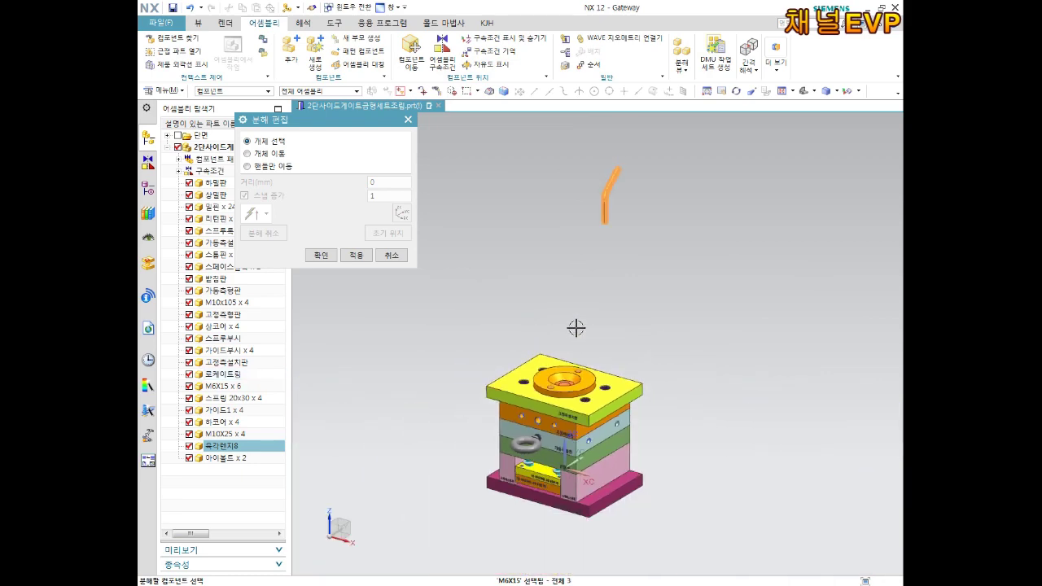
pyautogui.scroll(3, 600, 219)
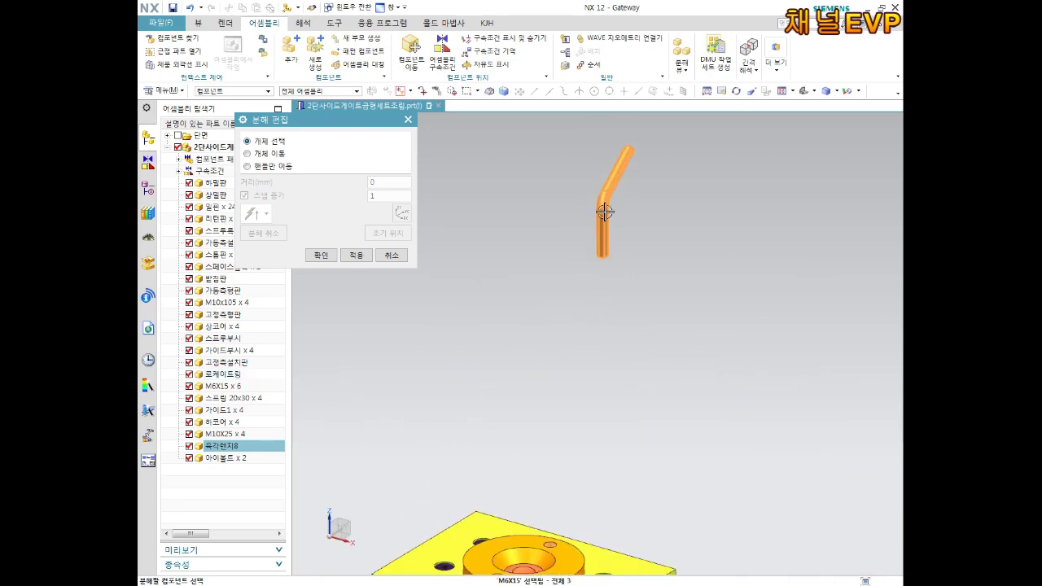
pyautogui.keyDown('shift'); pyautogui.click(609, 184); pyautogui.keyUp('shift')
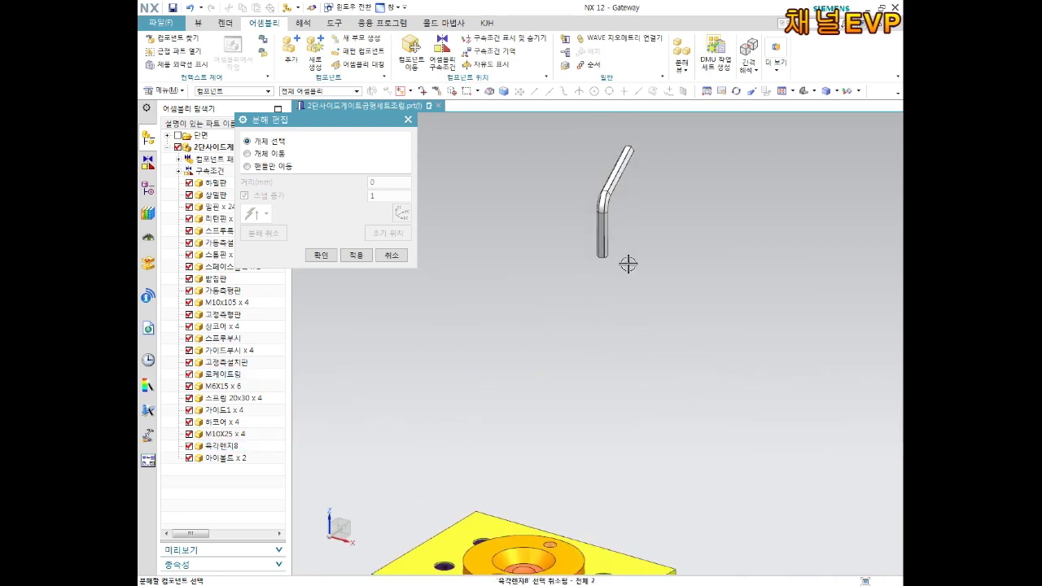
pyautogui.scroll(-3, 624, 263)
pyautogui.scroll(4, 623, 226)
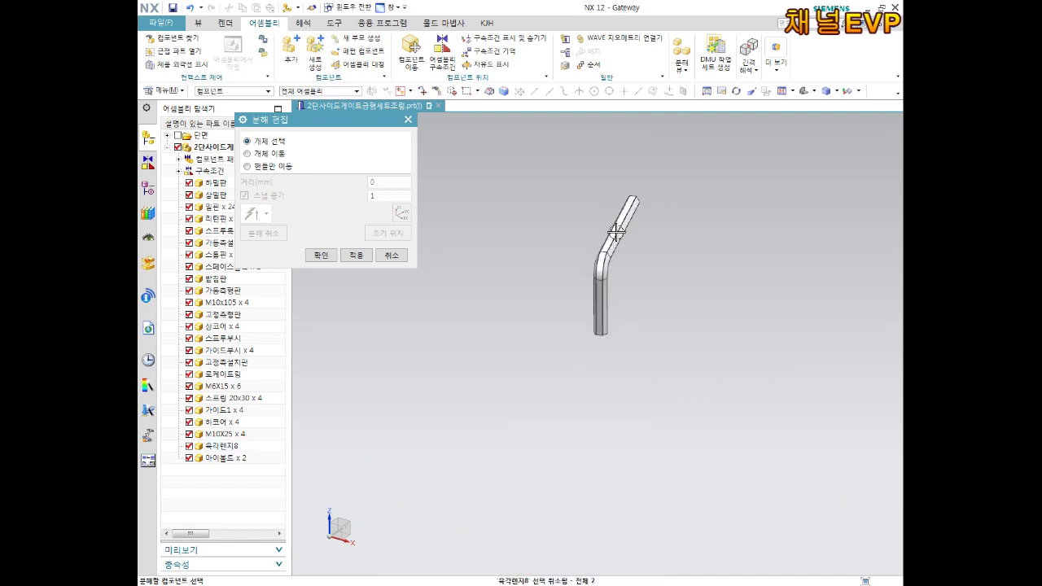
pyautogui.click(617, 233)
pyautogui.keyDown('shift'); pyautogui.click(616, 233); pyautogui.keyUp('shift')
pyautogui.scroll(-3, 622, 301)
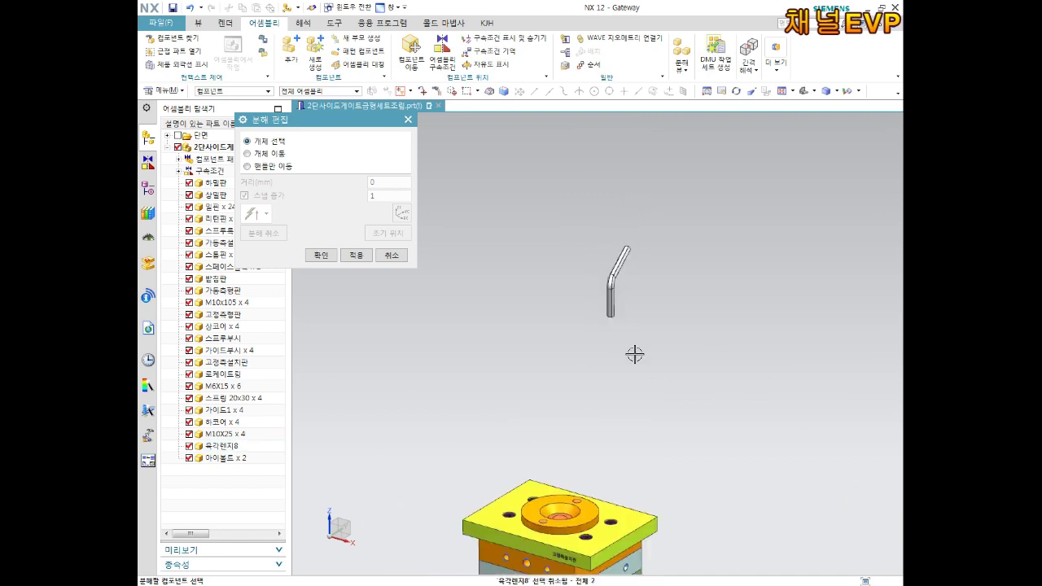
pyautogui.moveTo(633, 353)
pyautogui.mouseDown(button='middle')
pyautogui.moveTo(625, 403)
pyautogui.moveTo(626, 377)
pyautogui.mouseUp(button='middle')
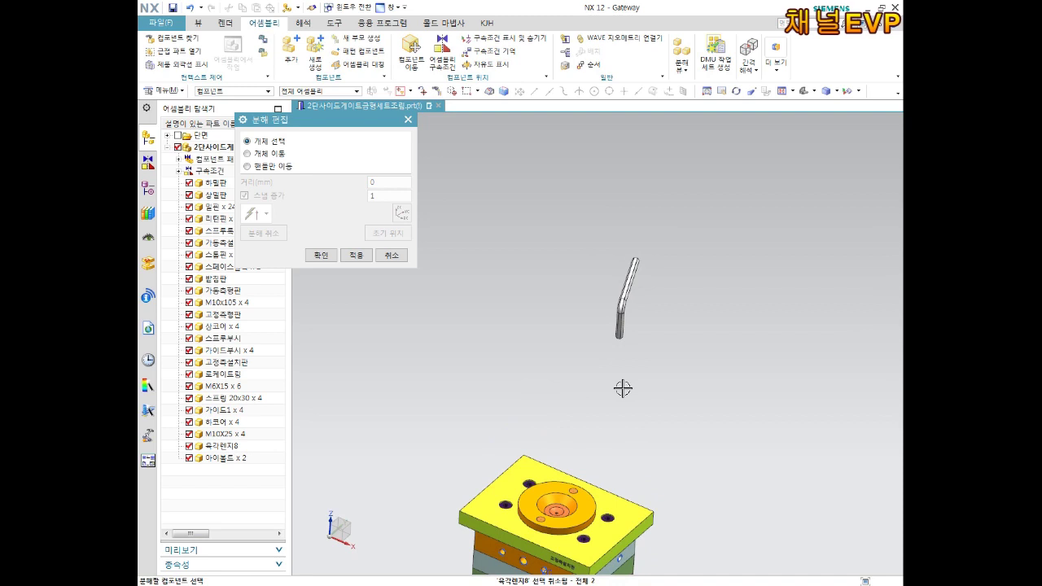
pyautogui.scroll(-3, 605, 435)
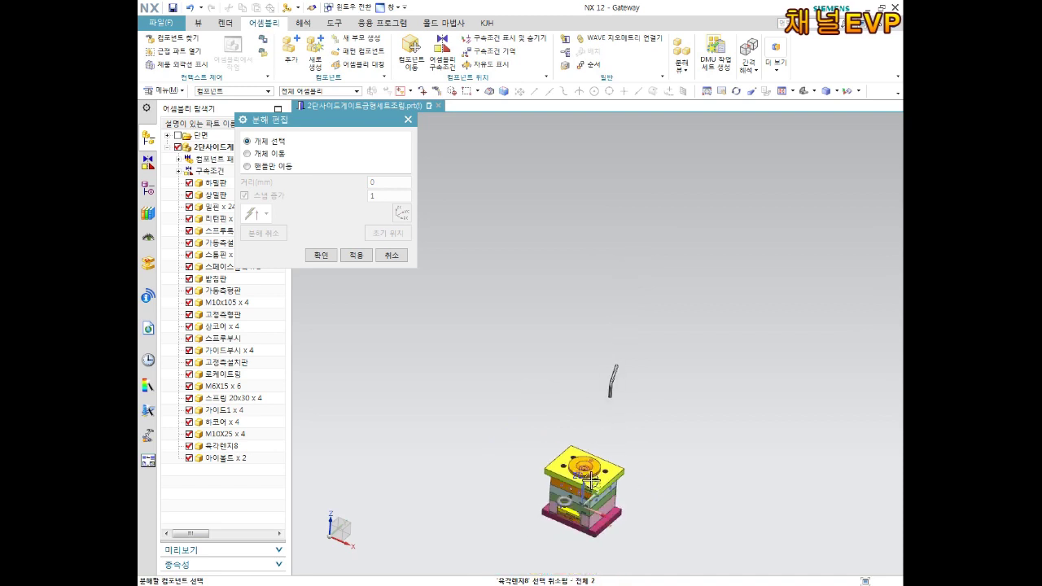
pyautogui.scroll(2, 586, 391)
# - Lift the M6X15 bolts 25 along Z, slide them 250 along X, and apply
pyautogui.click(269, 159)
pyautogui.moveTo(615, 443); pyautogui.dragTo(613, 392, button='middle')
pyautogui.click(579, 402)
pyautogui.write('250')
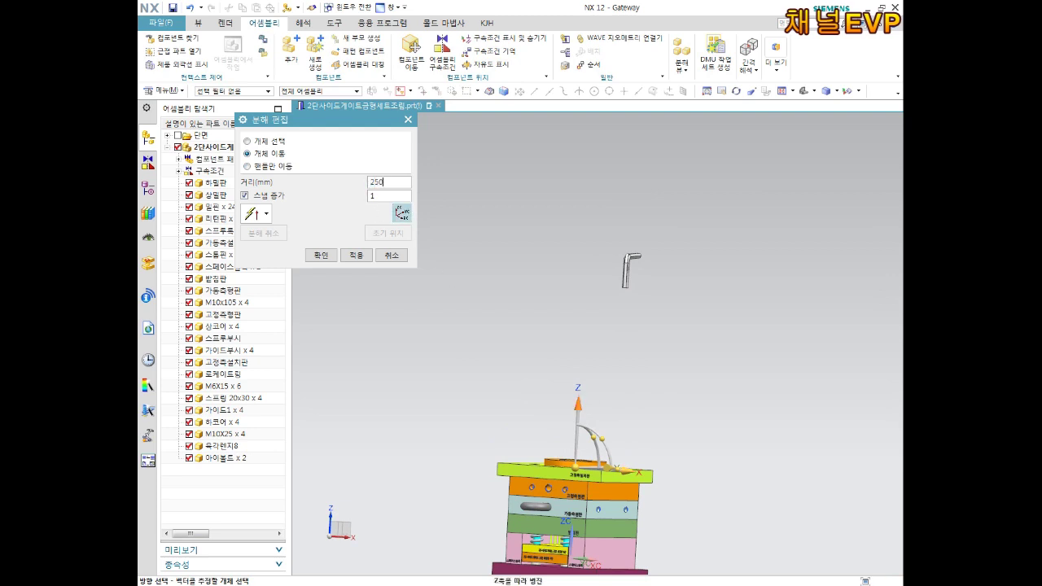
pyautogui.press('Return')
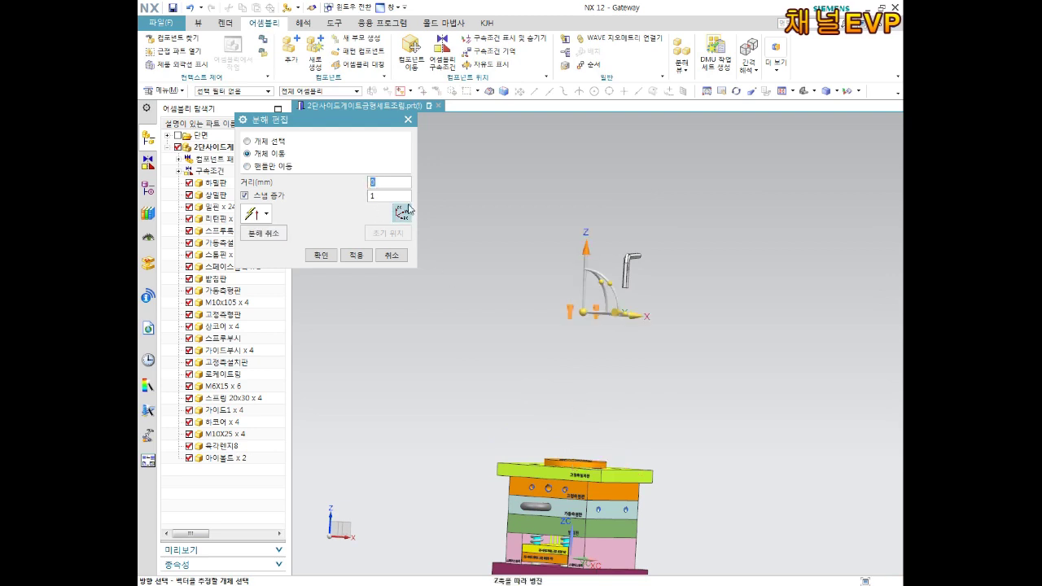
pyautogui.moveTo(605, 366)
pyautogui.mouseDown(button='middle')
pyautogui.moveTo(621, 380)
pyautogui.moveTo(643, 371)
pyautogui.mouseUp(button='middle')
pyautogui.scroll(3, 647, 372)
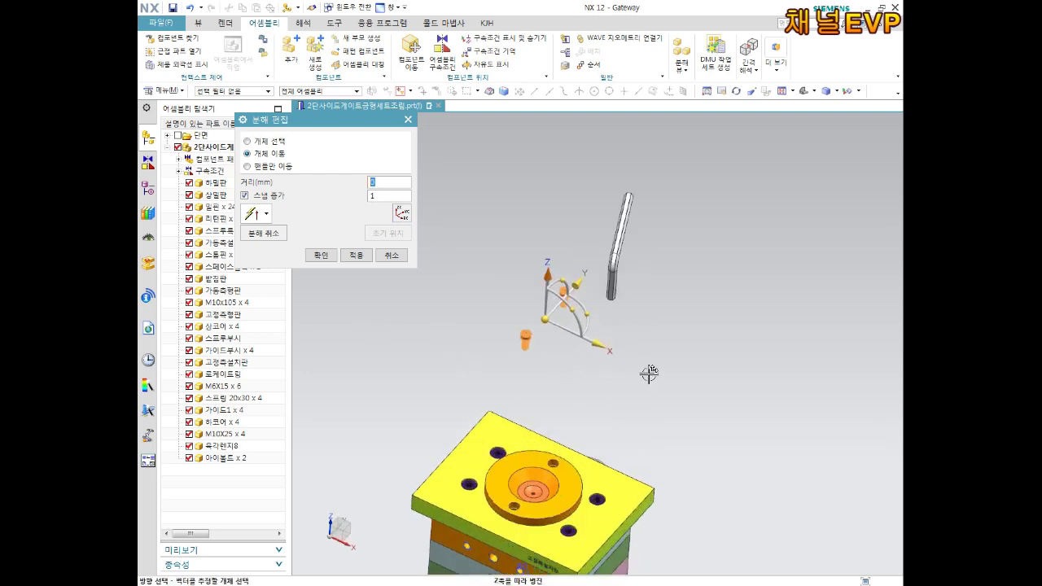
pyautogui.click(607, 346)
pyautogui.press('Return')
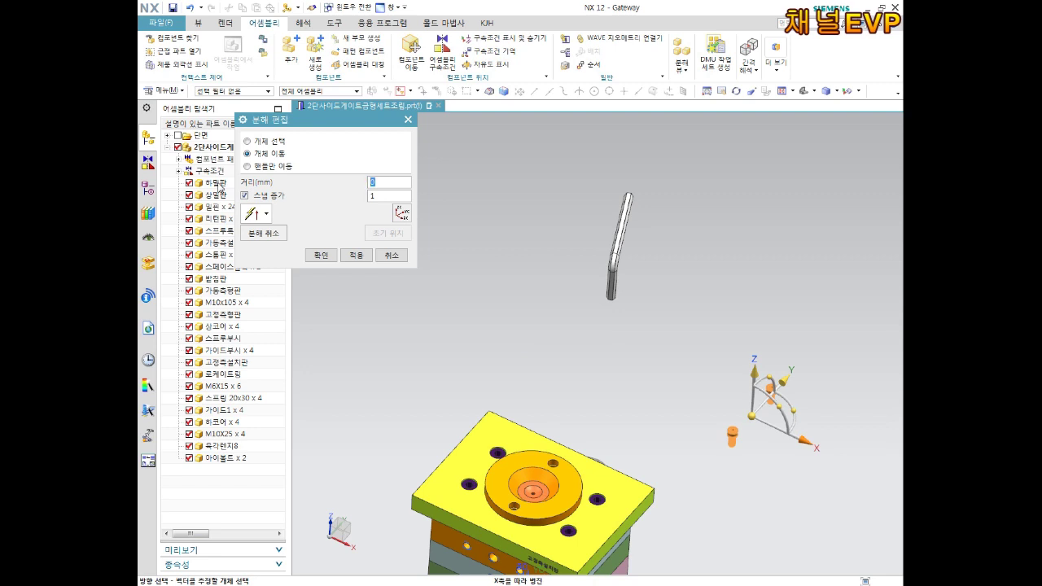
pyautogui.click(356, 254)
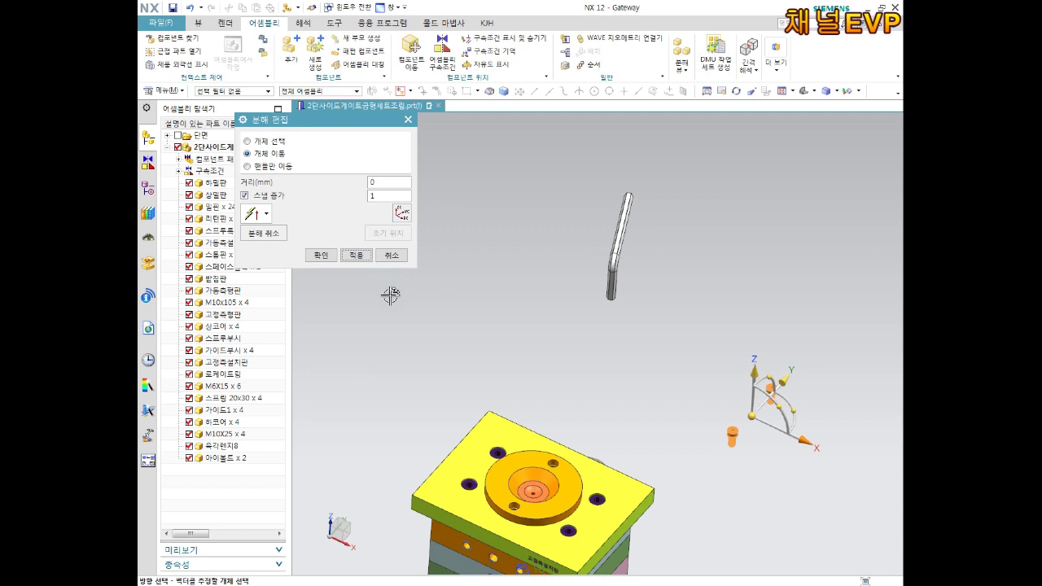
pyautogui.click(278, 143)
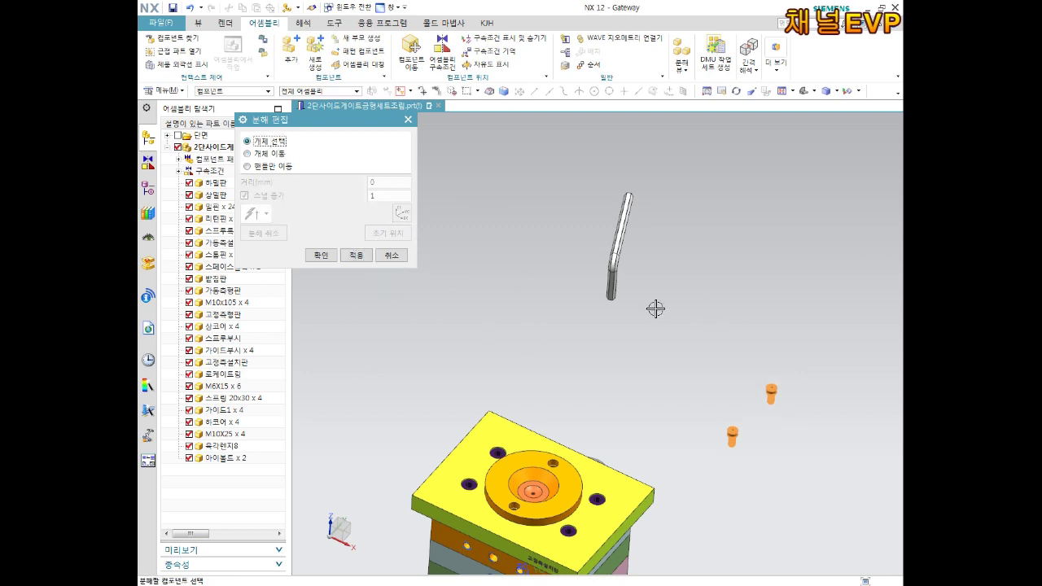
# - Clear the moved bolts from the selection and pick the orange locating ring
pyautogui.moveTo(824, 365); pyautogui.dragTo(693, 474)
pyautogui.keyDown('shift'); pyautogui.moveTo(819, 372); pyautogui.dragTo(692, 477); pyautogui.keyUp('shift')
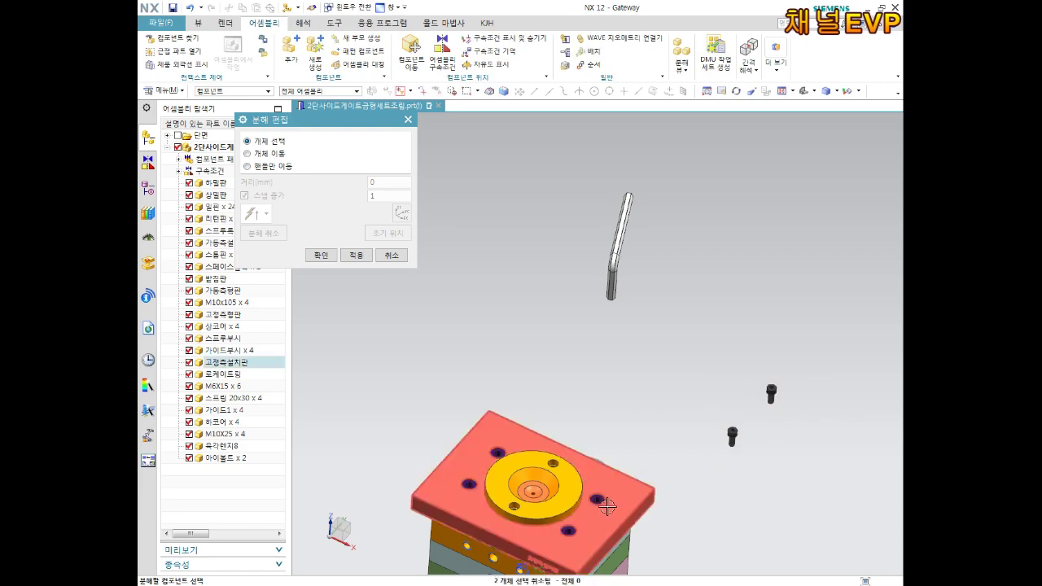
pyautogui.scroll(3, 607, 407)
pyautogui.scroll(2, 599, 375)
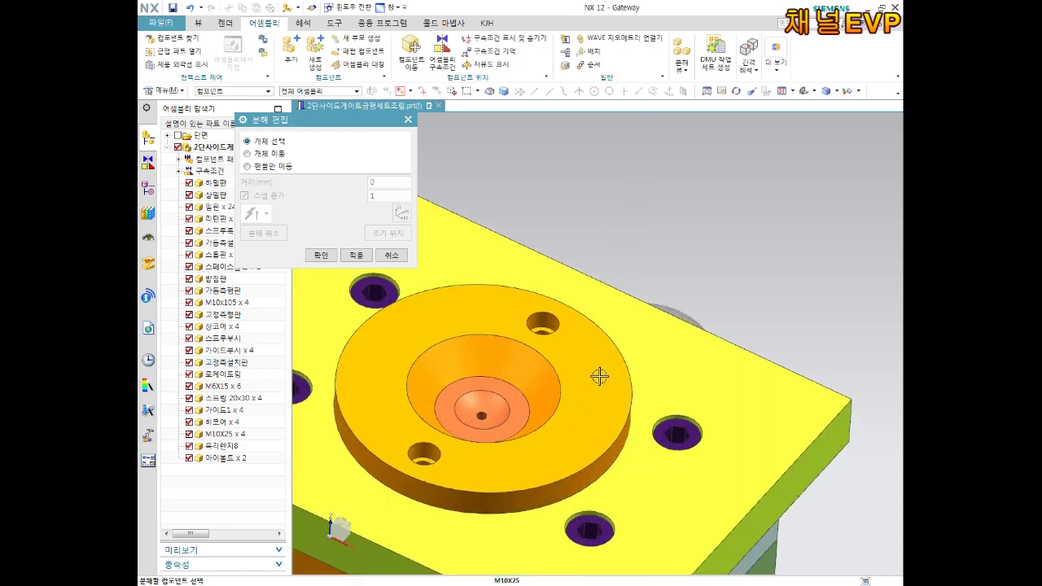
pyautogui.scroll(-3, 600, 377)
pyautogui.scroll(-2, 599, 381)
pyautogui.click(597, 395)
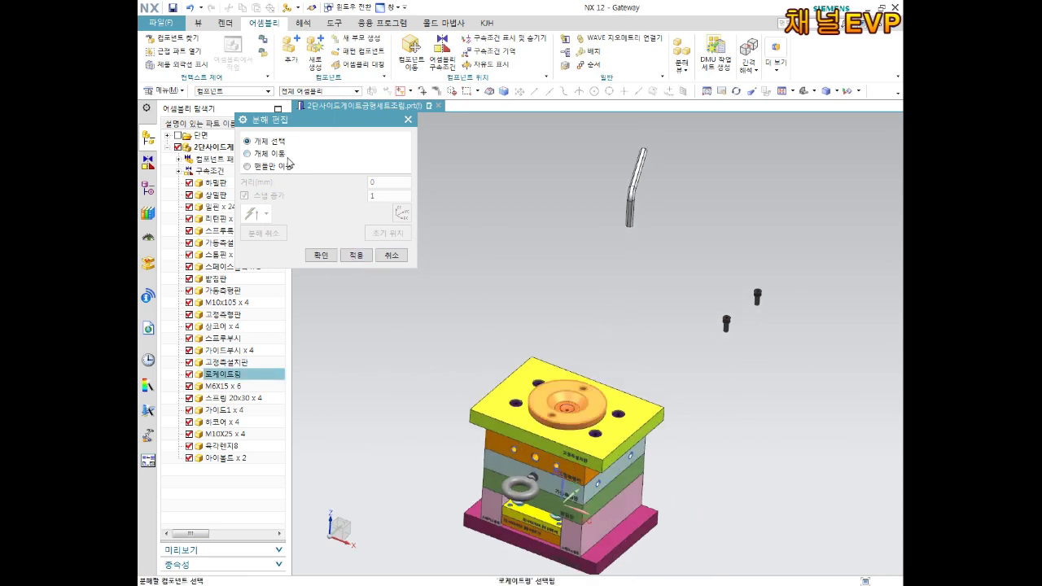
# - Raise the locating ring 200, move it along Y, and close Edit Explosion with OK
pyautogui.click(271, 155)
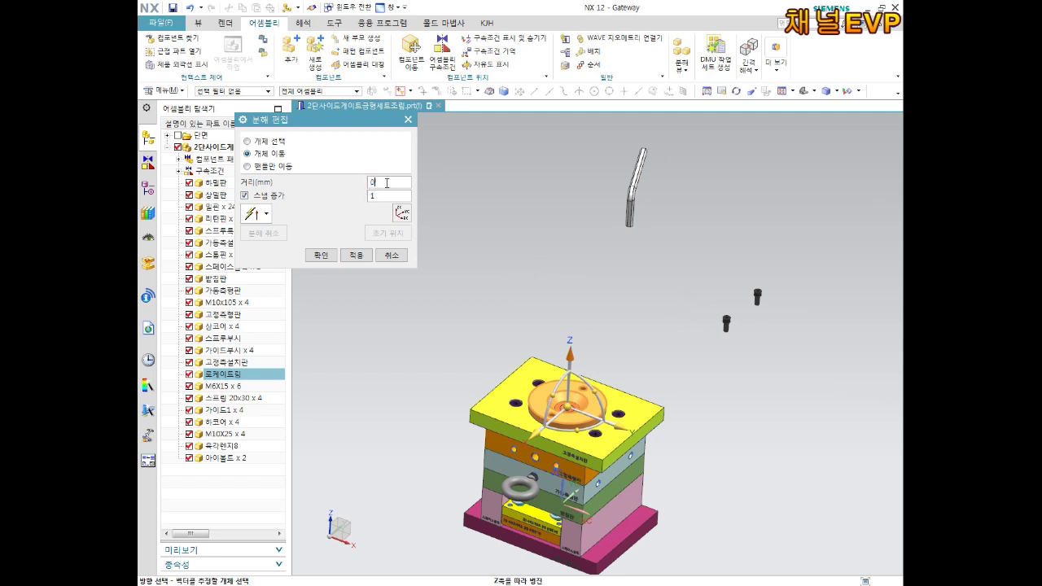
pyautogui.click(389, 181)
pyautogui.write('200')
pyautogui.press('Return')
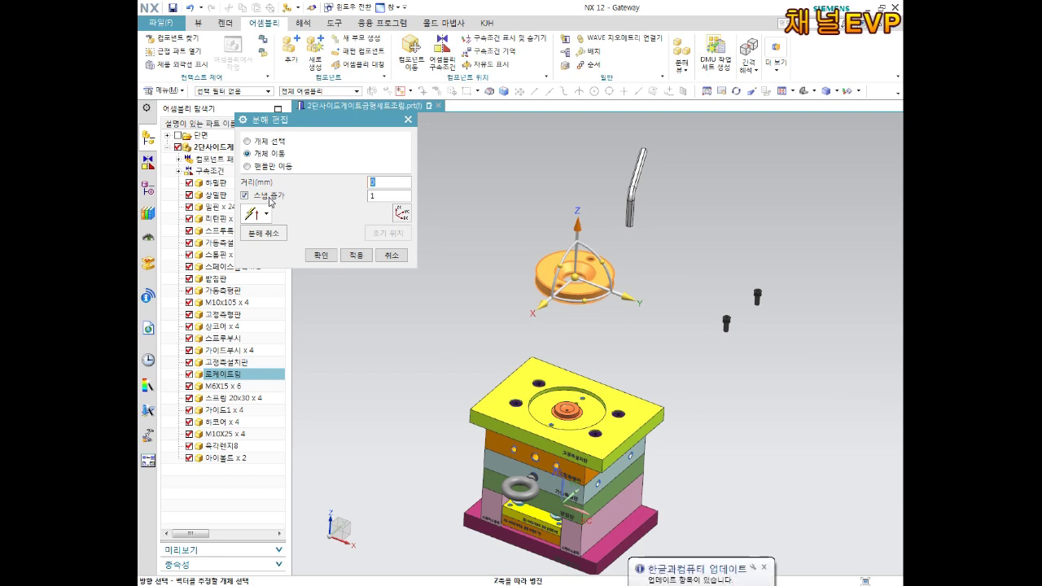
pyautogui.click(629, 299)
pyautogui.click(390, 182)
pyautogui.doubleClick(391, 181)
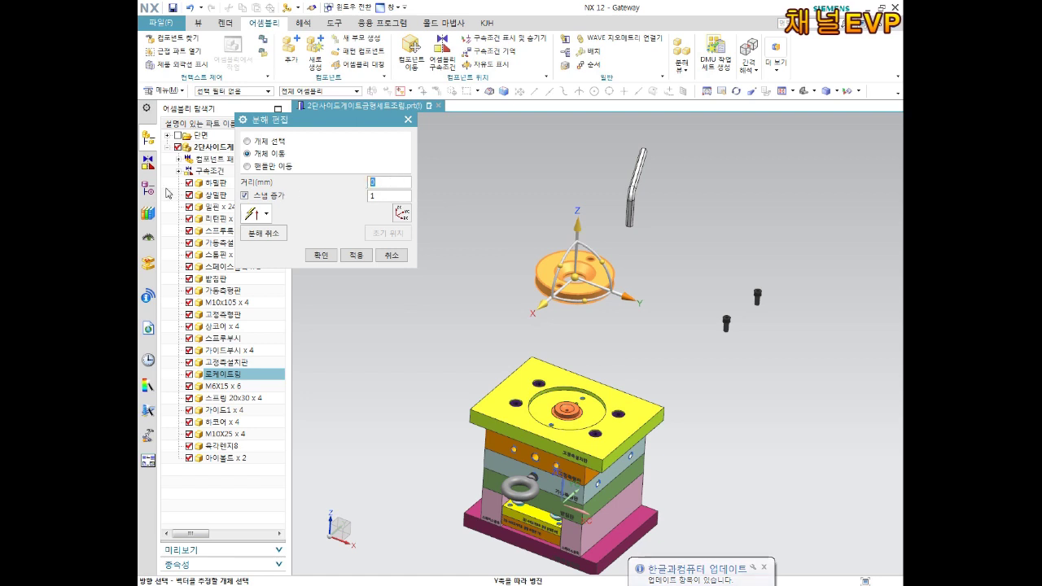
pyautogui.write('-200')
pyautogui.press('Return')
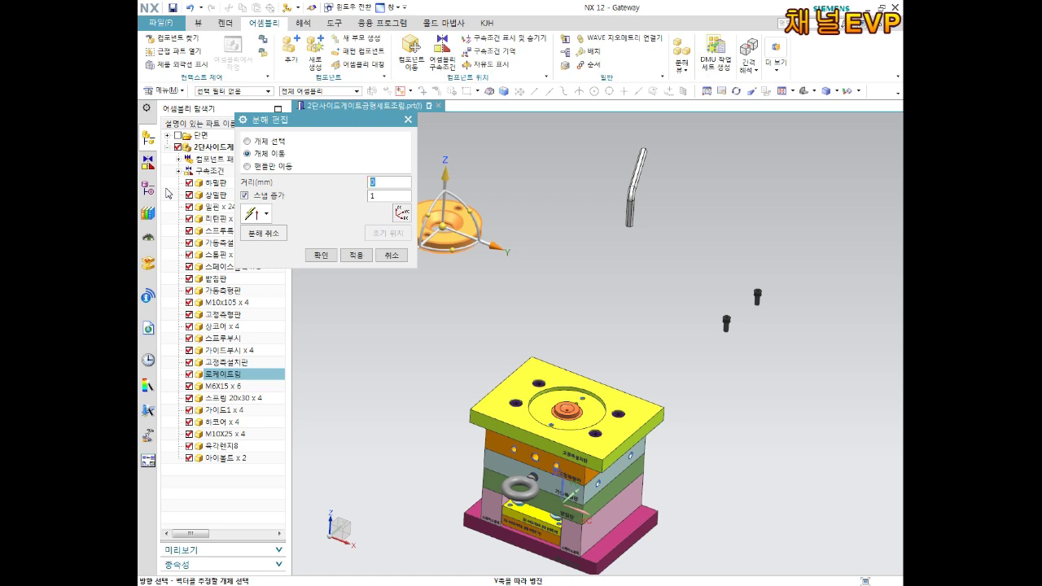
pyautogui.click(322, 256)
pyautogui.moveTo(321, 253)
pyautogui.mouseDown(button='middle')
pyautogui.moveTo(561, 266)
pyautogui.moveTo(545, 230)
pyautogui.moveTo(588, 266)
pyautogui.mouseUp(button='middle')
pyautogui.scroll(3, 589, 262)
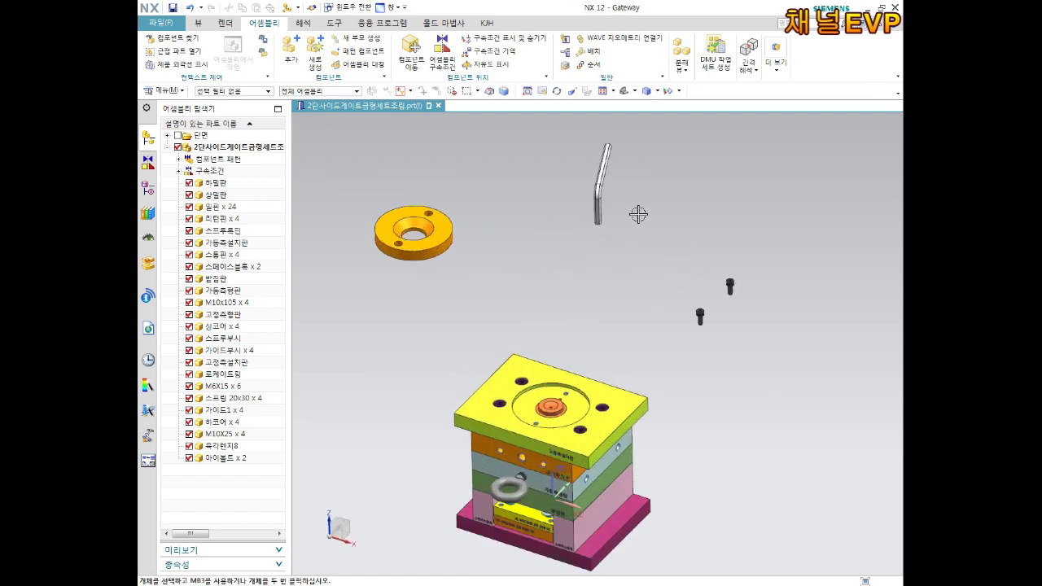
pyautogui.click(687, 72)
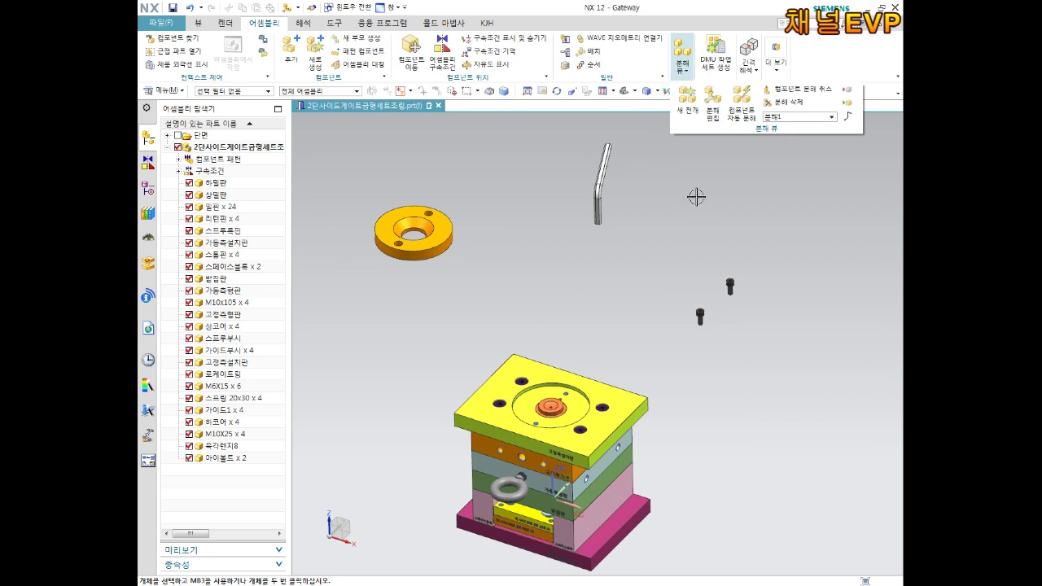
pyautogui.click(814, 119)
pyautogui.click(738, 128)
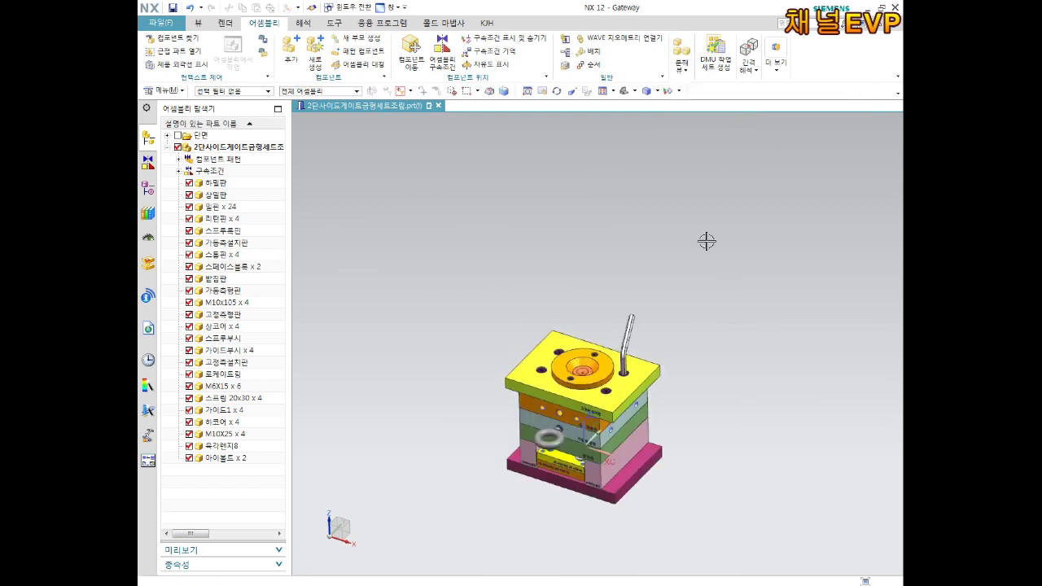
pyautogui.click(683, 59)
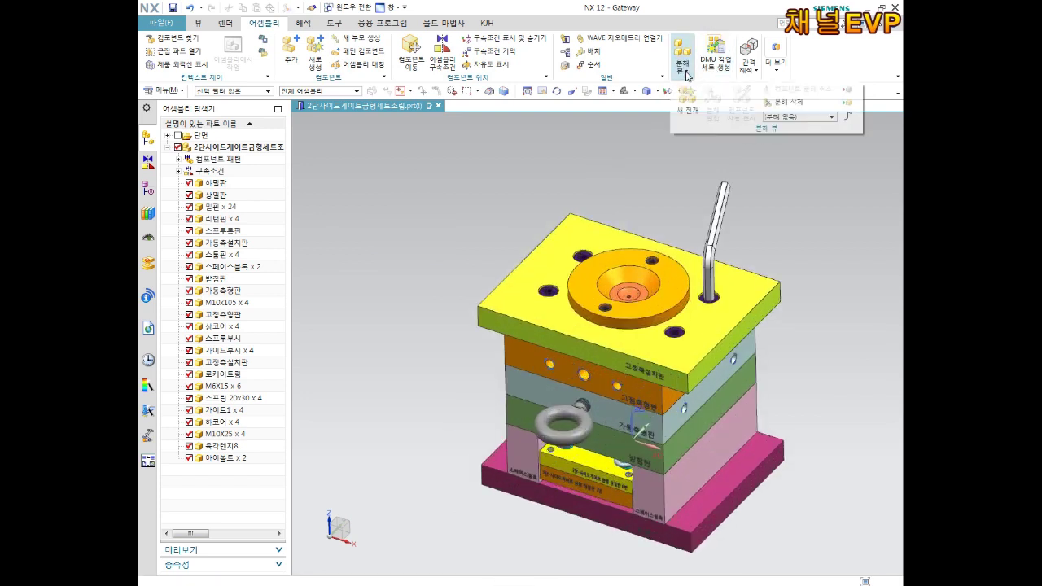
pyautogui.click(823, 119)
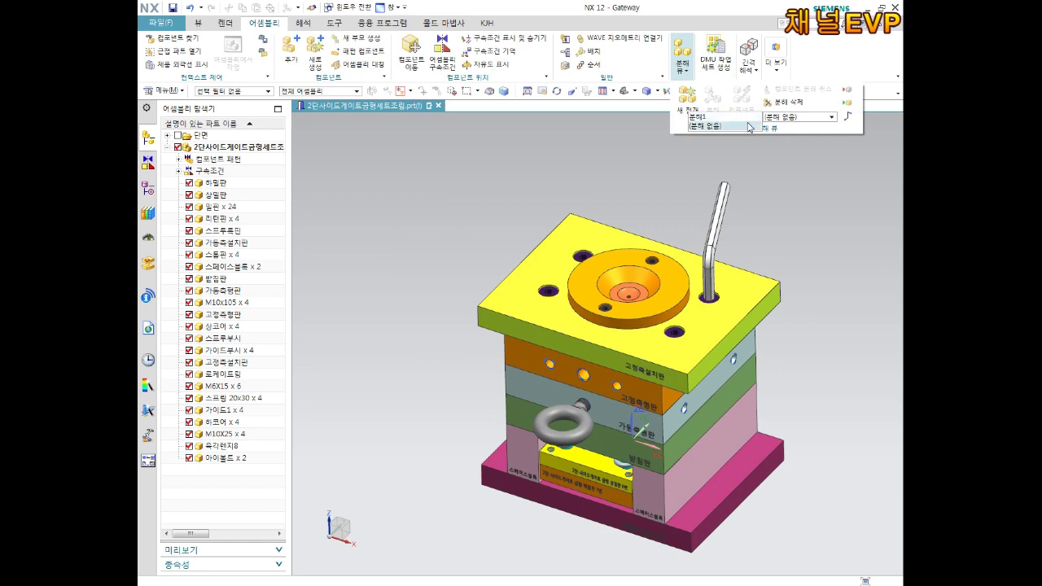
pyautogui.click(705, 118)
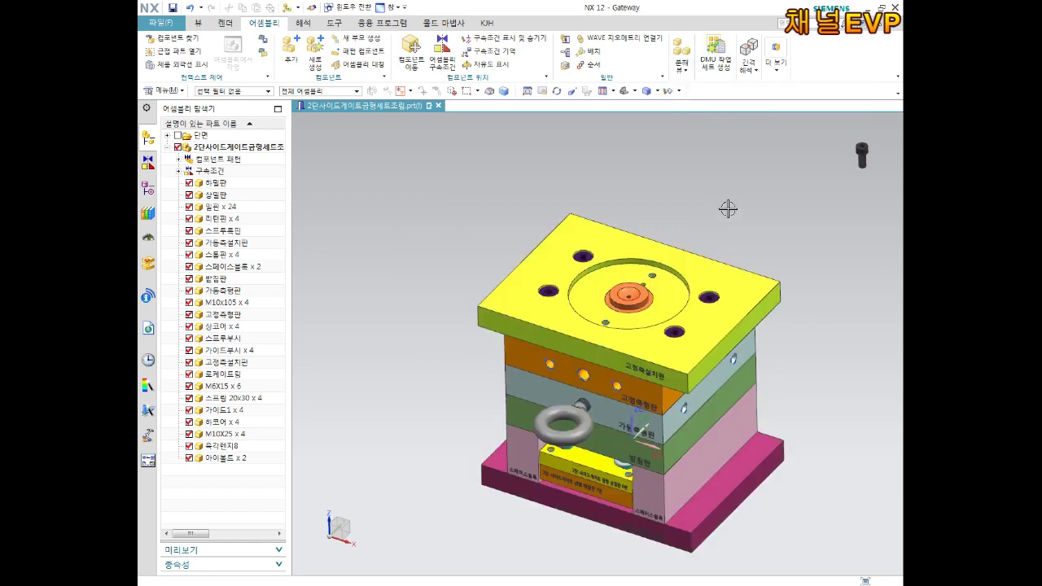
pyautogui.scroll(-4, 728, 209)
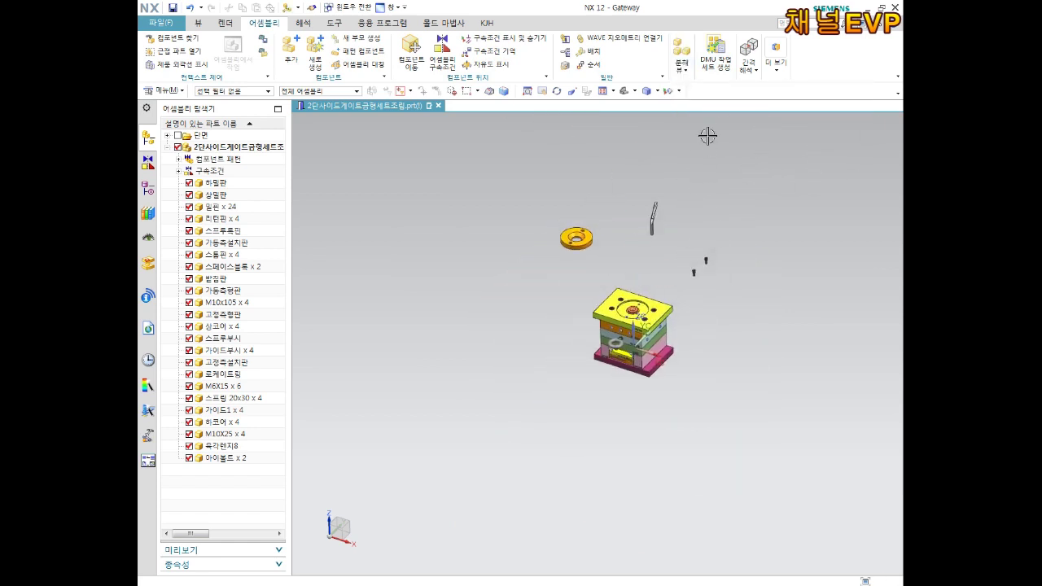
pyautogui.click(682, 57)
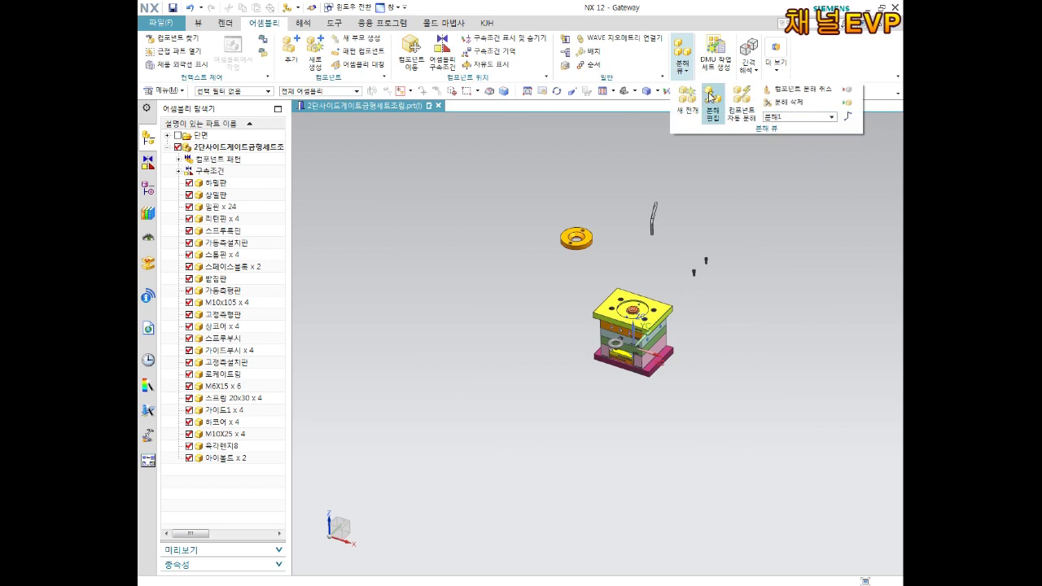
pyautogui.click(831, 118)
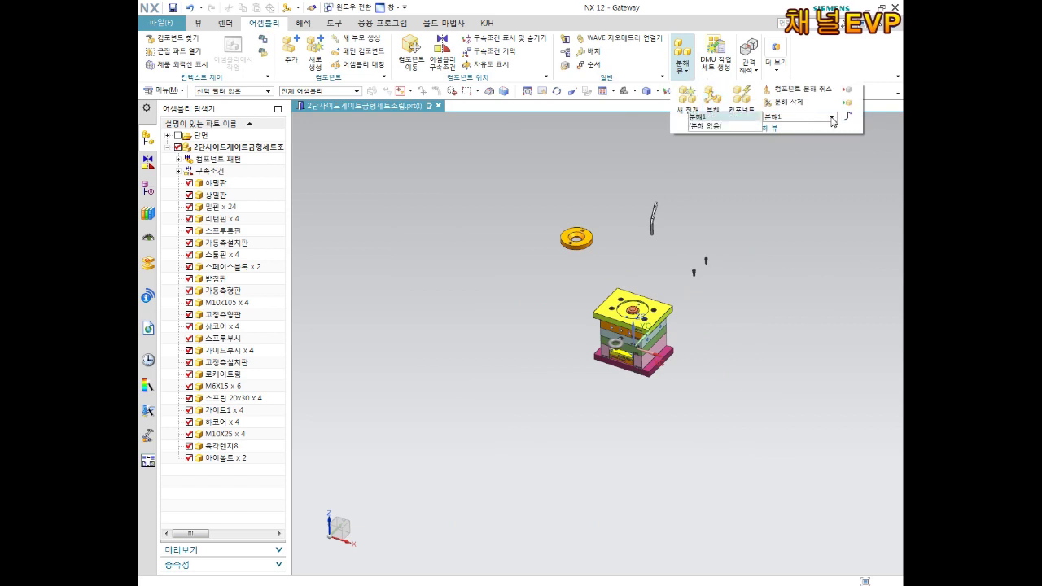
pyautogui.click(733, 128)
pyautogui.hotkey('ctrl', 'f')
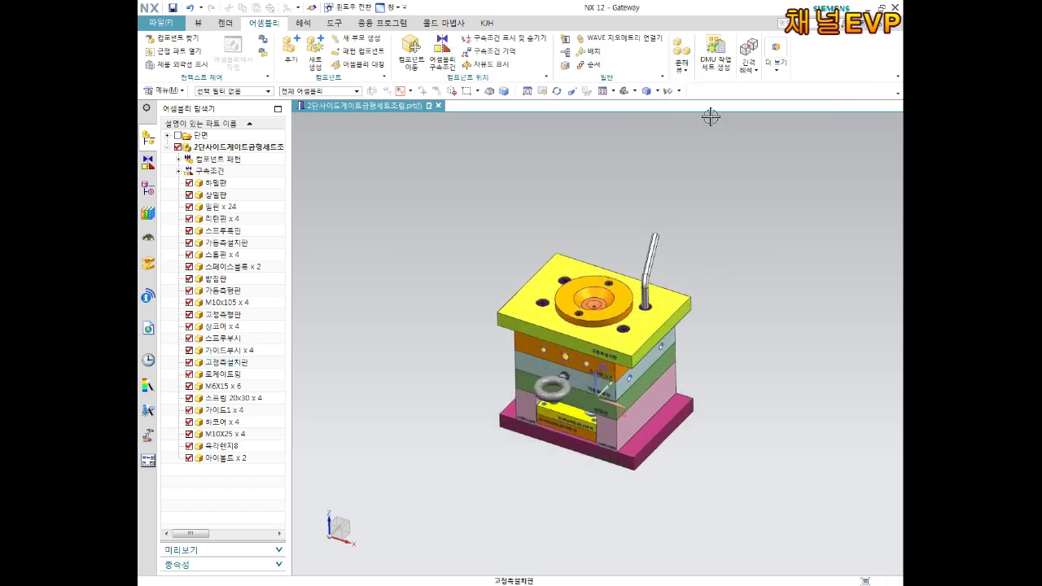
pyautogui.click(682, 57)
pyautogui.click(786, 118)
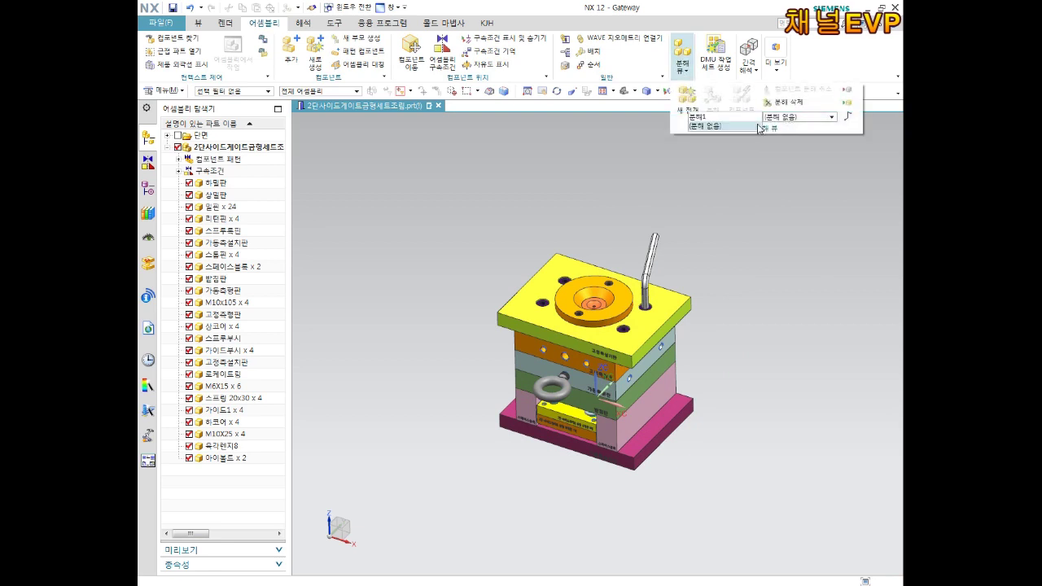
pyautogui.click(778, 128)
pyautogui.moveTo(697, 232); pyautogui.dragTo(707, 232, button='middle')
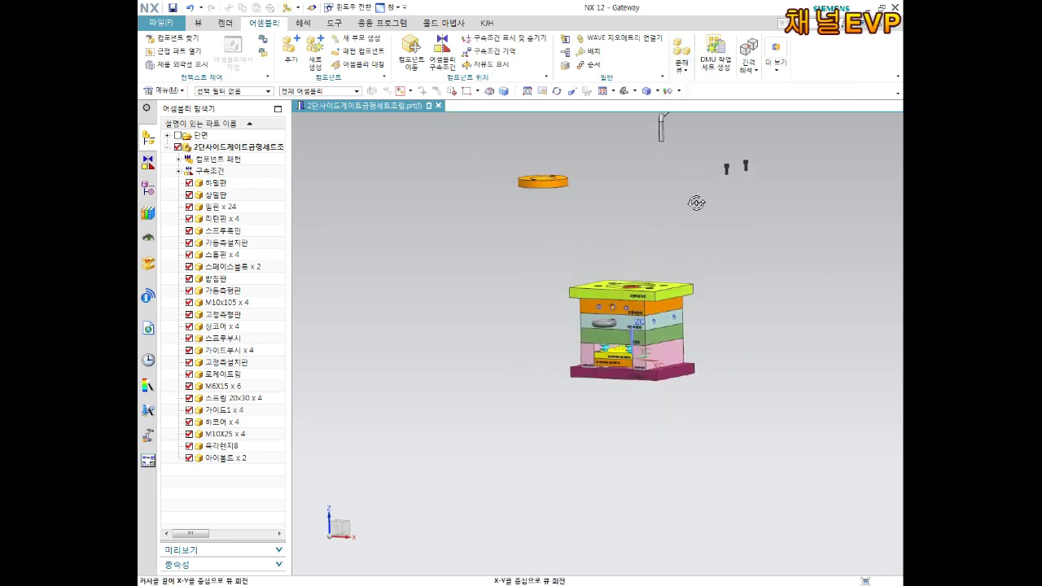
pyautogui.click(682, 67)
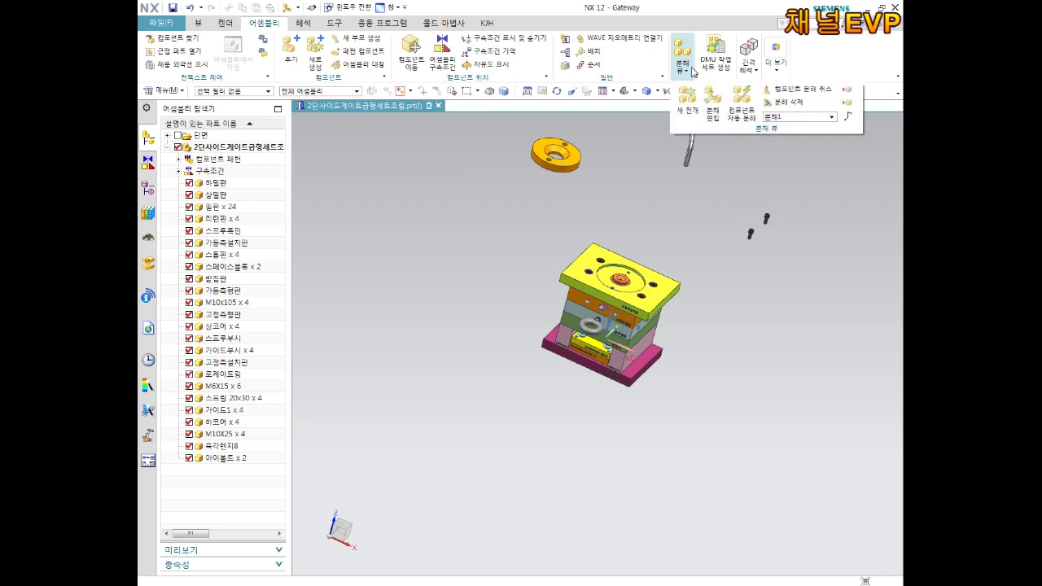
pyautogui.click(796, 121)
pyautogui.click(796, 121)
pyautogui.click(796, 121)
pyautogui.click(725, 128)
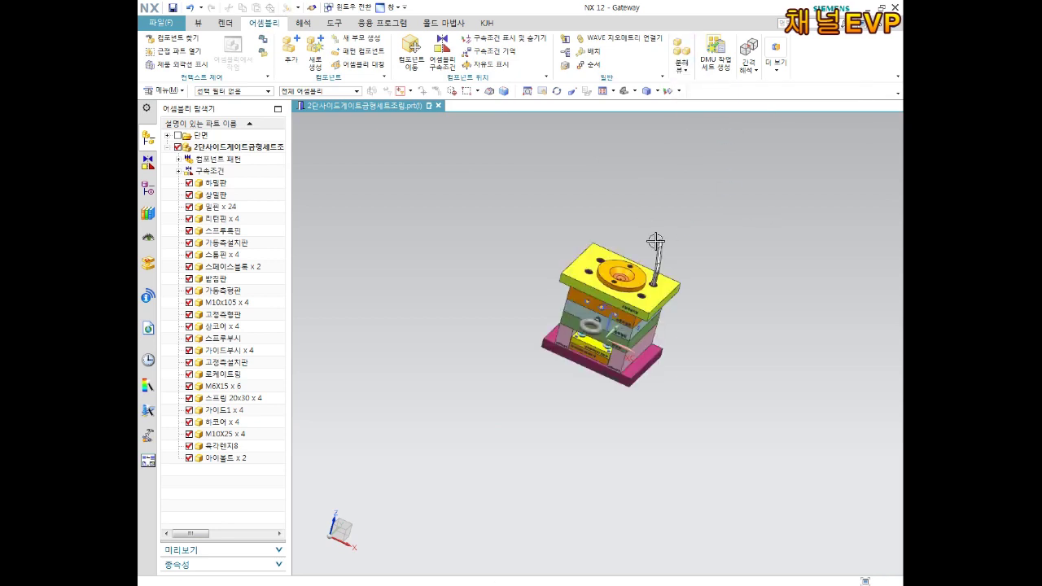
pyautogui.scroll(1, 643, 285)
pyautogui.moveTo(645, 281); pyautogui.dragTo(652, 268, button='middle')
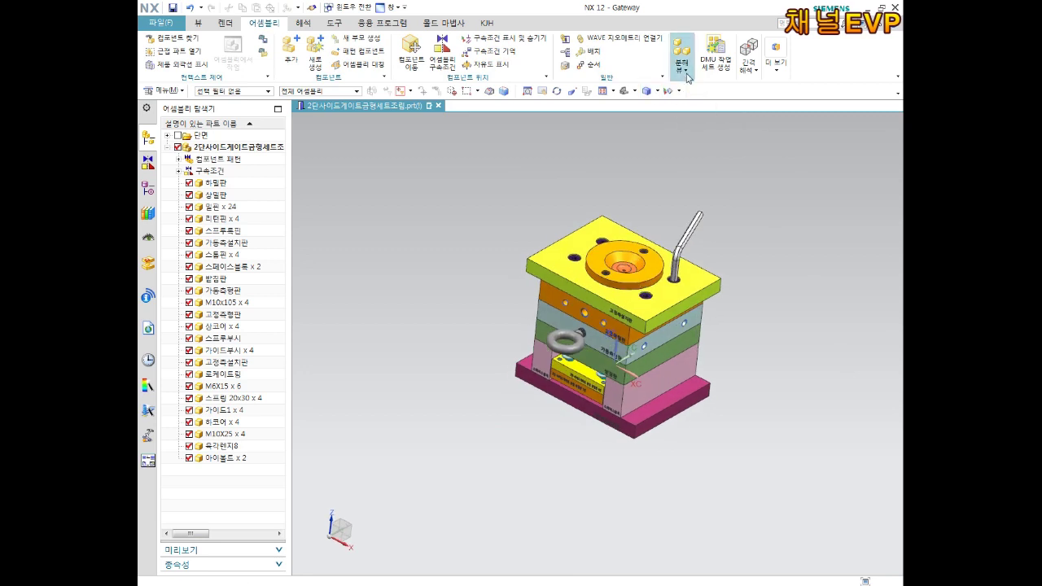
pyautogui.click(682, 61)
pyautogui.click(798, 118)
pyautogui.click(717, 116)
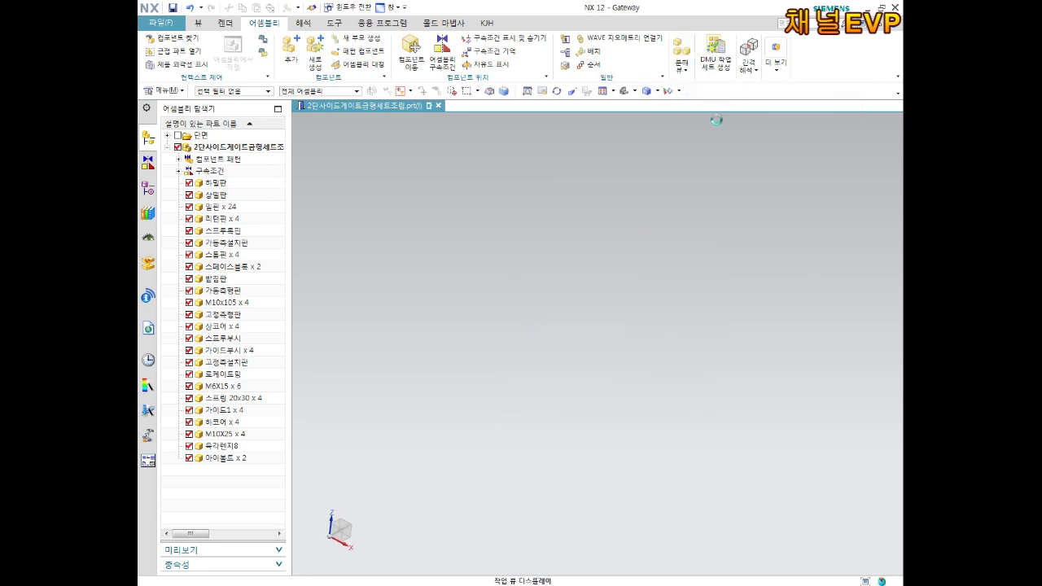
pyautogui.scroll(-2, 653, 236)
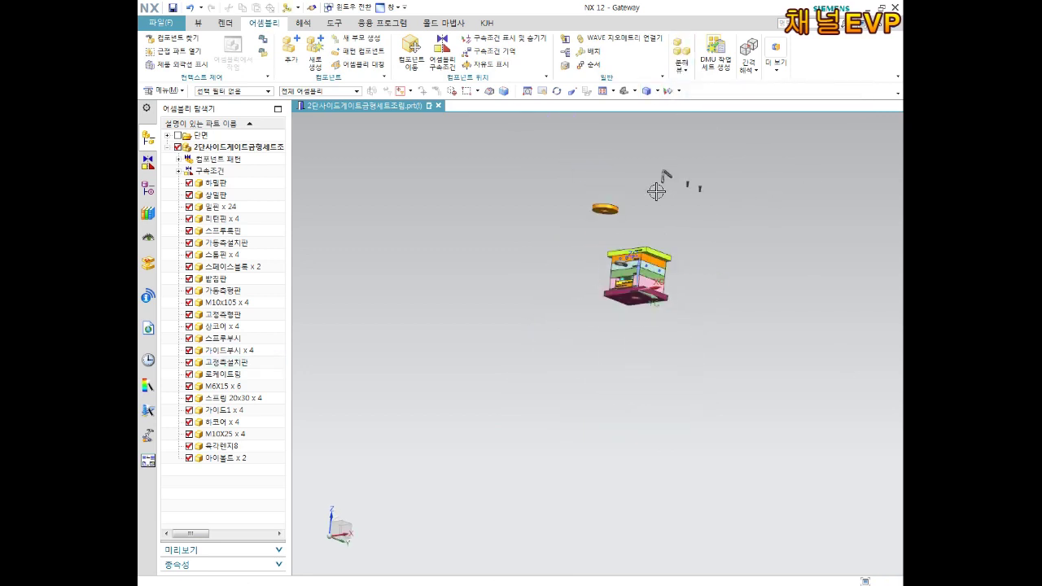
pyautogui.click(652, 251)
pyautogui.scroll(3, 652, 252)
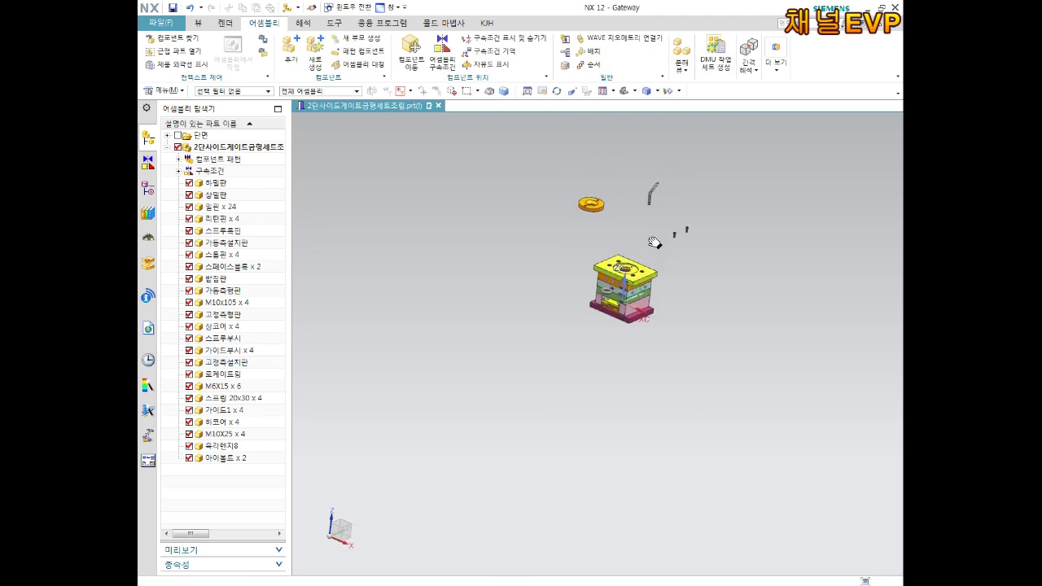
pyautogui.moveTo(671, 225)
pyautogui.mouseDown(button='middle')
pyautogui.moveTo(615, 281)
pyautogui.moveTo(644, 337)
pyautogui.moveTo(670, 163)
pyautogui.mouseUp(button='middle')
pyautogui.click(686, 73)
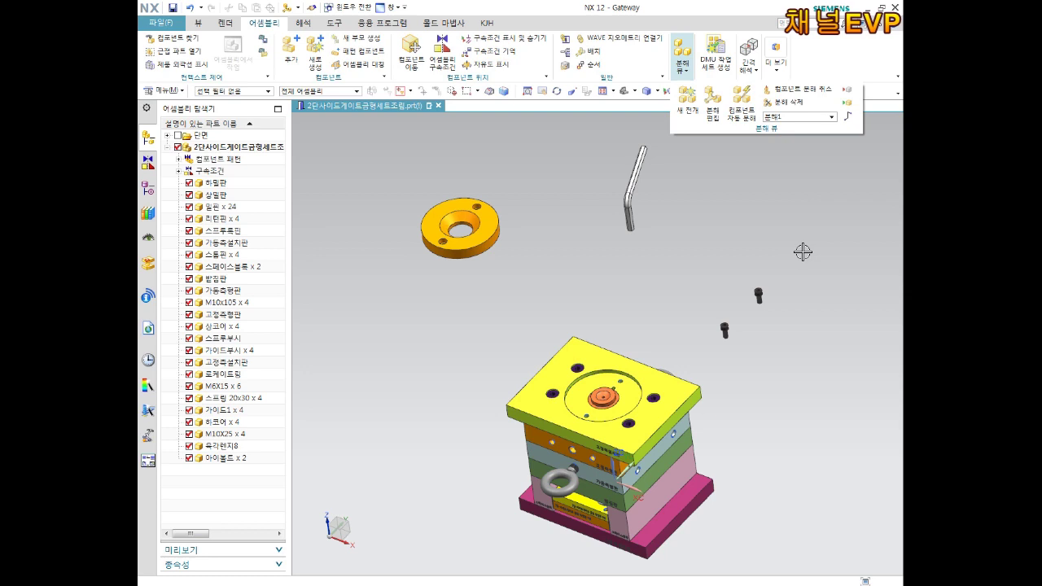
pyautogui.moveTo(833, 213)
pyautogui.mouseDown(button='middle')
pyautogui.moveTo(798, 231)
pyautogui.moveTo(748, 109)
pyautogui.mouseUp(button='middle')
pyautogui.click(684, 73)
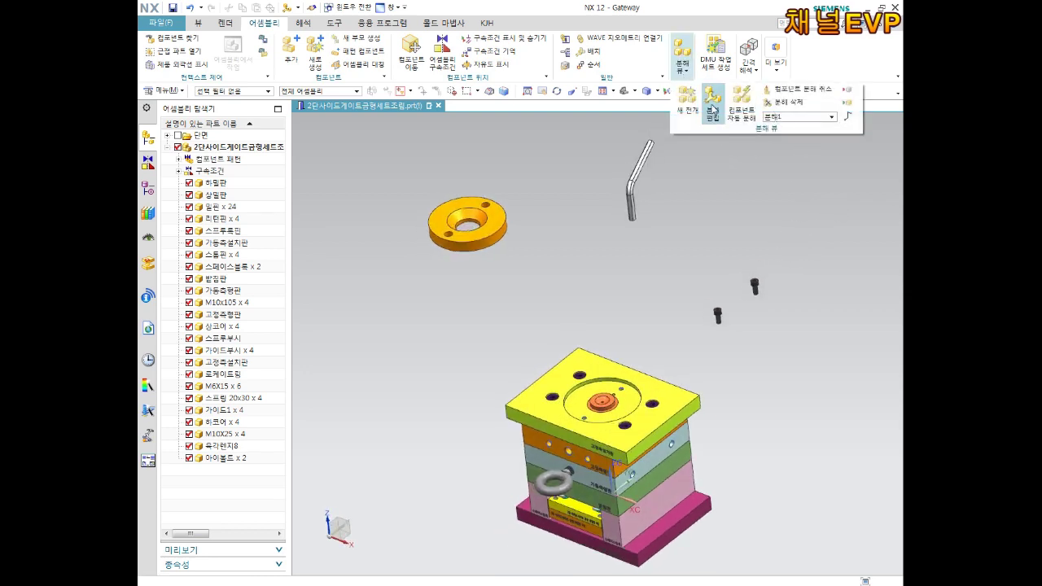
# - Start Edit Explosion and select the four M10X25 bolts in the top plate
pyautogui.click(713, 111)
pyautogui.scroll(3, 628, 421)
pyautogui.scroll(2, 625, 410)
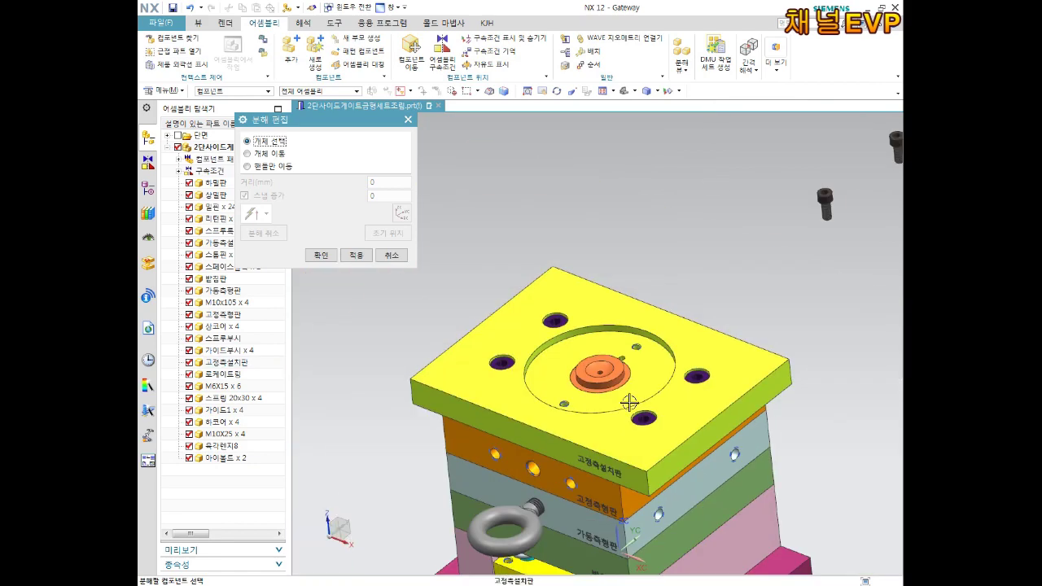
pyautogui.scroll(-5, 630, 403)
pyautogui.moveTo(674, 407)
pyautogui.mouseDown(button='middle')
pyautogui.moveTo(651, 358)
pyautogui.moveTo(616, 385)
pyautogui.mouseUp(button='middle')
pyautogui.scroll(6, 600, 396)
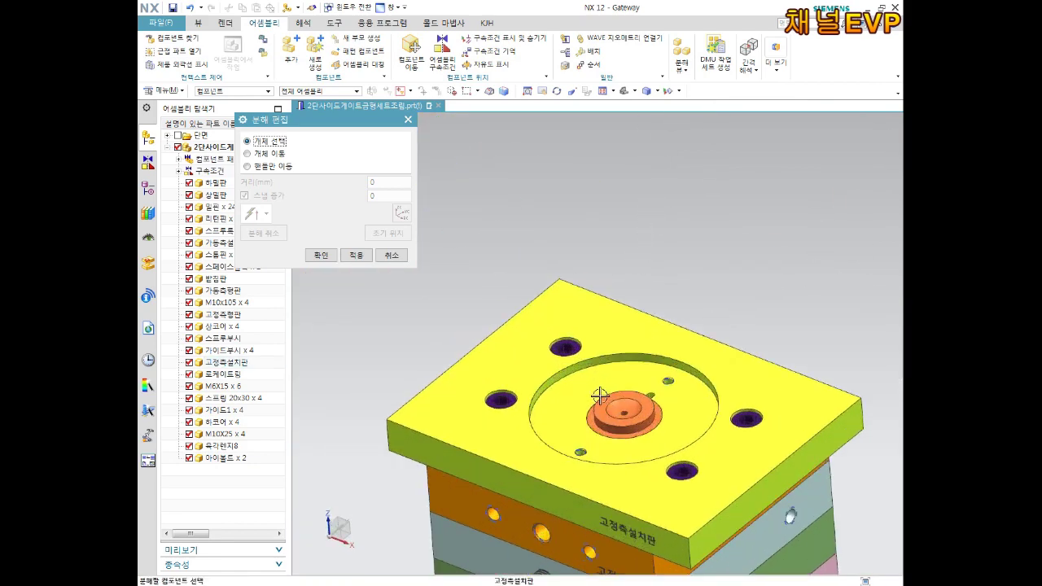
pyautogui.scroll(-2, 643, 404)
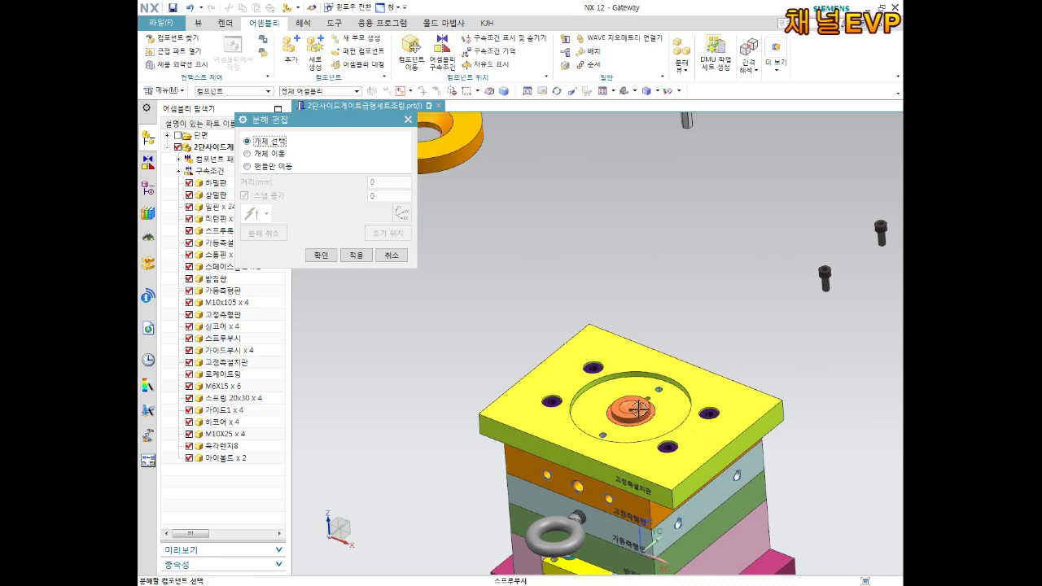
pyautogui.scroll(2, 628, 409)
pyautogui.scroll(-3, 631, 413)
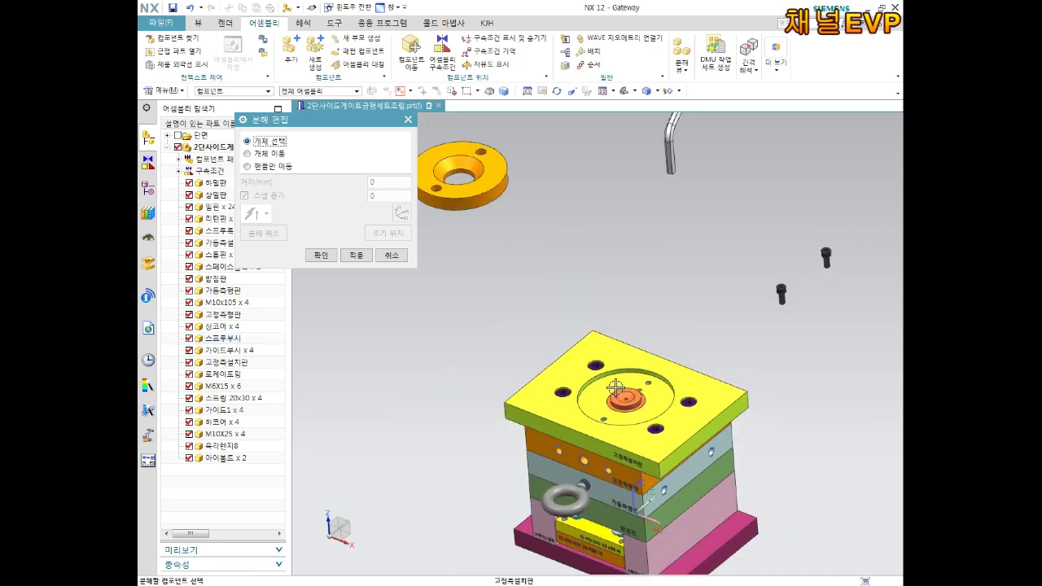
pyautogui.scroll(4, 602, 375)
pyautogui.click(596, 367)
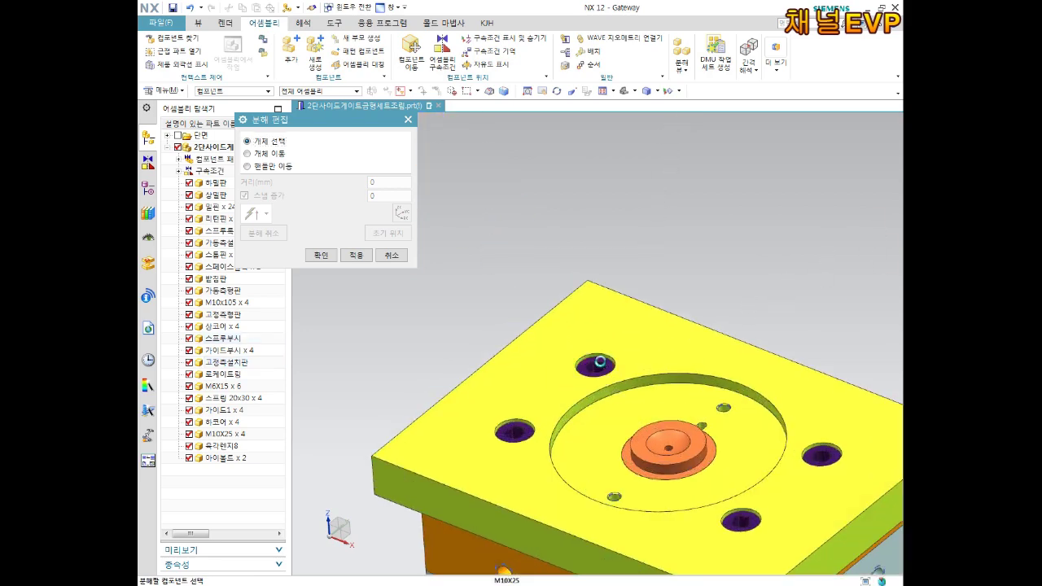
pyautogui.scroll(-2, 596, 367)
pyautogui.click(547, 412)
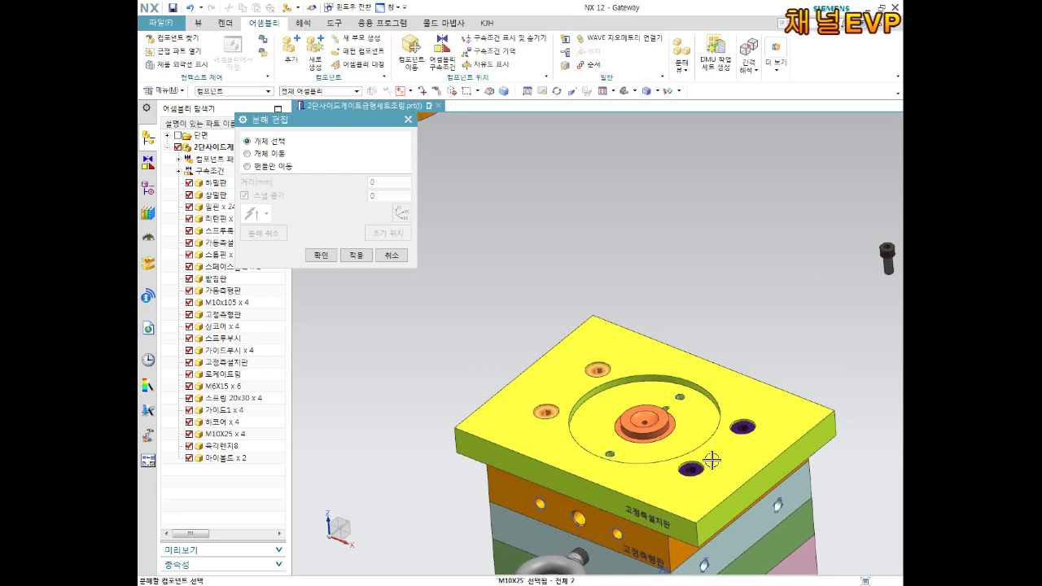
pyautogui.click(689, 469)
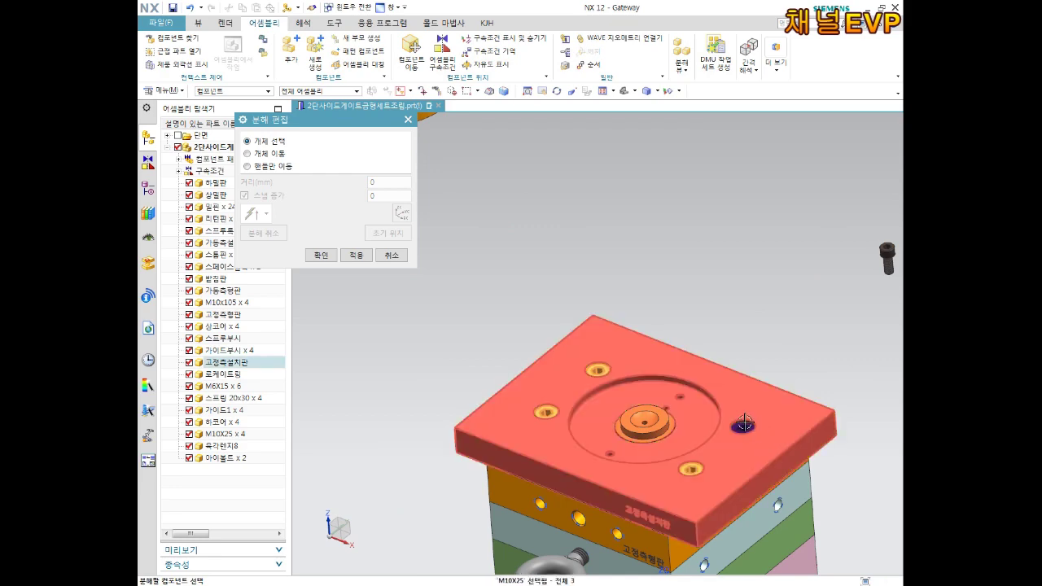
pyautogui.click(744, 422)
pyautogui.scroll(-3, 744, 423)
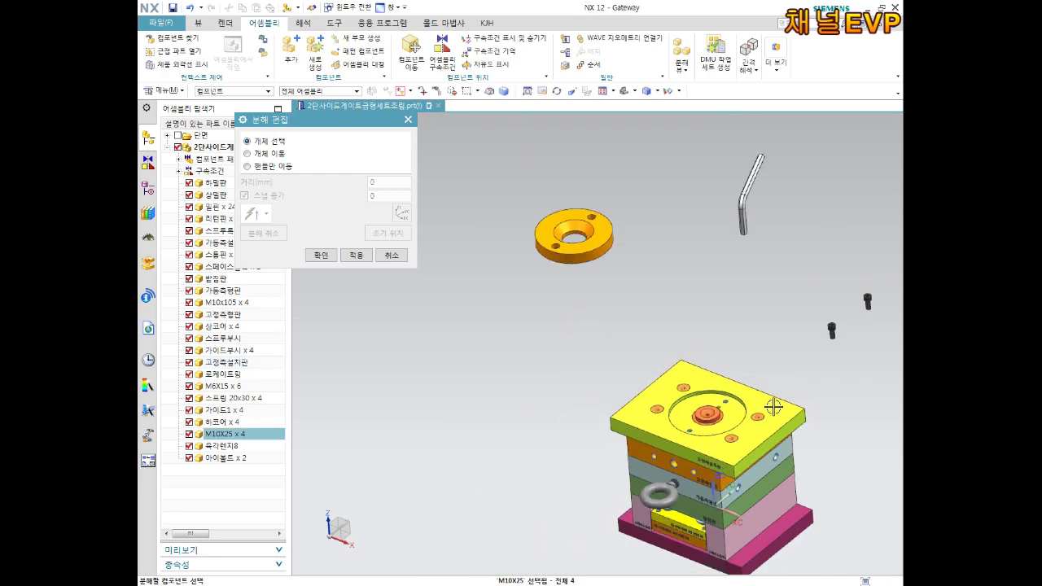
# - Lift the four M10X25 bolts along Z, move them 200 along Y, and apply
pyautogui.click(277, 155)
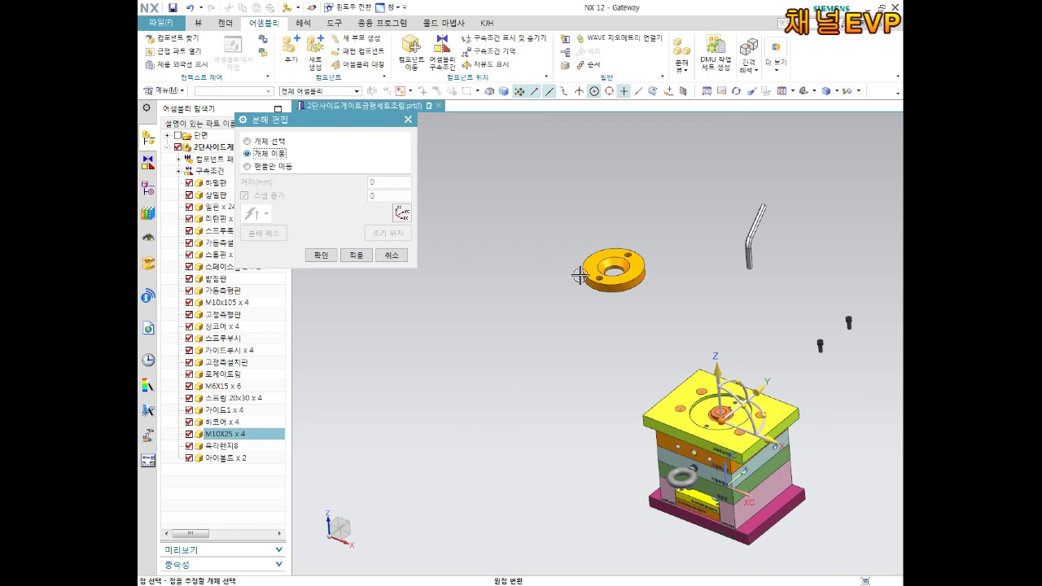
pyautogui.click(718, 368)
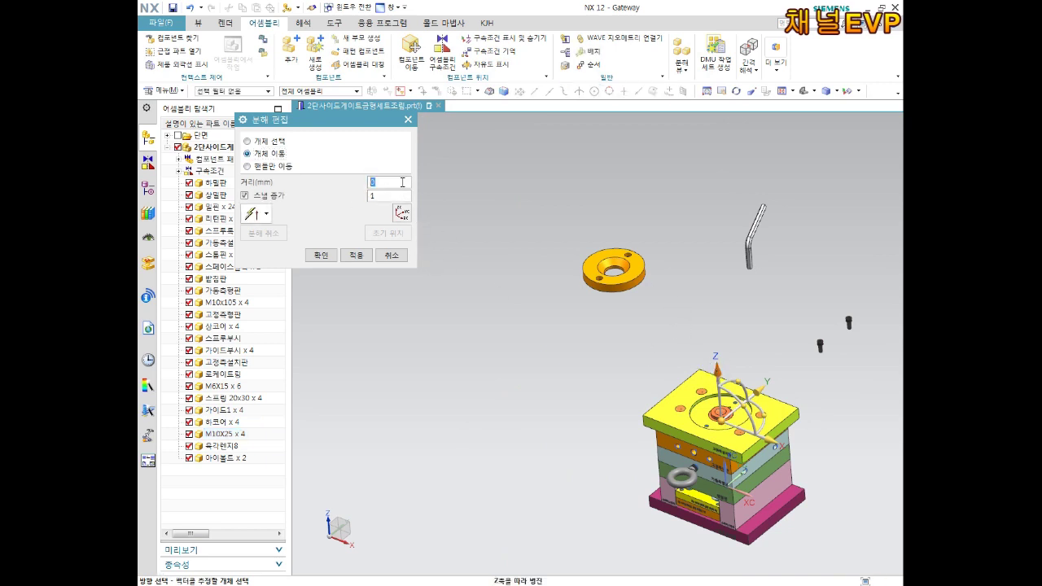
pyautogui.click(388, 182)
pyautogui.write('15')
pyautogui.press('Return')
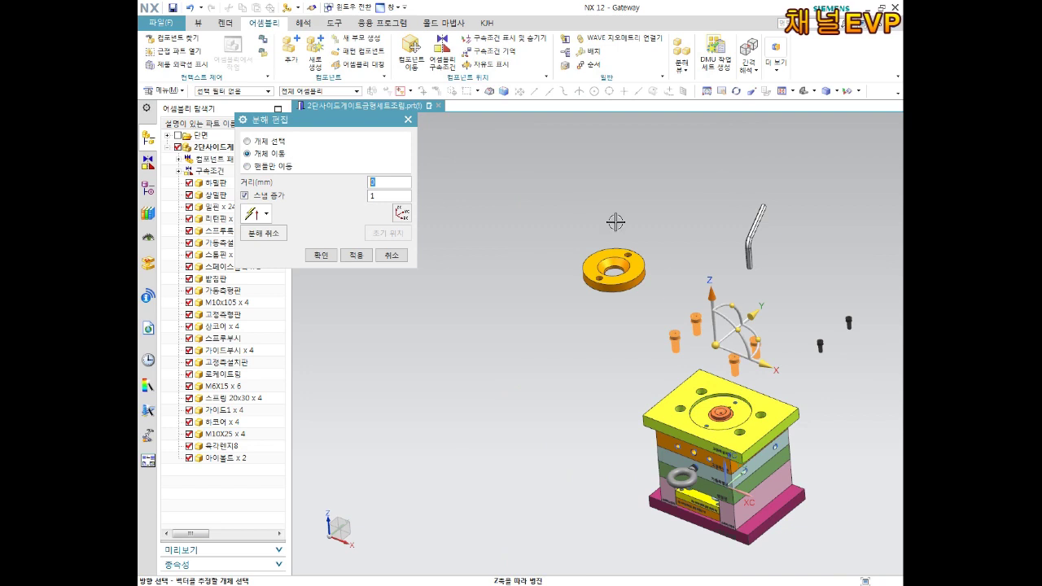
pyautogui.click(755, 310)
pyautogui.press('Return')
pyautogui.scroll(-3, 565, 381)
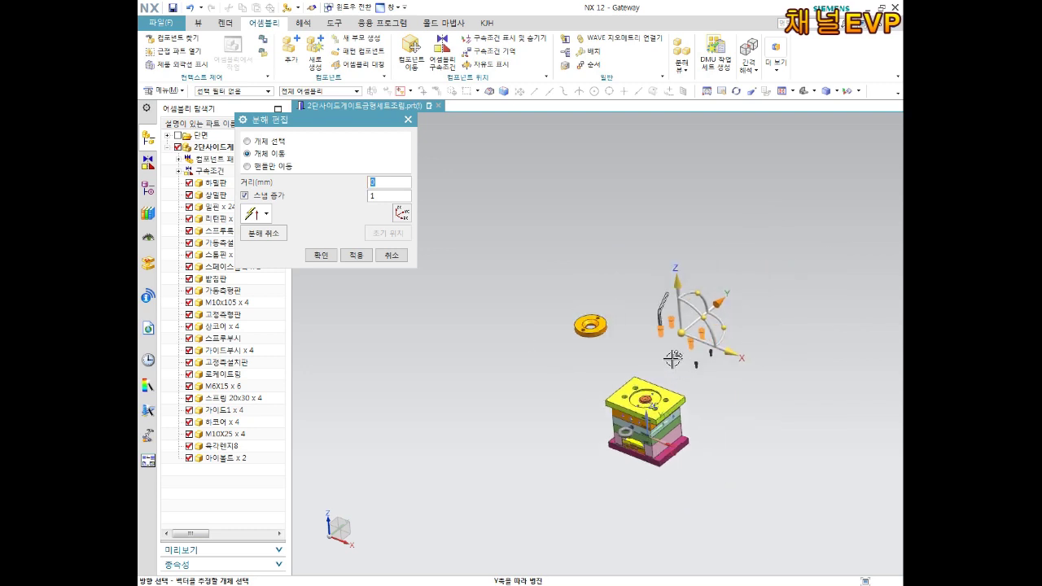
pyautogui.moveTo(565, 381); pyautogui.dragTo(691, 379, button='middle')
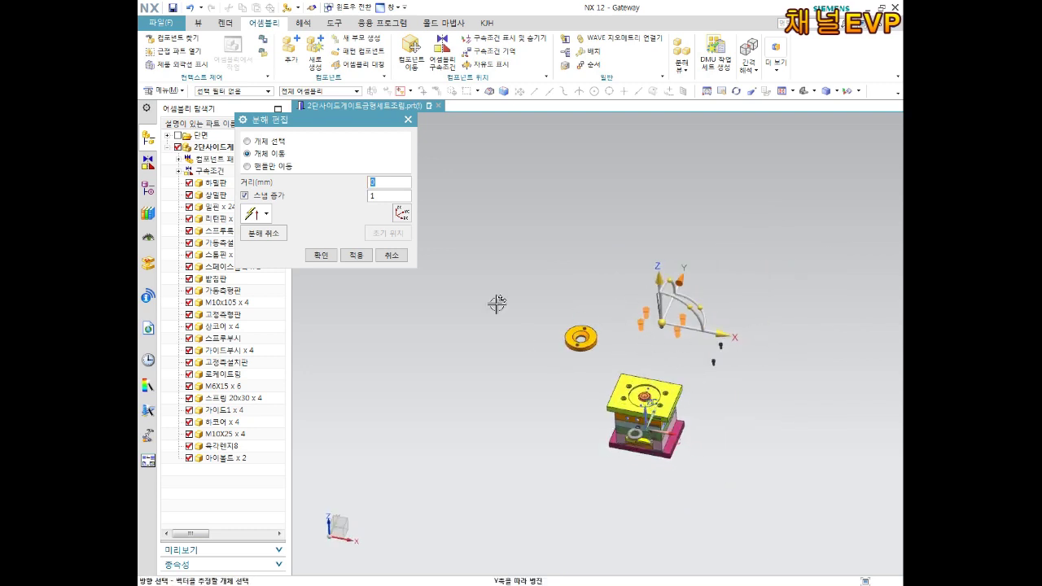
pyautogui.moveTo(642, 435); pyautogui.dragTo(561, 307, button='middle')
pyautogui.click(352, 256)
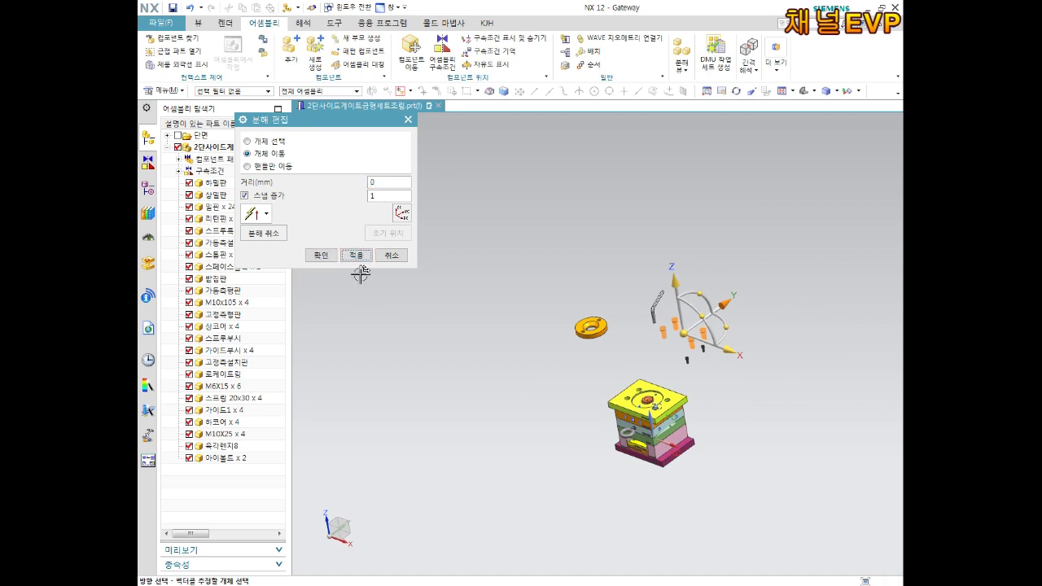
pyautogui.scroll(2, 705, 356)
pyautogui.scroll(2, 704, 356)
pyautogui.moveTo(670, 325); pyautogui.dragTo(643, 309, button='middle')
pyautogui.middleClick(666, 331)
# - Return Edit Explosion to Select Objects, leaving the moved screws unselected
pyautogui.scroll(3, 729, 304)
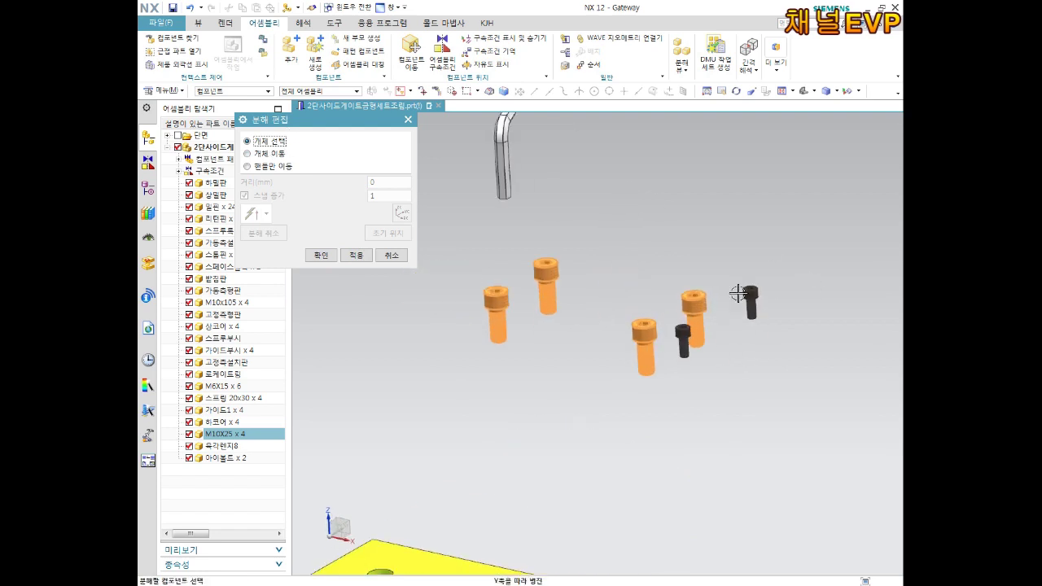
pyautogui.middleClick(723, 300)
pyautogui.moveTo(754, 228)
pyautogui.mouseDown()
pyautogui.moveTo(453, 414)
pyautogui.moveTo(679, 272)
pyautogui.moveTo(707, 237)
pyautogui.mouseUp()
pyautogui.click(260, 142)
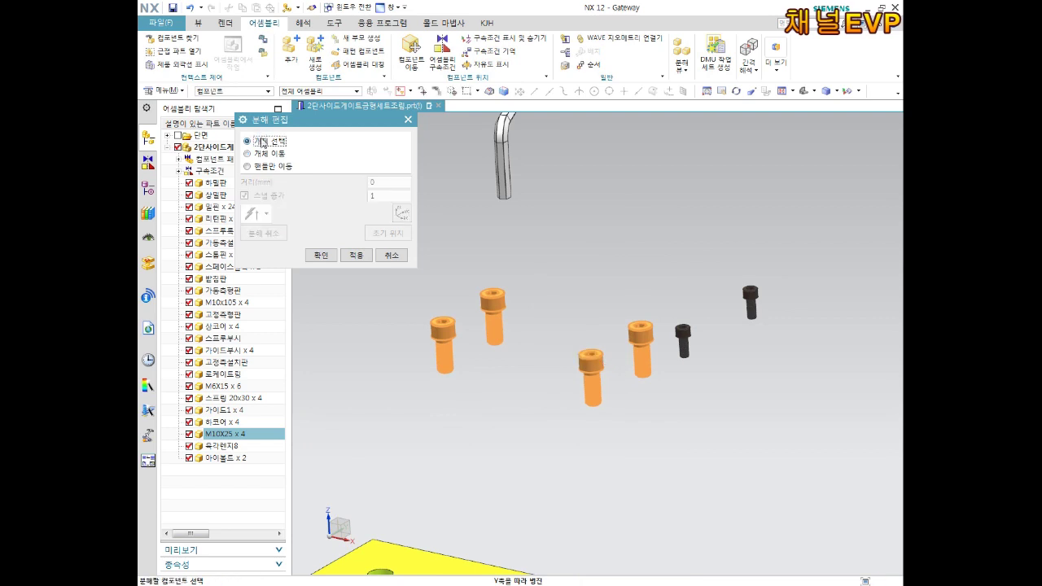
pyautogui.scroll(-3, 516, 247)
pyautogui.scroll(-2, 516, 247)
pyautogui.moveTo(517, 247)
pyautogui.mouseDown(button='middle')
pyautogui.moveTo(492, 291)
pyautogui.moveTo(617, 279)
pyautogui.mouseUp(button='middle')
pyautogui.middleClick(621, 278)
pyautogui.scroll(2, 621, 278)
pyautogui.scroll(2, 602, 245)
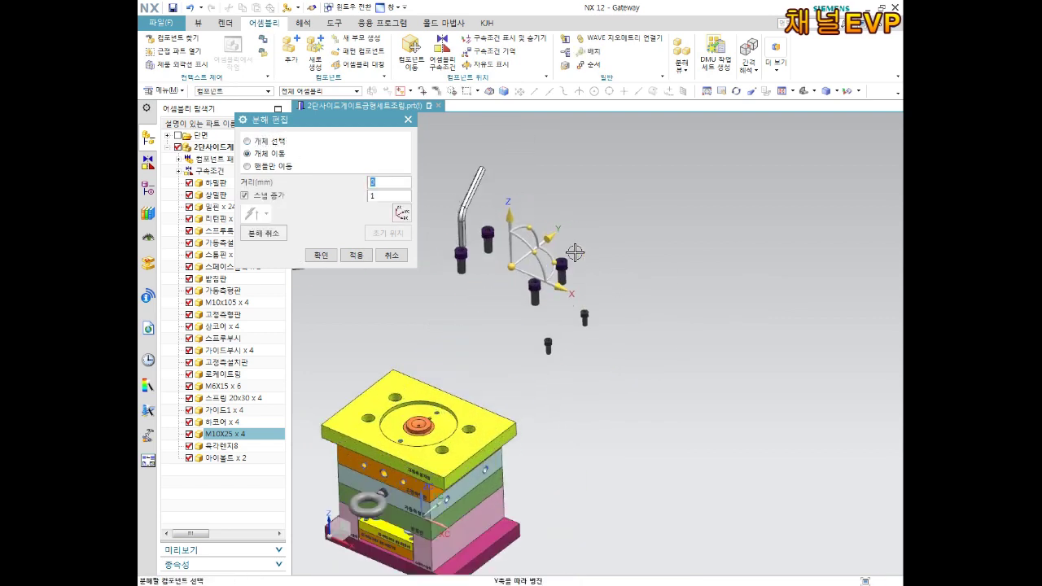
pyautogui.click(248, 142)
# - Pick the top clamp plate 고정측설치판 as the part to explode
pyautogui.scroll(2, 570, 232)
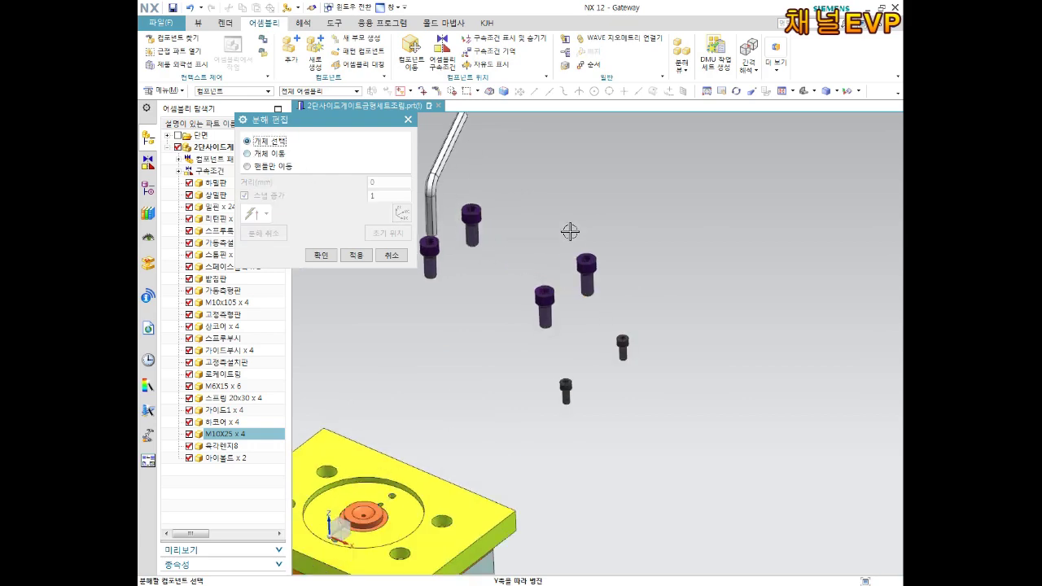
pyautogui.scroll(-3, 448, 325)
pyautogui.scroll(1, 450, 326)
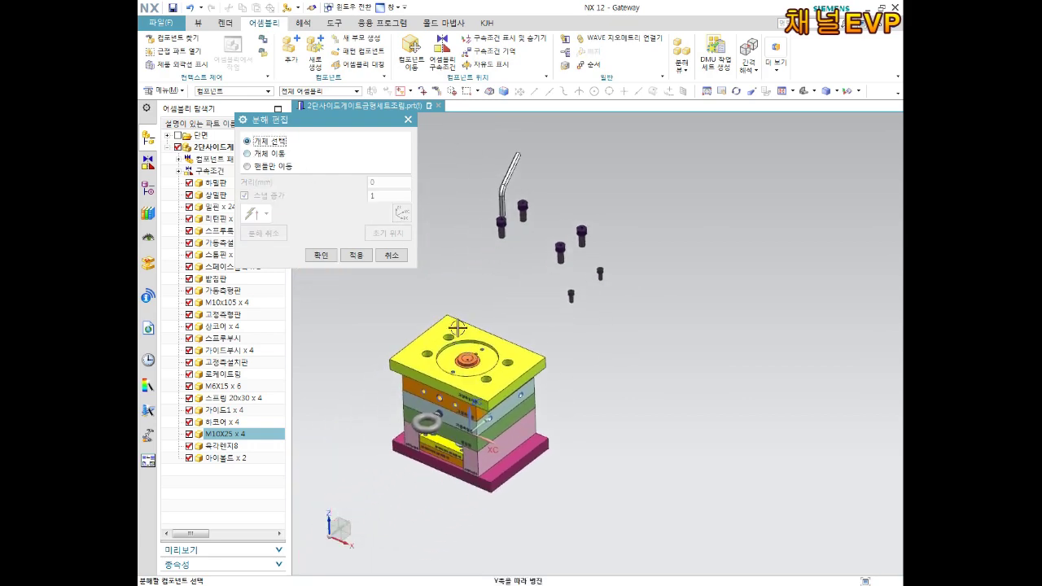
pyautogui.scroll(2, 457, 327)
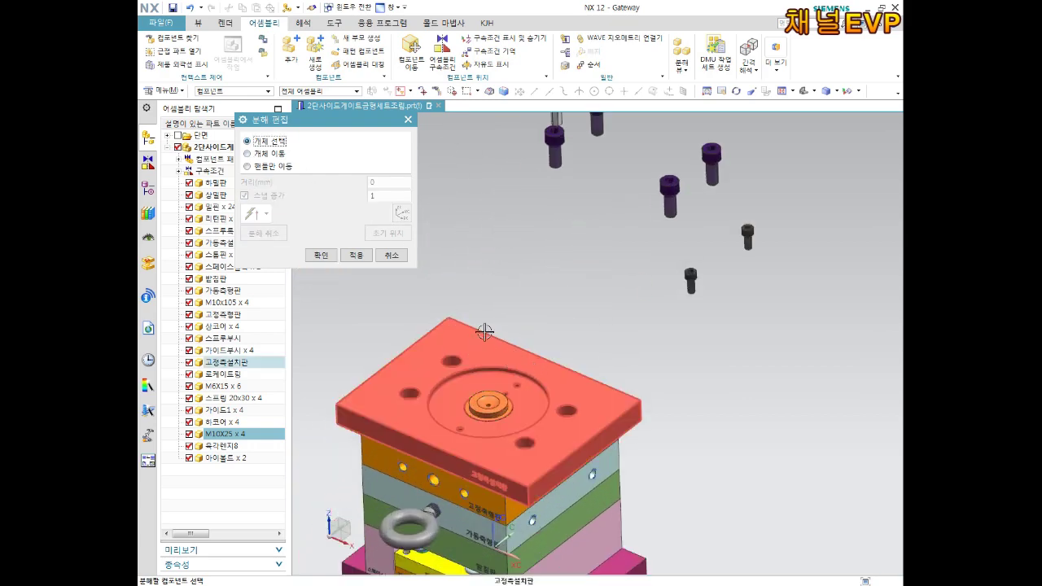
pyautogui.click(485, 332)
pyautogui.click(271, 154)
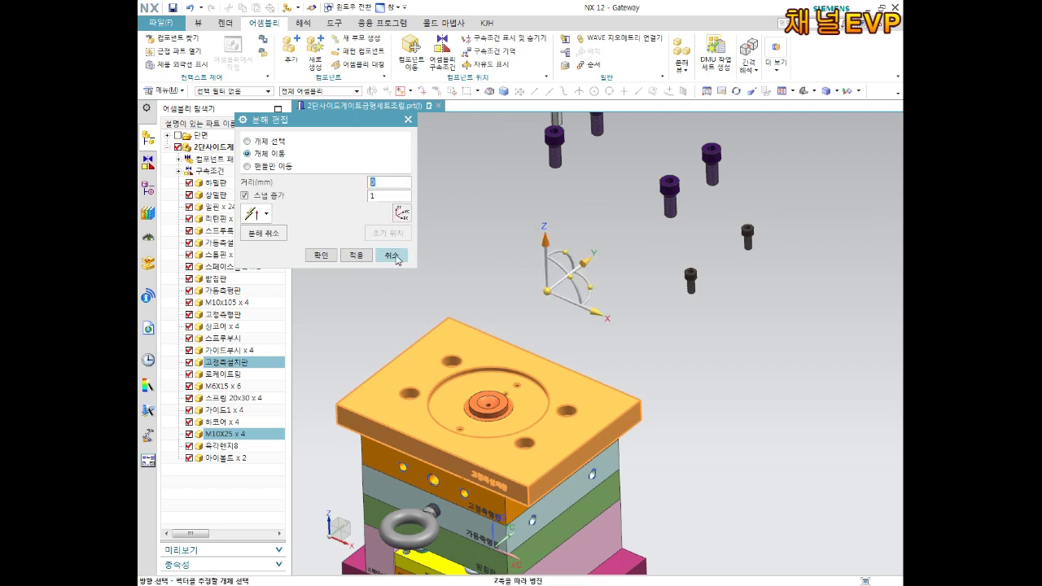
pyautogui.click(389, 182)
# - Raise the 고정측설치판 plate along Z, shift it -20 along Y, and close the editor
pyautogui.write('150')
pyautogui.press('Return')
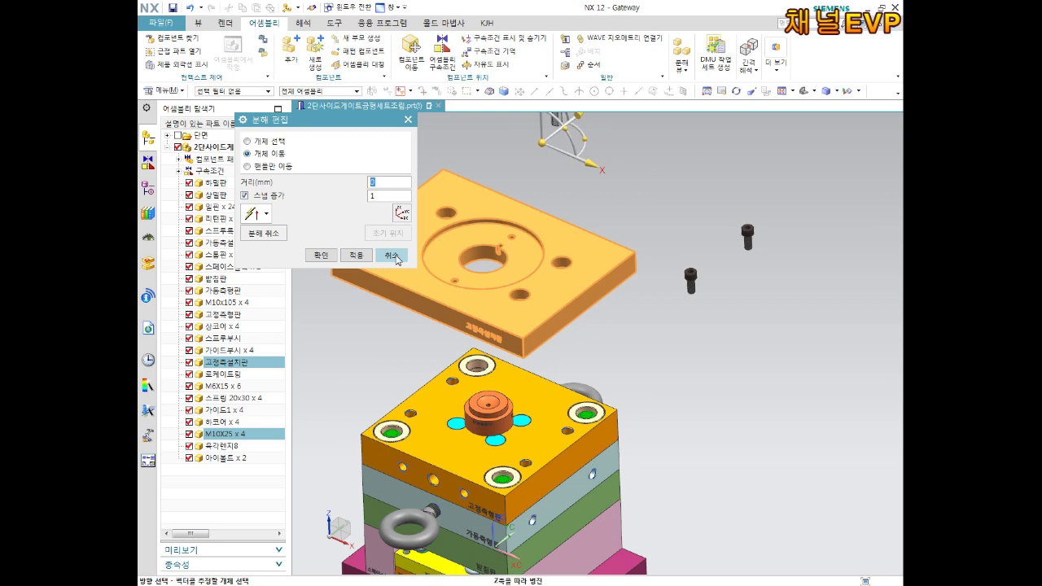
pyautogui.scroll(-2, 621, 212)
pyautogui.write('-20')
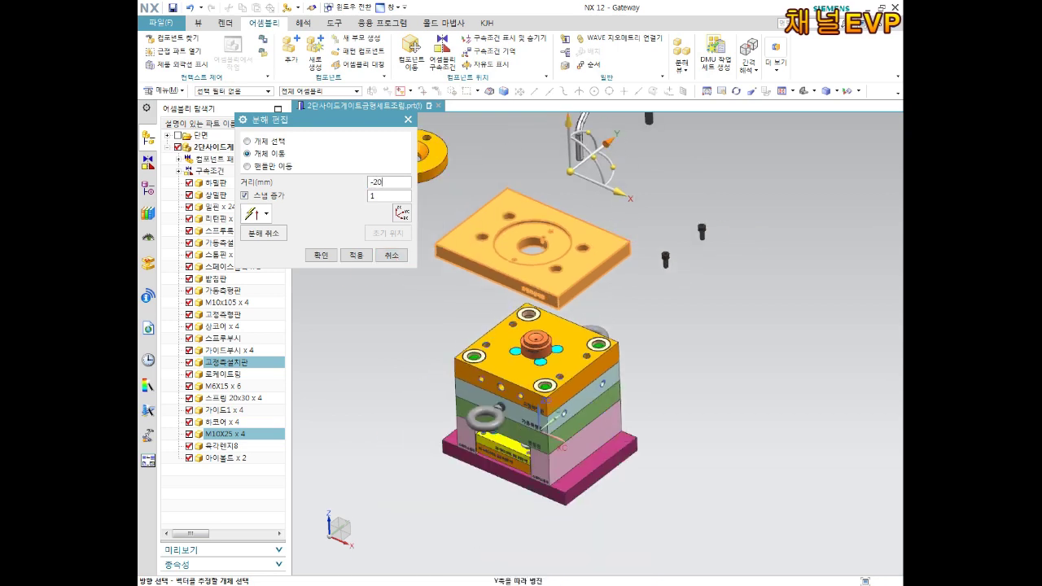
pyautogui.press('Return')
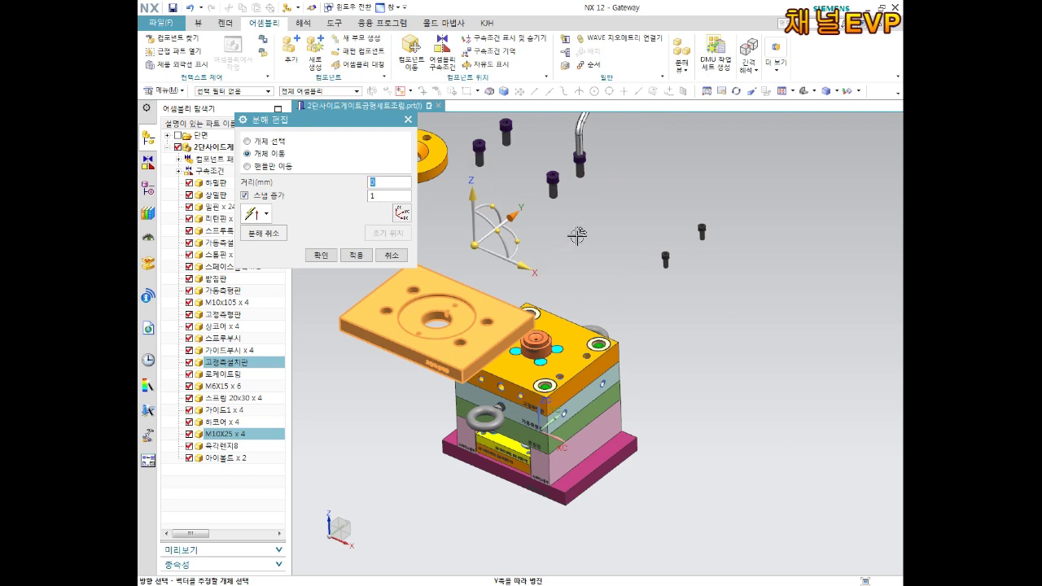
pyautogui.scroll(-2, 577, 236)
pyautogui.moveTo(575, 276)
pyautogui.mouseDown(button='middle')
pyautogui.moveTo(532, 265)
pyautogui.moveTo(567, 244)
pyautogui.moveTo(537, 255)
pyautogui.mouseUp(button='middle')
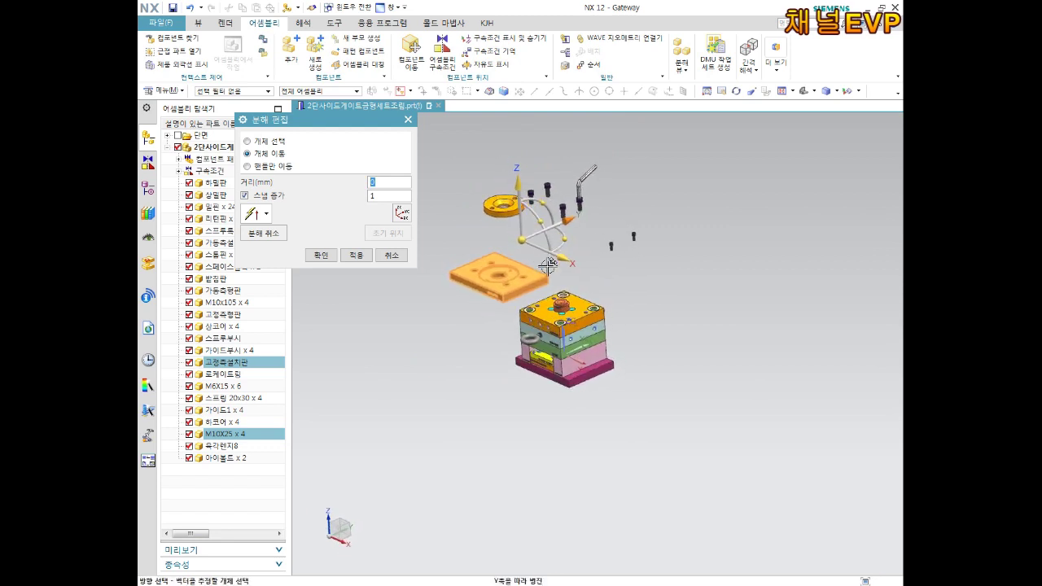
pyautogui.click(391, 255)
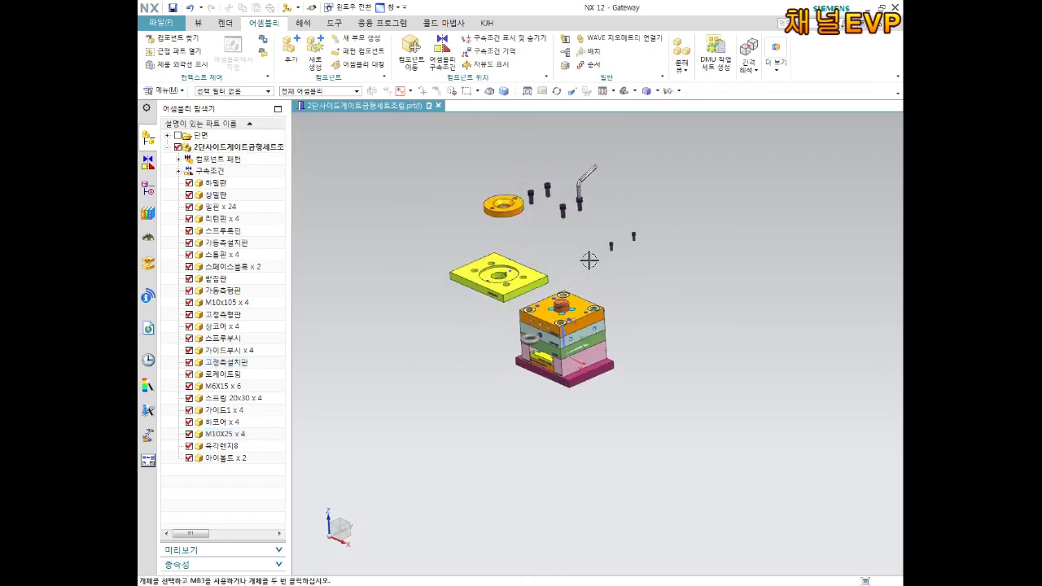
# - Reframe the mold view and reopen Edit Explosion from the Exploded Views dropdown
pyautogui.scroll(1, 644, 281)
pyautogui.scroll(1, 607, 272)
pyautogui.scroll(3, 586, 247)
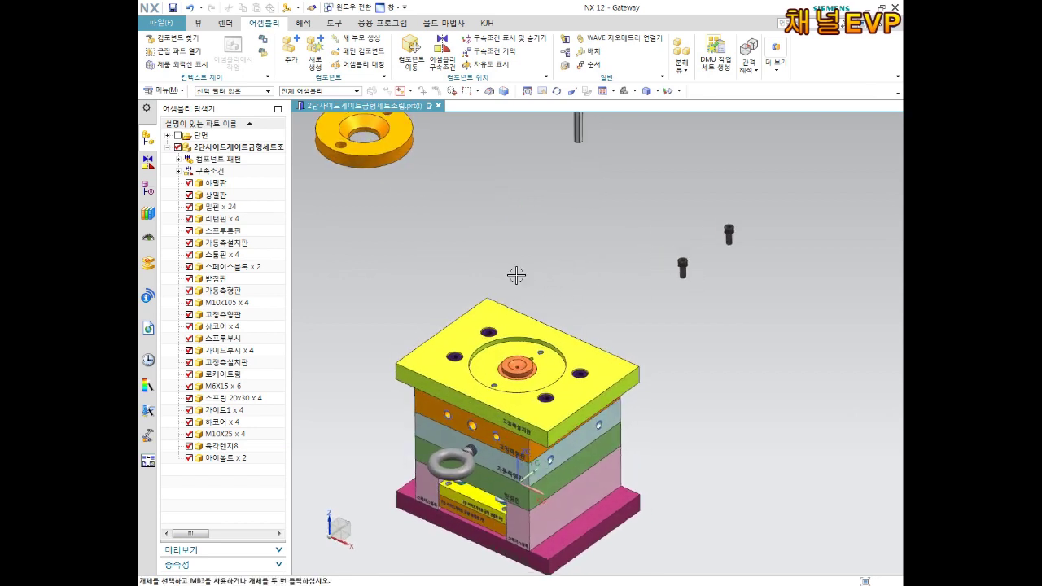
pyautogui.moveTo(518, 277); pyautogui.dragTo(586, 302, button='middle')
pyautogui.scroll(-2, 553, 282)
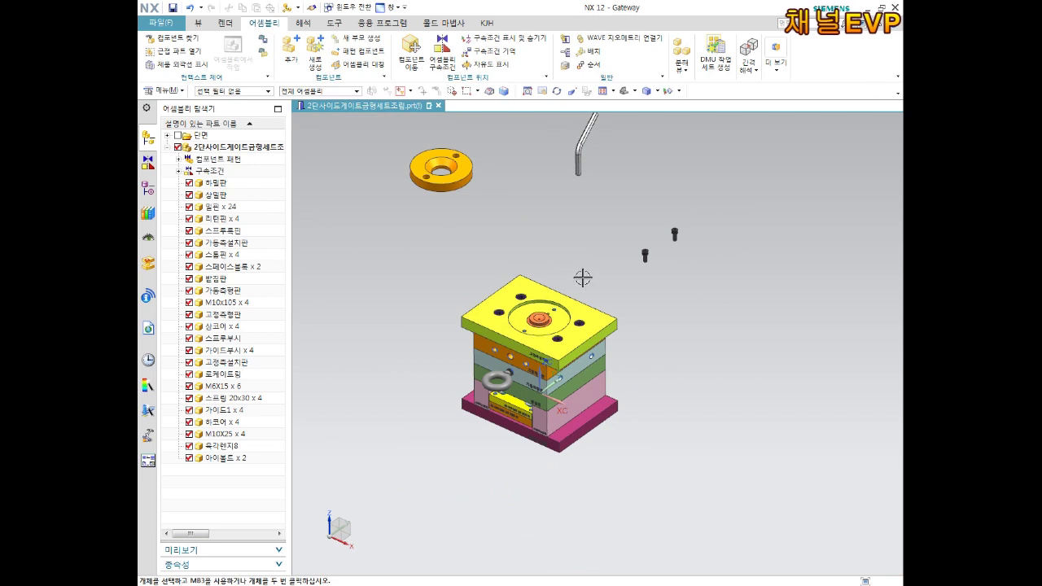
pyautogui.keyDown('shift'); pyautogui.moveTo(554, 290); pyautogui.dragTo(572, 324, button='middle'); pyautogui.keyUp('shift')
pyautogui.scroll(1, 540, 295)
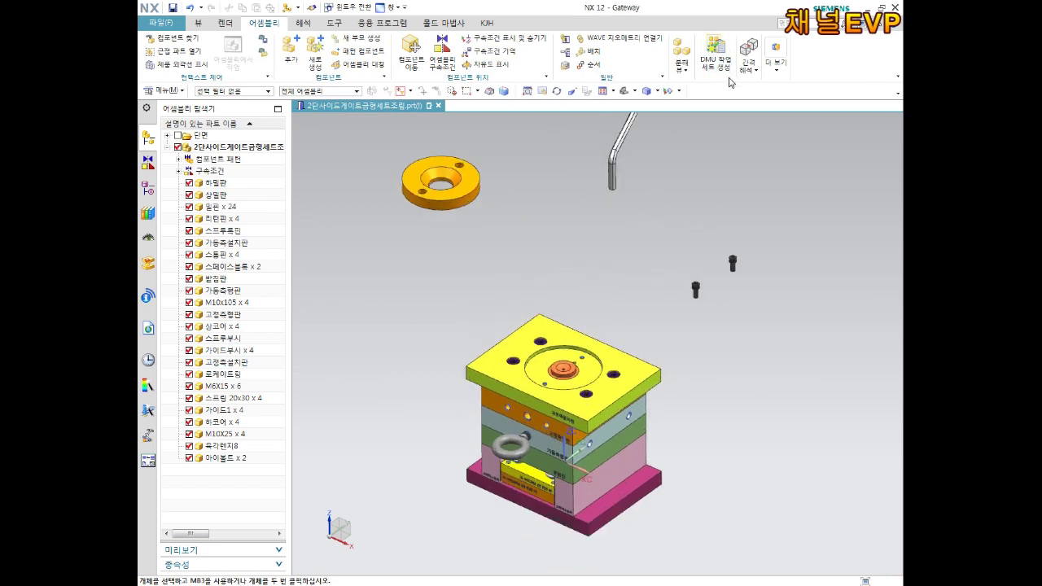
pyautogui.click(684, 61)
pyautogui.click(713, 114)
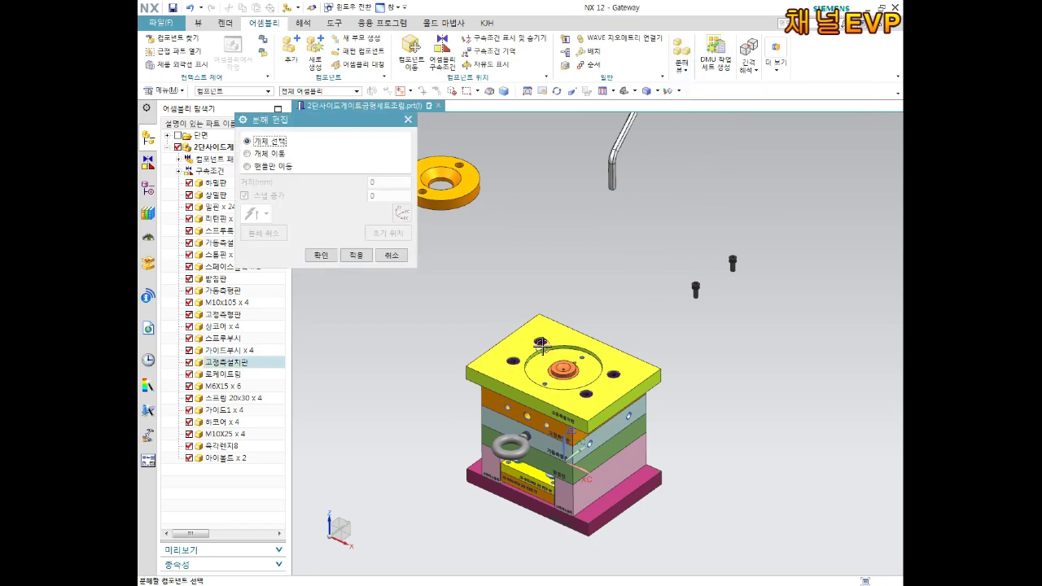
# - Select the four M10X25 screws and lift them 150 along Z
pyautogui.scroll(3, 566, 348)
pyautogui.click(588, 316)
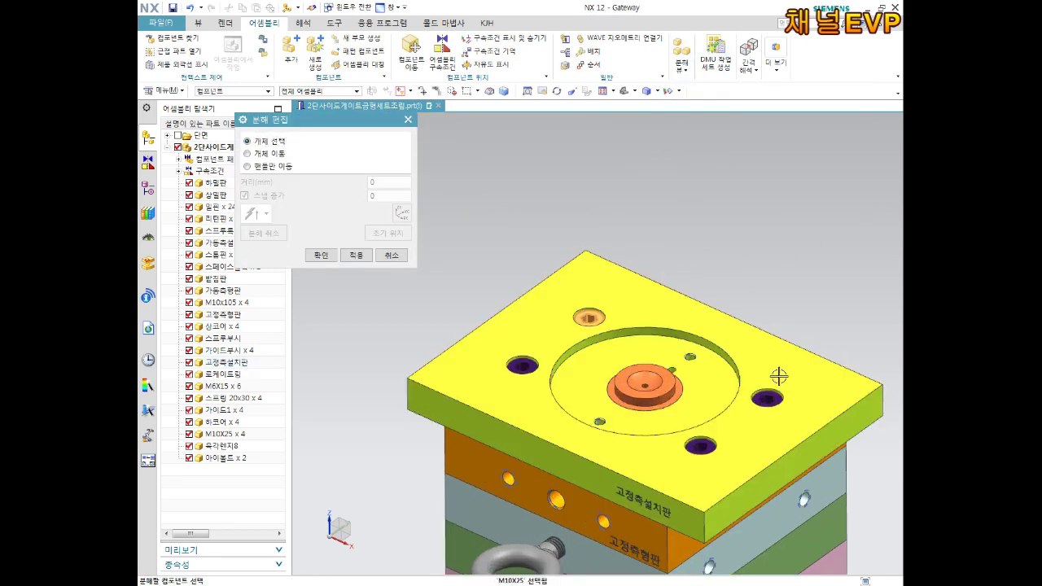
pyautogui.click(766, 396)
pyautogui.click(701, 446)
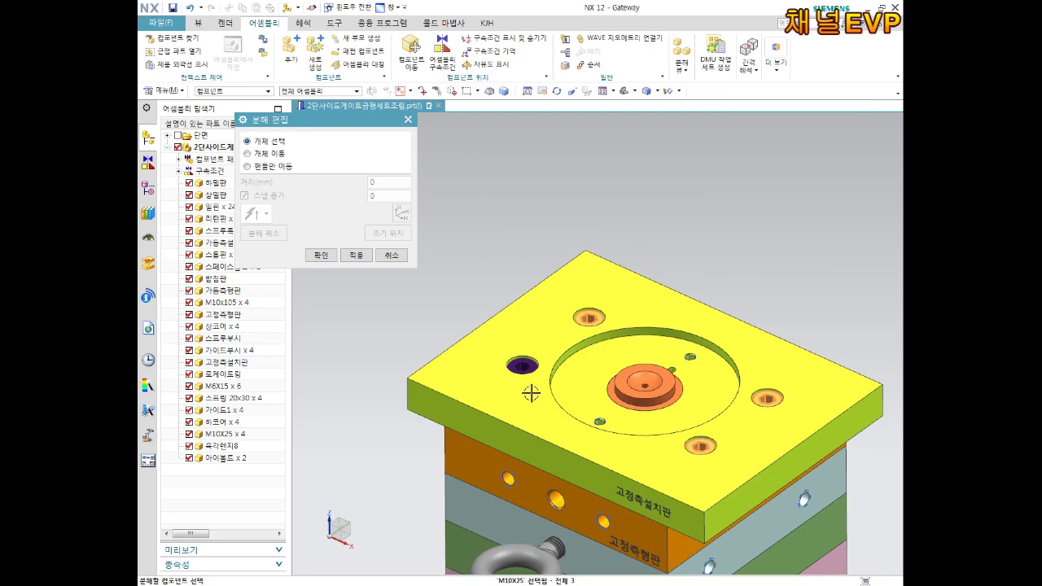
pyautogui.click(522, 365)
pyautogui.click(259, 153)
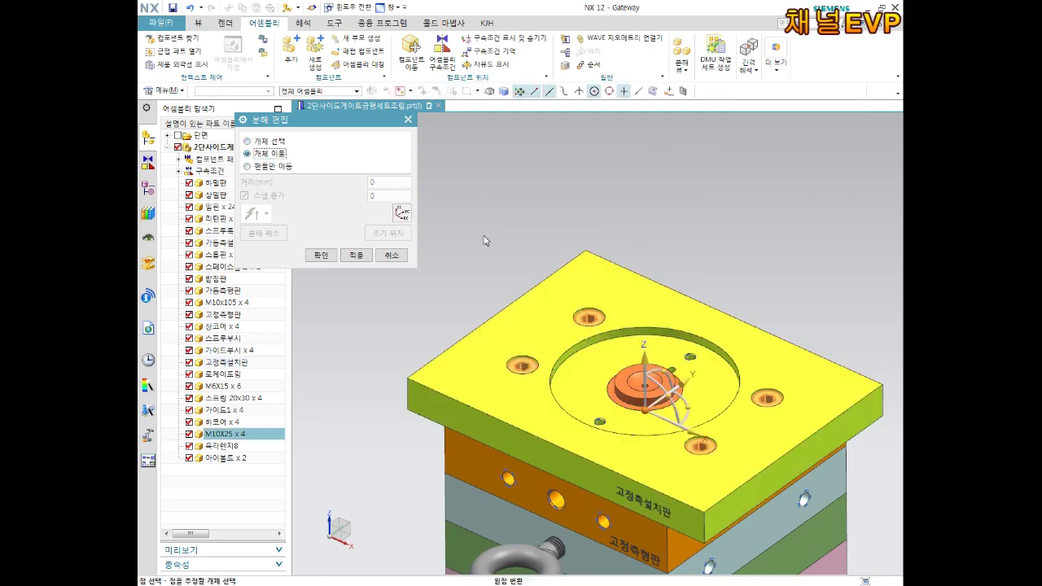
pyautogui.scroll(-2, 578, 295)
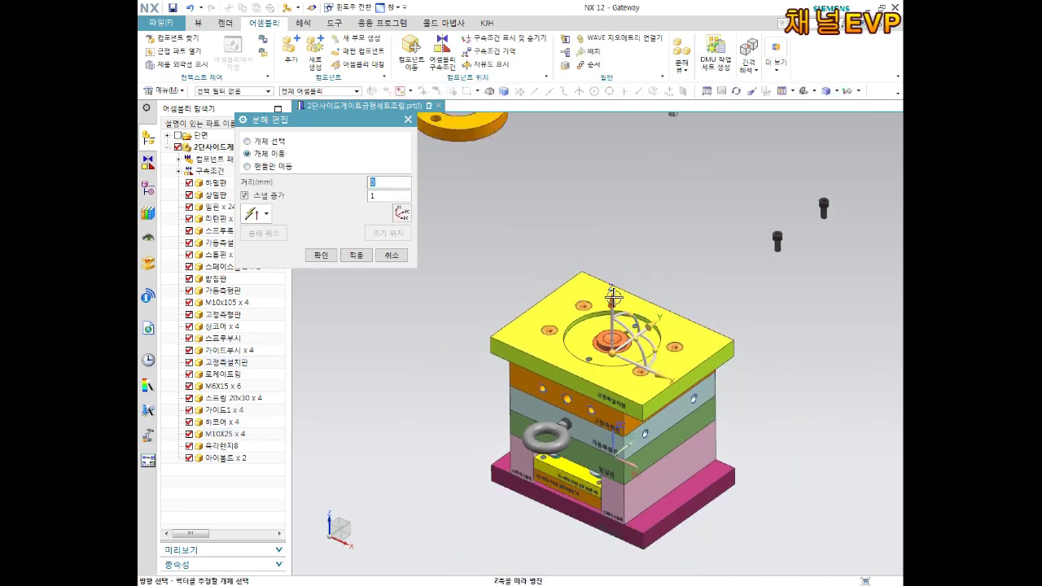
pyautogui.click(389, 183)
pyautogui.write('150')
pyautogui.press('Return')
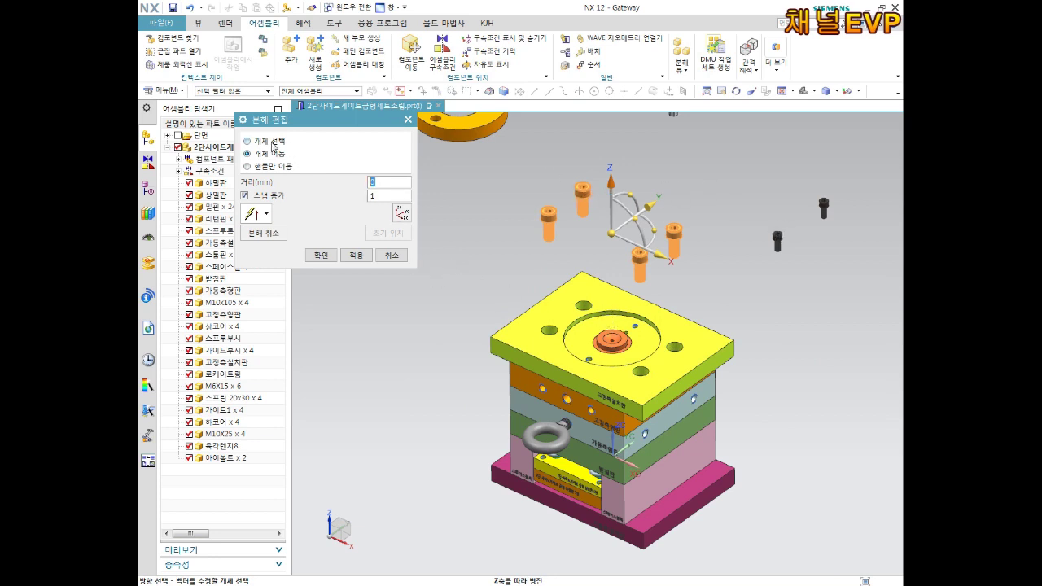
# - Drag the four screws along the Y handle and apply the move
pyautogui.click(653, 201)
pyautogui.moveTo(429, 175); pyautogui.dragTo(552, 89)
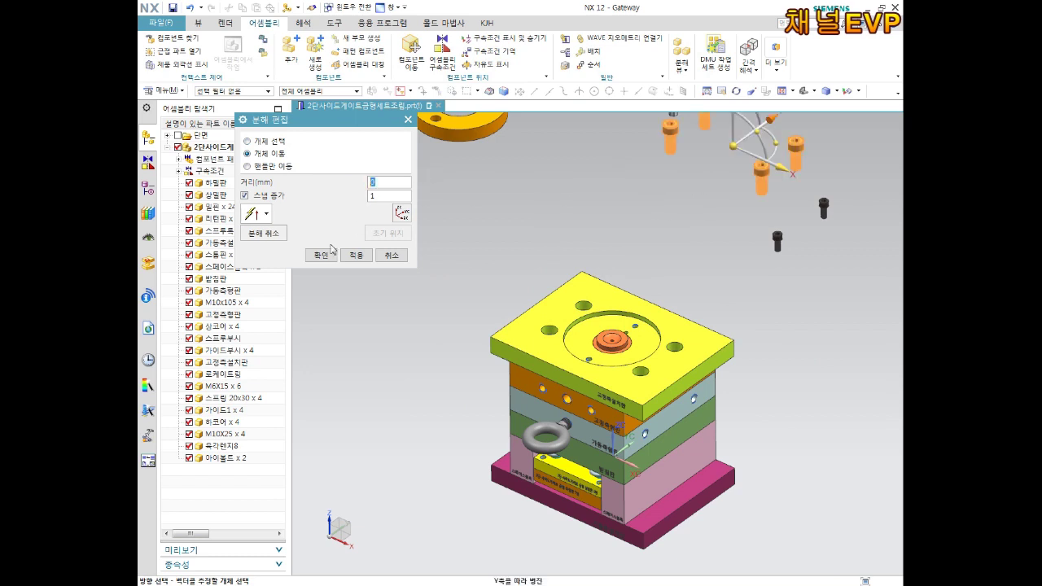
pyautogui.click(355, 255)
pyautogui.scroll(-2, 551, 191)
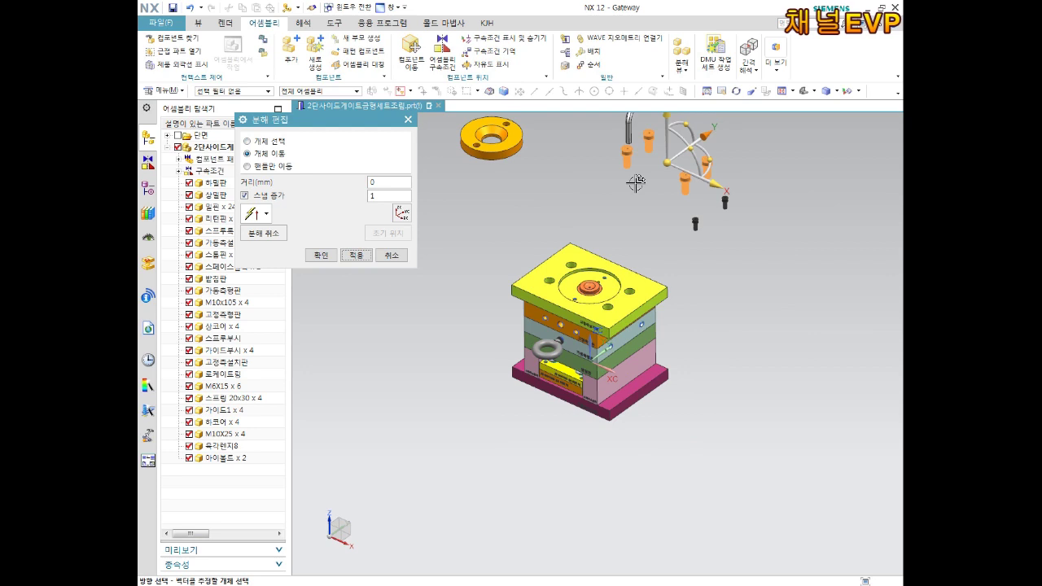
pyautogui.scroll(1, 636, 181)
pyautogui.scroll(2, 585, 234)
pyautogui.click(248, 141)
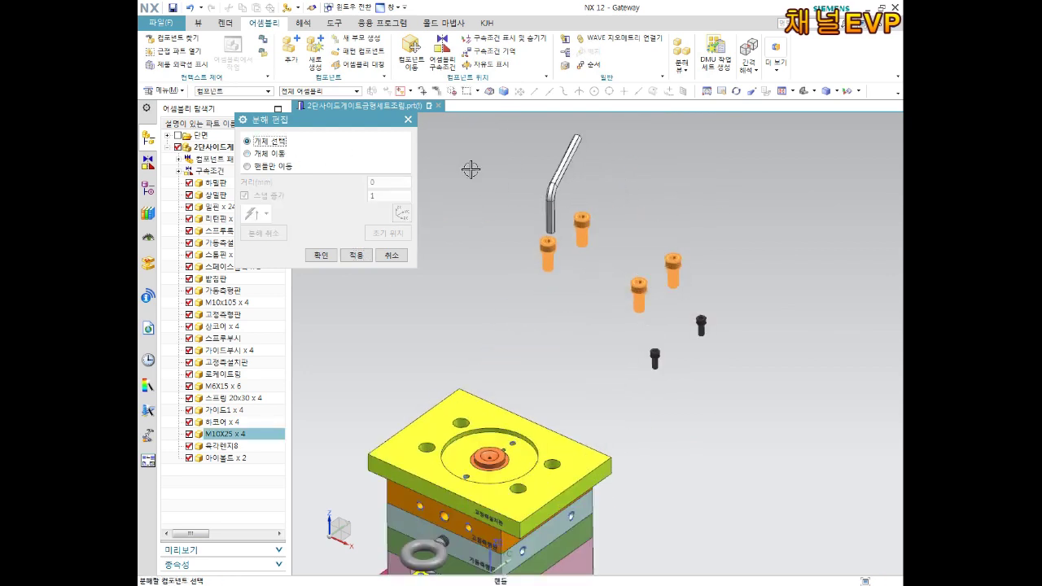
# - Deselect the four M10X25 screws and pick the 고정측설치판 top clamp plate to move
pyautogui.keyDown('shift'); pyautogui.click(579, 225); pyautogui.keyUp('shift')
pyautogui.keyDown('shift'); pyautogui.click(548, 251); pyautogui.keyUp('shift')
pyautogui.keyDown('shift'); pyautogui.click(639, 290); pyautogui.keyUp('shift')
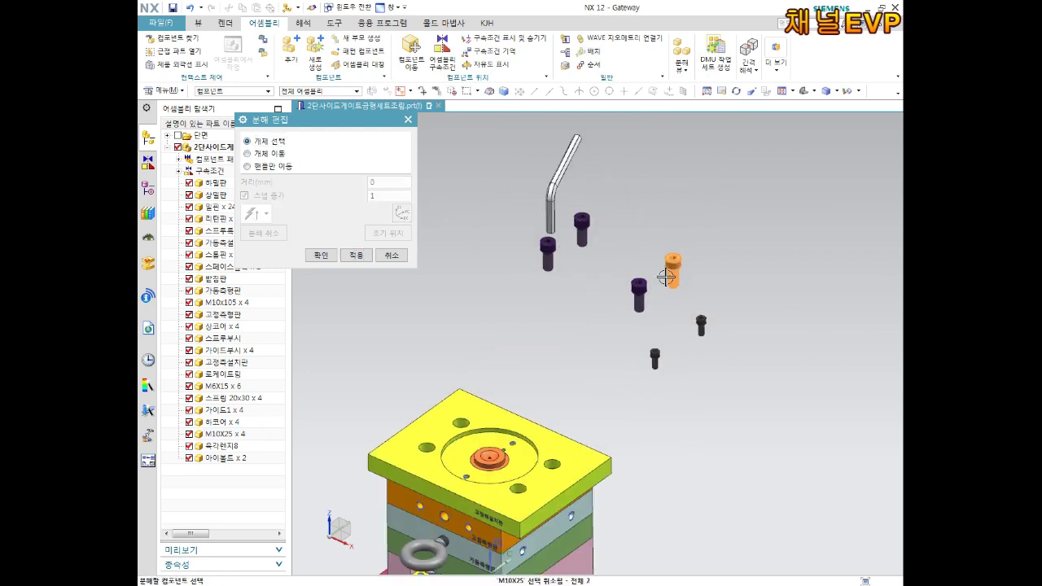
pyautogui.keyDown('shift'); pyautogui.click(670, 266); pyautogui.keyUp('shift')
pyautogui.scroll(-2, 570, 305)
pyautogui.scroll(-1, 568, 351)
pyautogui.click(567, 351)
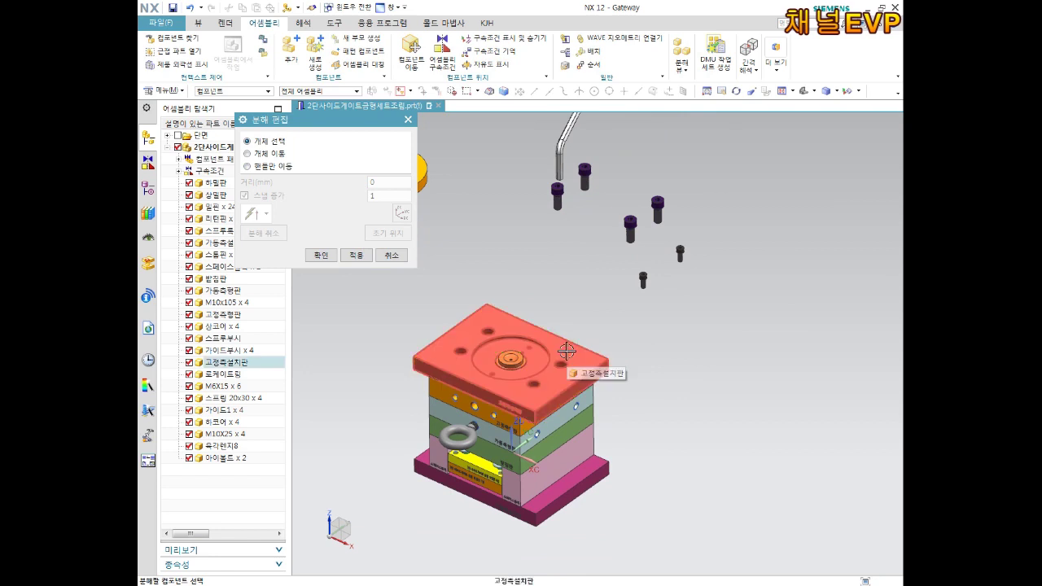
pyautogui.click(256, 153)
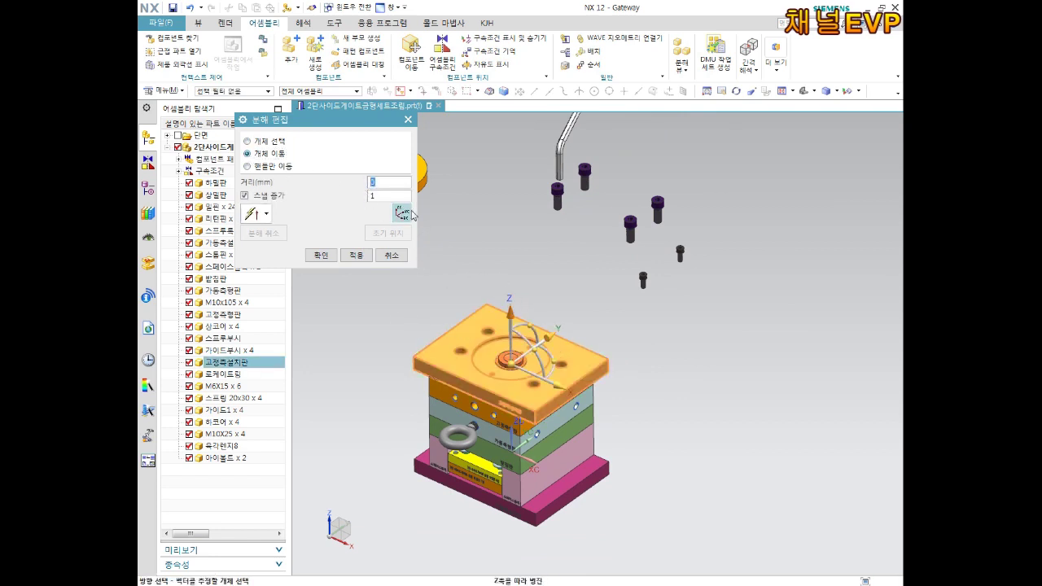
# - Lift the top plate along Z, shift it -20 along Y, and finish the explosion edit
pyautogui.moveTo(510, 311); pyautogui.dragTo(509, 214)
pyautogui.write('-20')
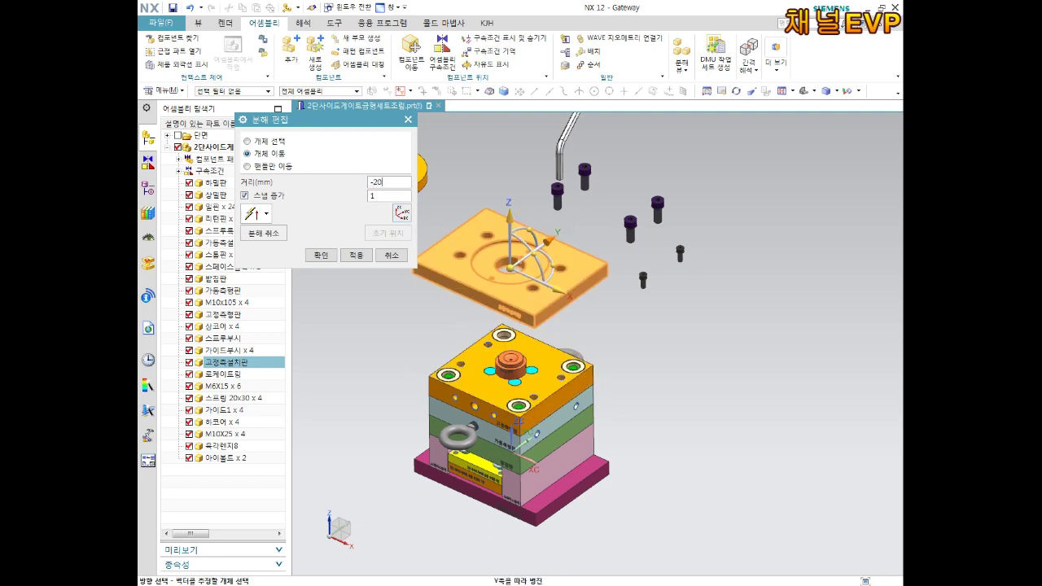
pyautogui.press('Return')
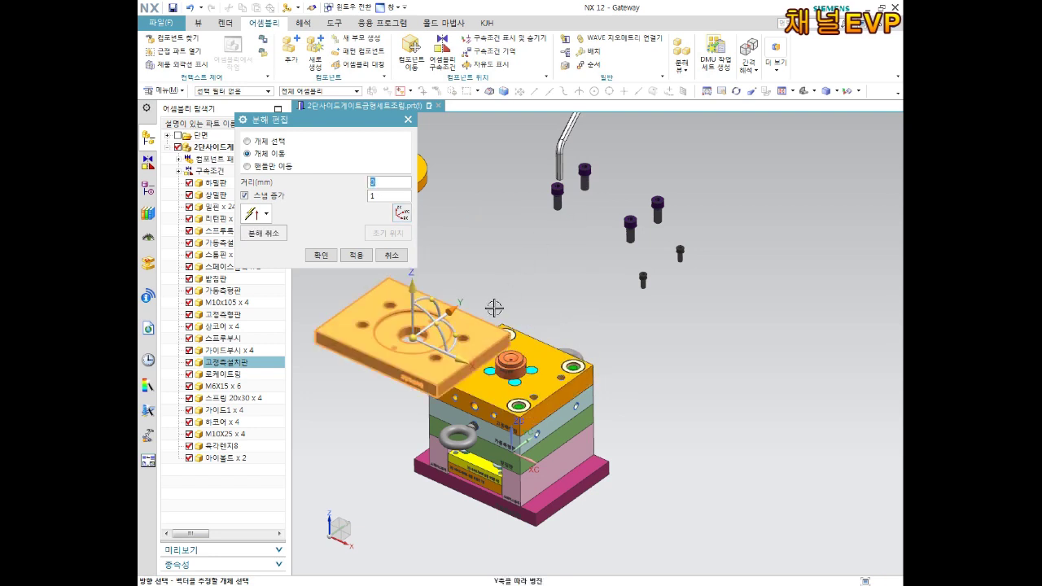
pyautogui.click(321, 255)
pyautogui.moveTo(516, 279)
pyautogui.mouseDown(button='middle')
pyautogui.moveTo(554, 307)
pyautogui.moveTo(505, 276)
pyautogui.moveTo(574, 282)
pyautogui.mouseUp(button='middle')
pyautogui.click(682, 59)
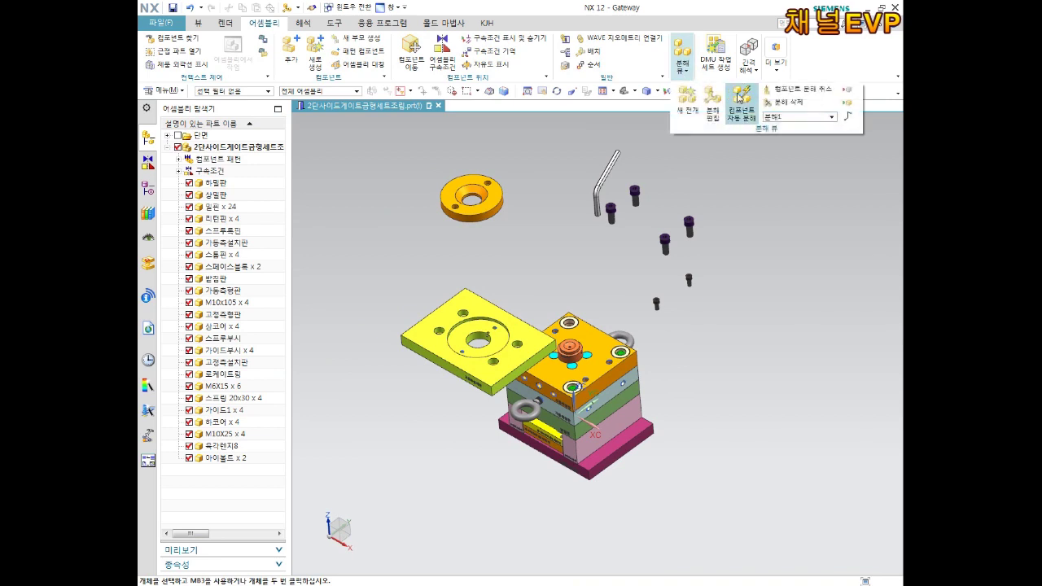
# - Switch to (No Explosion) and view the assembled mold from the front
pyautogui.click(782, 119)
pyautogui.click(705, 126)
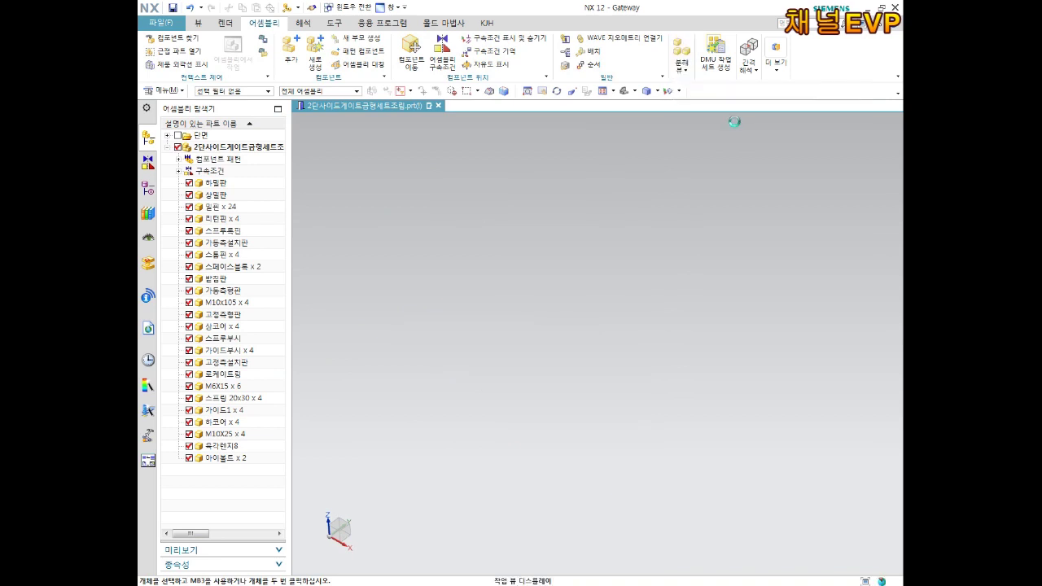
pyautogui.moveTo(571, 375); pyautogui.dragTo(575, 399, button='middle')
pyautogui.scroll(3, 575, 401)
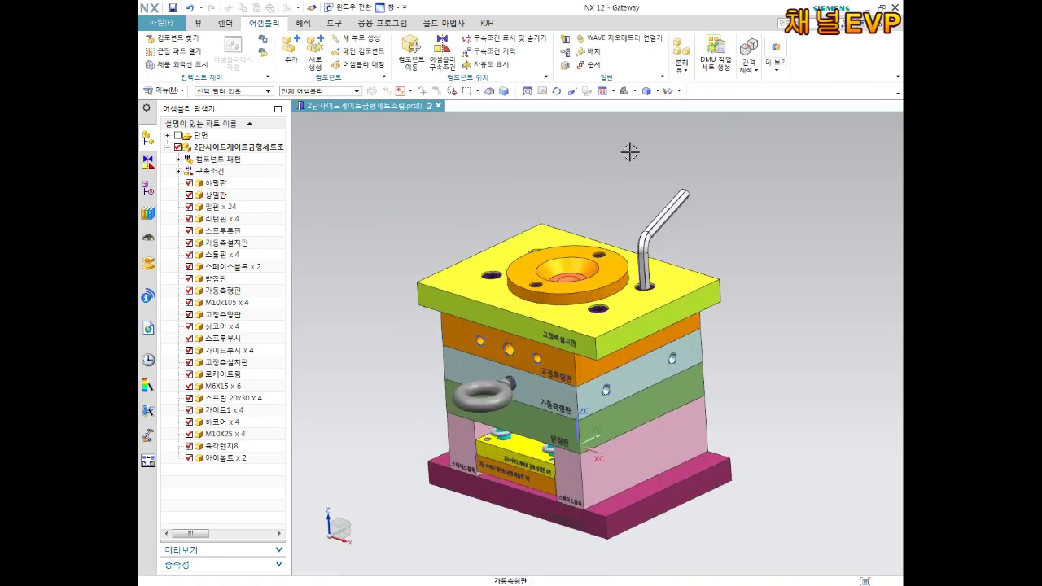
pyautogui.click(749, 64)
pyautogui.click(681, 58)
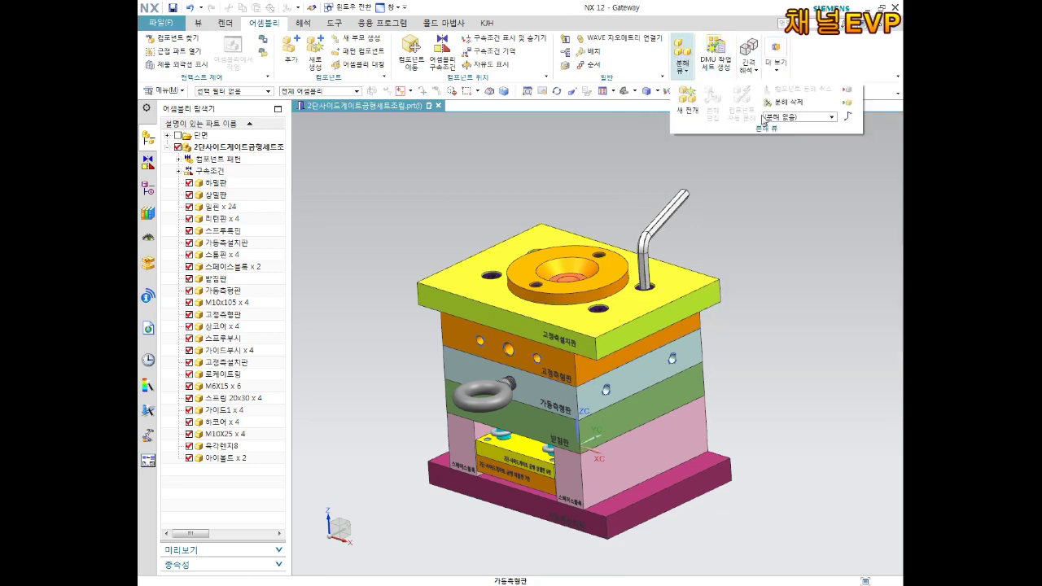
# - Switch back to Explosion 1 and orbit the exploded mold from several angles
pyautogui.click(790, 118)
pyautogui.click(727, 124)
pyautogui.scroll(-3, 684, 189)
pyautogui.moveTo(684, 186); pyautogui.dragTo(684, 191, button='middle')
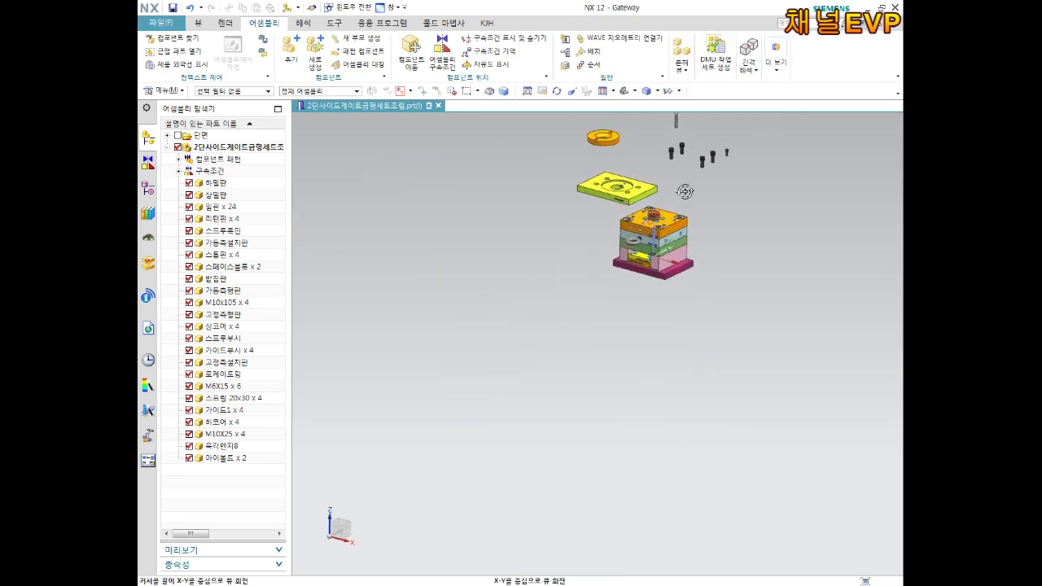
pyautogui.scroll(3, 659, 260)
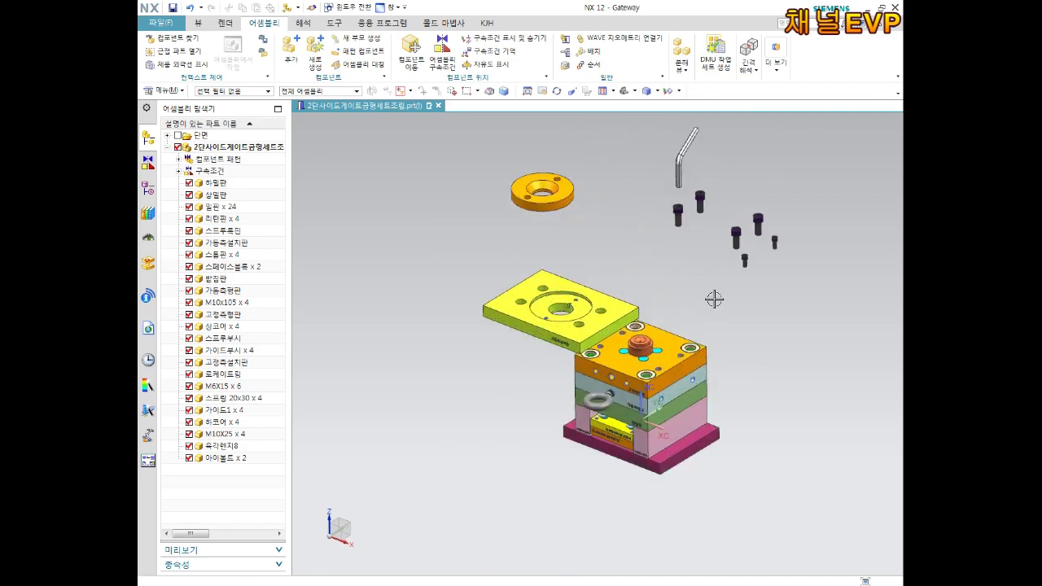
pyautogui.moveTo(715, 302); pyautogui.dragTo(700, 298, button='middle')
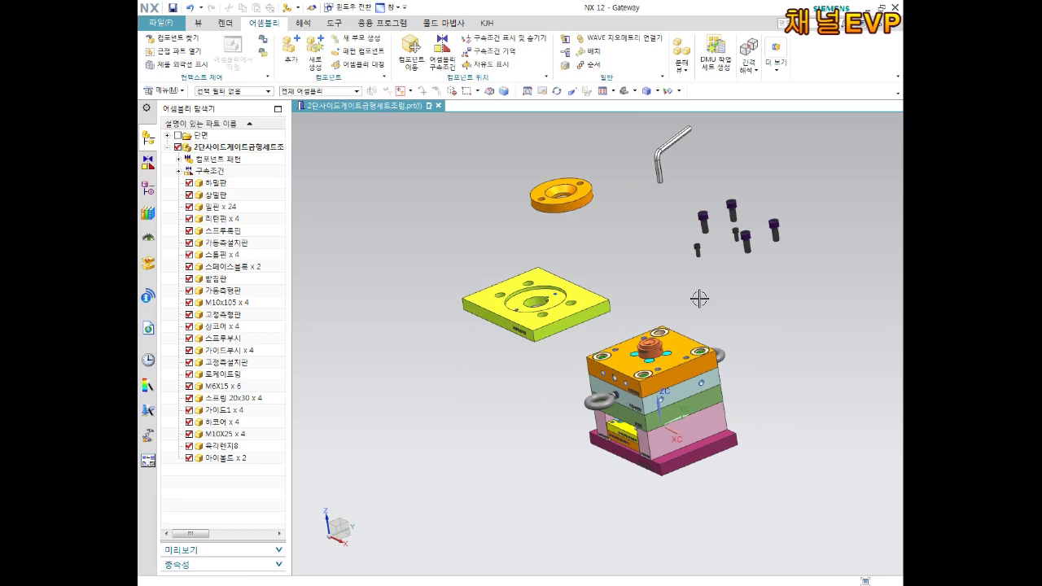
pyautogui.moveTo(749, 288)
pyautogui.mouseDown(button='middle')
pyautogui.moveTo(725, 279)
pyautogui.moveTo(754, 258)
pyautogui.moveTo(688, 283)
pyautogui.moveTo(721, 268)
pyautogui.moveTo(754, 280)
pyautogui.moveTo(729, 287)
pyautogui.mouseUp(button='middle')
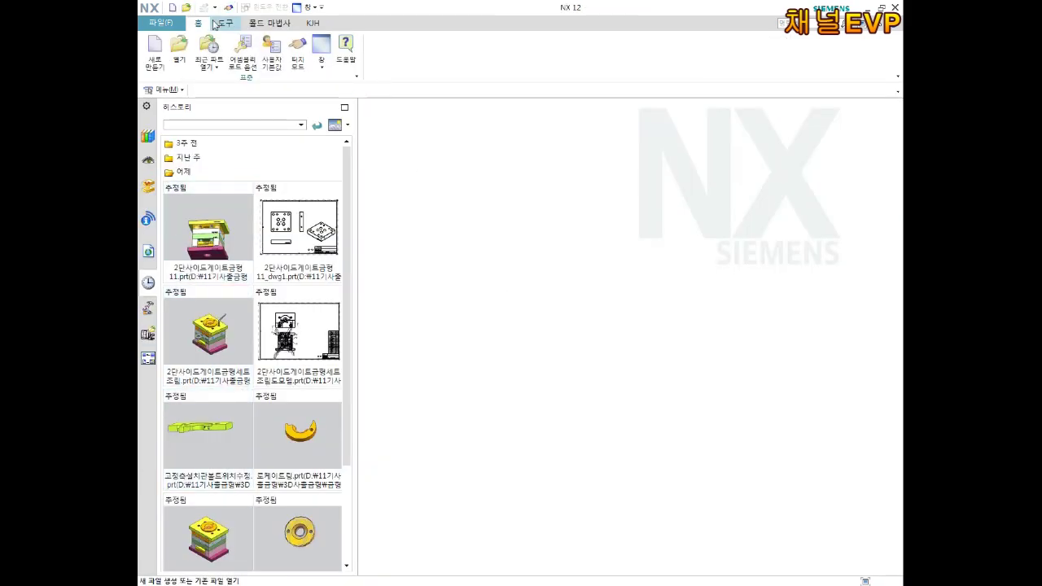
# - Start a new Model part and browse the D: drive into the 11기사출금형 folders
pyautogui.click(155, 52)
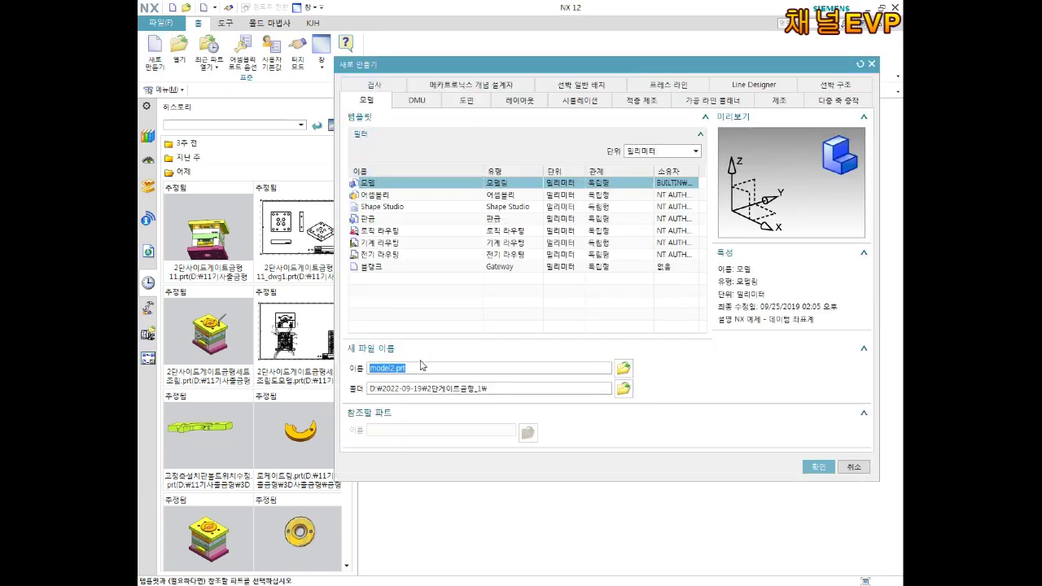
pyautogui.click(623, 389)
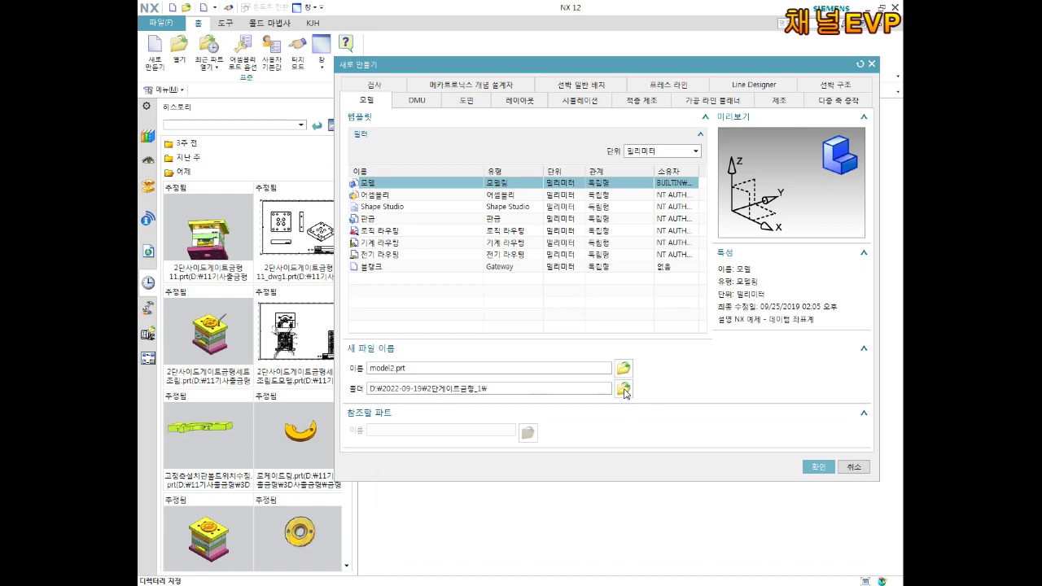
pyautogui.press('BackSpace')
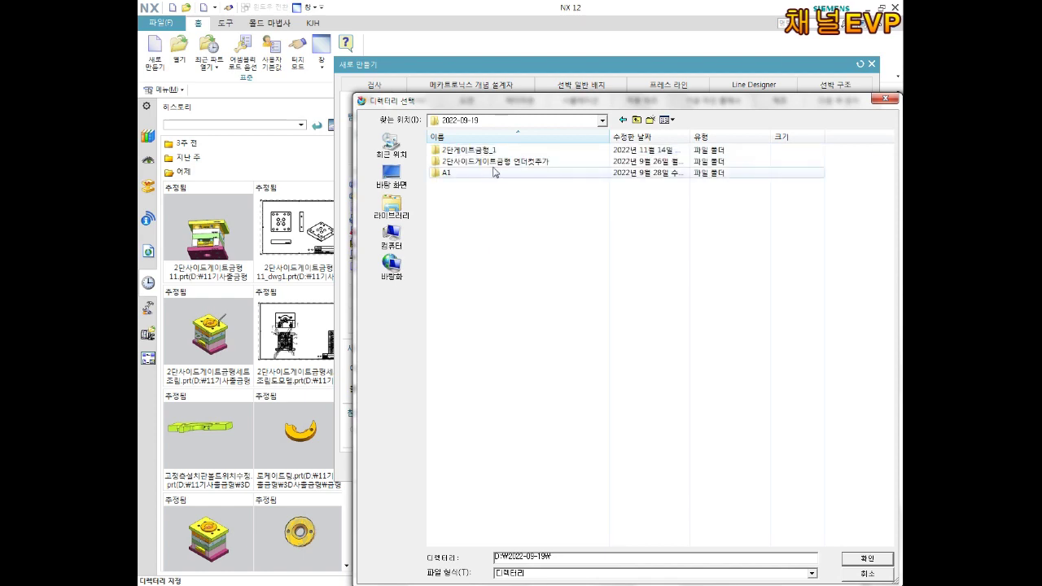
pyautogui.press('BackSpace')
pyautogui.click(392, 236)
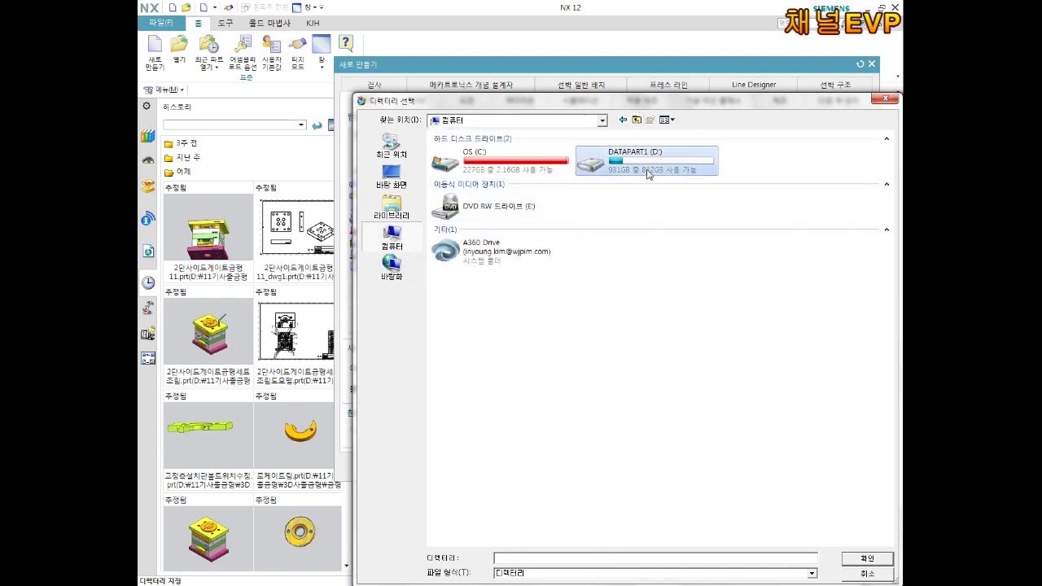
pyautogui.doubleClick(643, 163)
pyautogui.doubleClick(472, 184)
pyautogui.doubleClick(470, 171)
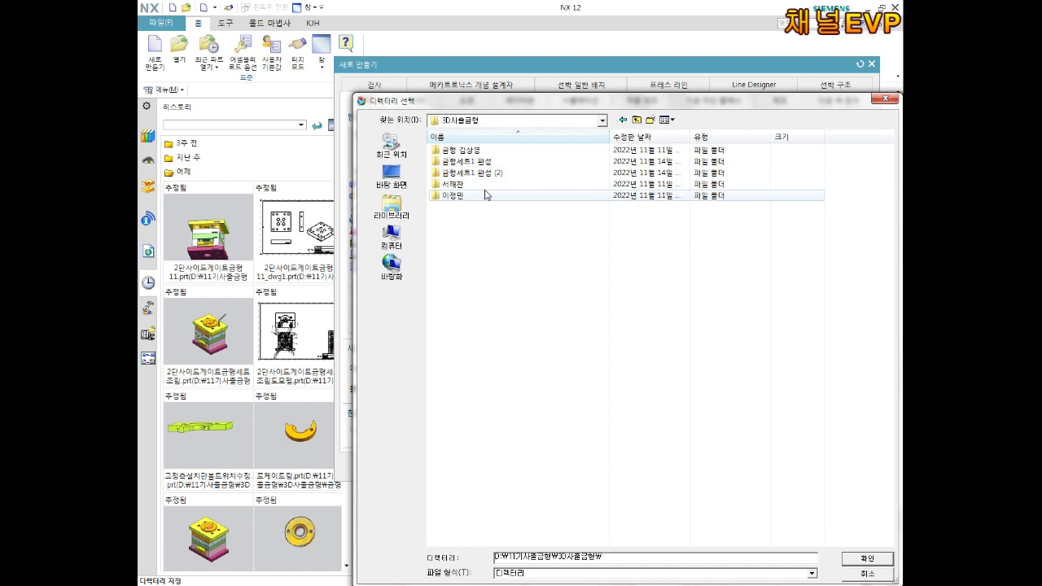
pyautogui.doubleClick(484, 174)
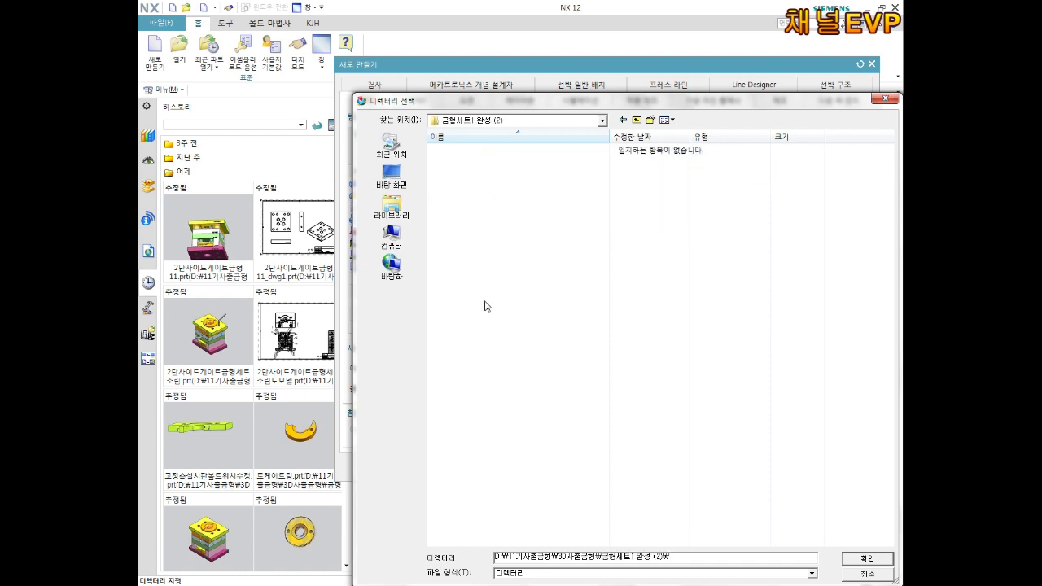
# - Set D:\11기사출금형\금형설계2 as the save folder and name the part 10번 고정측코어.prt
pyautogui.press('BackSpace')
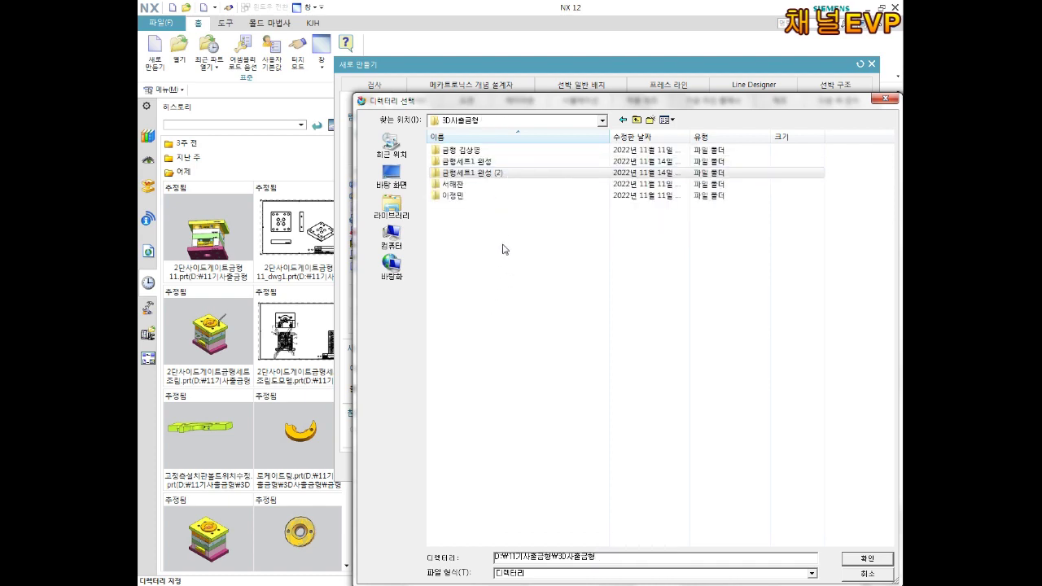
pyautogui.click(635, 119)
pyautogui.doubleClick(475, 184)
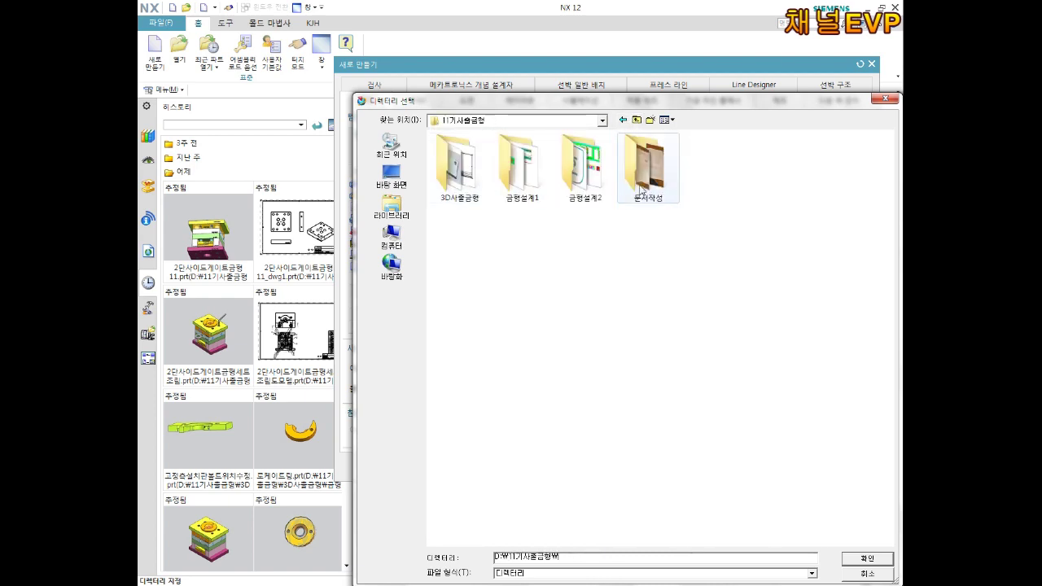
pyautogui.doubleClick(578, 158)
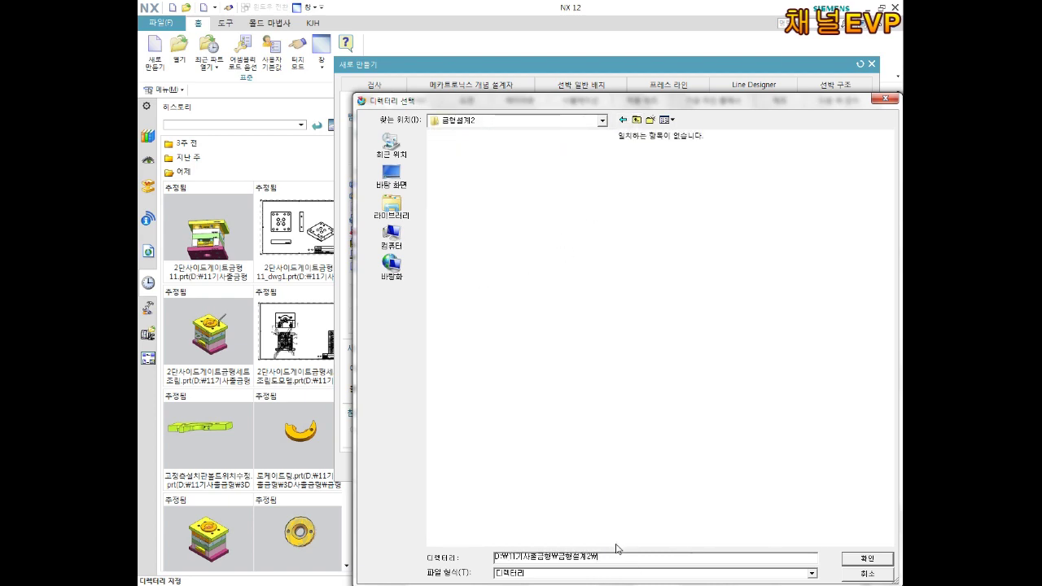
pyautogui.click(869, 561)
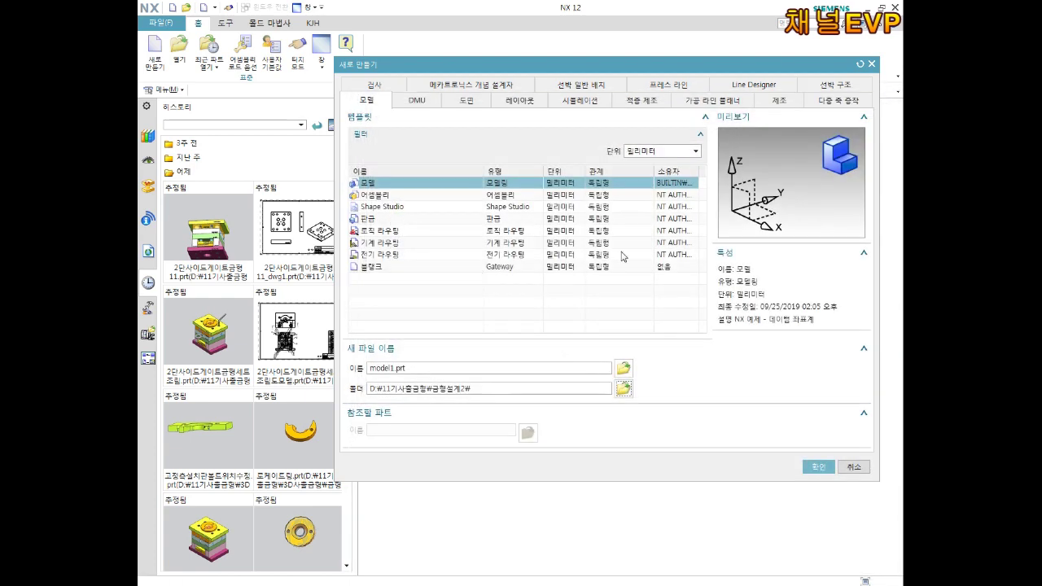
pyautogui.doubleClick(476, 367)
pyautogui.write('10번 고정측코어')
pyautogui.press('Return')
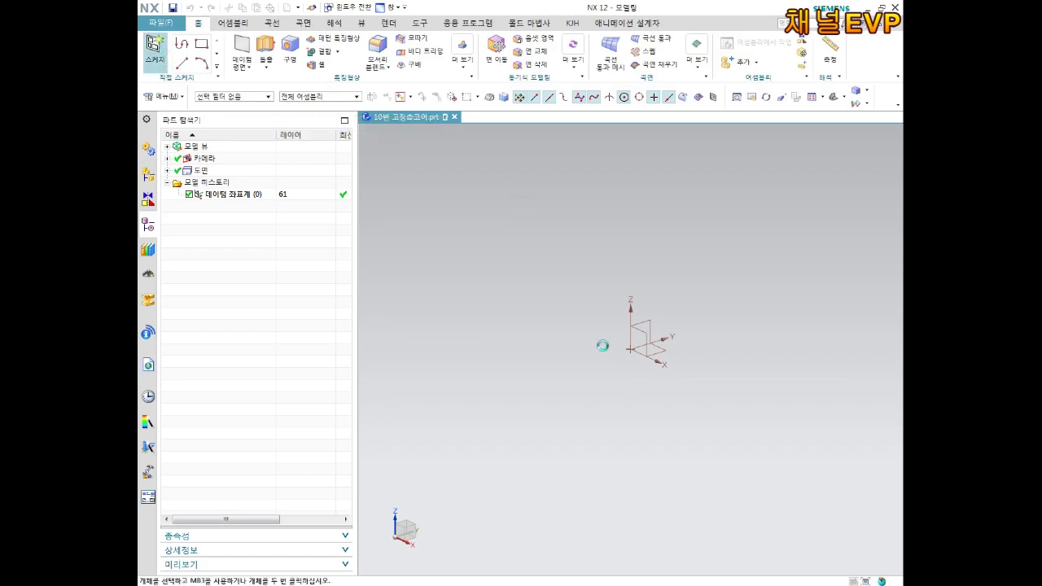
# - Start a sketch on the XY plane and draw a from-centre rectangle at the origin
pyautogui.click(155, 50)
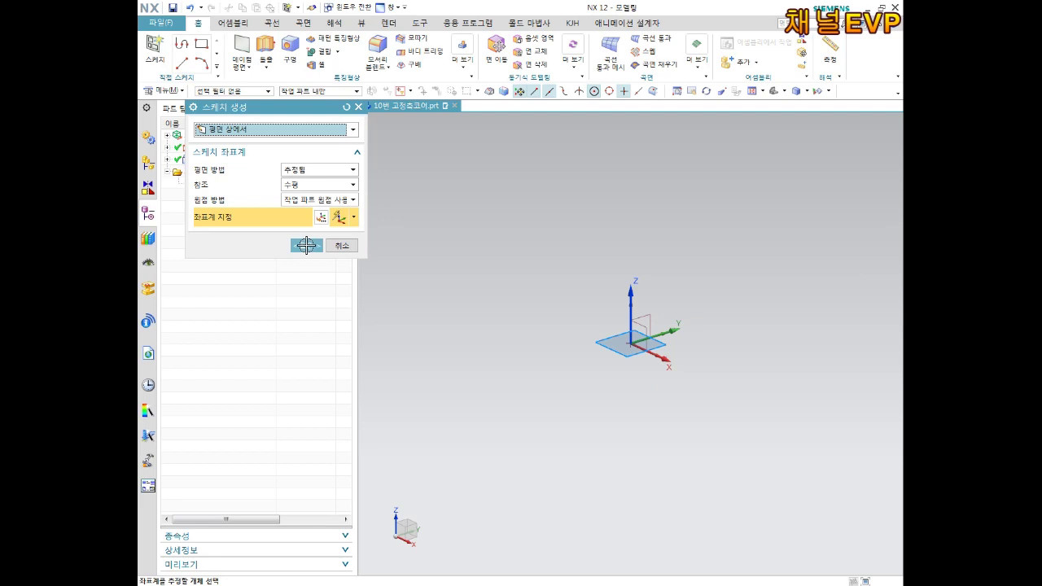
pyautogui.click(308, 247)
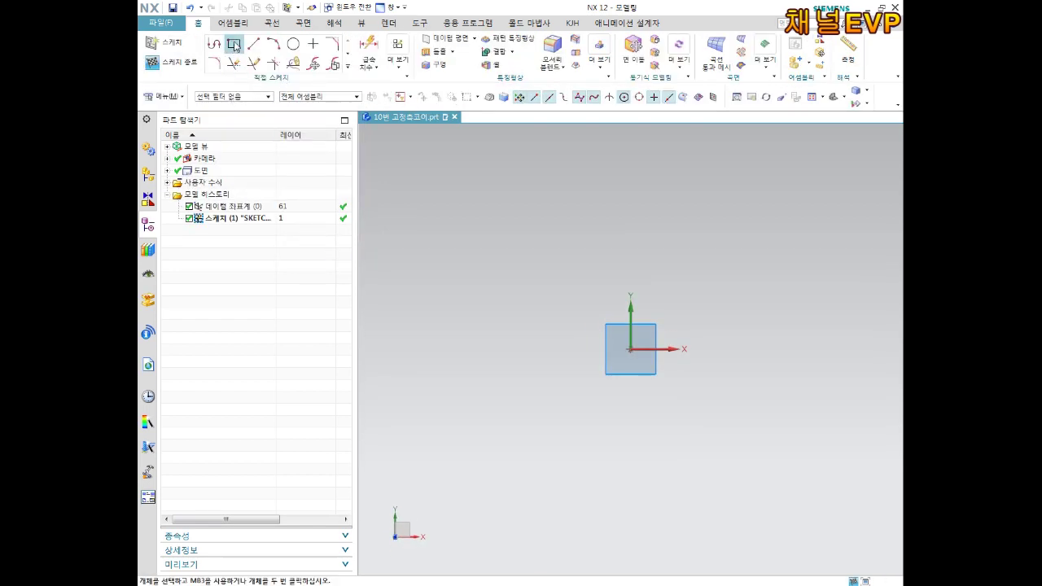
pyautogui.click(234, 44)
pyautogui.moveTo(456, 142); pyautogui.dragTo(488, 155)
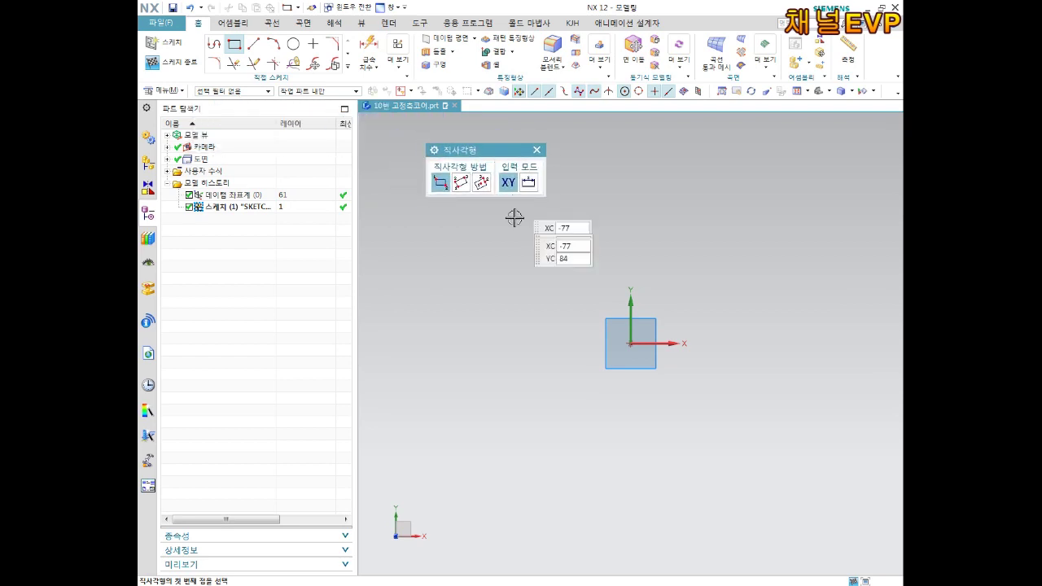
pyautogui.click(482, 183)
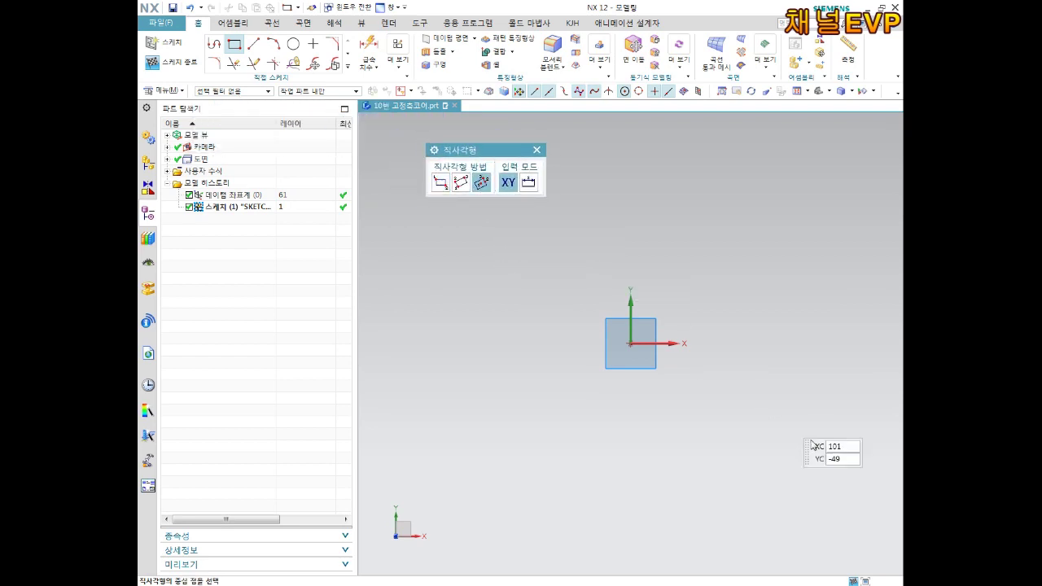
pyautogui.click(631, 343)
pyautogui.click(775, 343)
pyautogui.click(775, 177)
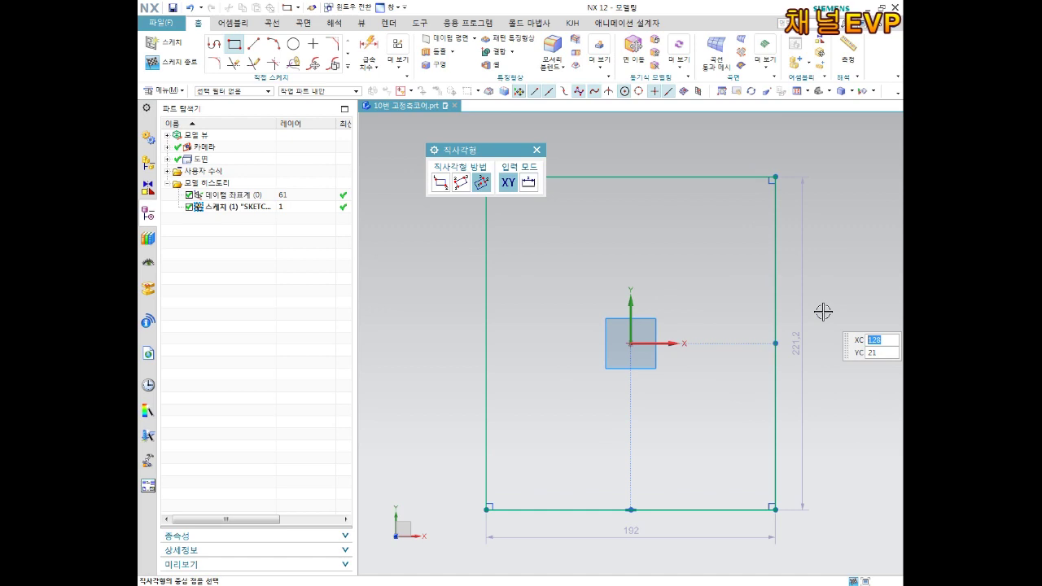
pyautogui.press('Escape')
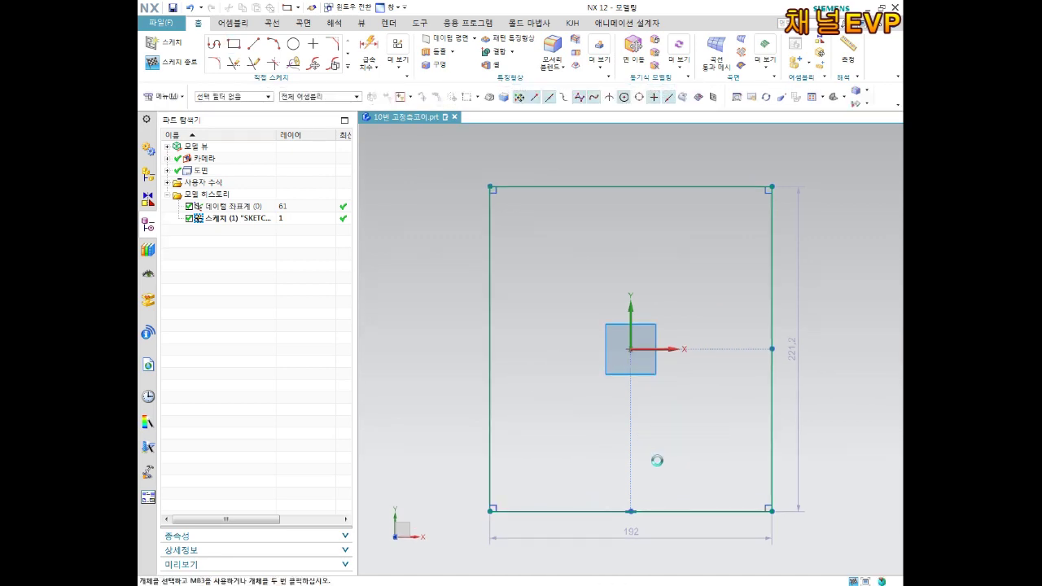
# - Dimension the rectangle 70 wide and 100 tall
pyautogui.click(630, 530)
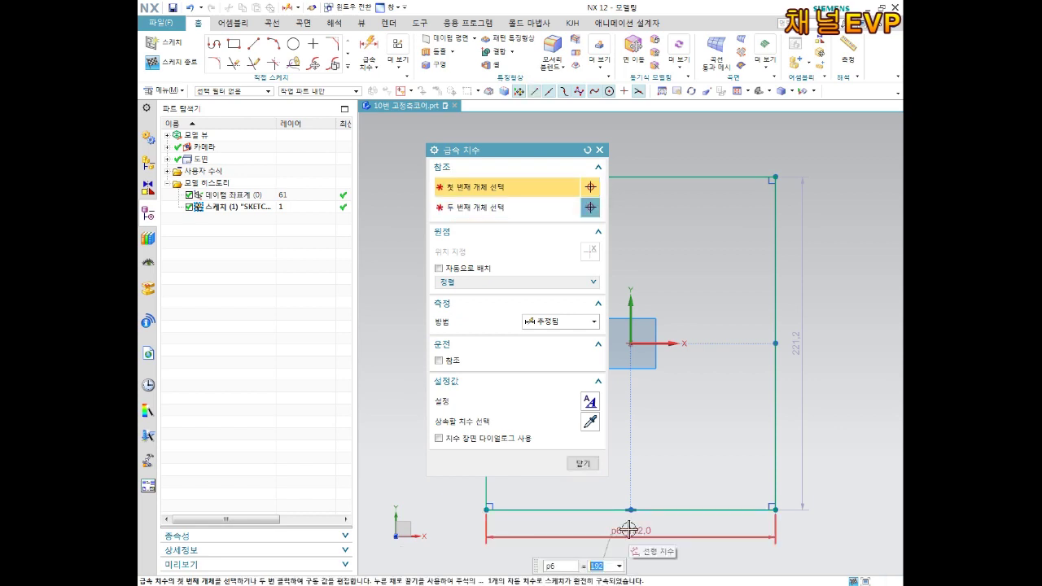
pyautogui.write('70')
pyautogui.press('Return')
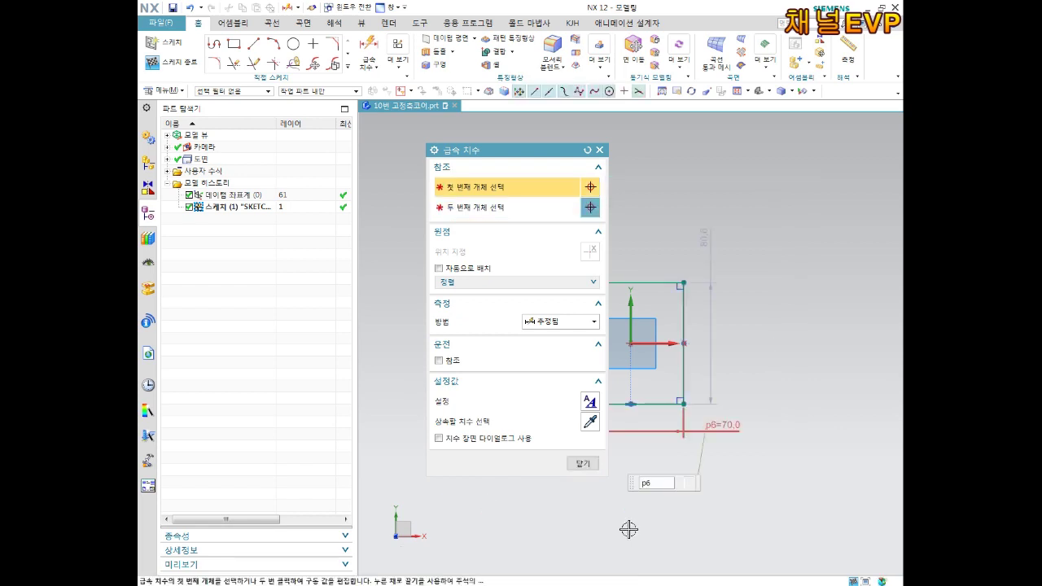
pyautogui.click(710, 234)
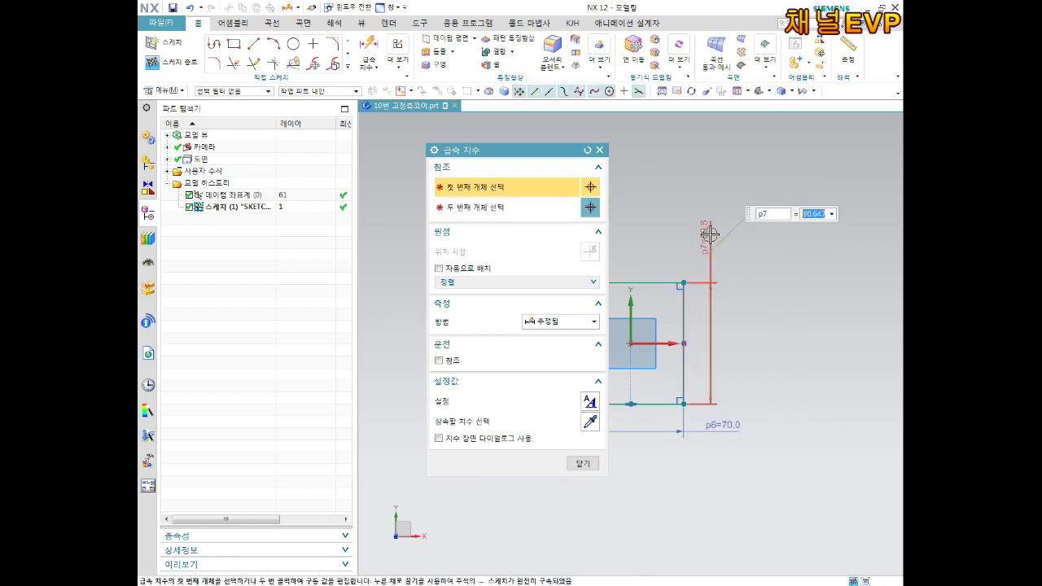
pyautogui.write('100')
pyautogui.press('Return')
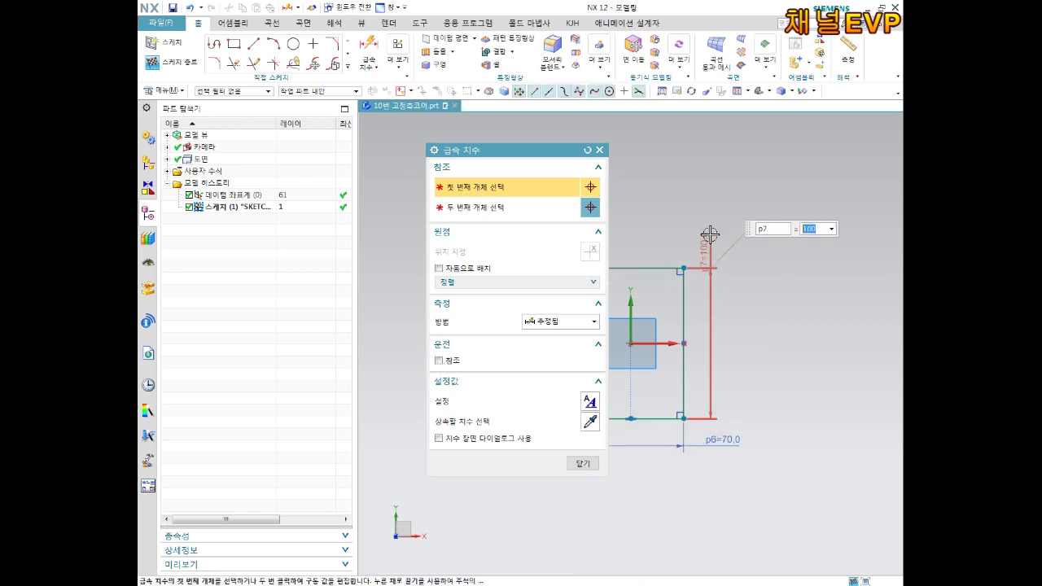
pyautogui.click(583, 463)
pyautogui.scroll(3, 659, 367)
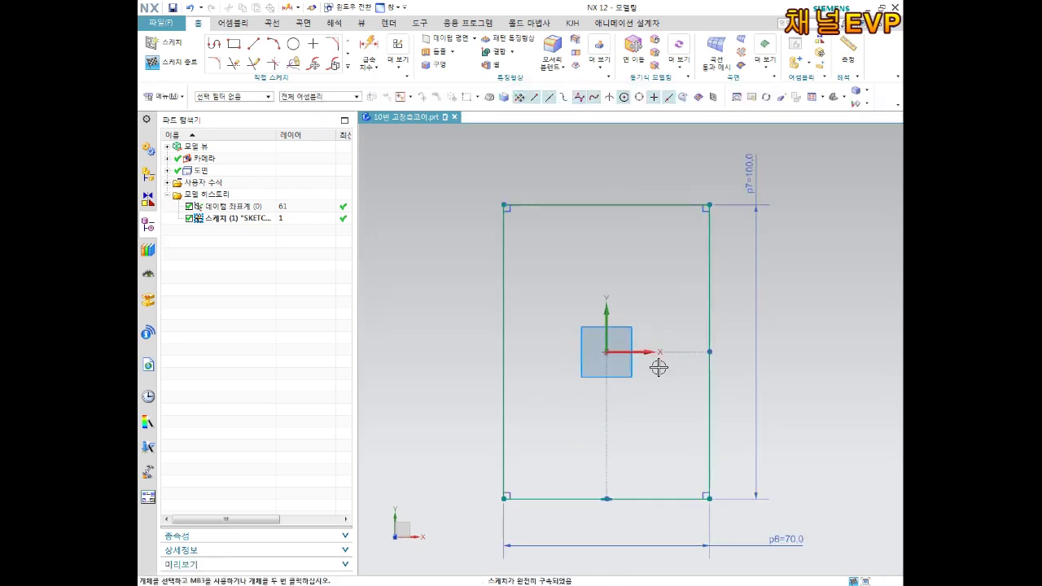
# - Reposition the 70 and 100 dimensions and draw a circle centred at the origin
pyautogui.moveTo(777, 541); pyautogui.dragTo(602, 505)
pyautogui.moveTo(759, 171); pyautogui.dragTo(733, 305)
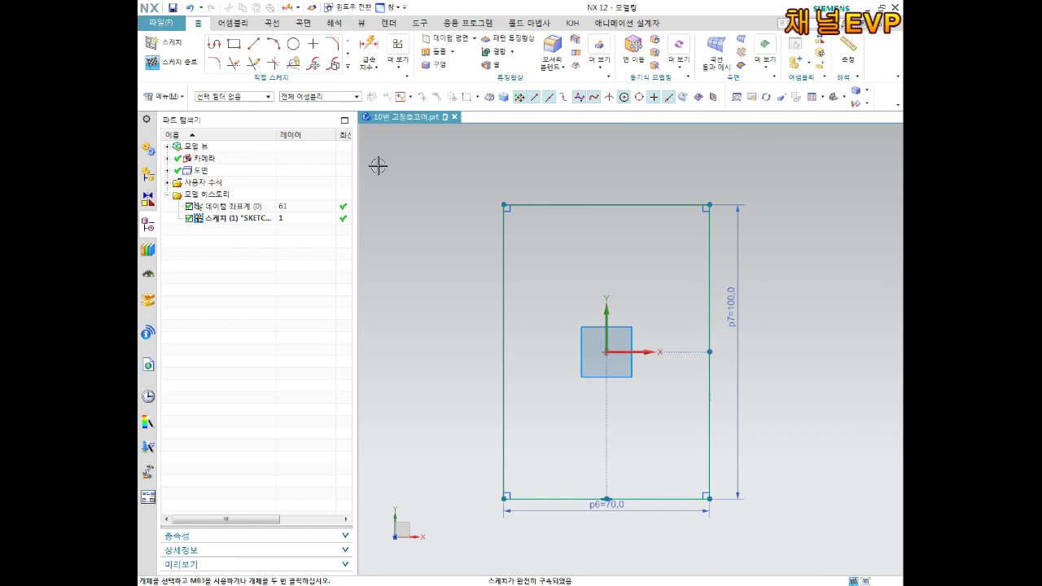
pyautogui.click(293, 43)
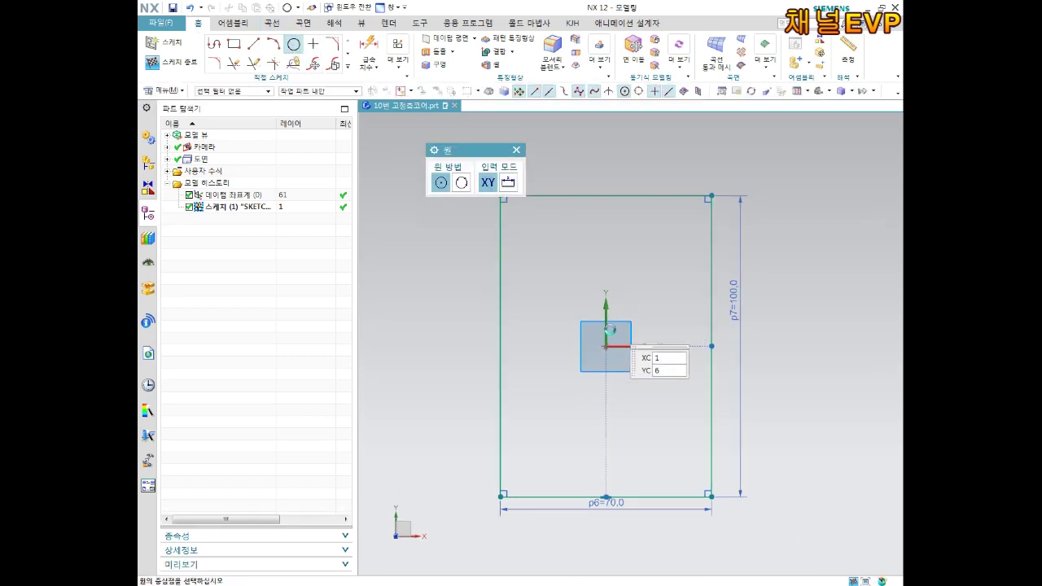
pyautogui.click(606, 347)
pyautogui.click(631, 320)
pyautogui.press('Escape')
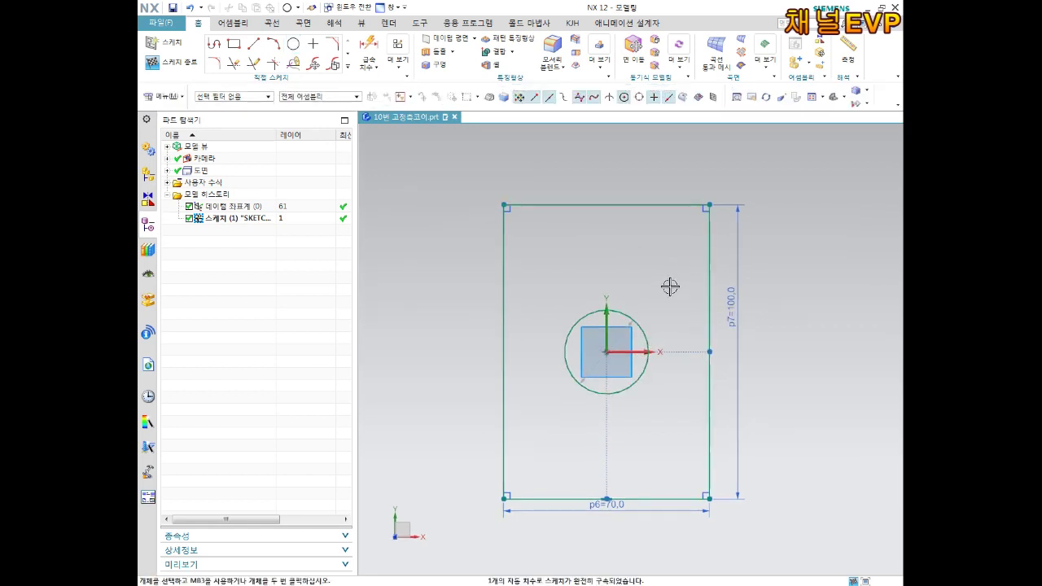
# - Dimension the circle to 15 diameter, move the 70 dimension down, and finish the sketch
pyautogui.press('d')
pyautogui.click(629, 317)
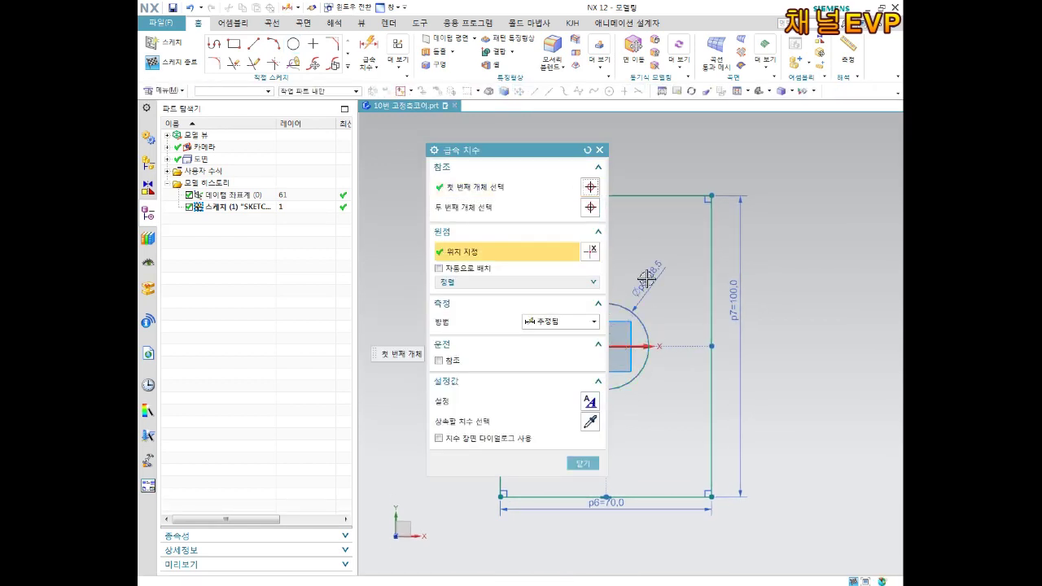
pyautogui.click(646, 280)
pyautogui.write('15')
pyautogui.press('Return')
pyautogui.press('Escape')
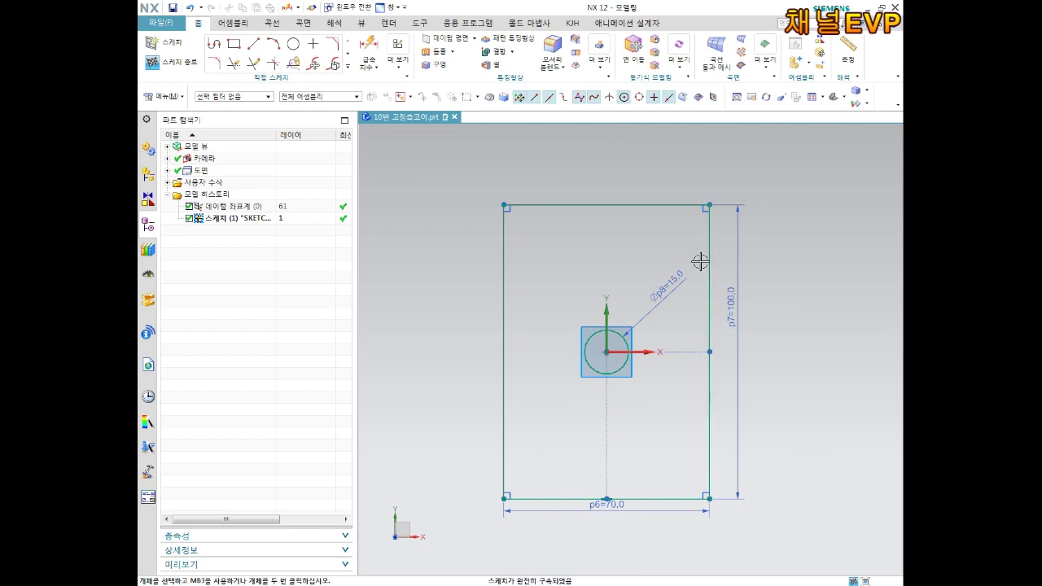
pyautogui.moveTo(607, 503); pyautogui.dragTo(609, 523)
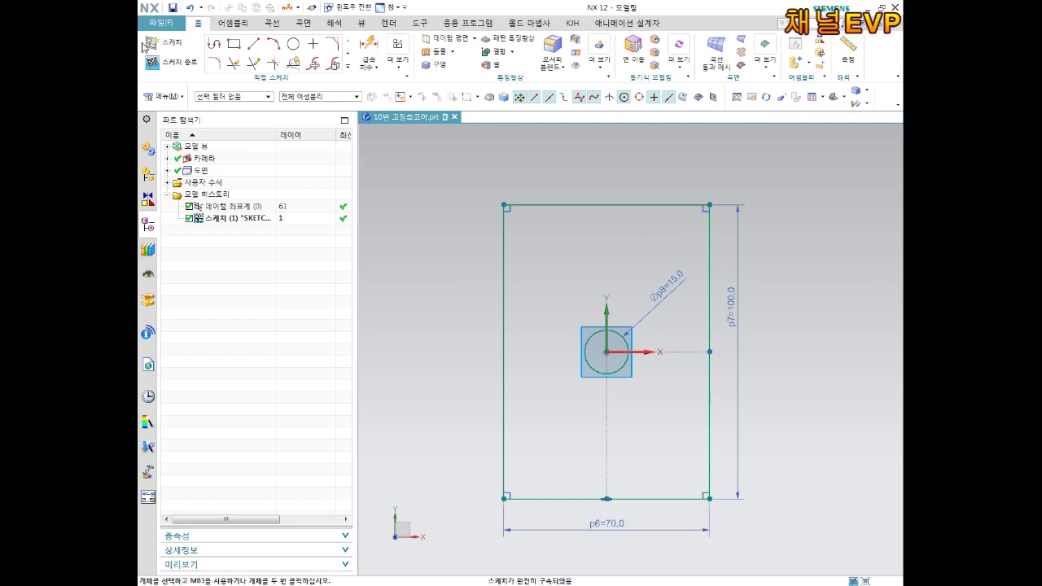
pyautogui.hotkey('ctrl', 'q')
pyautogui.scroll(2, 647, 317)
pyautogui.scroll(4, 633, 333)
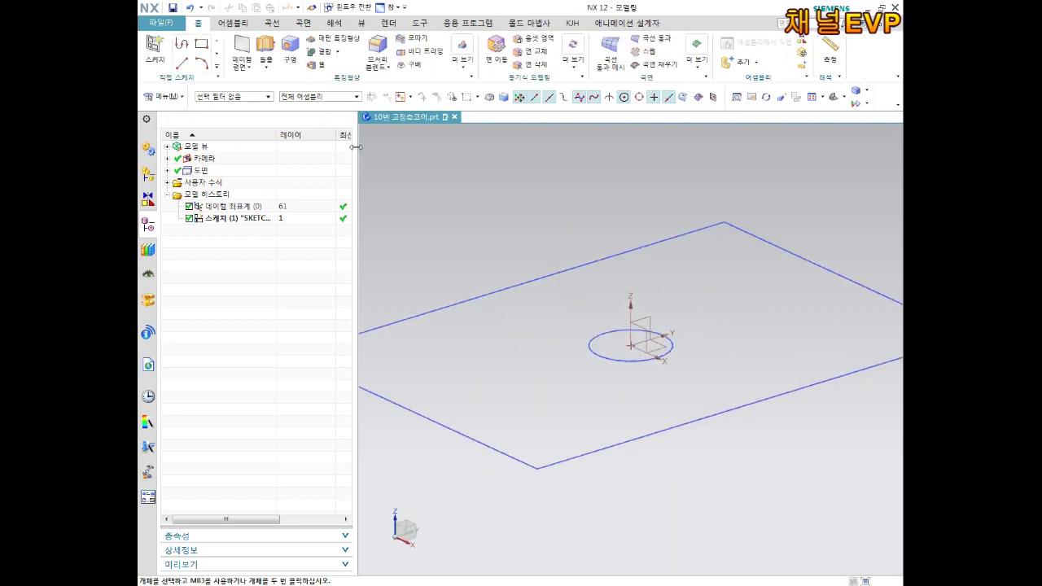
# - Extrude Sketch (1) with end distance 20 into a 70 × 100 block with a 15 mm hole
pyautogui.click(266, 50)
pyautogui.click(638, 247)
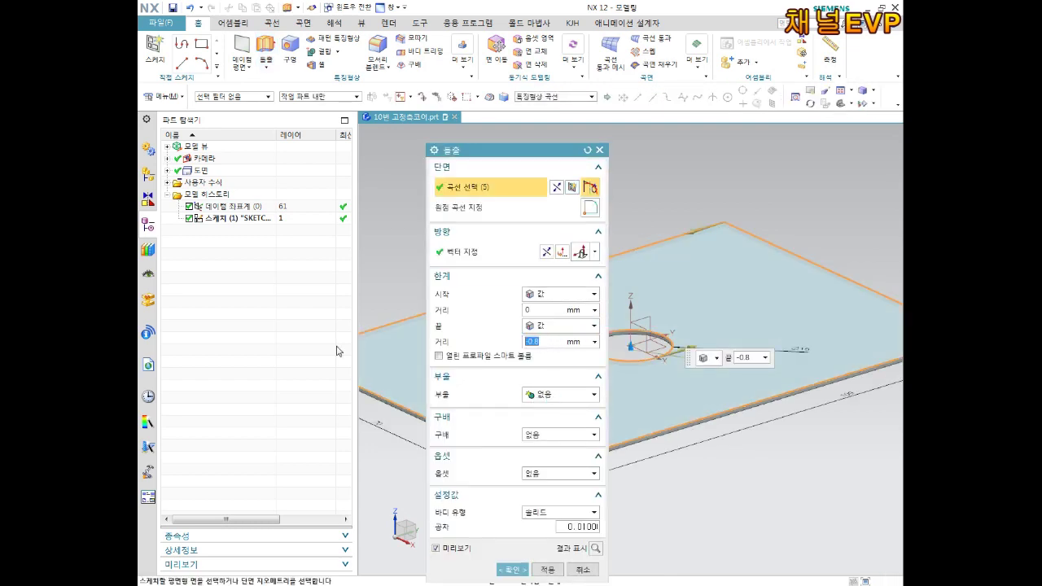
pyautogui.write('20')
pyautogui.press('Return')
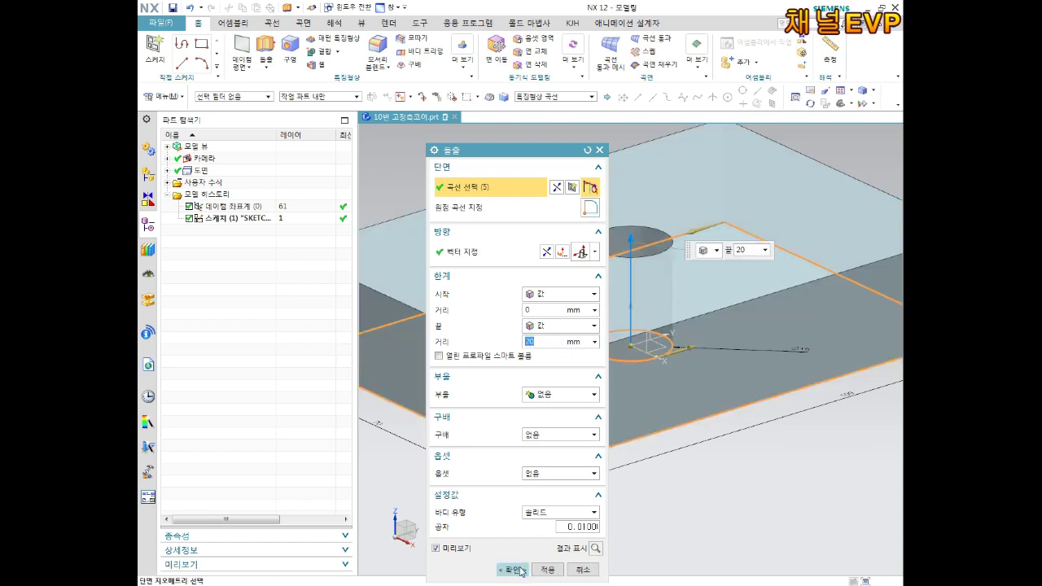
pyautogui.click(512, 569)
pyautogui.moveTo(739, 305); pyautogui.dragTo(814, 360, button='middle')
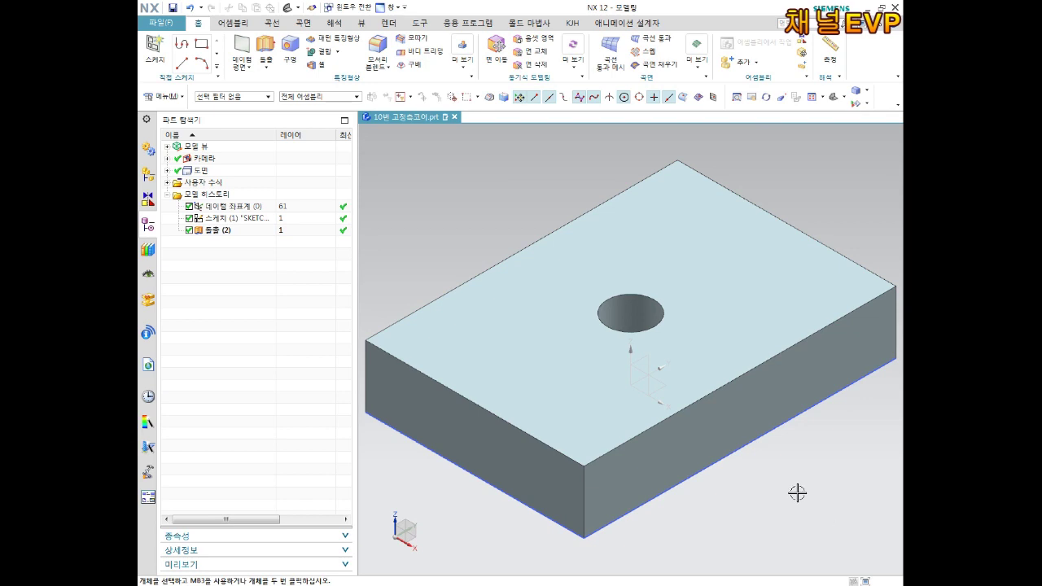
# - Start a sketch on the block's top face and view it straight on
pyautogui.click(155, 49)
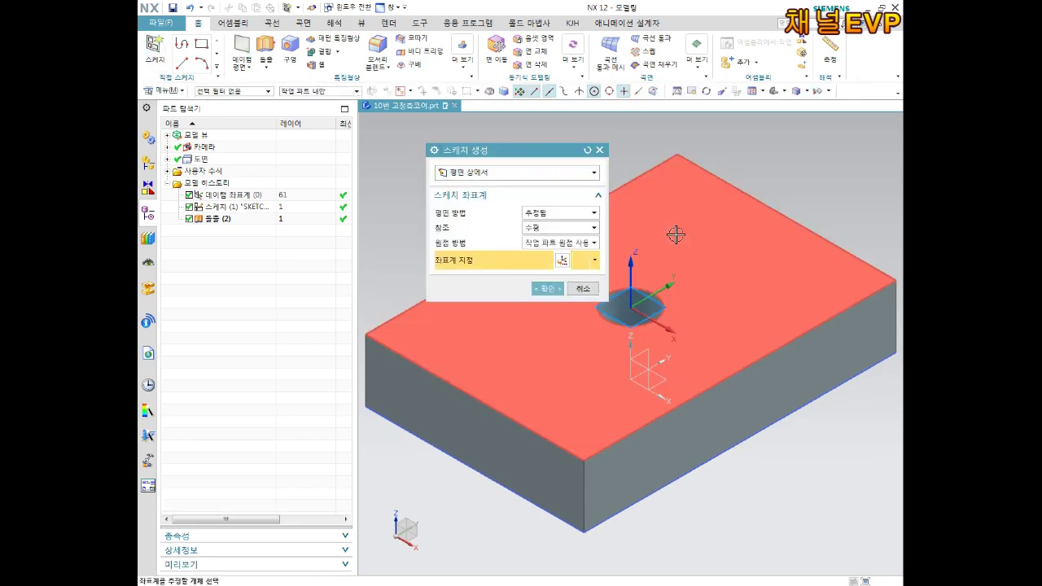
pyautogui.click(676, 235)
pyautogui.click(561, 289)
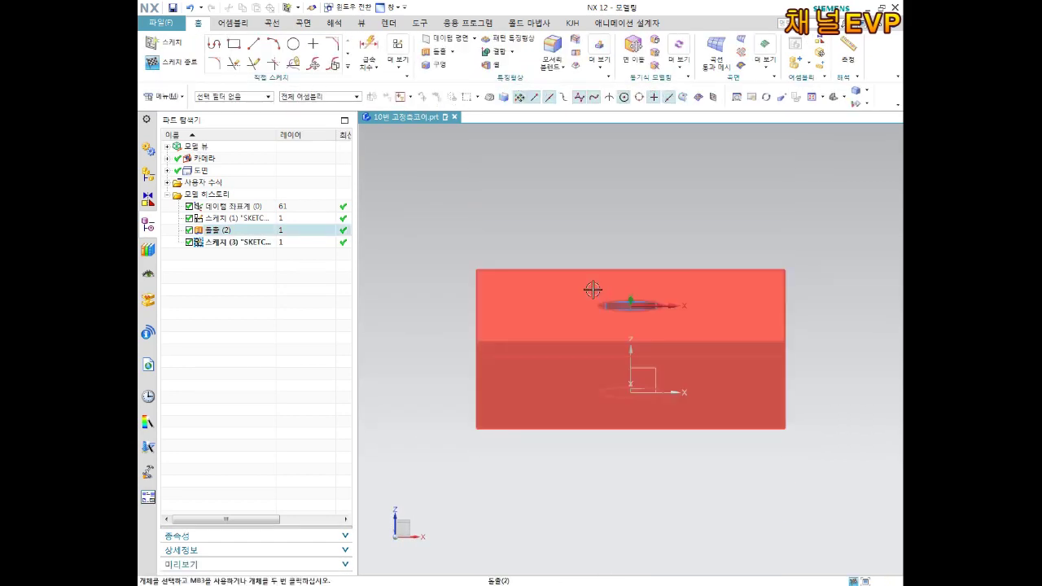
pyautogui.rightClick(555, 206)
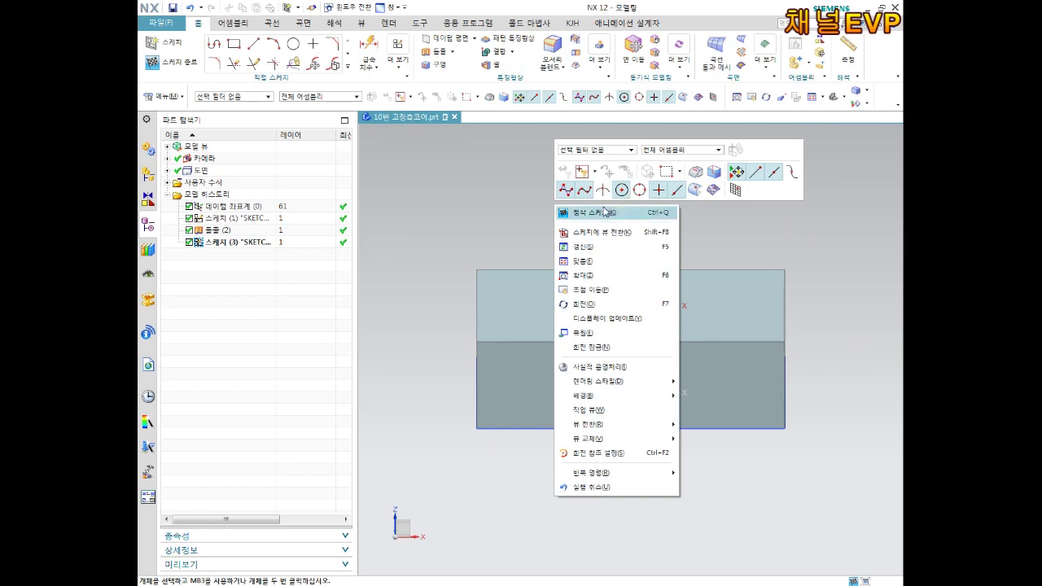
pyautogui.click(590, 232)
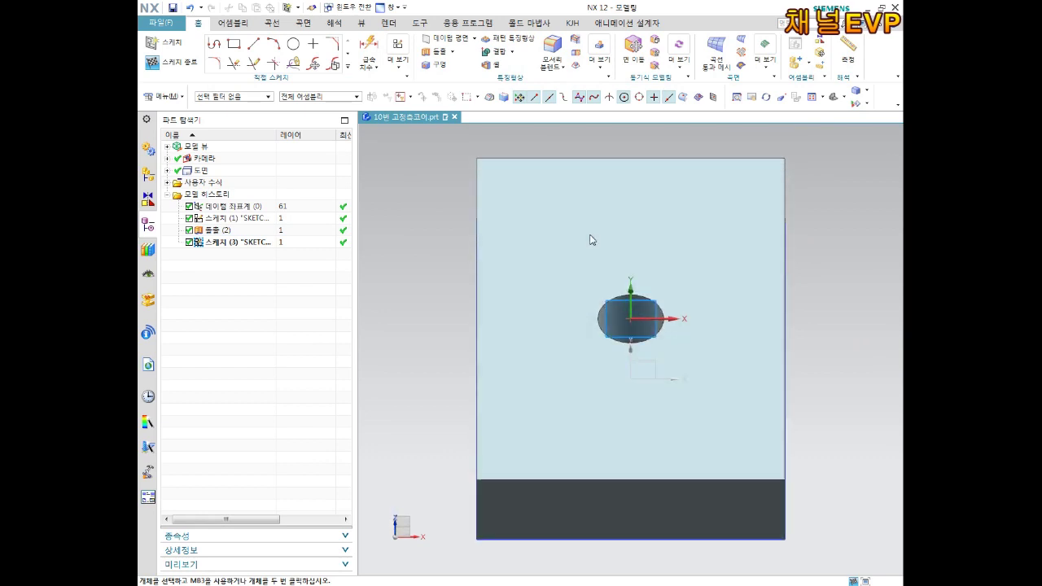
# - Draw a from-centre rectangle at the origin and switch the display to Static Wireframe
pyautogui.click(234, 44)
pyautogui.click(481, 182)
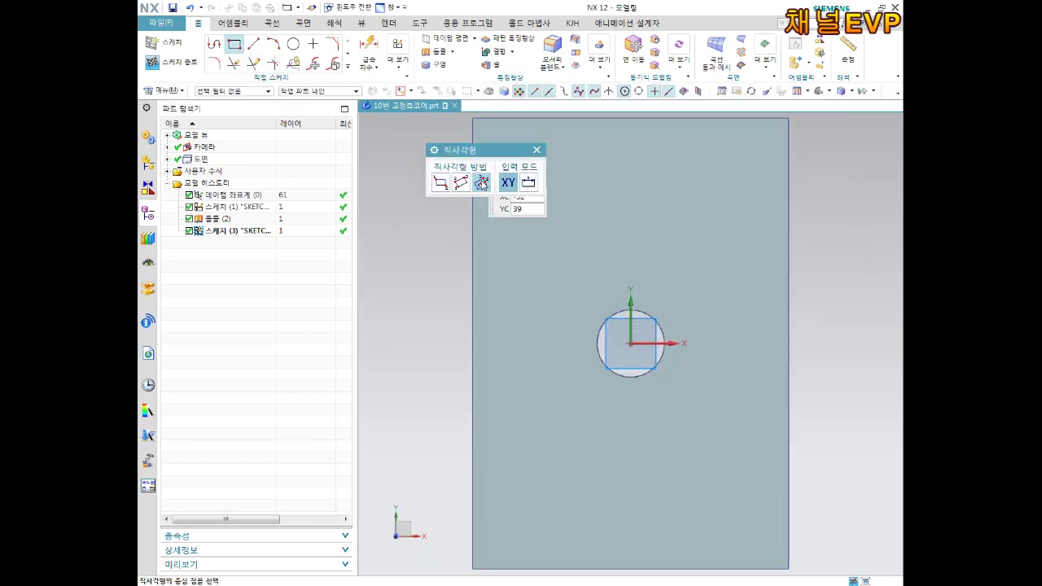
pyautogui.click(631, 343)
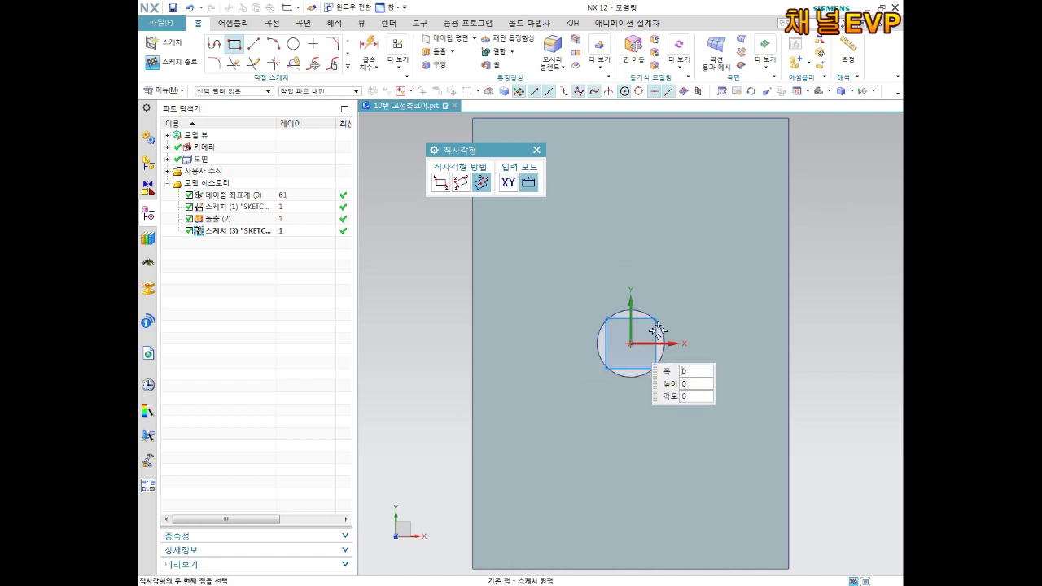
pyautogui.click(675, 163)
pyautogui.press('Escape')
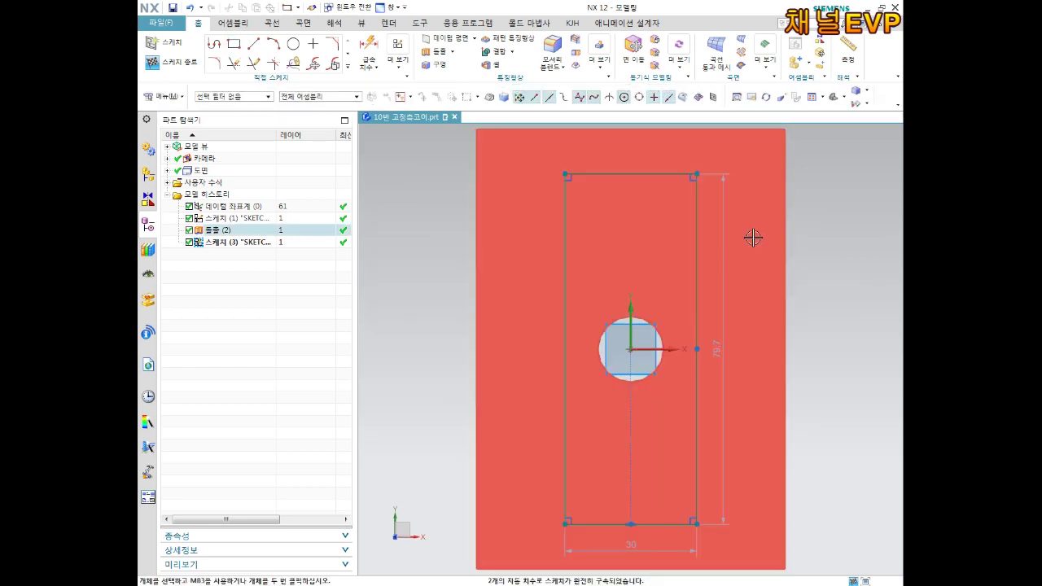
pyautogui.scroll(-2, 703, 242)
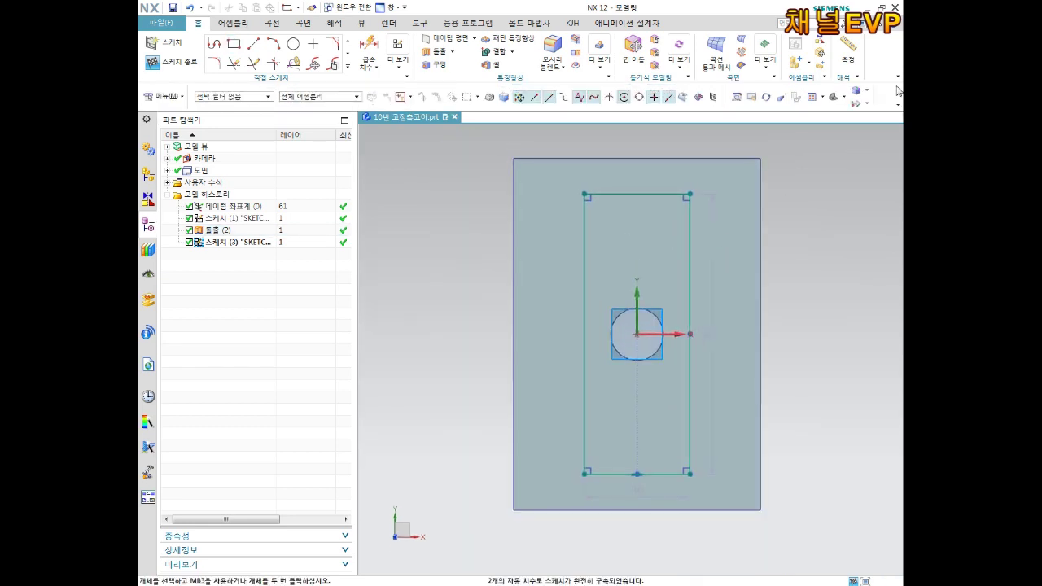
pyautogui.click(867, 91)
pyautogui.click(822, 165)
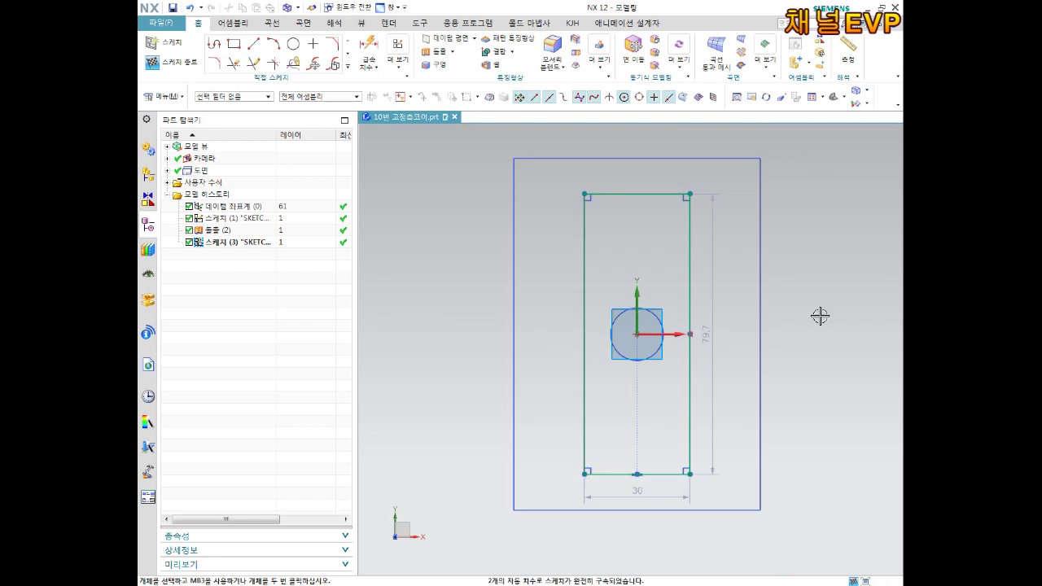
# - Change the rectangle's dimensions to 4 wide and 62 tall
pyautogui.doubleClick(643, 491)
pyautogui.write('4')
pyautogui.press('Return')
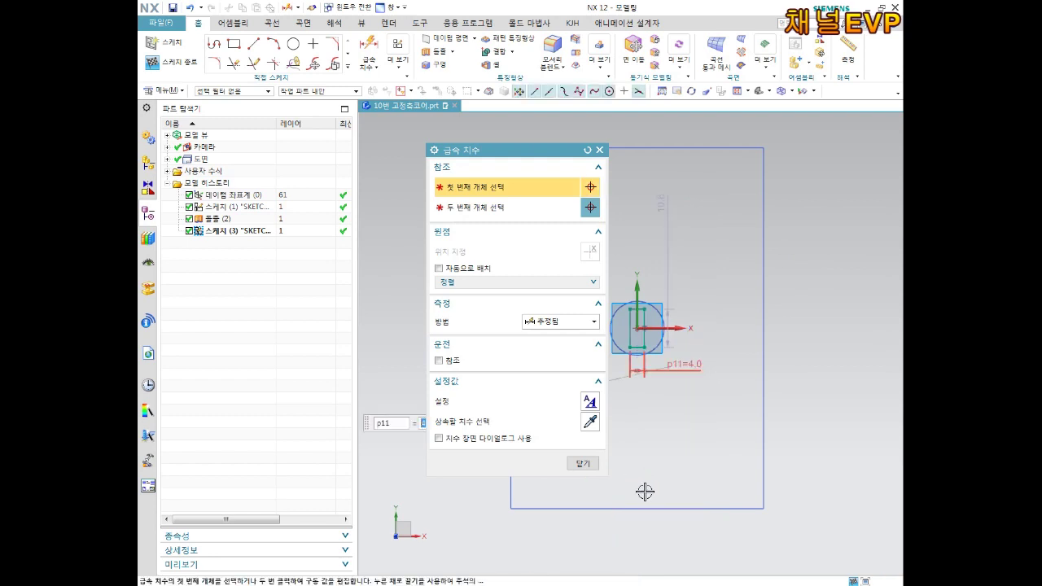
pyautogui.scroll(3, 669, 232)
pyautogui.doubleClick(655, 140)
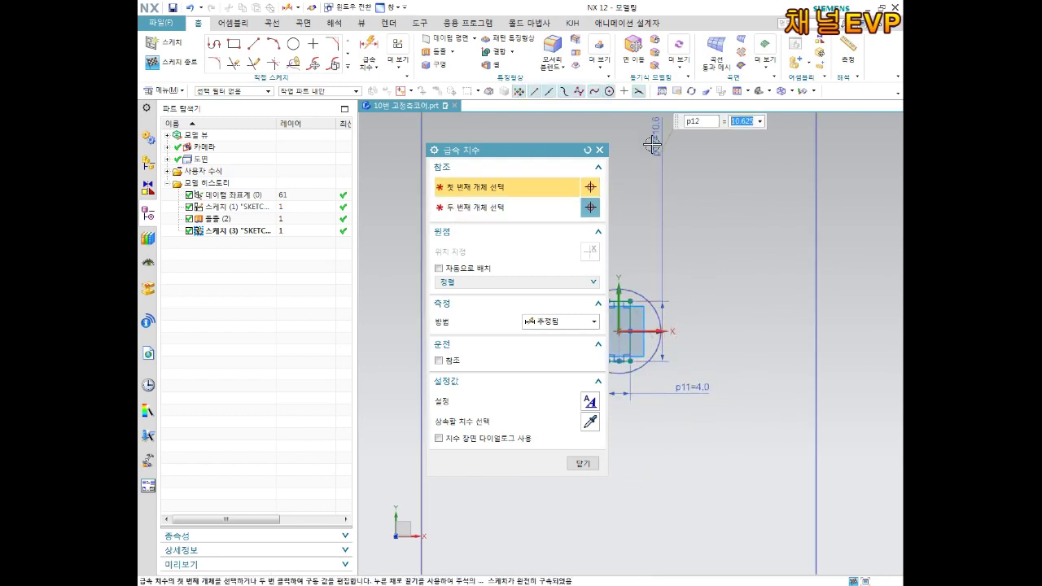
pyautogui.write('62')
pyautogui.press('Return')
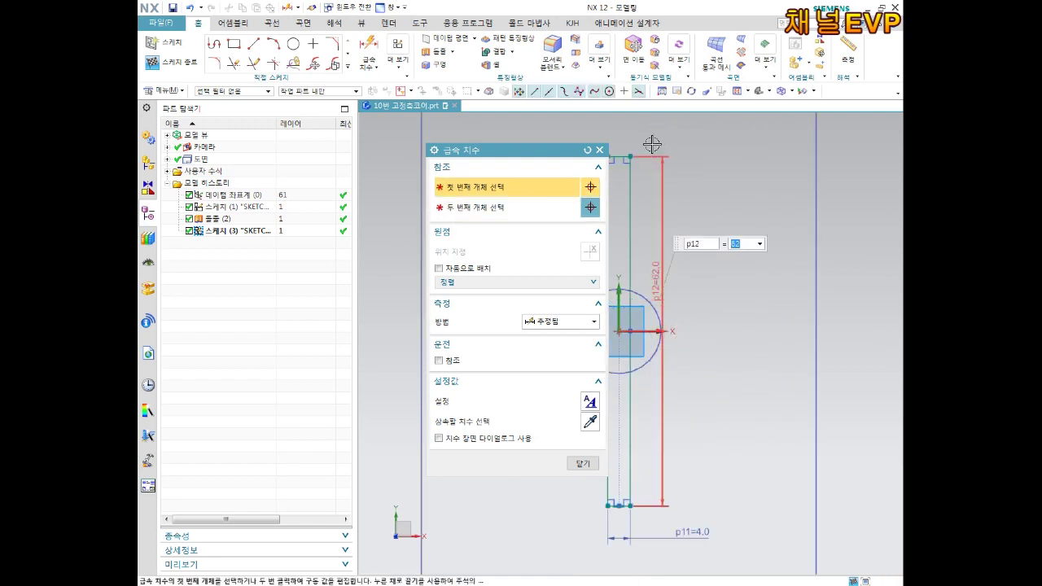
pyautogui.middleClick(652, 144)
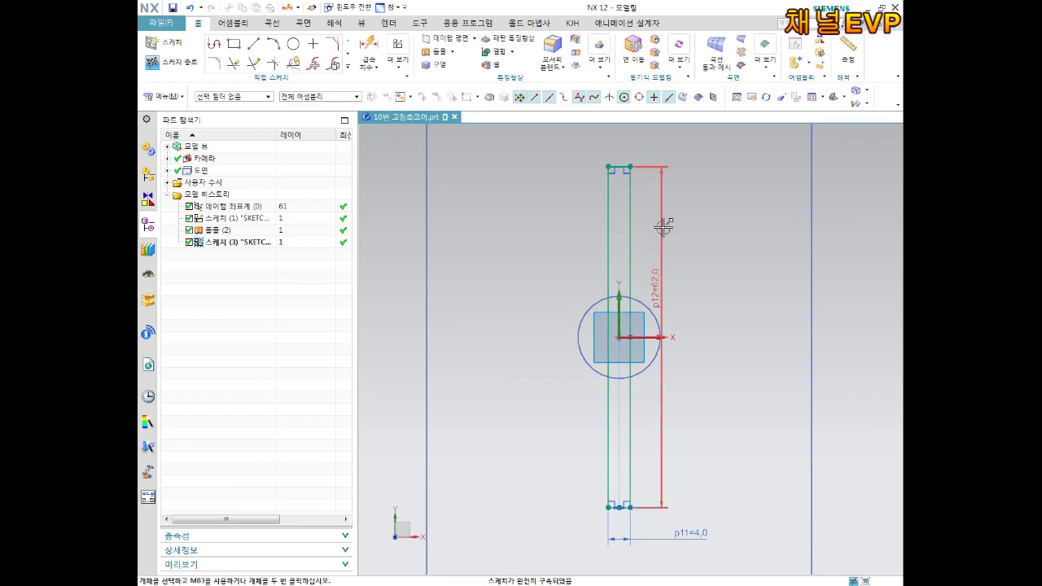
# - Fillet the two top corners with radius 2
pyautogui.scroll(2, 647, 221)
pyautogui.scroll(2, 632, 187)
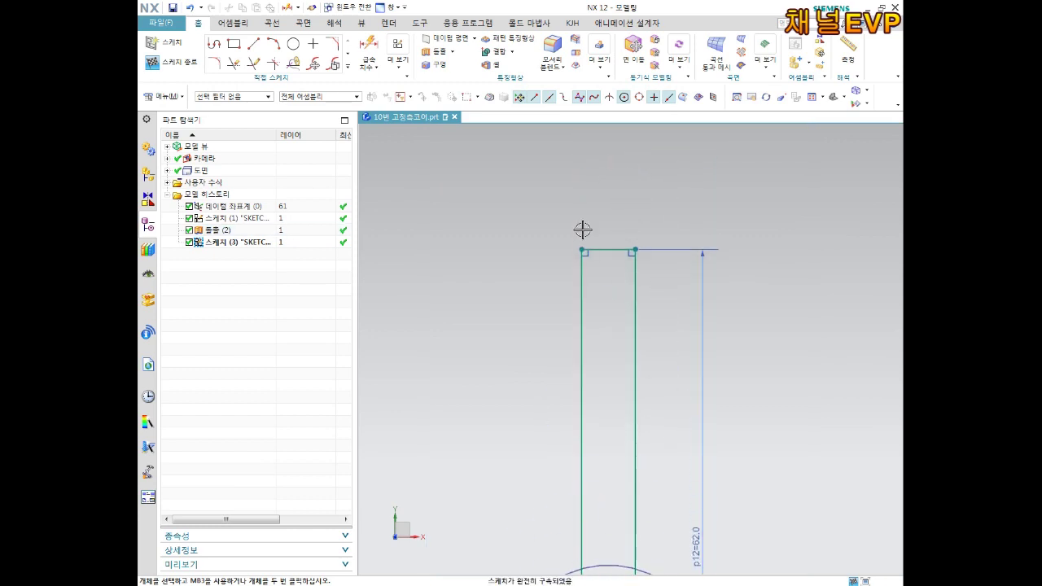
pyautogui.click(213, 63)
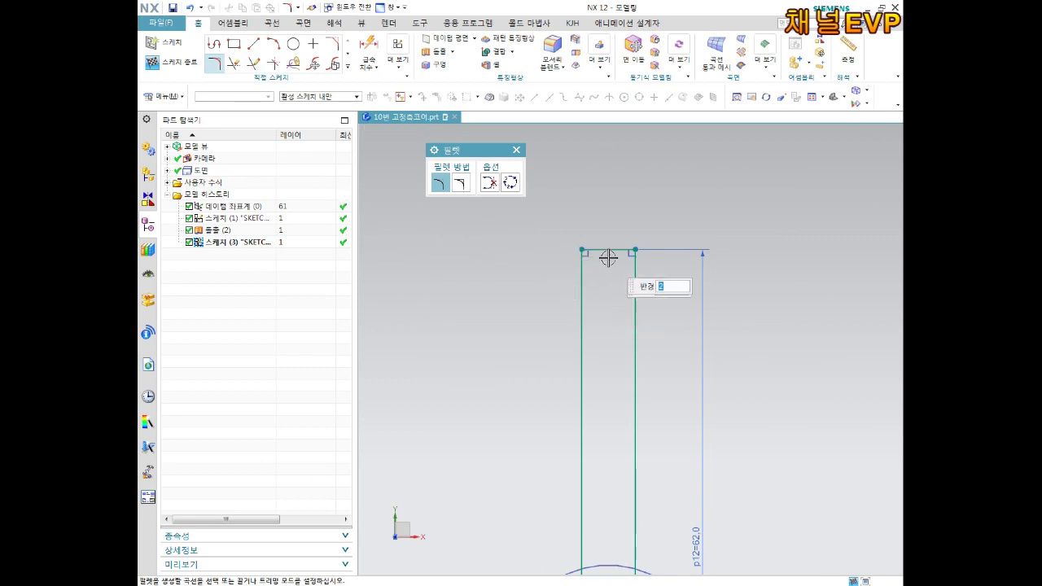
pyautogui.click(582, 279)
pyautogui.click(634, 305)
pyautogui.press('Escape')
# - Convert Line9 at the slot's top into a reference line
pyautogui.scroll(3, 625, 252)
pyautogui.scroll(2, 643, 248)
pyautogui.scroll(2, 648, 246)
pyautogui.click(631, 242)
pyautogui.click(705, 198)
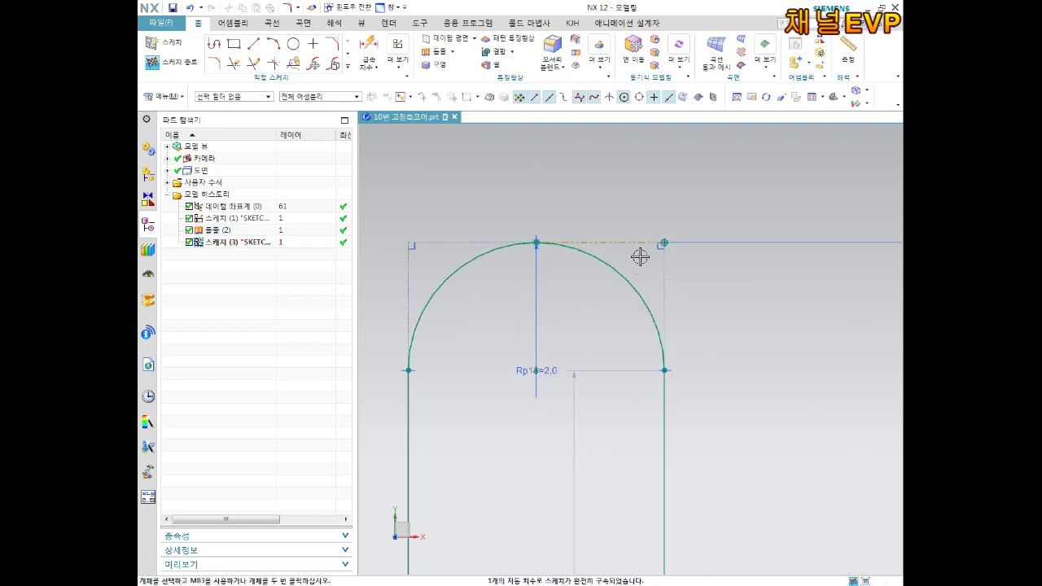
pyautogui.scroll(-1, 634, 246)
pyautogui.scroll(-3, 627, 253)
pyautogui.scroll(-1, 623, 358)
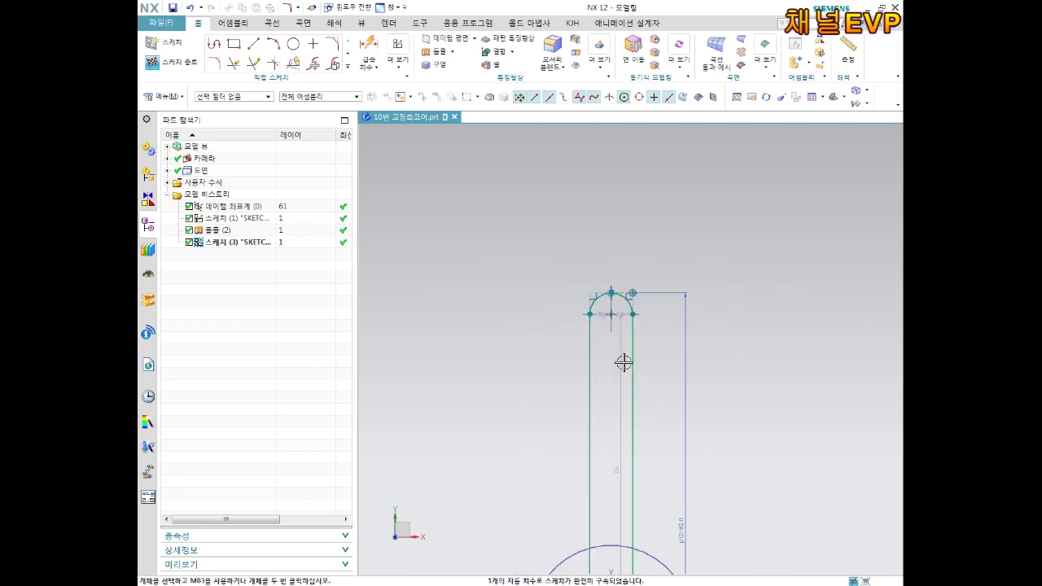
pyautogui.scroll(-2, 606, 431)
pyautogui.scroll(-1, 600, 445)
pyautogui.scroll(3, 612, 453)
pyautogui.scroll(2, 600, 430)
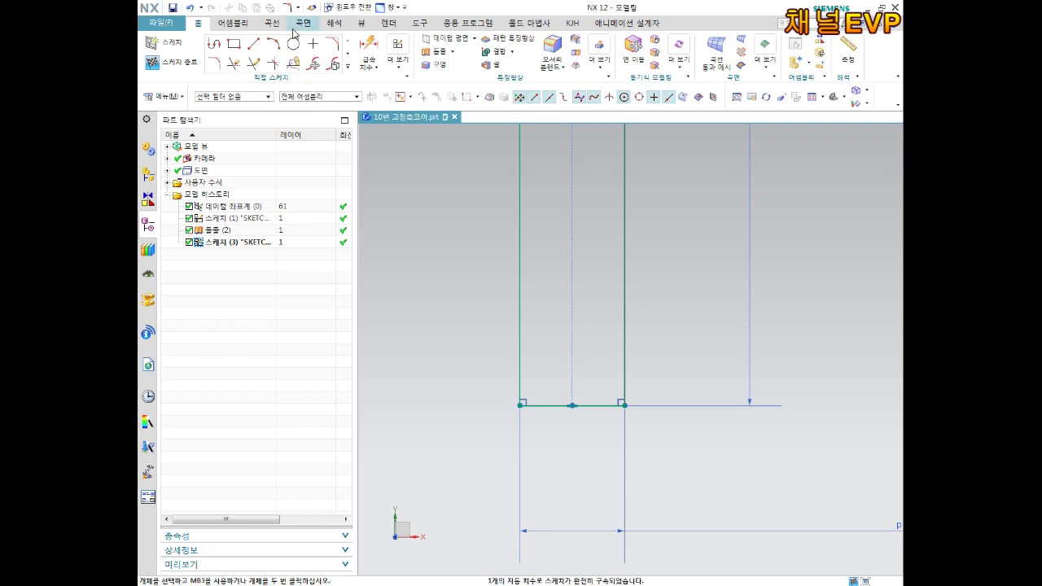
# - Round the slot's lower-left and lower-right corners with 2.0-radius sketch fillets
pyautogui.click(212, 65)
pyautogui.click(524, 361)
pyautogui.click(550, 405)
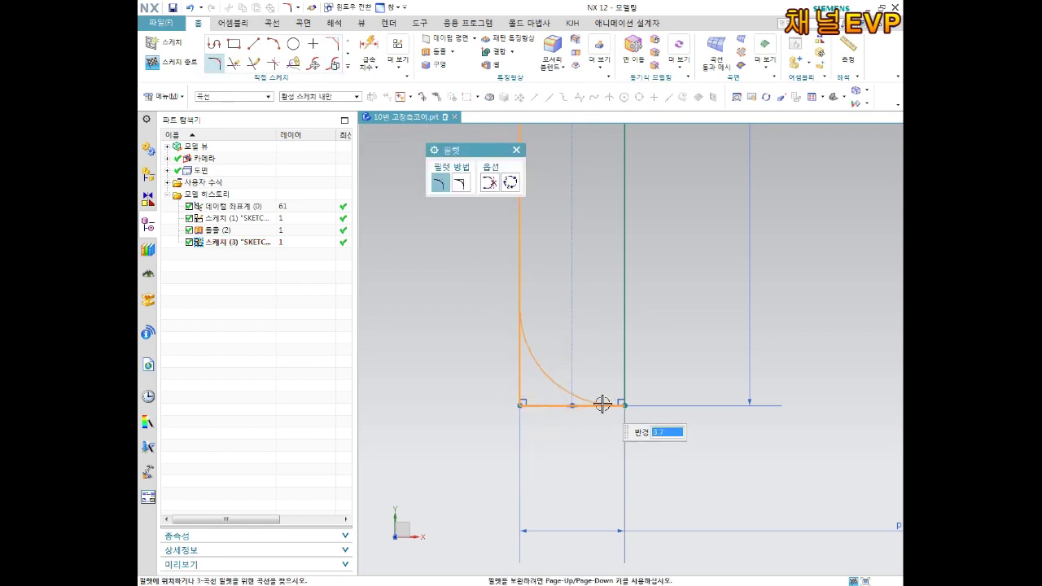
pyautogui.click(559, 397)
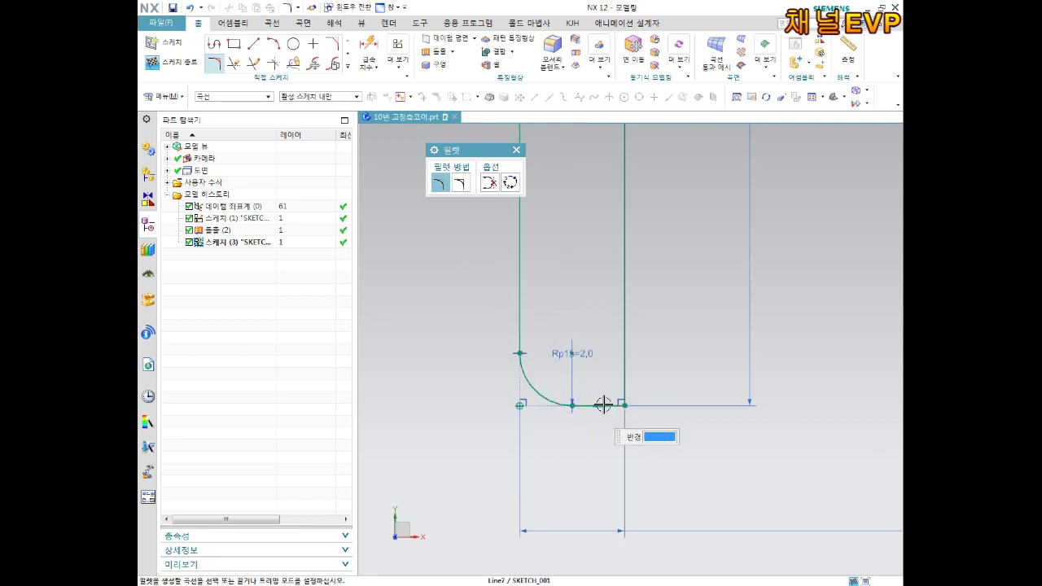
pyautogui.click(603, 405)
pyautogui.click(625, 334)
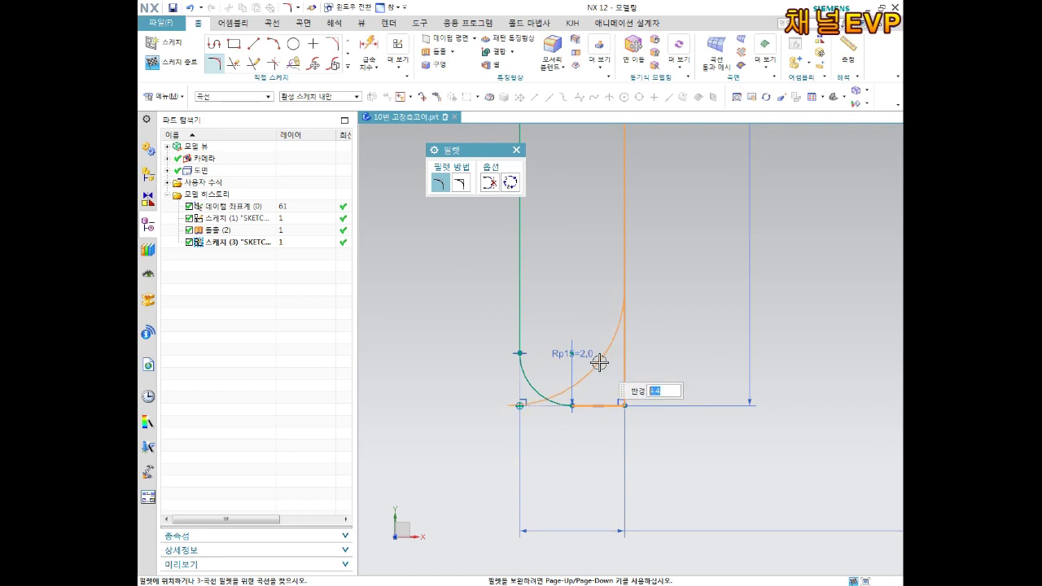
pyautogui.click(597, 361)
pyautogui.press('Escape')
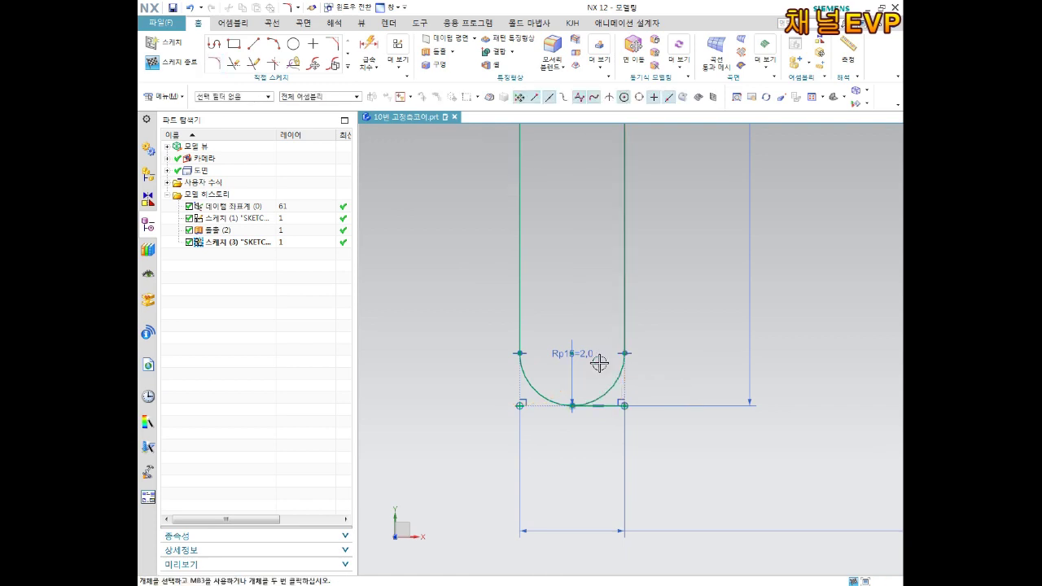
# - Convert the leftover bottom line of the slot into a reference line
pyautogui.scroll(3, 593, 414)
pyautogui.click(636, 416)
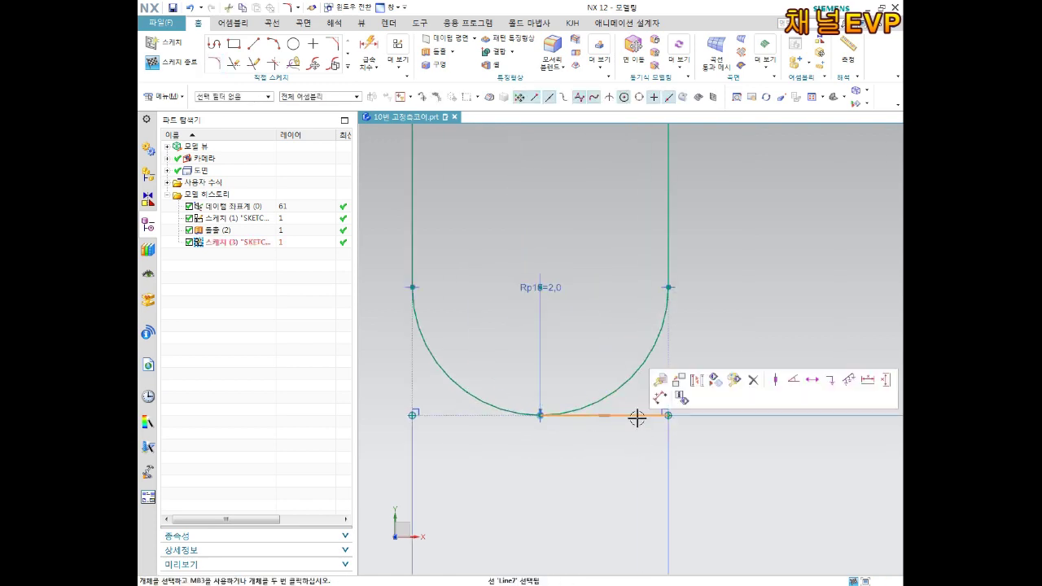
pyautogui.click(701, 384)
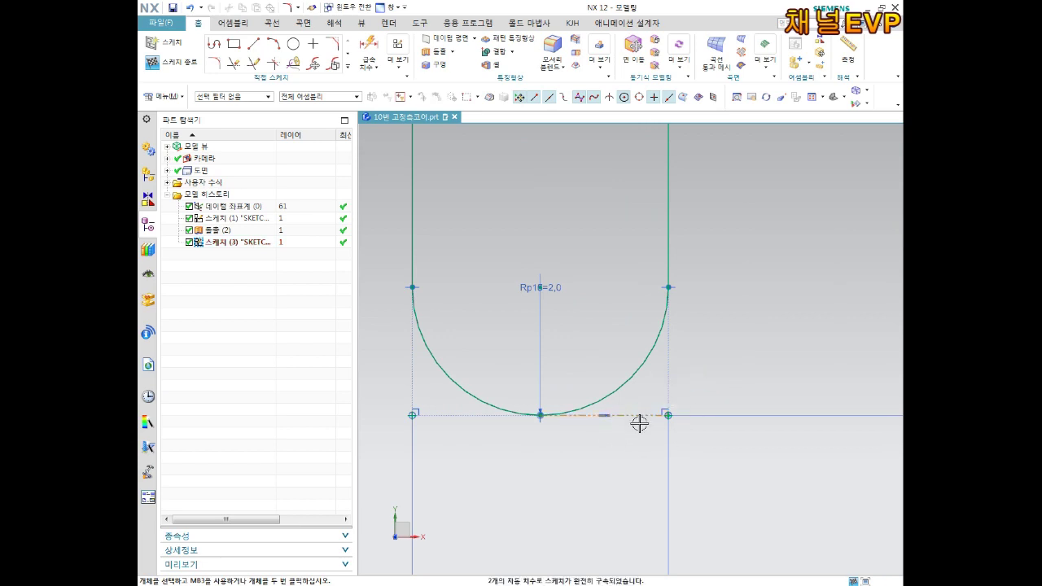
# - Orbit to a tilted 3D view and switch the block's display style to Shaded
pyautogui.scroll(-3, 649, 405)
pyautogui.scroll(-3, 649, 405)
pyautogui.scroll(-2, 666, 365)
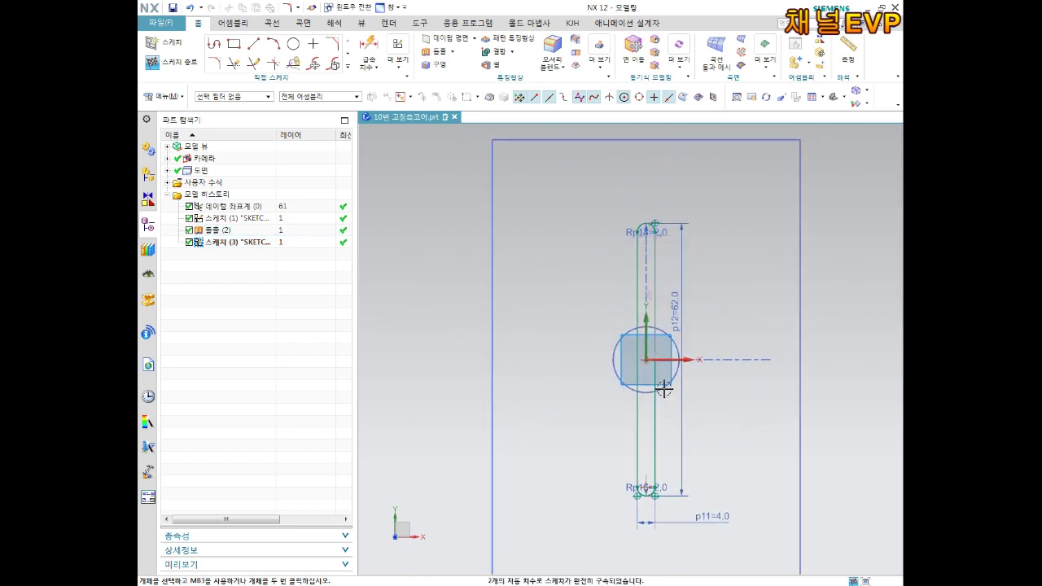
pyautogui.scroll(2, 665, 390)
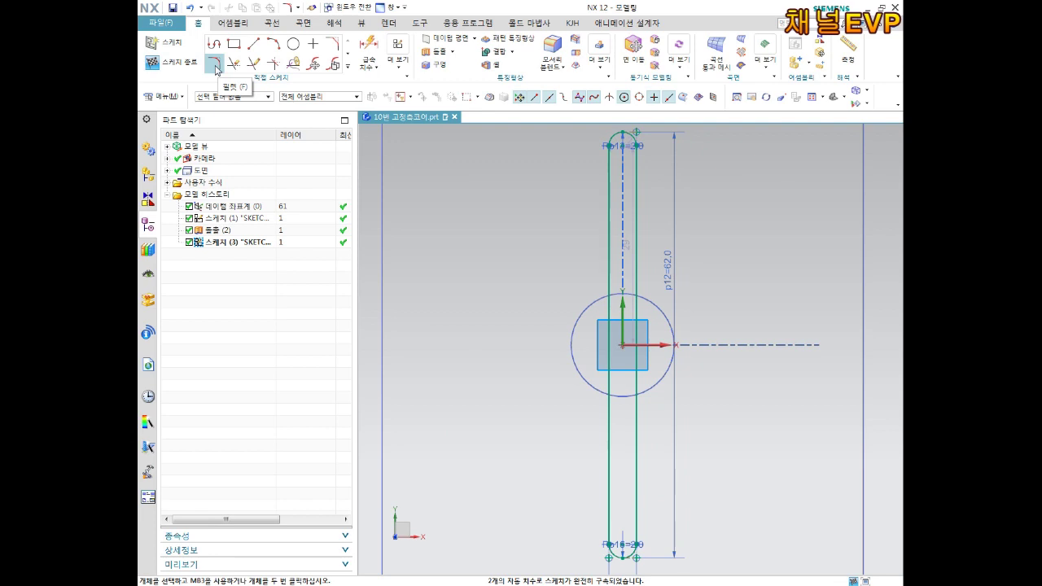
pyautogui.scroll(5, 675, 384)
pyautogui.scroll(-3, 692, 407)
pyautogui.scroll(-3, 700, 472)
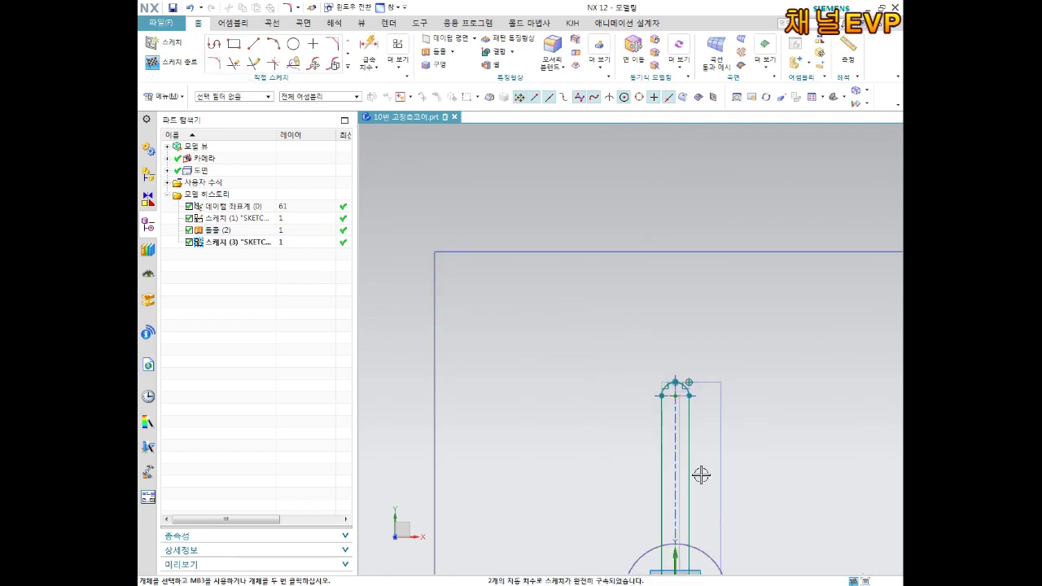
pyautogui.scroll(-2, 698, 480)
pyautogui.moveTo(699, 480); pyautogui.dragTo(708, 350, button='middle')
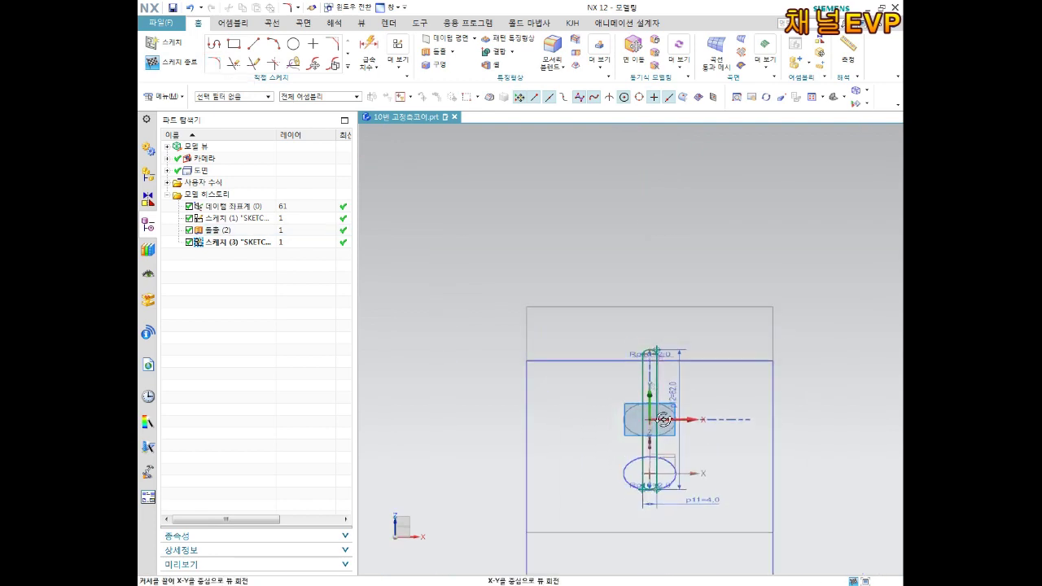
pyautogui.click(866, 95)
pyautogui.click(857, 112)
pyautogui.moveTo(782, 180)
pyautogui.mouseDown(button='middle')
pyautogui.moveTo(712, 226)
pyautogui.moveTo(704, 308)
pyautogui.mouseUp(button='middle')
pyautogui.scroll(2, 722, 400)
pyautogui.scroll(3, 695, 350)
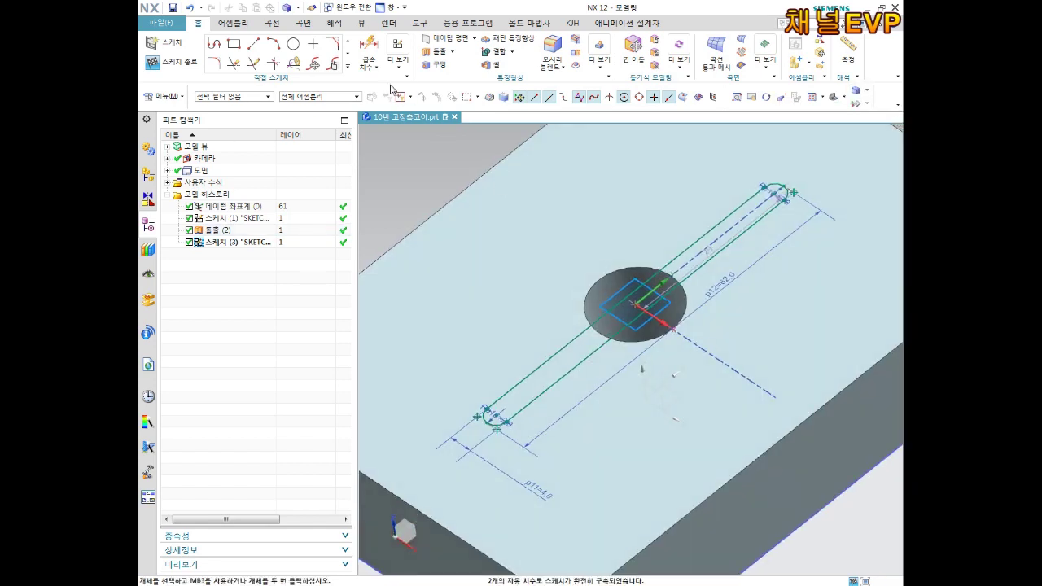
# - Finish the slot sketch and start an Extrude from its profile
pyautogui.click(169, 63)
pyautogui.click(266, 50)
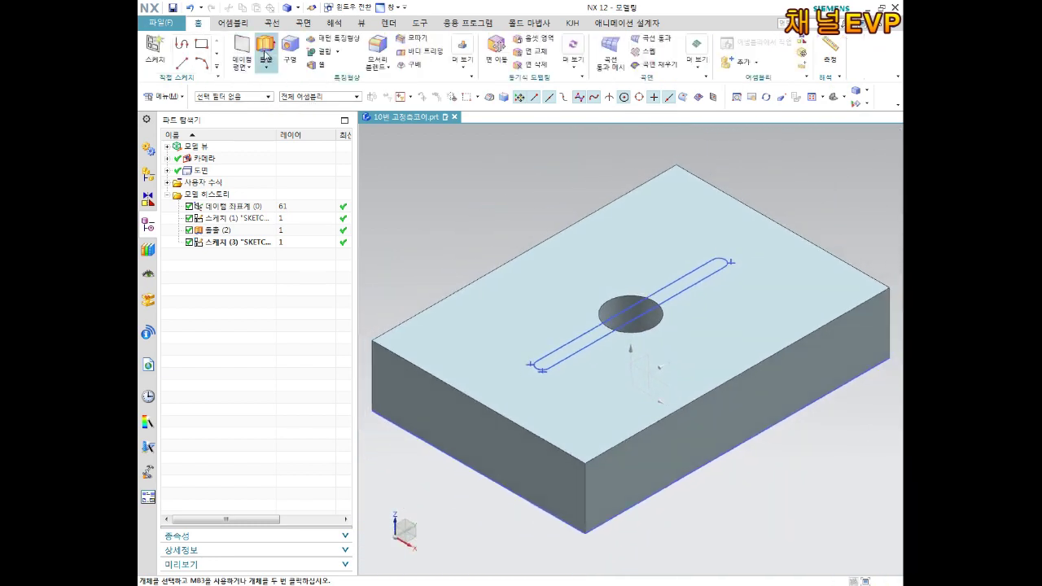
pyautogui.scroll(2, 704, 381)
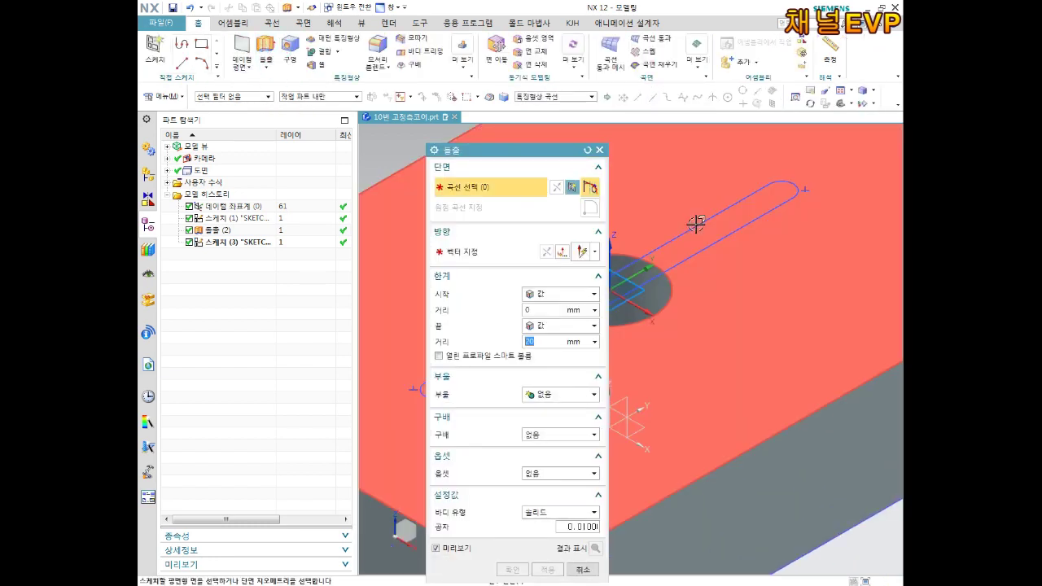
# - Extrude the slot curves to an end distance of -3 mm, keeping the original direction
pyautogui.click(668, 238)
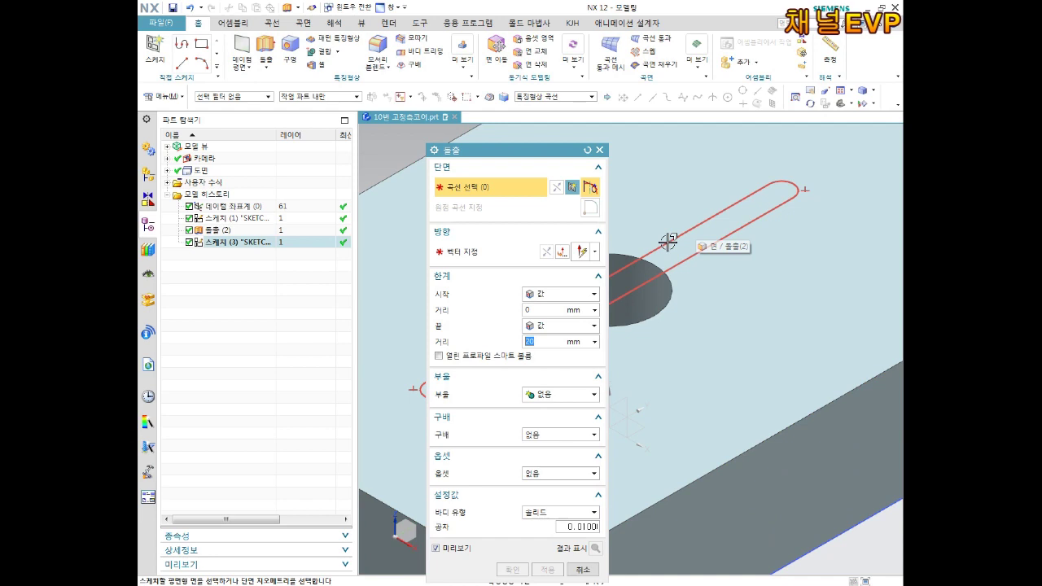
pyautogui.moveTo(543, 158); pyautogui.dragTo(305, 126)
pyautogui.write('-3')
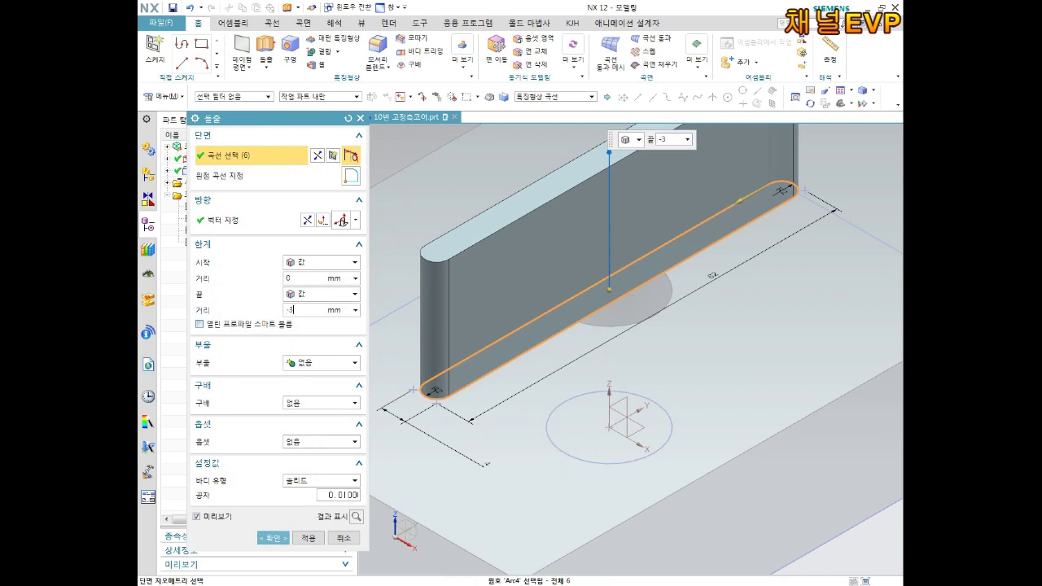
pyautogui.press('Return')
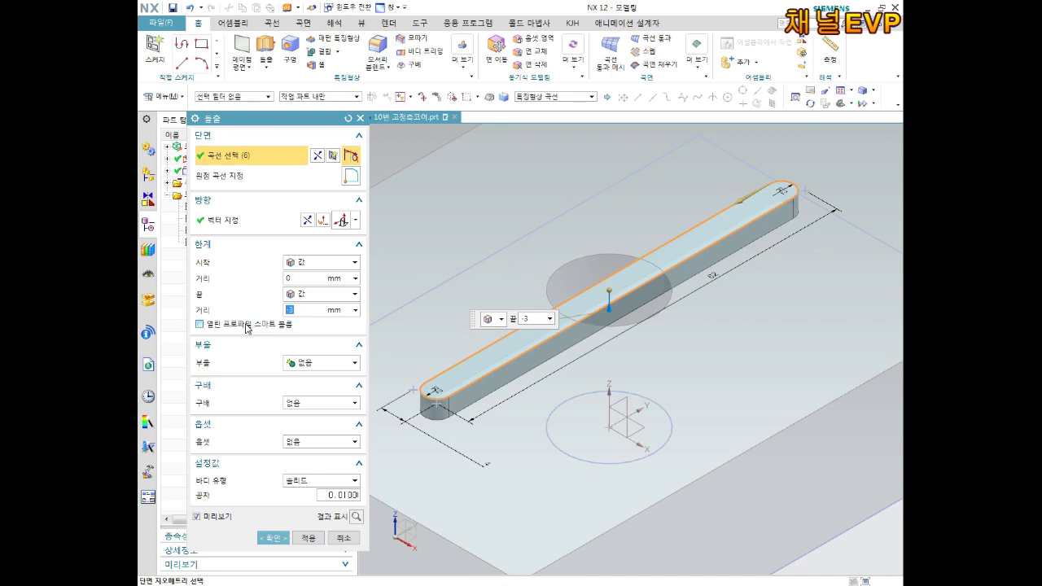
pyautogui.moveTo(632, 347)
pyautogui.mouseDown(button='middle')
pyautogui.moveTo(638, 333)
pyautogui.moveTo(672, 321)
pyautogui.mouseUp(button='middle')
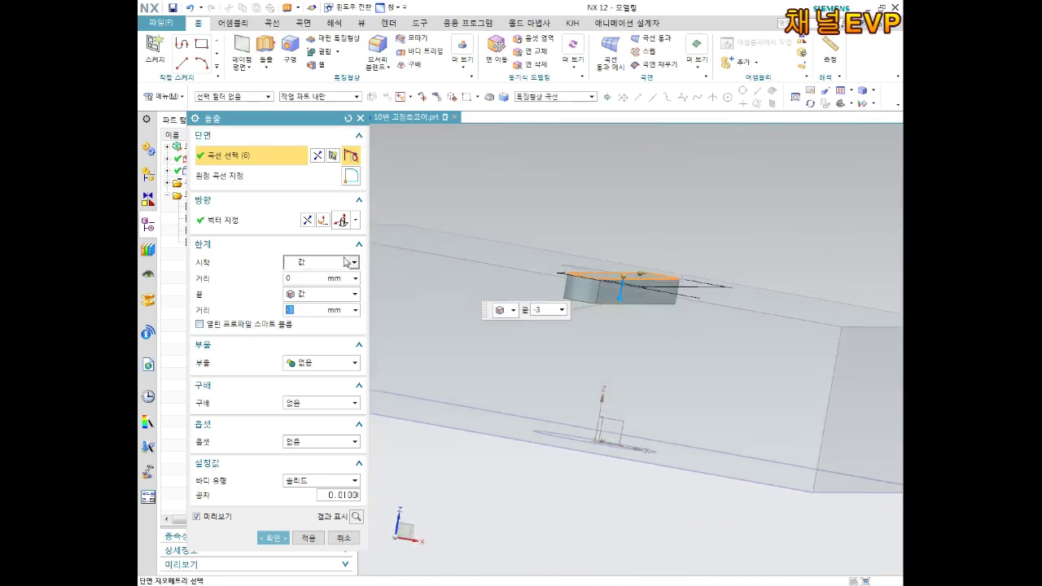
pyautogui.click(306, 222)
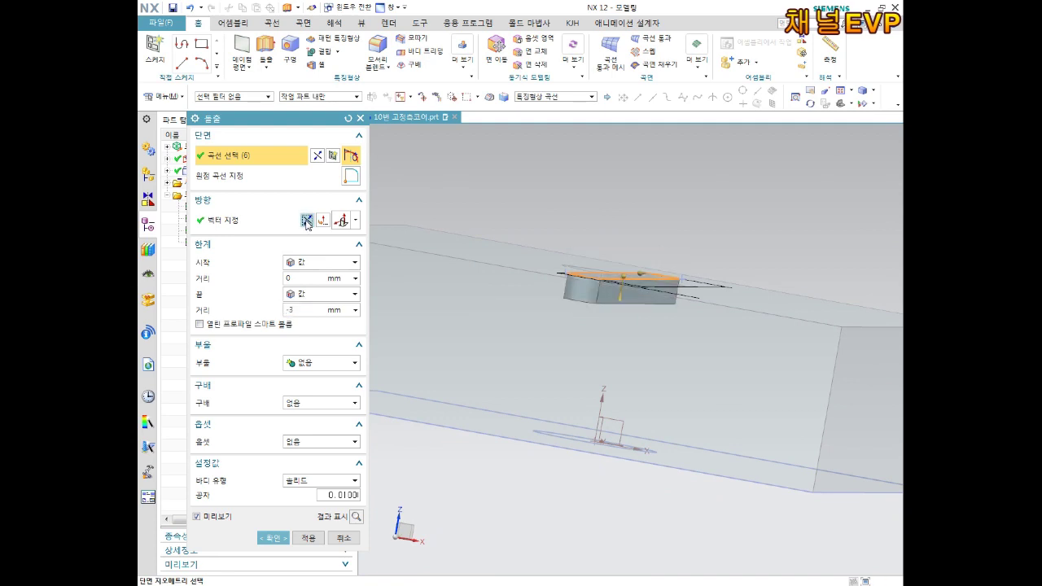
pyautogui.click(306, 220)
pyautogui.click(306, 221)
pyautogui.click(307, 220)
# - Make the extrusion Subtract with a -10° draft from the start limit
pyautogui.click(306, 363)
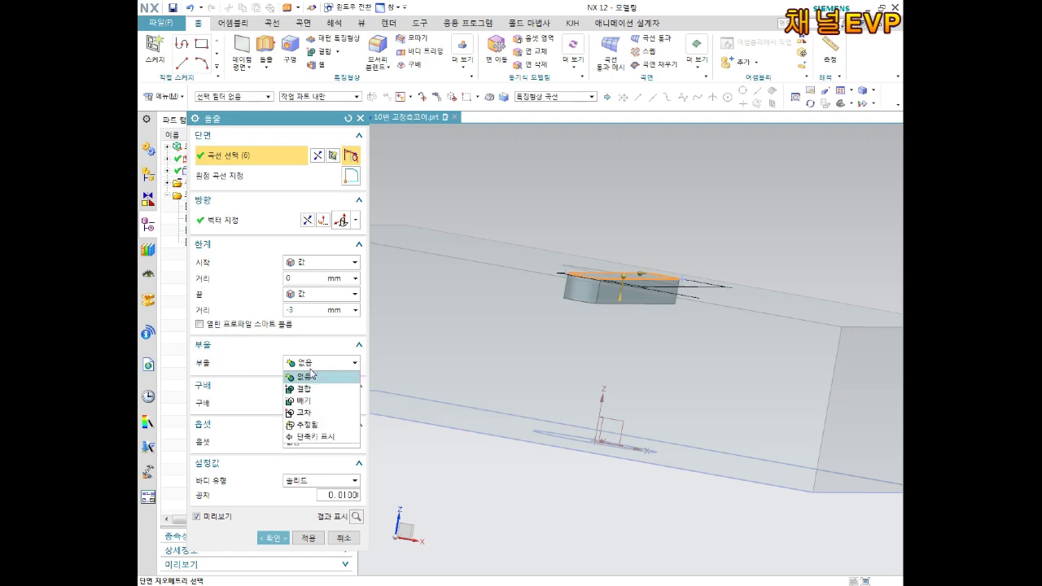
pyautogui.click(309, 400)
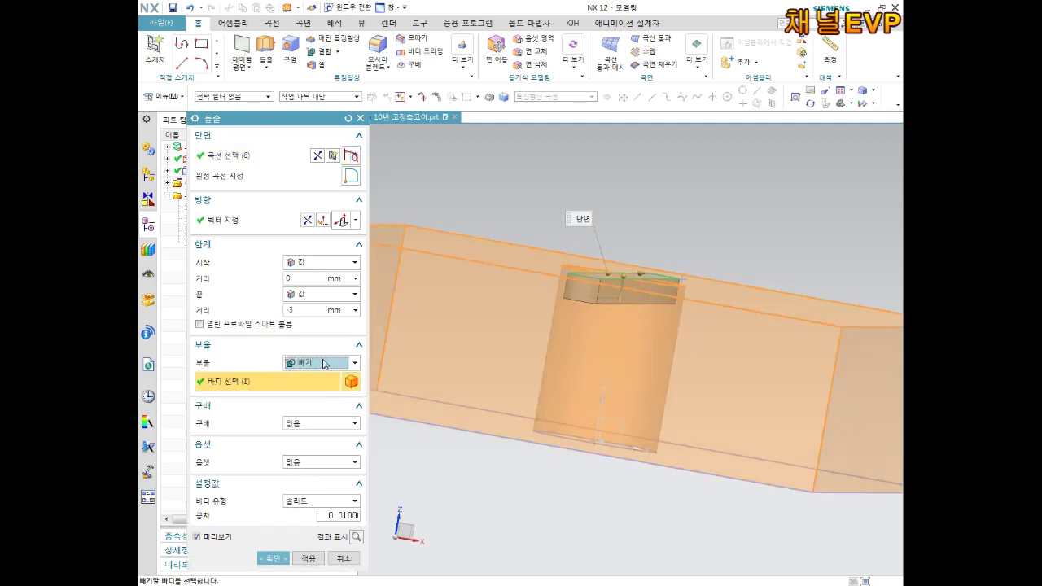
pyautogui.click(306, 423)
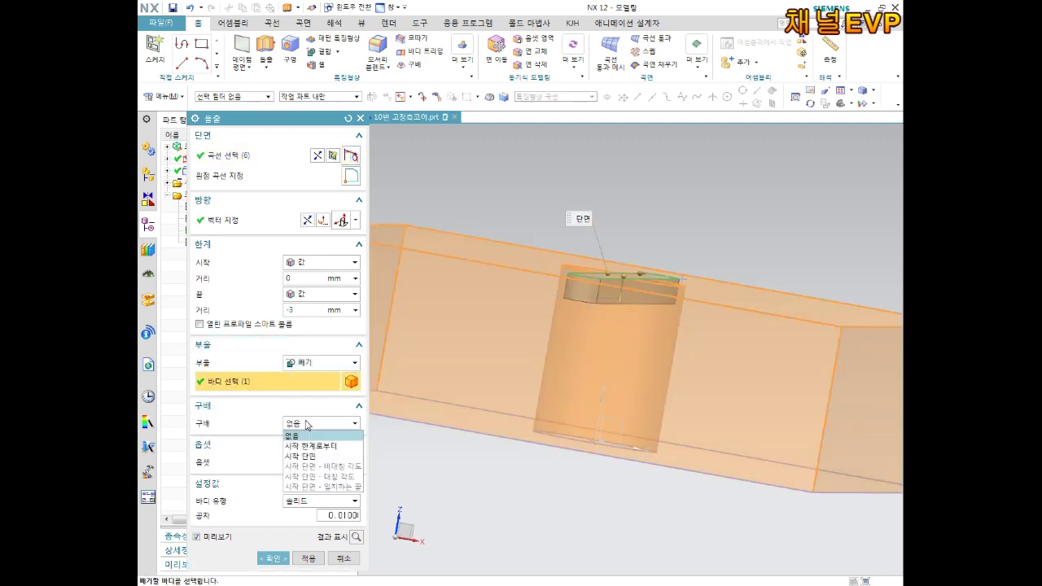
pyautogui.click(309, 446)
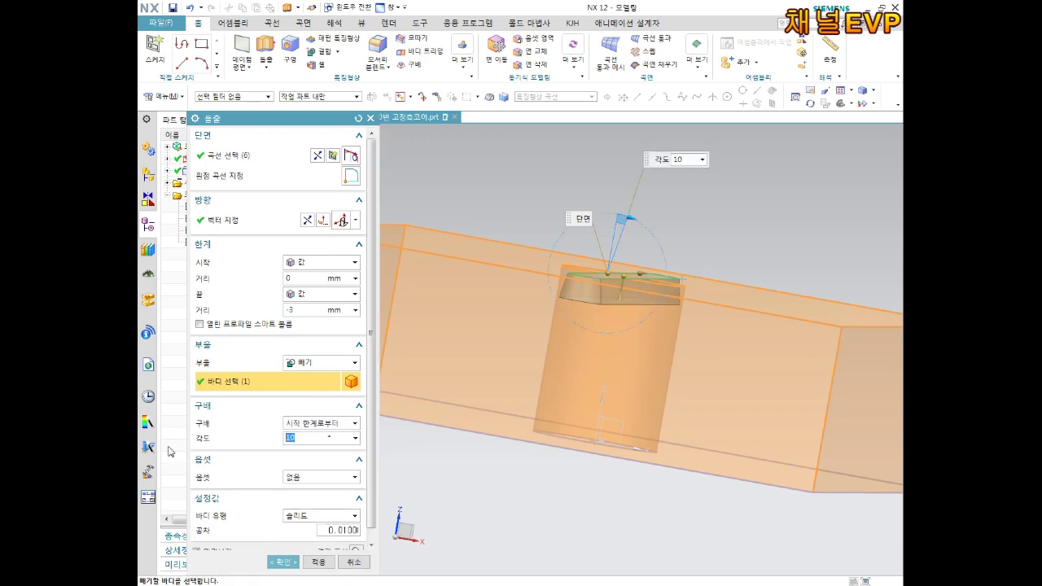
pyautogui.scroll(-3, 607, 323)
pyautogui.moveTo(608, 323); pyautogui.dragTo(653, 268, button='middle')
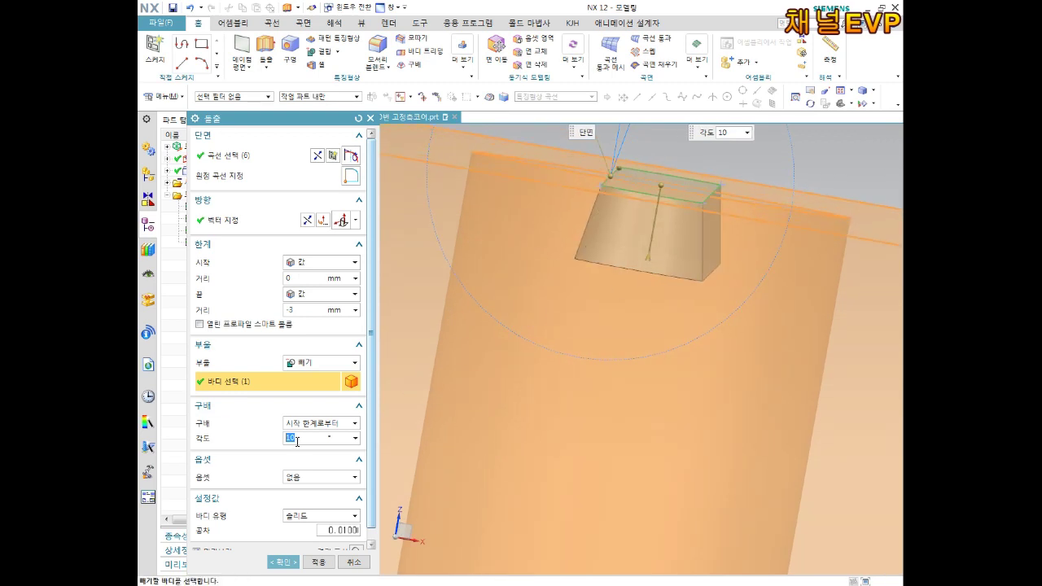
pyautogui.write('-10')
pyautogui.press('Return')
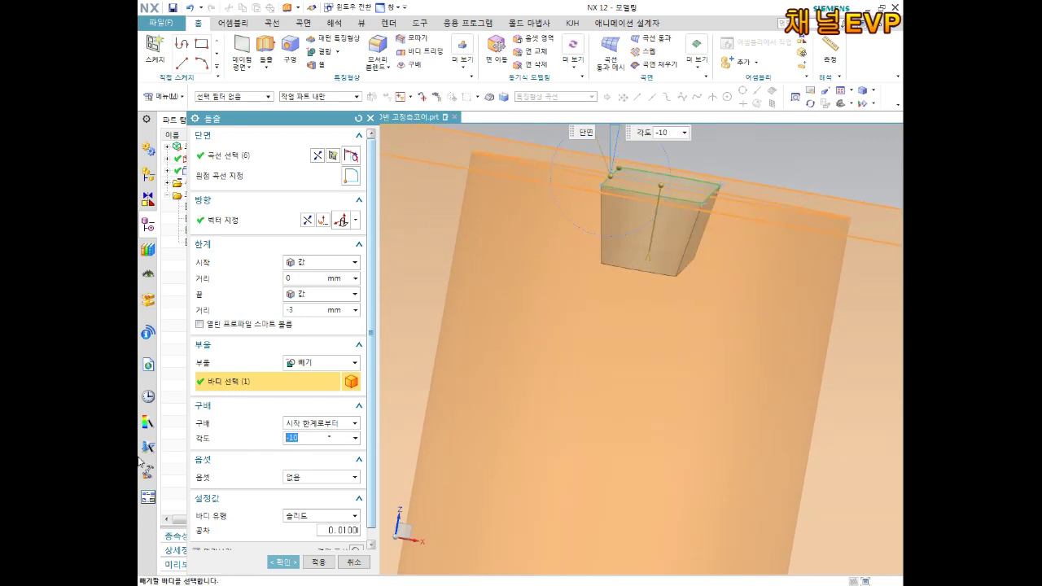
# - Reset to the trimetric view and apply the drafted slot cut to the block
pyautogui.scroll(-3, 495, 370)
pyautogui.moveTo(548, 303)
pyautogui.mouseDown(button='middle')
pyautogui.moveTo(535, 291)
pyautogui.moveTo(664, 312)
pyautogui.mouseUp(button='middle')
pyautogui.press('Home')
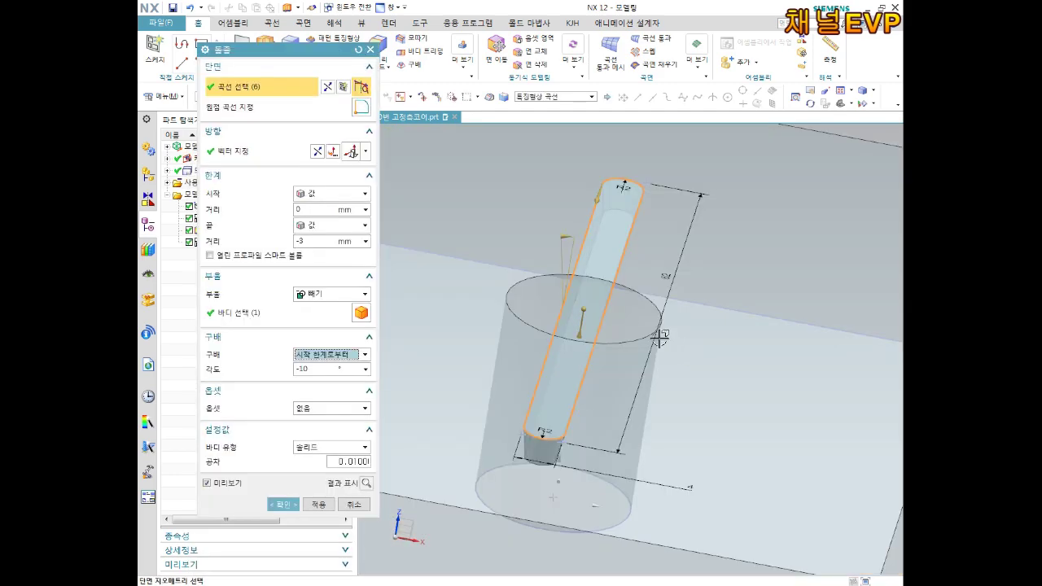
pyautogui.click(282, 504)
pyautogui.moveTo(609, 330); pyautogui.dragTo(603, 367, button='middle')
# - Hide Sketch (3) from the Part Navigator so its curves disappear
pyautogui.moveTo(535, 367); pyautogui.dragTo(527, 294, button='middle')
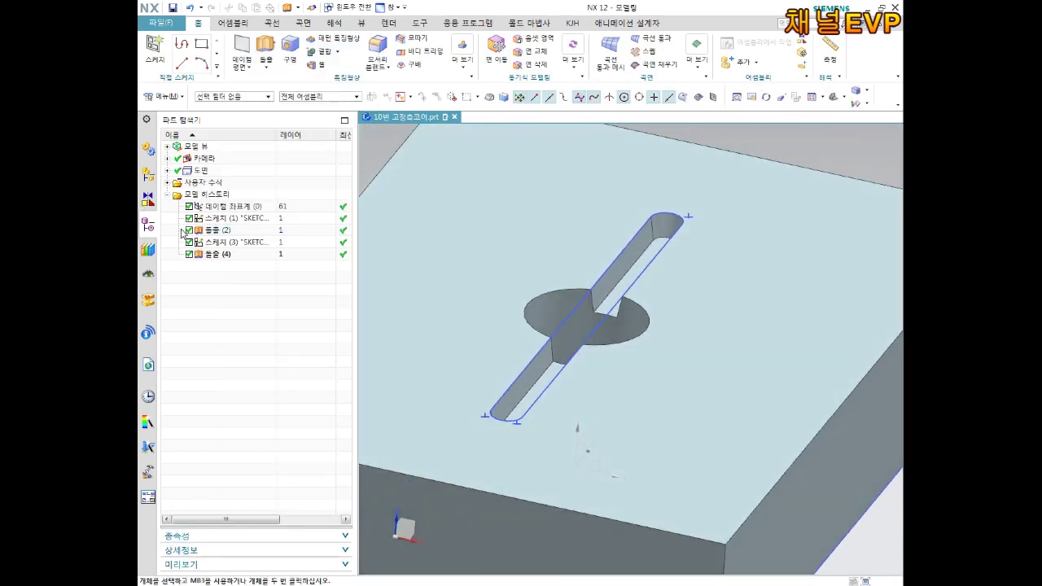
pyautogui.click(247, 243)
pyautogui.rightClick(248, 247)
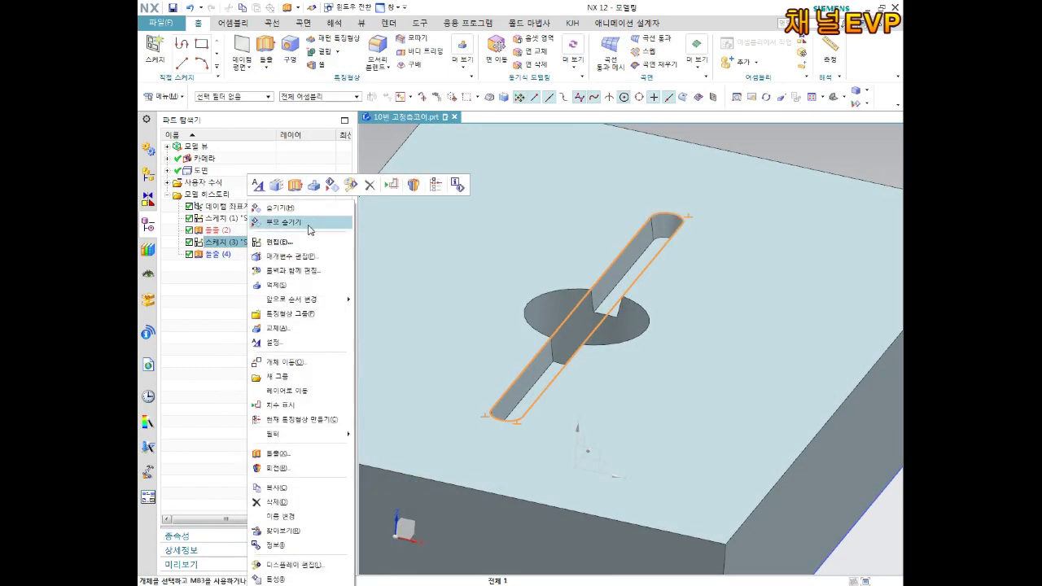
pyautogui.click(279, 207)
pyautogui.scroll(-2, 666, 291)
# - Orbit and zoom around the block to inspect the finished slot and pocket
pyautogui.moveTo(666, 291)
pyautogui.mouseDown(button='middle')
pyautogui.moveTo(663, 330)
pyautogui.moveTo(668, 302)
pyautogui.moveTo(654, 296)
pyautogui.moveTo(682, 313)
pyautogui.moveTo(658, 342)
pyautogui.mouseUp(button='middle')
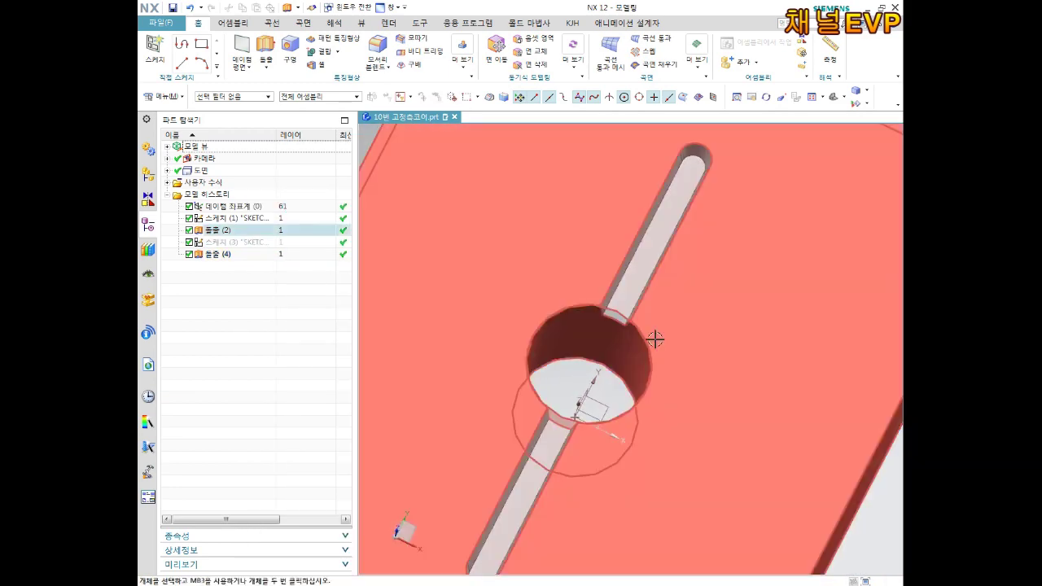
pyautogui.scroll(-2, 658, 341)
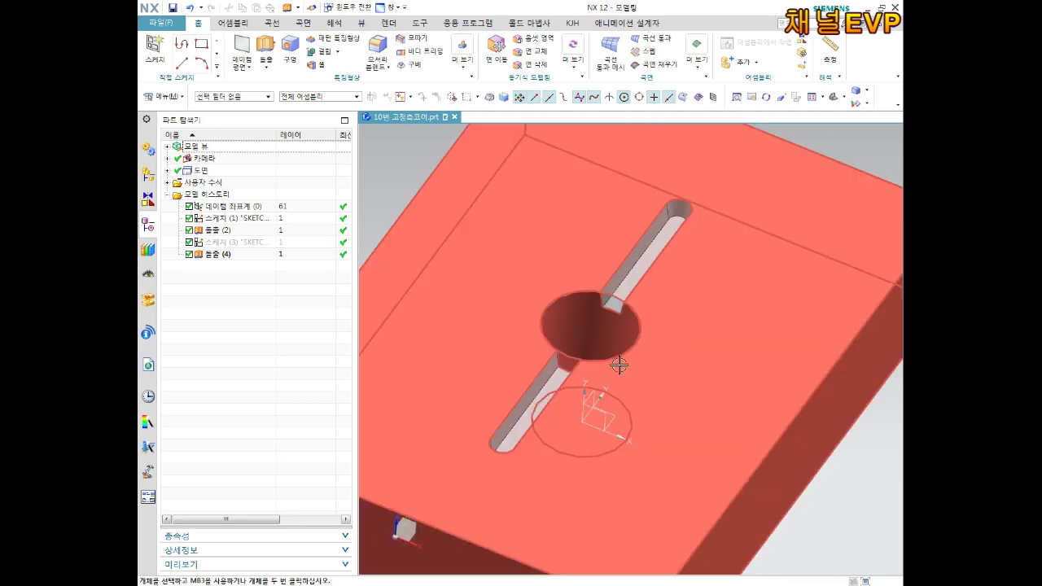
pyautogui.moveTo(621, 366)
pyautogui.mouseDown(button='middle')
pyautogui.moveTo(668, 271)
pyautogui.moveTo(675, 290)
pyautogui.moveTo(632, 306)
pyautogui.moveTo(658, 298)
pyautogui.moveTo(647, 319)
pyautogui.moveTo(659, 323)
pyautogui.moveTo(641, 344)
pyautogui.moveTo(608, 331)
pyautogui.moveTo(798, 342)
pyautogui.mouseUp(button='middle')
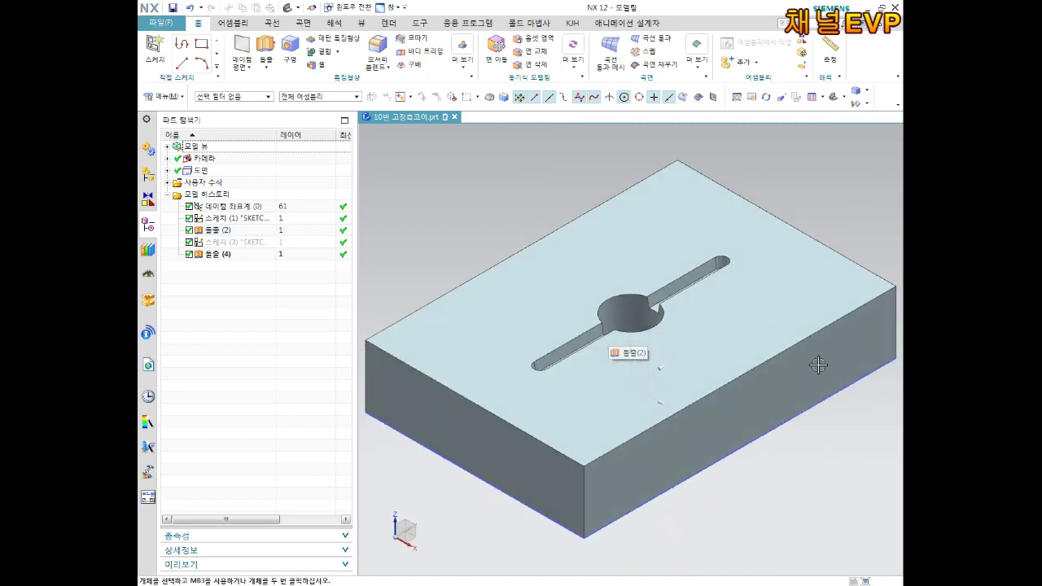
pyautogui.moveTo(703, 263)
pyautogui.mouseDown(button='middle')
pyautogui.moveTo(722, 250)
pyautogui.moveTo(698, 261)
pyautogui.mouseUp(button='middle')
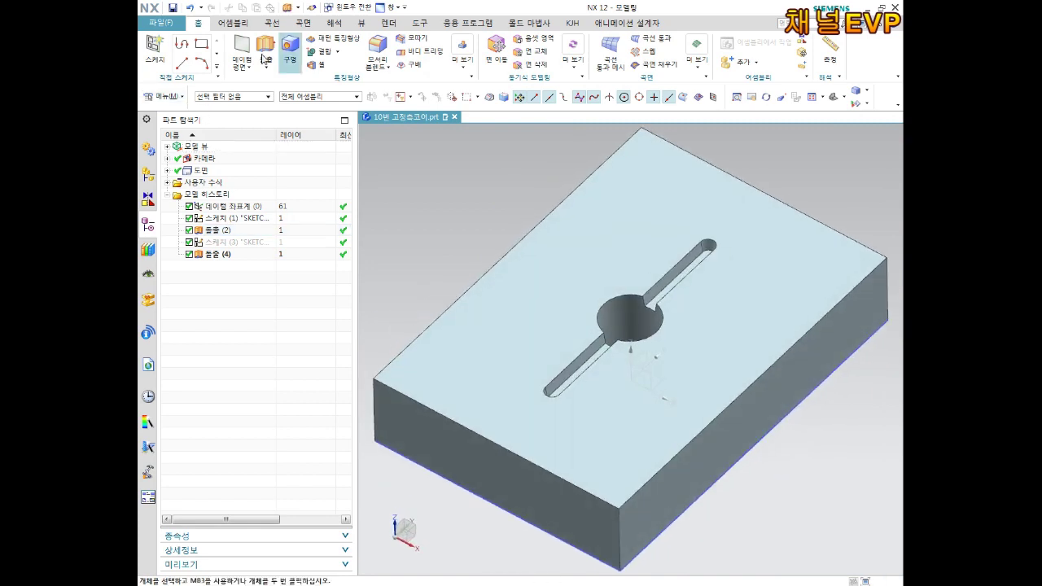
pyautogui.click(155, 58)
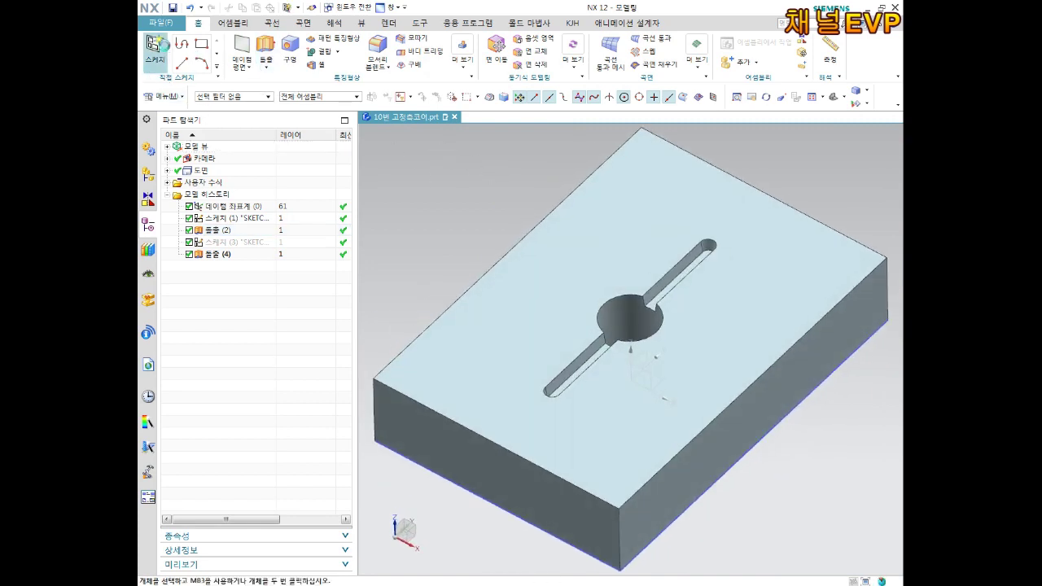
# - Discard an unintended default-plane sketch and start a new sketch on the block's top face
pyautogui.moveTo(675, 179)
pyautogui.mouseDown(button='middle')
pyautogui.moveTo(666, 210)
pyautogui.moveTo(686, 198)
pyautogui.moveTo(681, 226)
pyautogui.mouseUp(button='middle')
pyautogui.middleClick(666, 210)
pyautogui.click(152, 60)
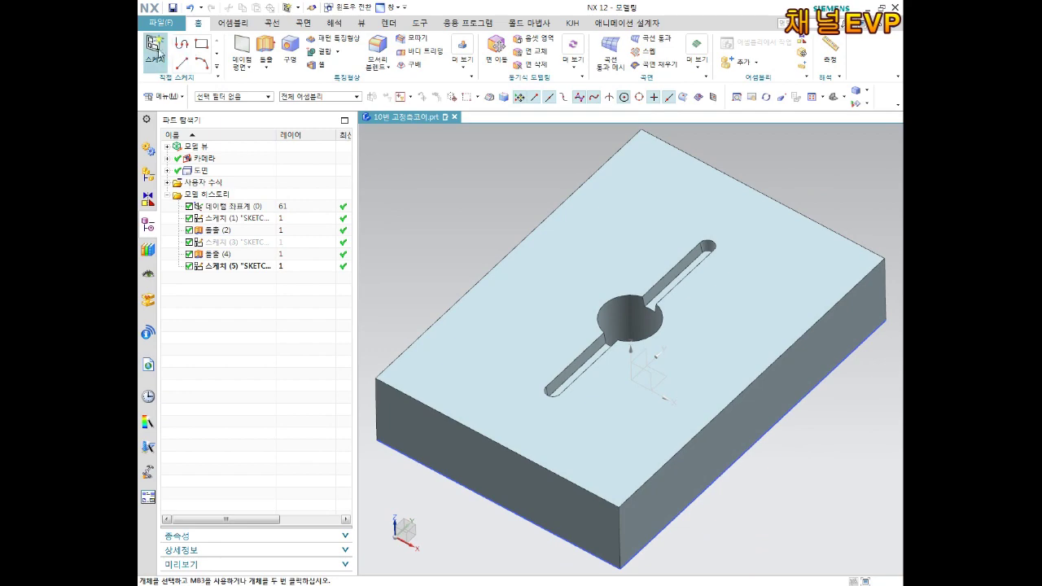
pyautogui.click(155, 50)
pyautogui.click(643, 188)
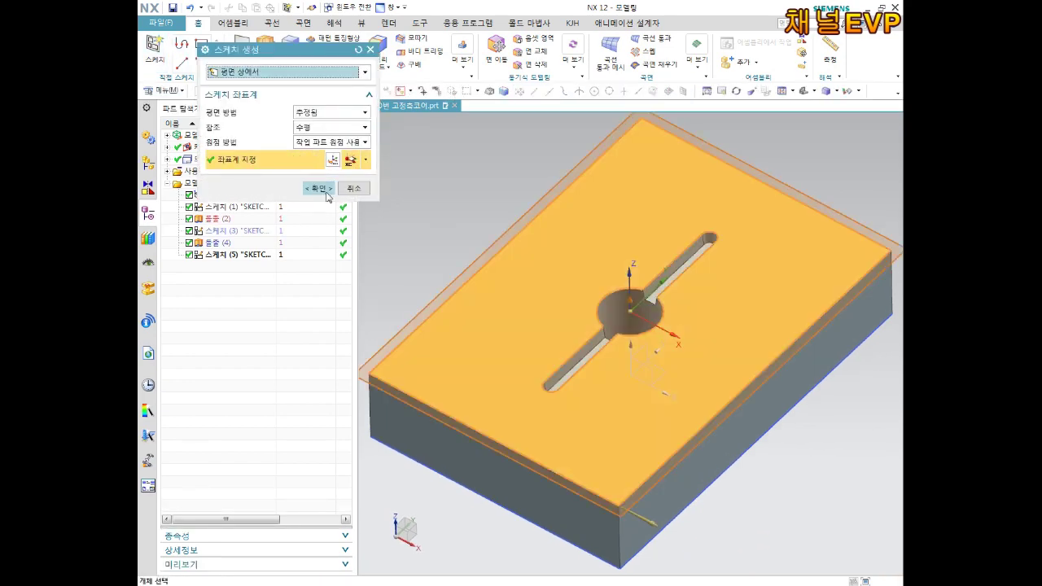
pyautogui.middleClick(679, 243)
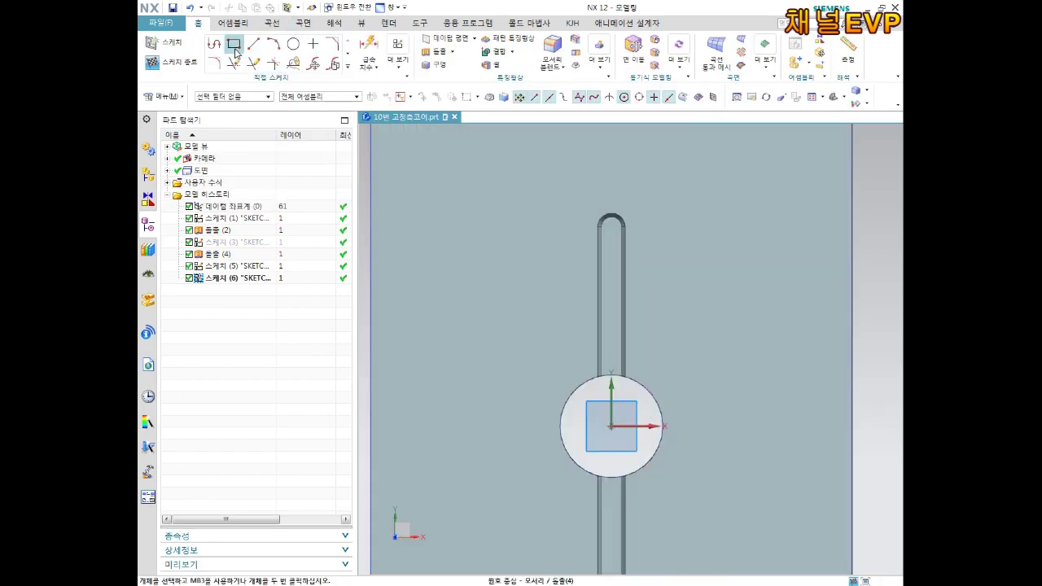
# - Draw an 18.5 × 3 rectangle across the slot near its rounded end
pyautogui.click(234, 49)
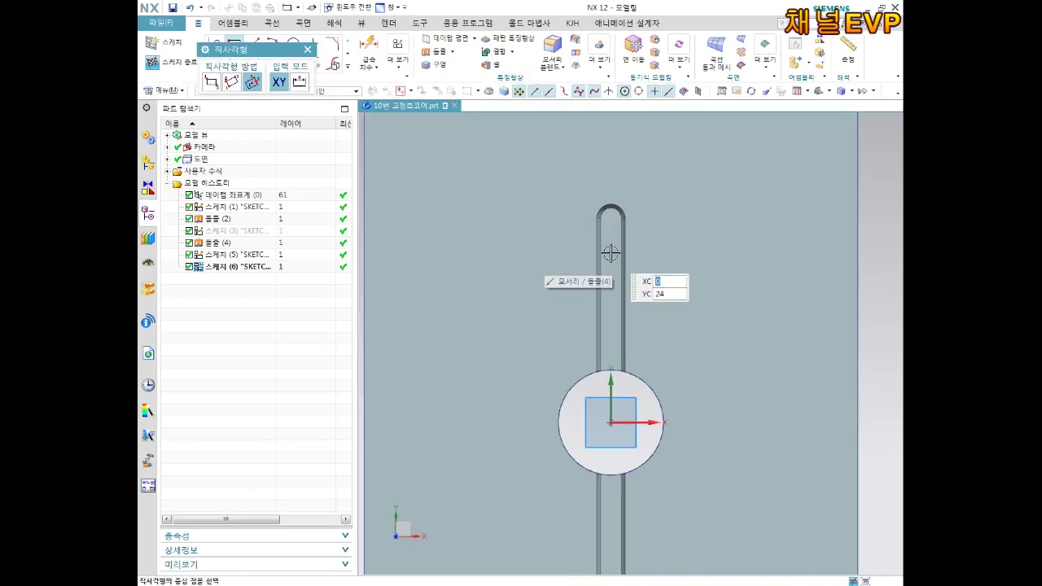
pyautogui.click(612, 253)
pyautogui.click(671, 251)
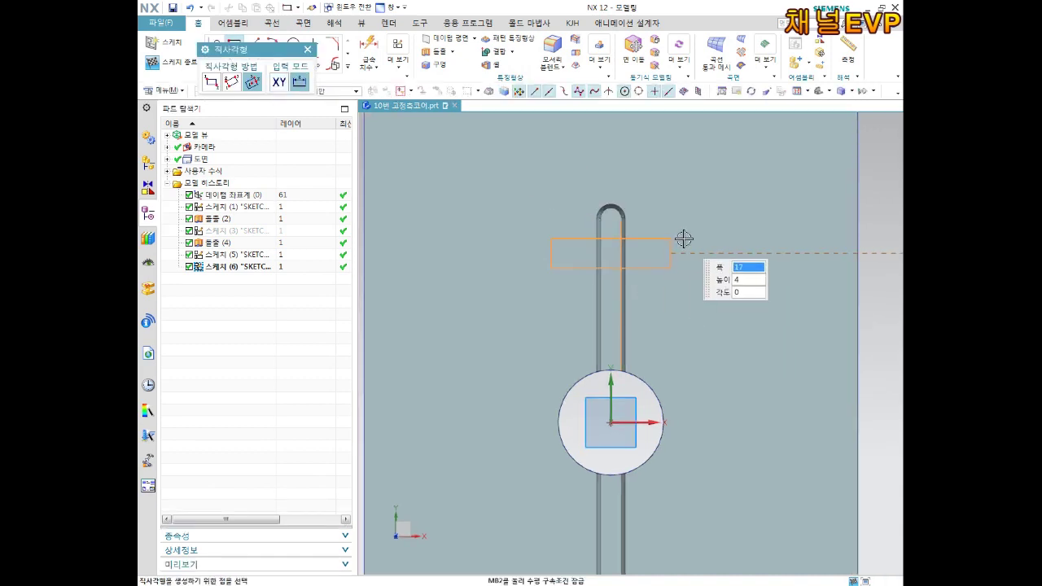
pyautogui.press('Escape')
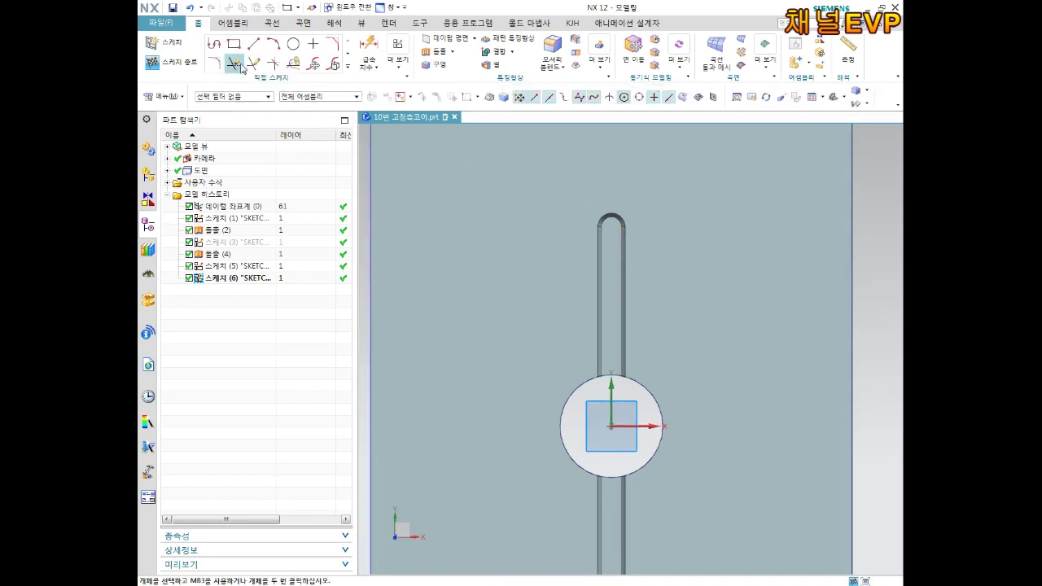
pyautogui.click(236, 44)
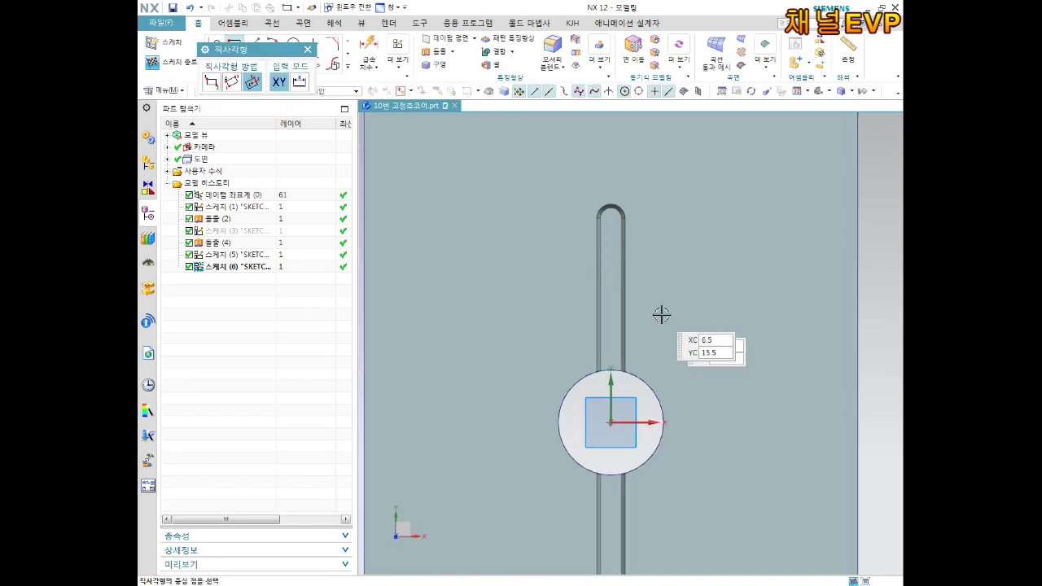
pyautogui.click(536, 230)
pyautogui.press('Escape')
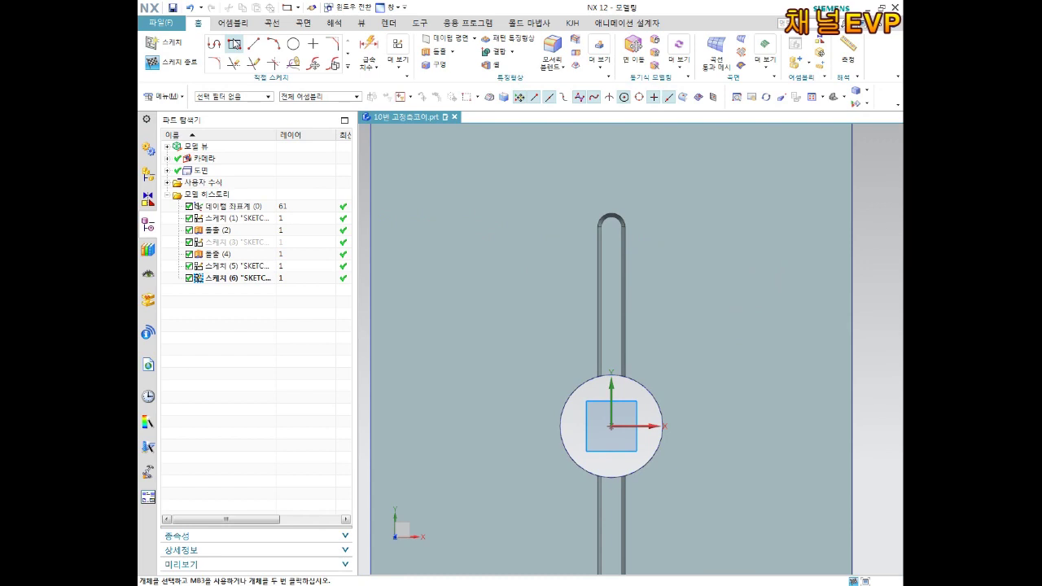
pyautogui.click(234, 44)
pyautogui.click(562, 243)
pyautogui.click(693, 265)
pyautogui.press('Escape')
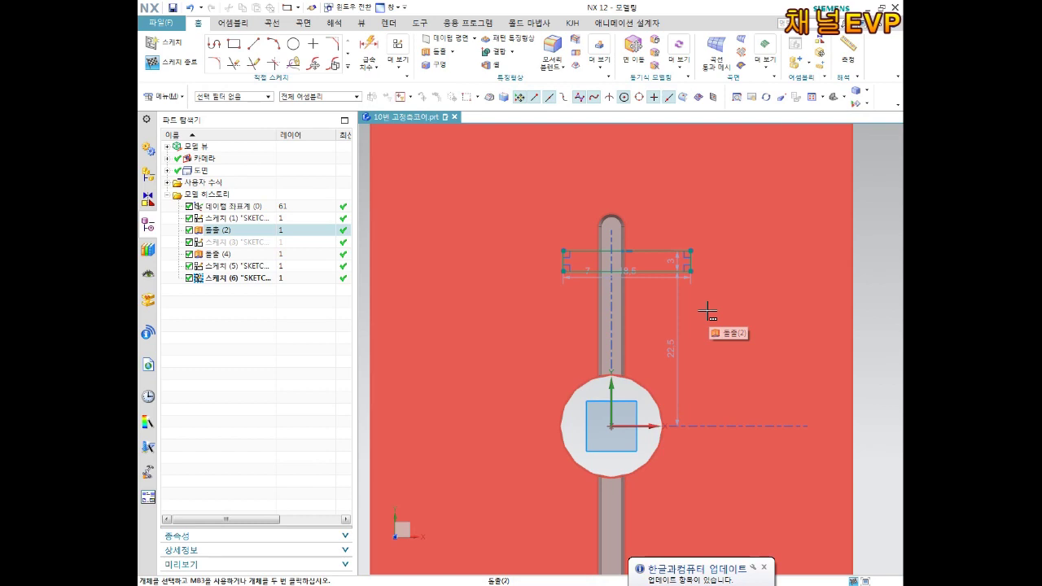
pyautogui.scroll(2, 680, 269)
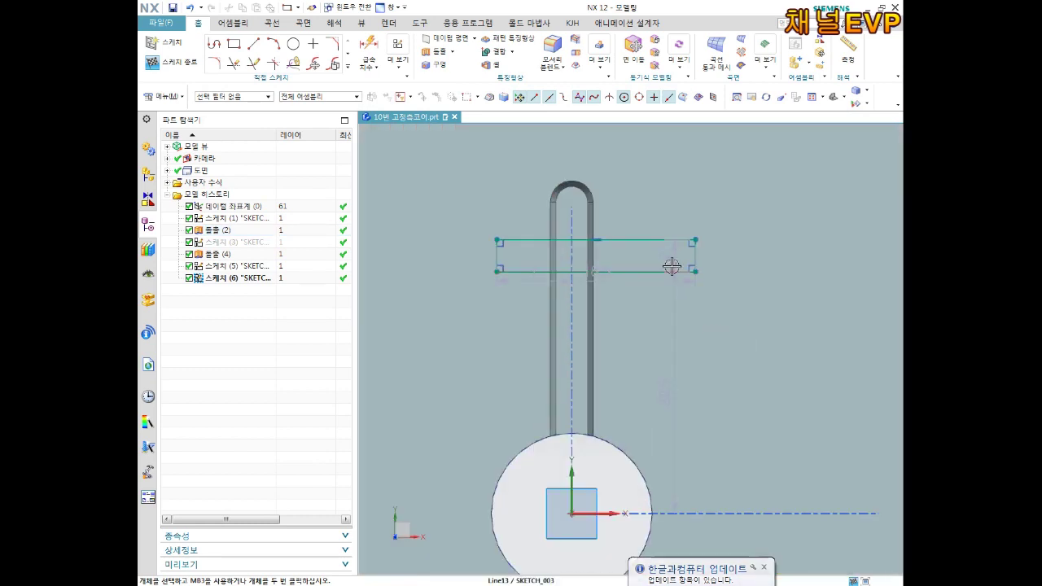
pyautogui.press('d')
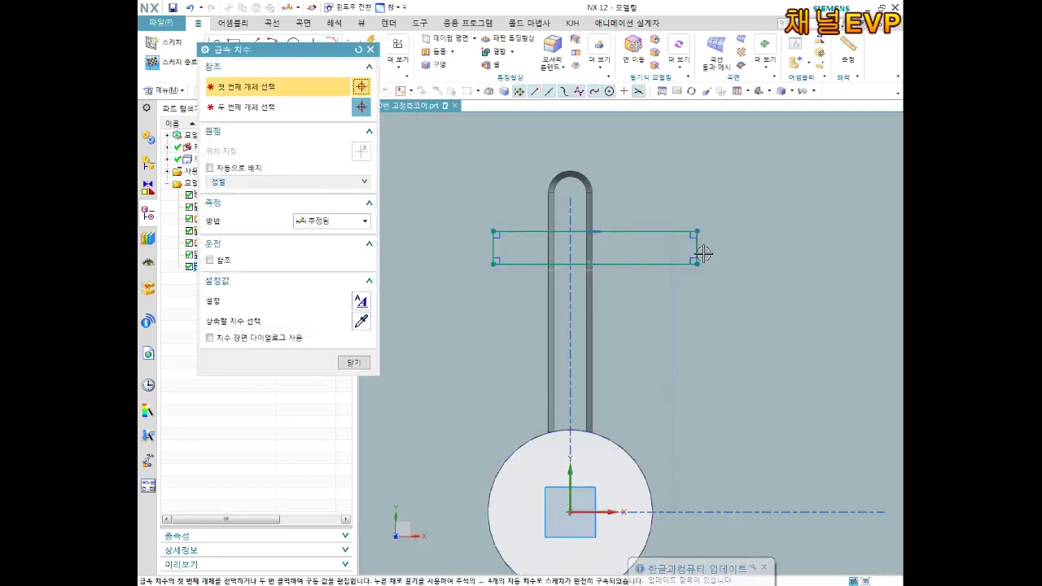